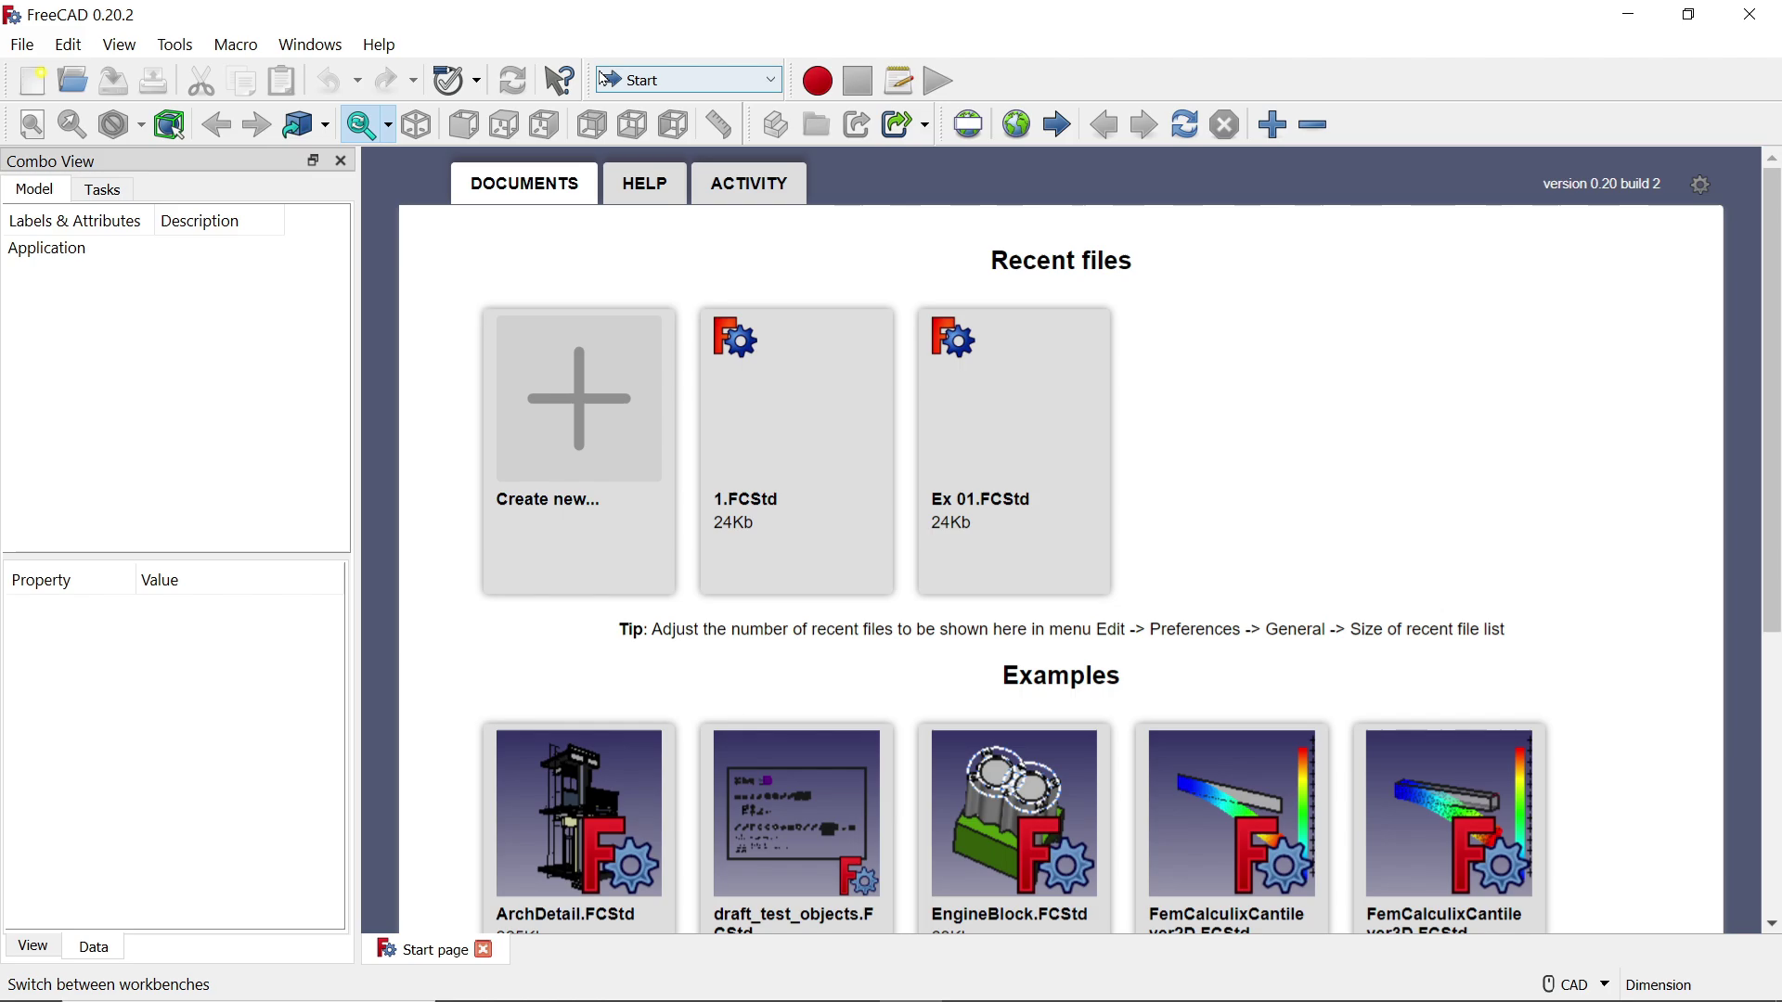
{"action": "left_click", "coordinate": [724, 79]}
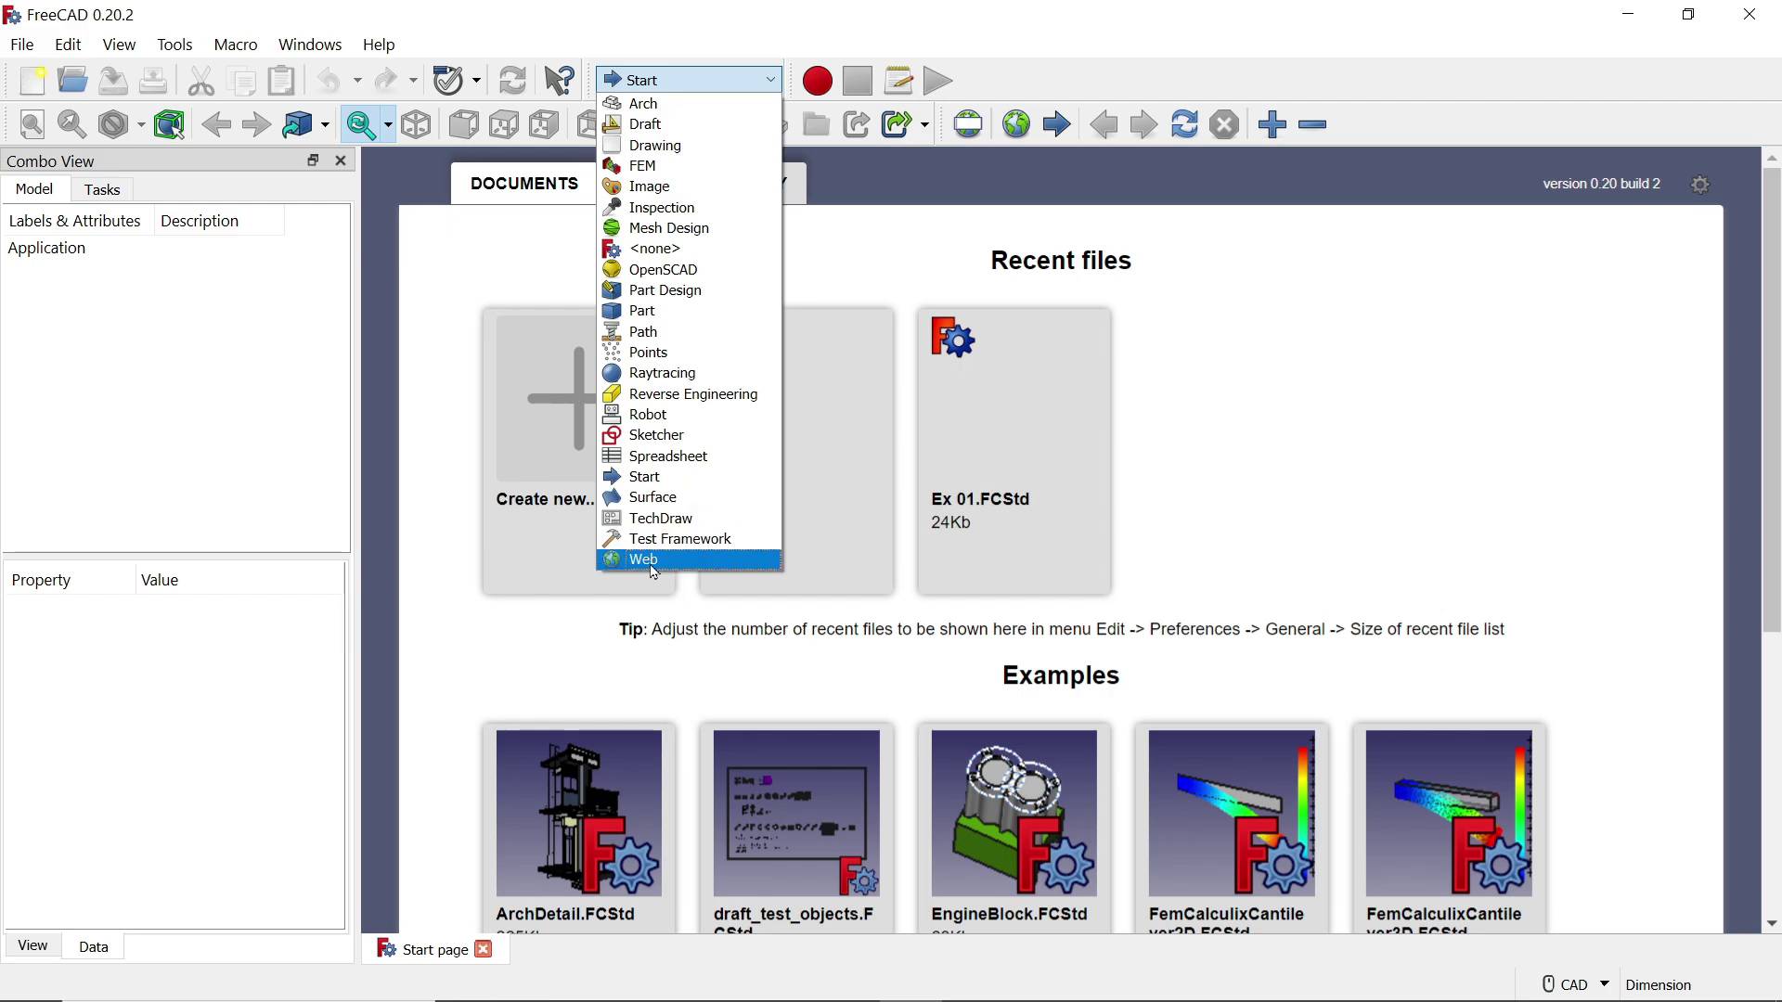
{"action": "left_click", "coordinate": [658, 84]}
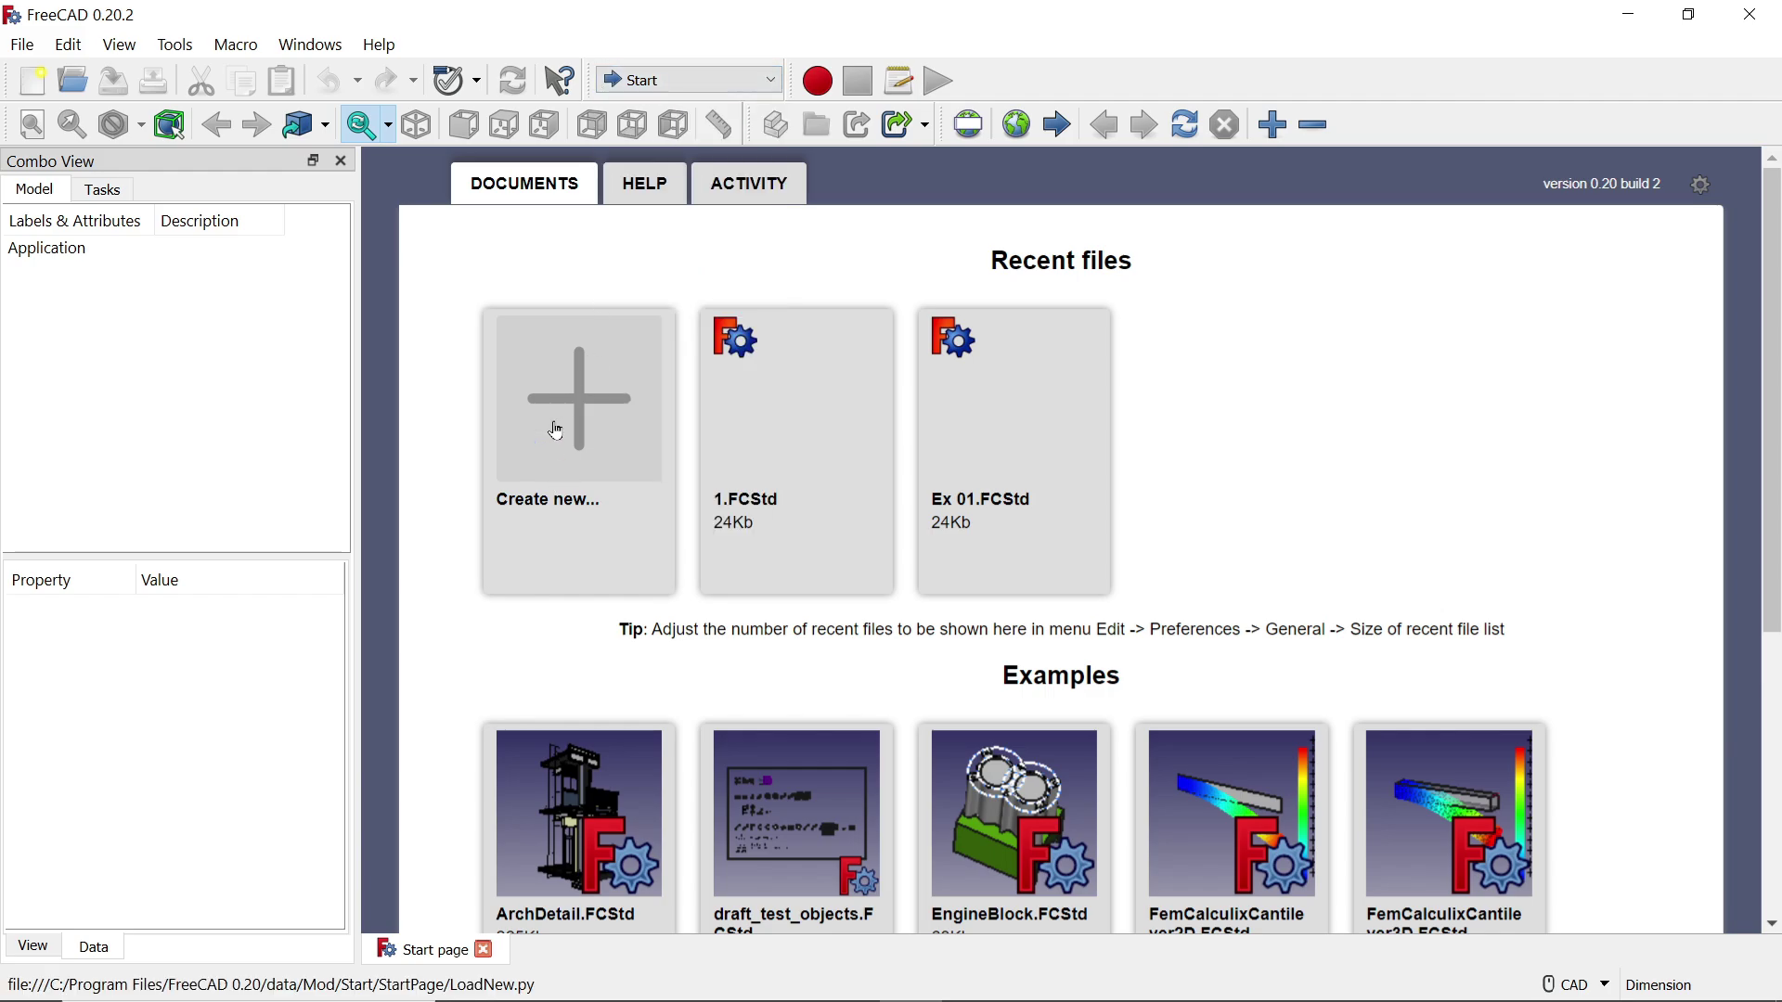
Create a new document and set its label to "Exercise 01"
{"action": "left_click", "coordinate": [588, 420]}
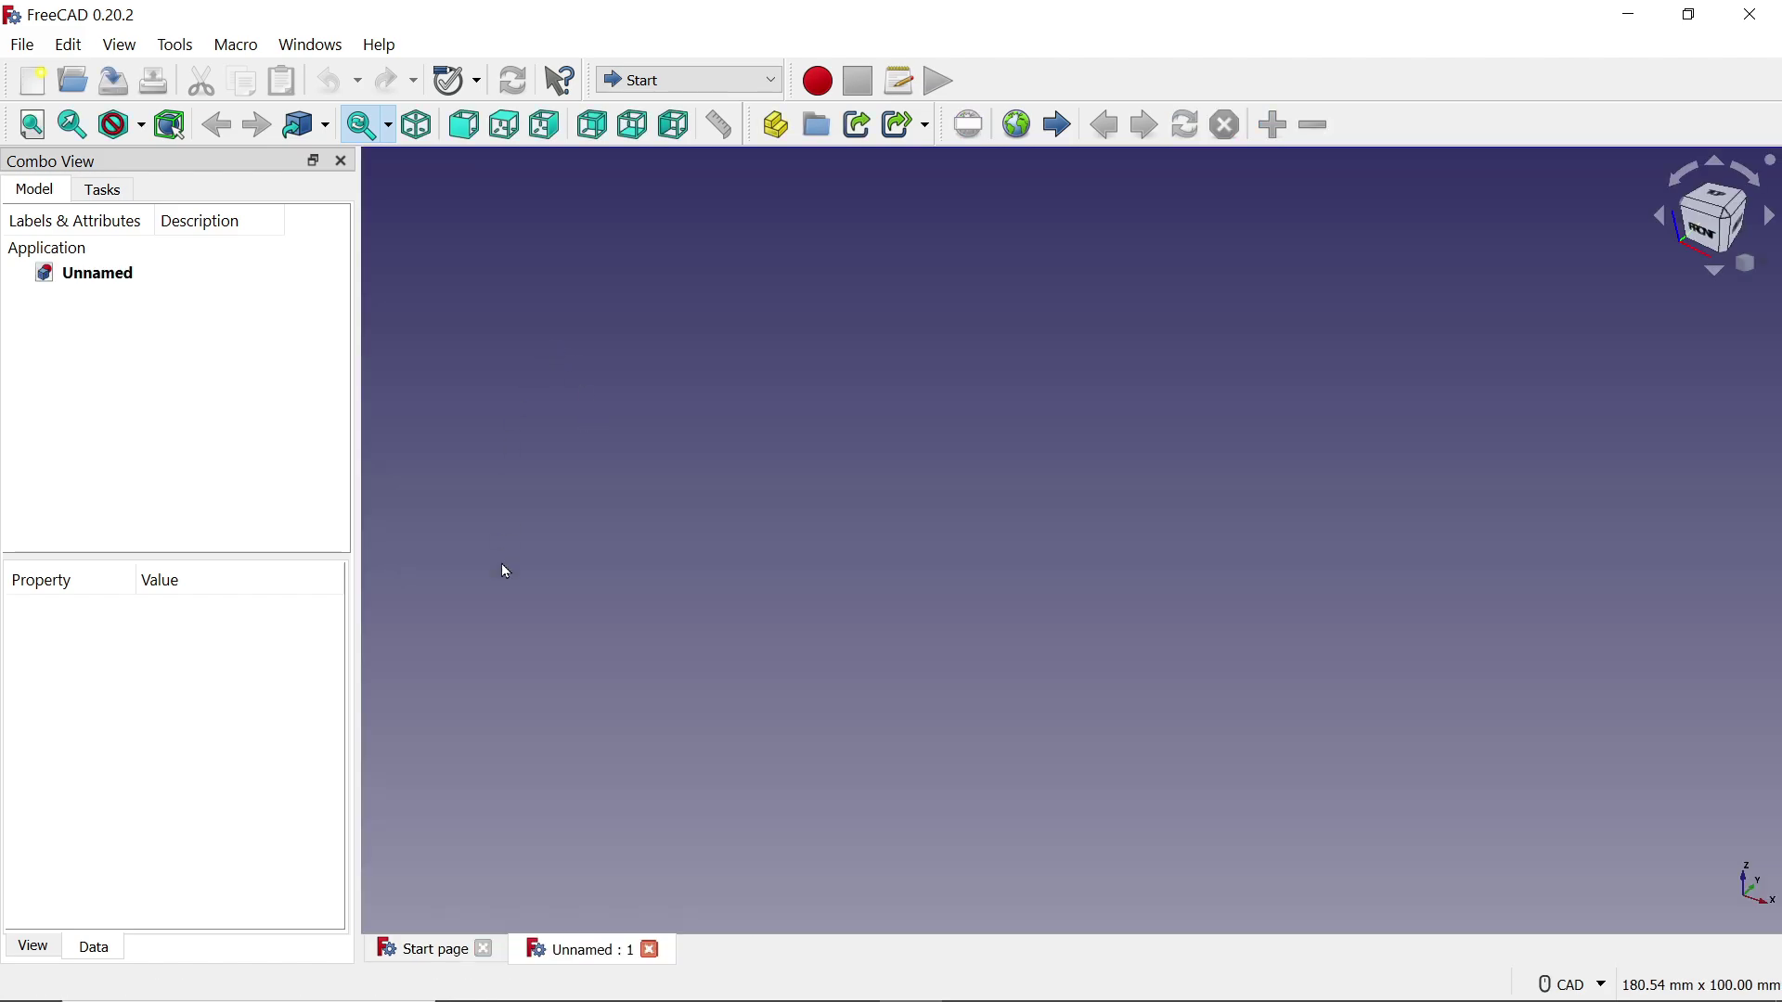
{"action": "left_click", "coordinate": [438, 943]}
{"action": "left_click", "coordinate": [586, 960]}
{"action": "left_click", "coordinate": [97, 277]}
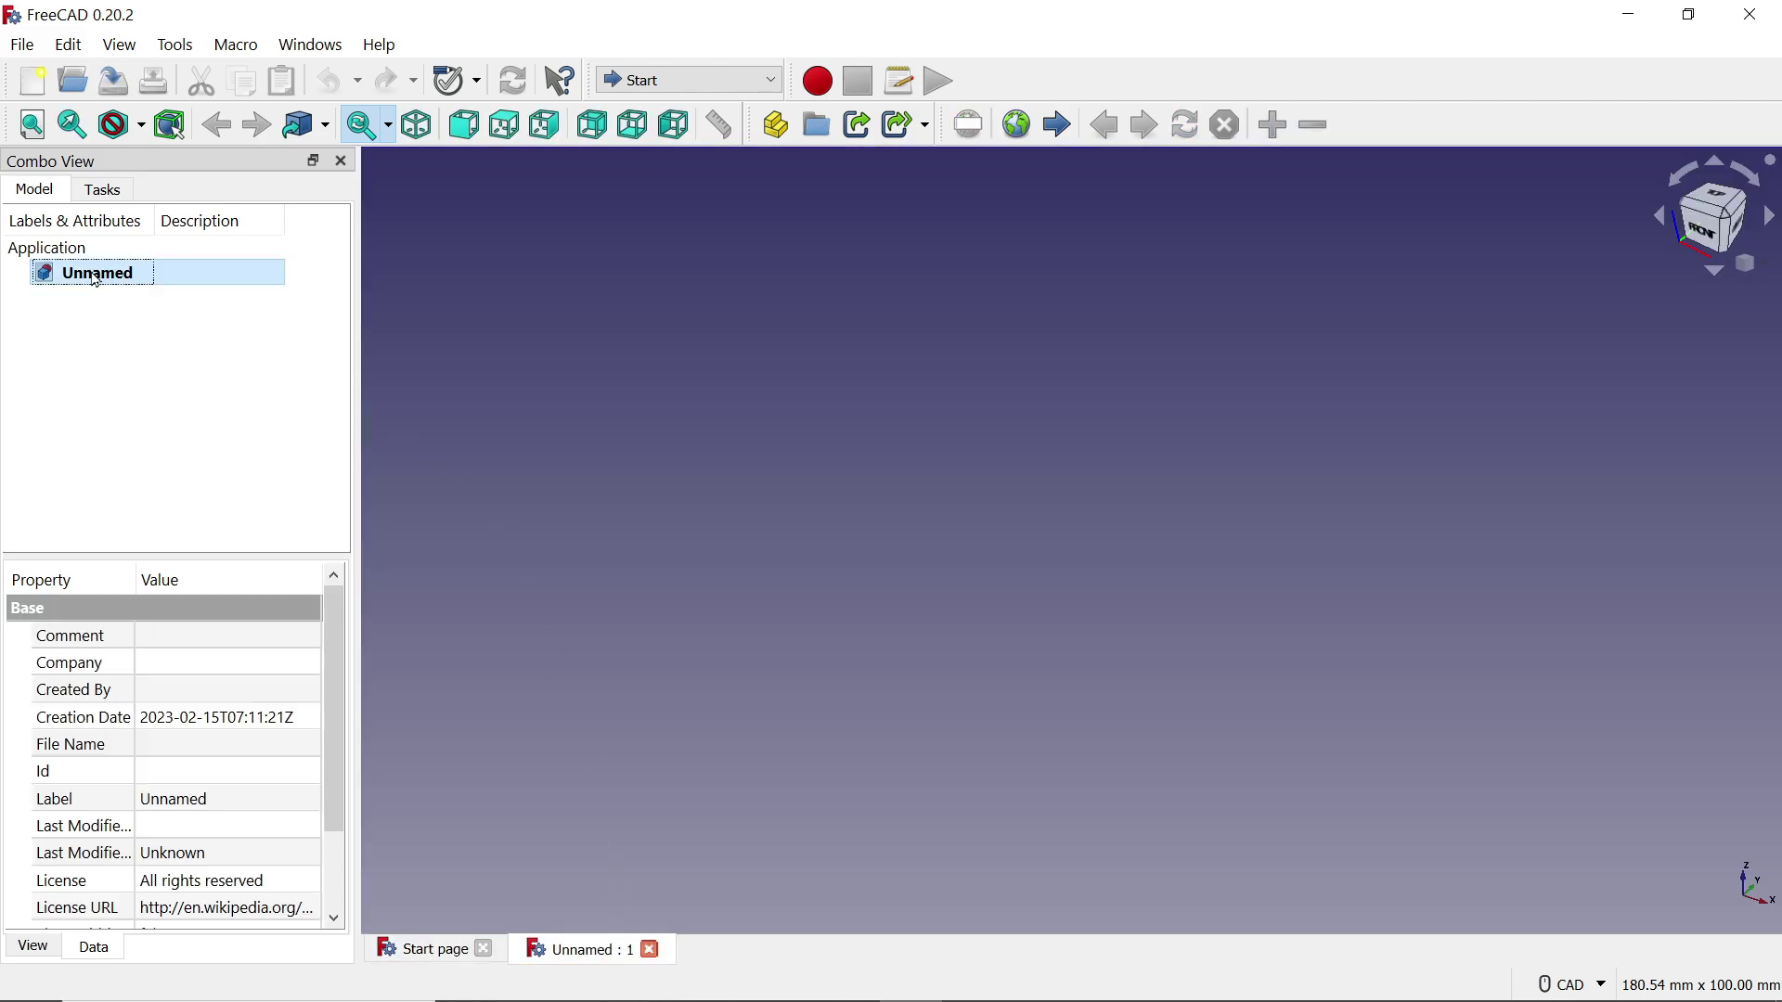
{"action": "double_click", "coordinate": [181, 798]}
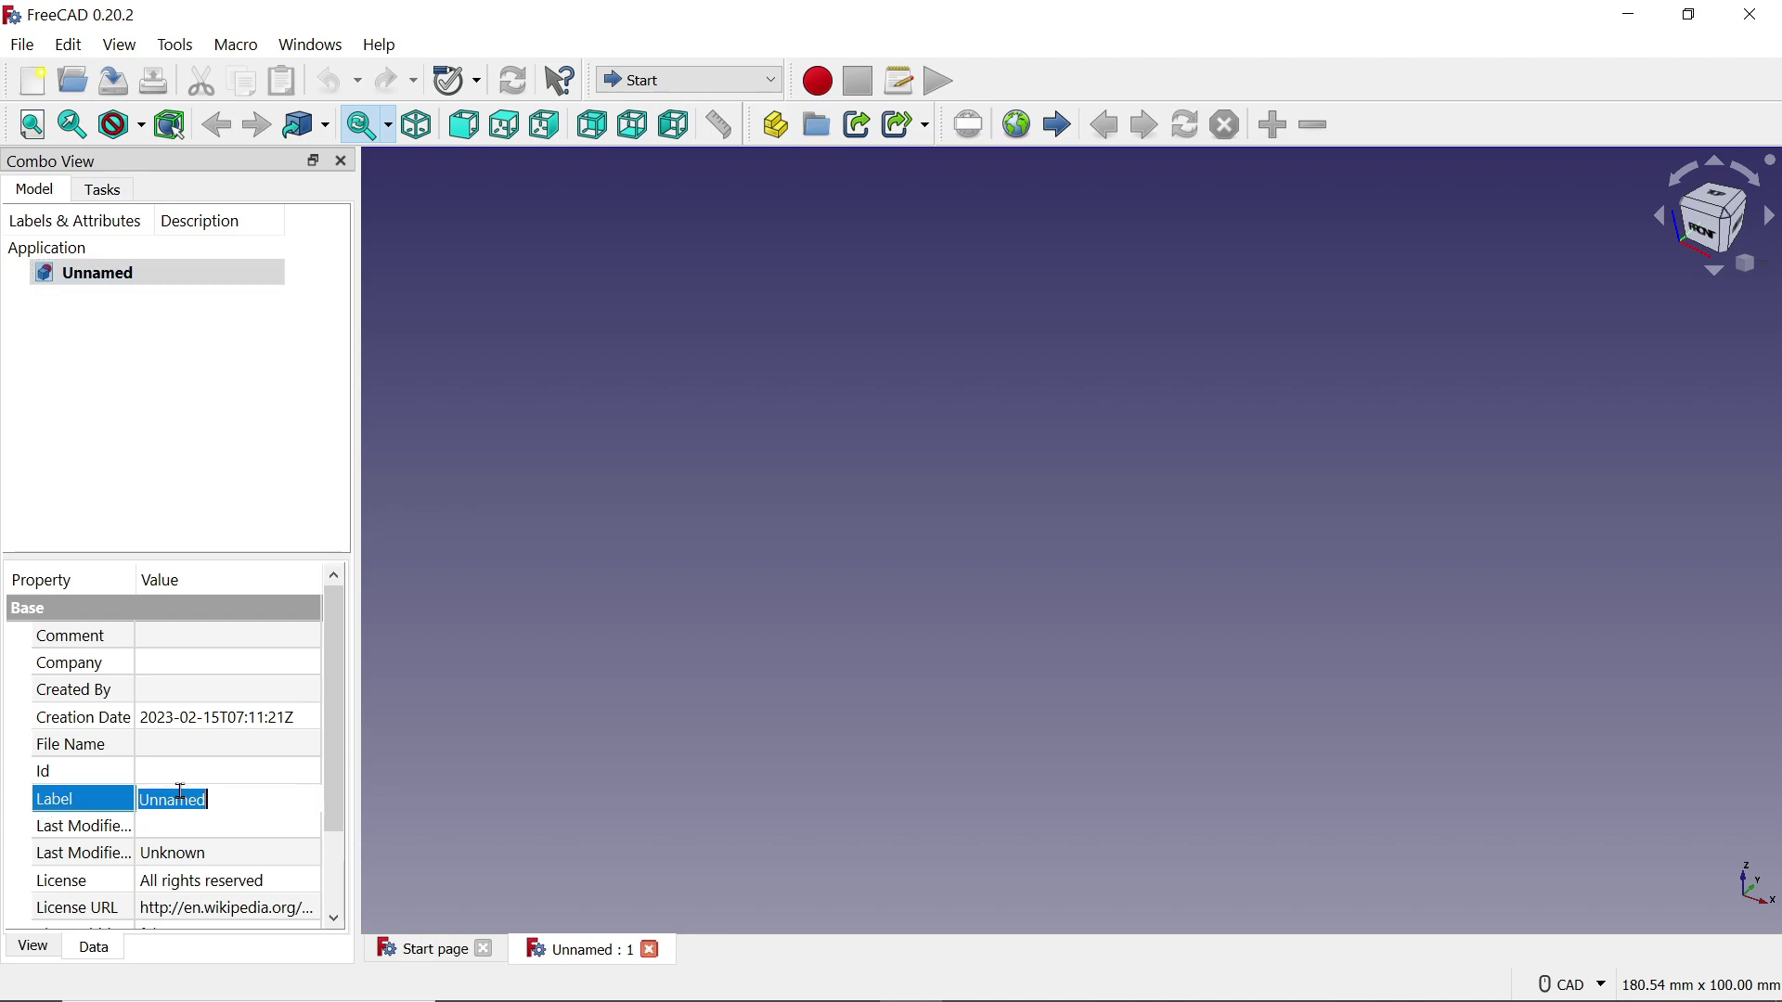
{"action": "type", "text": "Exercise 01"}
{"action": "key", "text": "Return"}
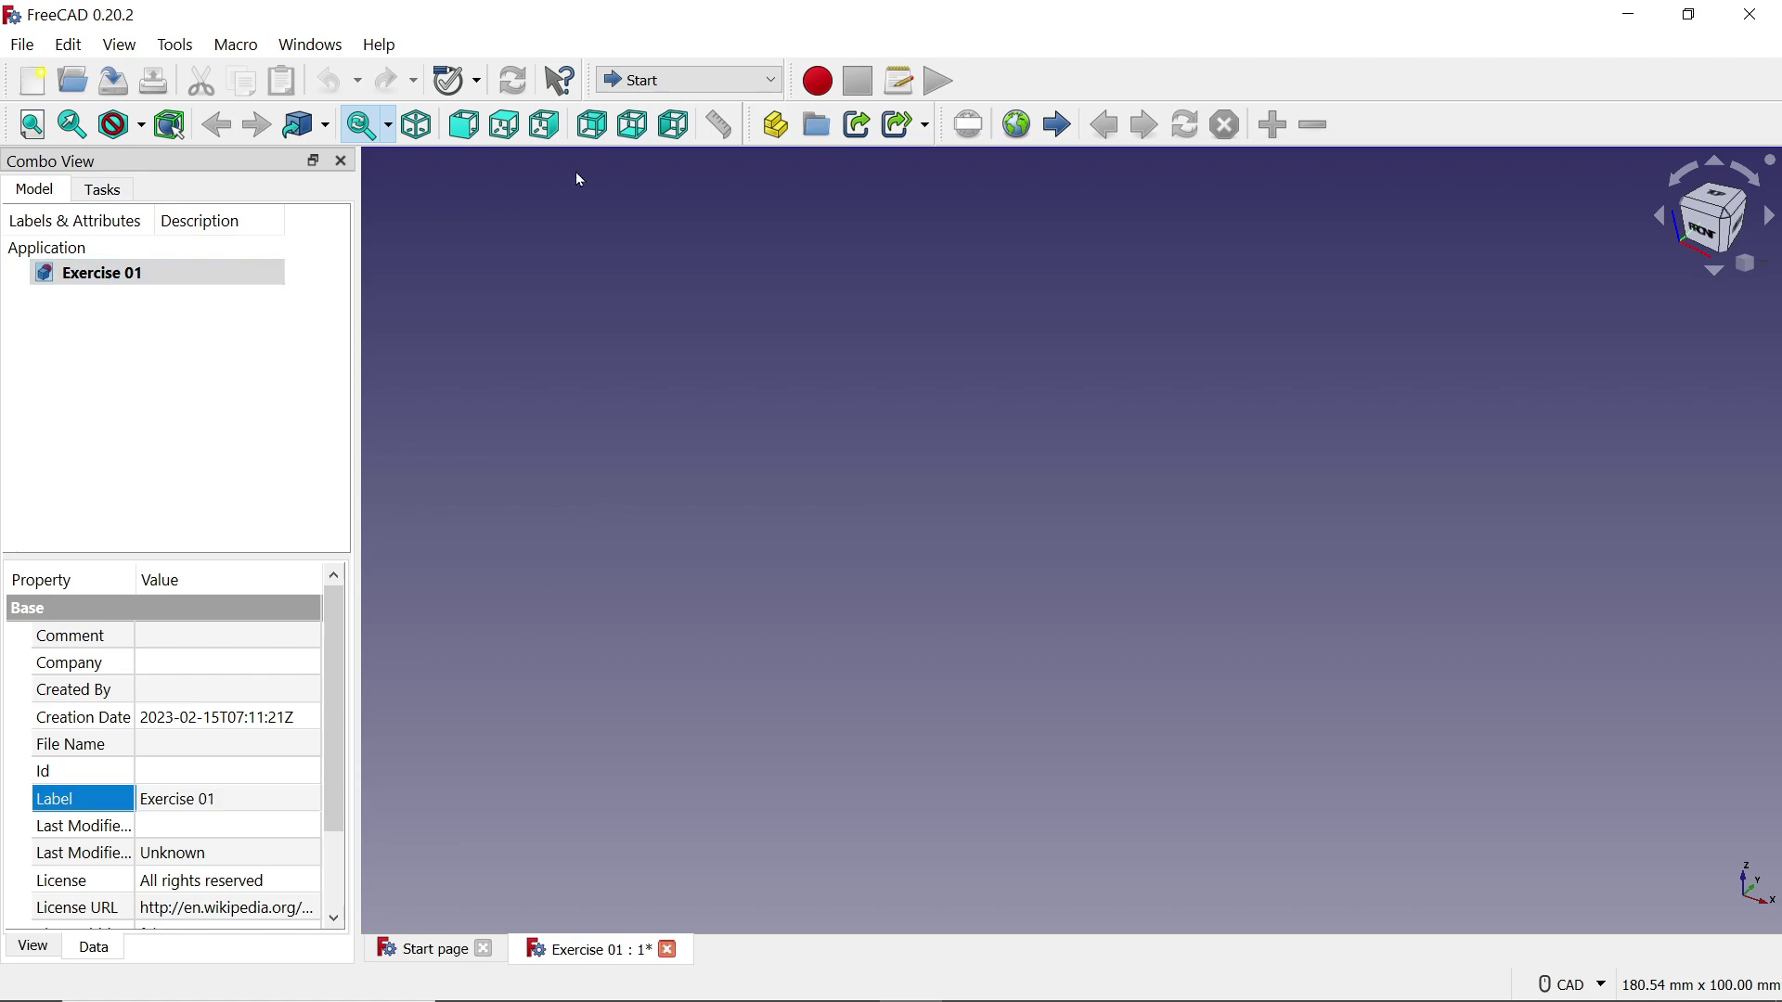
Switch to the Part Design workbench for the Exercise 01 document
{"action": "left_click", "coordinate": [650, 85]}
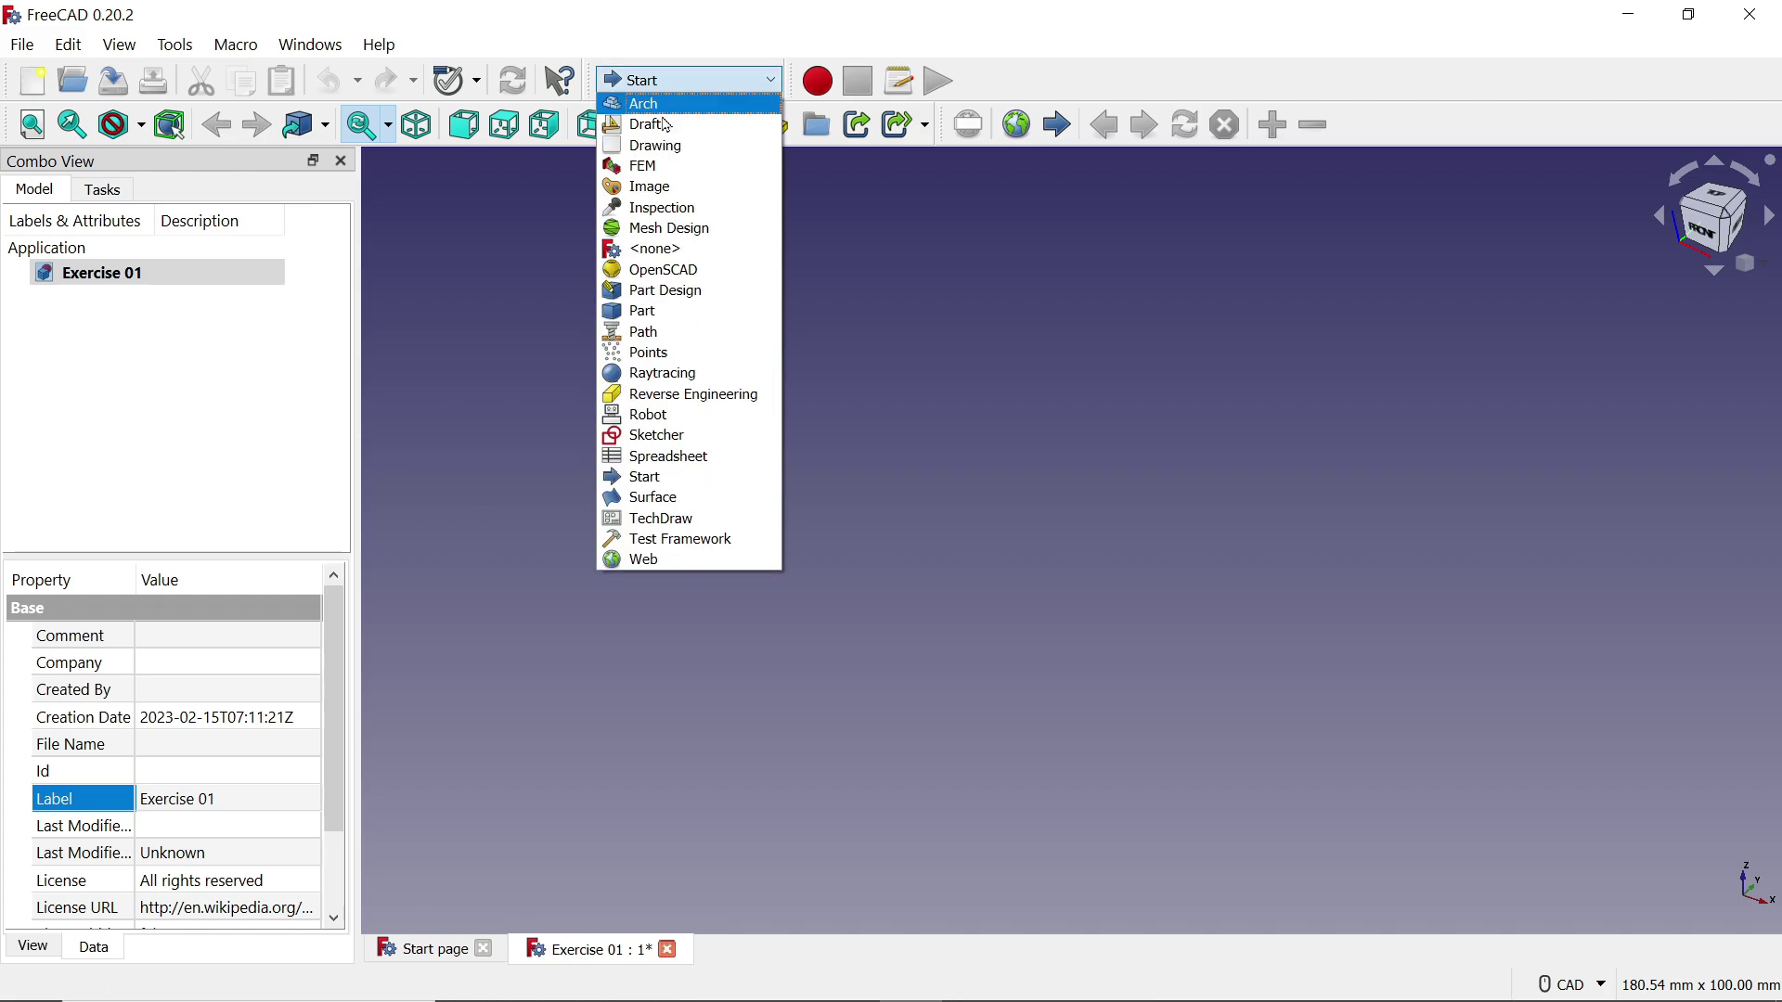
{"action": "left_click", "coordinate": [661, 291]}
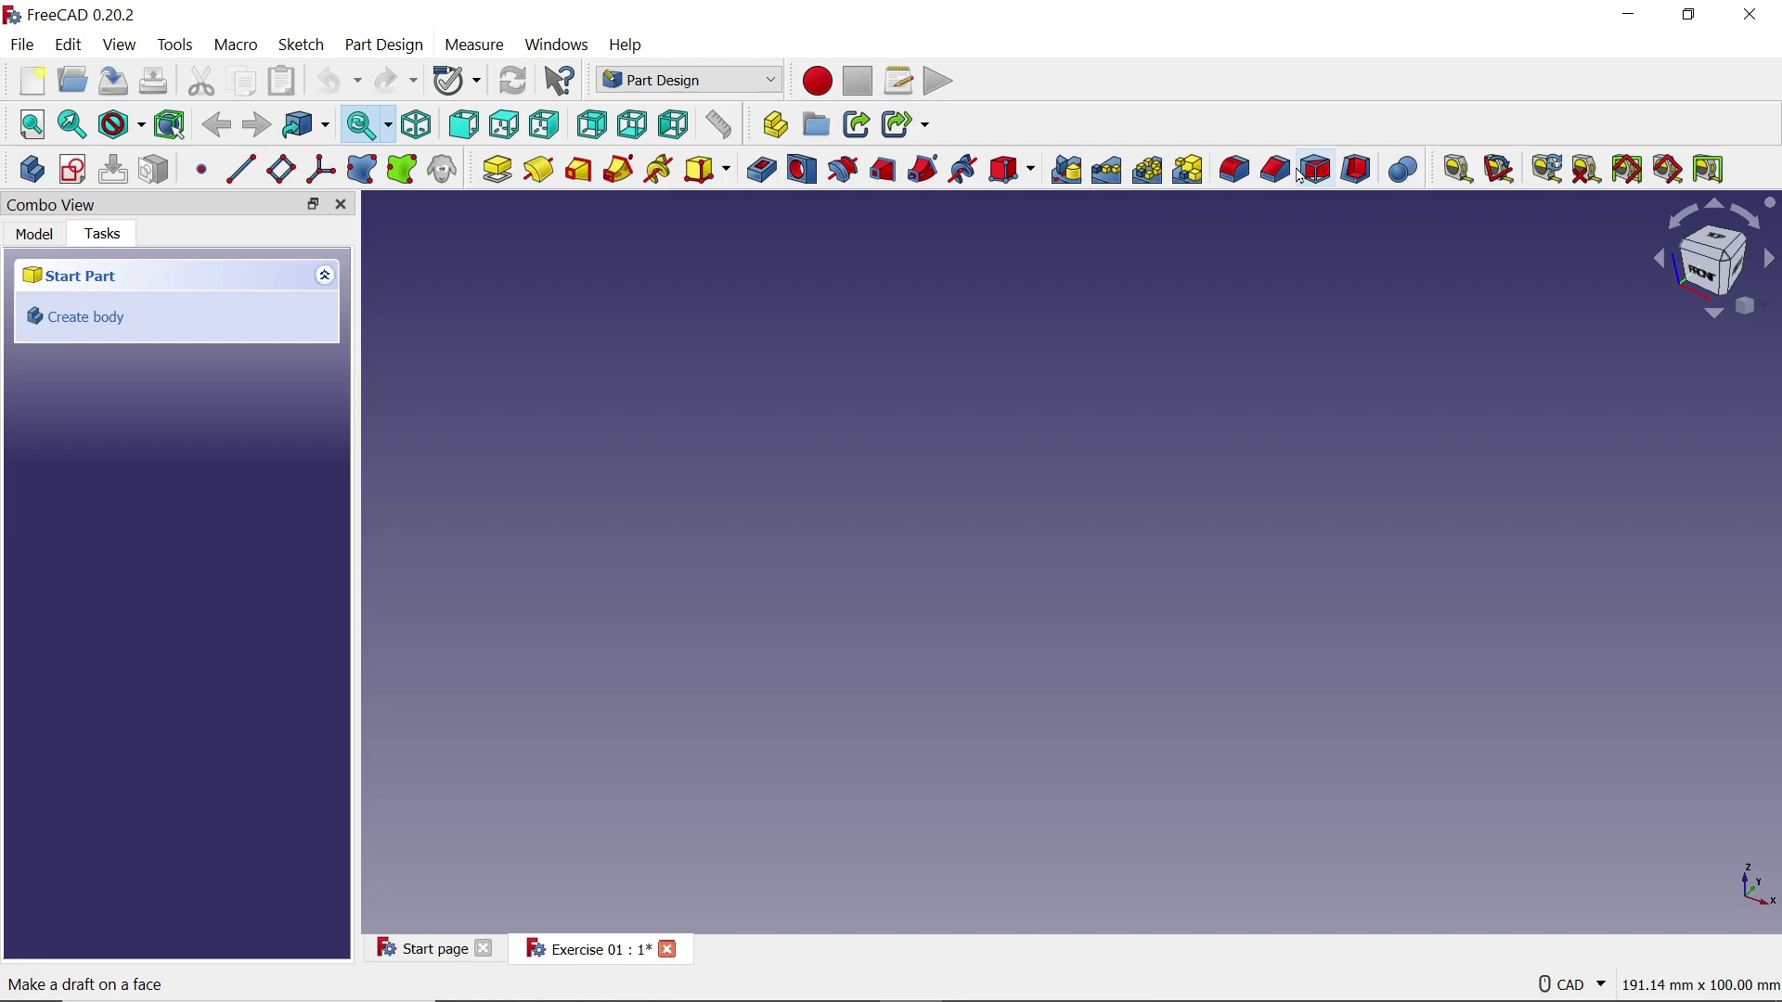
Switch to the drawing image "FreeCAD Exercise 1, Pad.PNG", examine the top view's dimensions up close, and return to FreeCAD
{"action": "key", "text": "alt+Tab"}
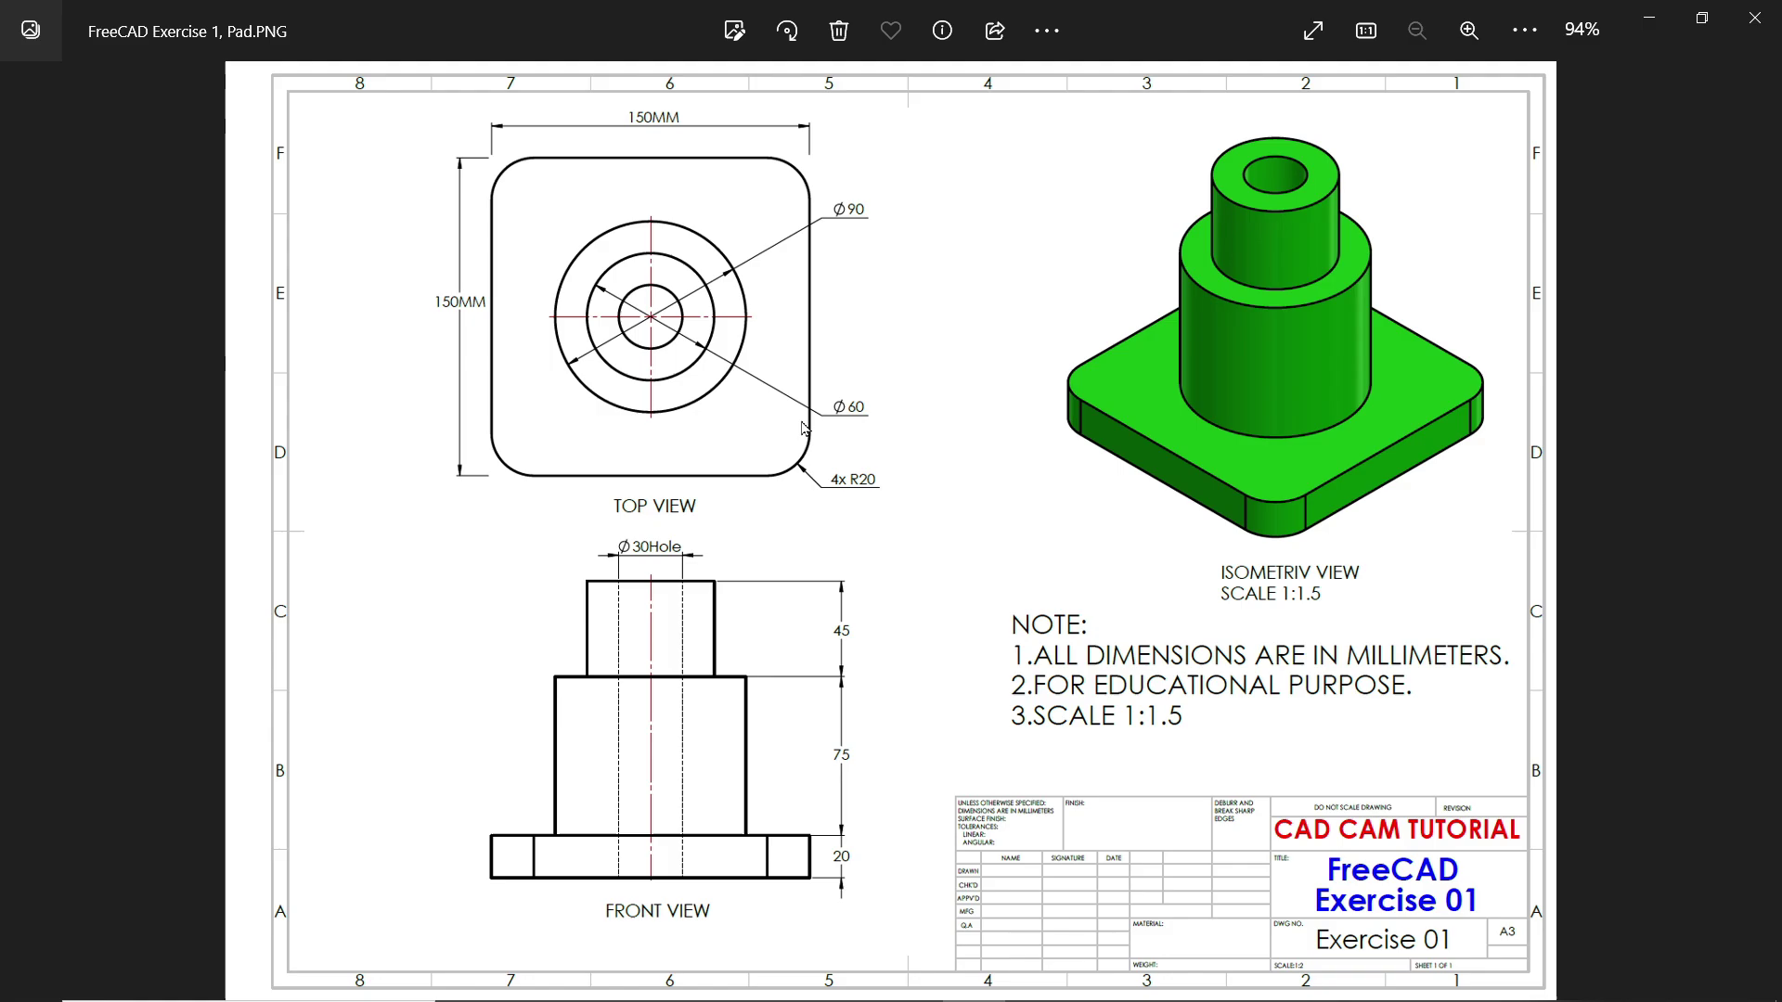
{"action": "scroll", "coordinate": [869, 494], "scroll_direction": "up", "scroll_amount": 5}
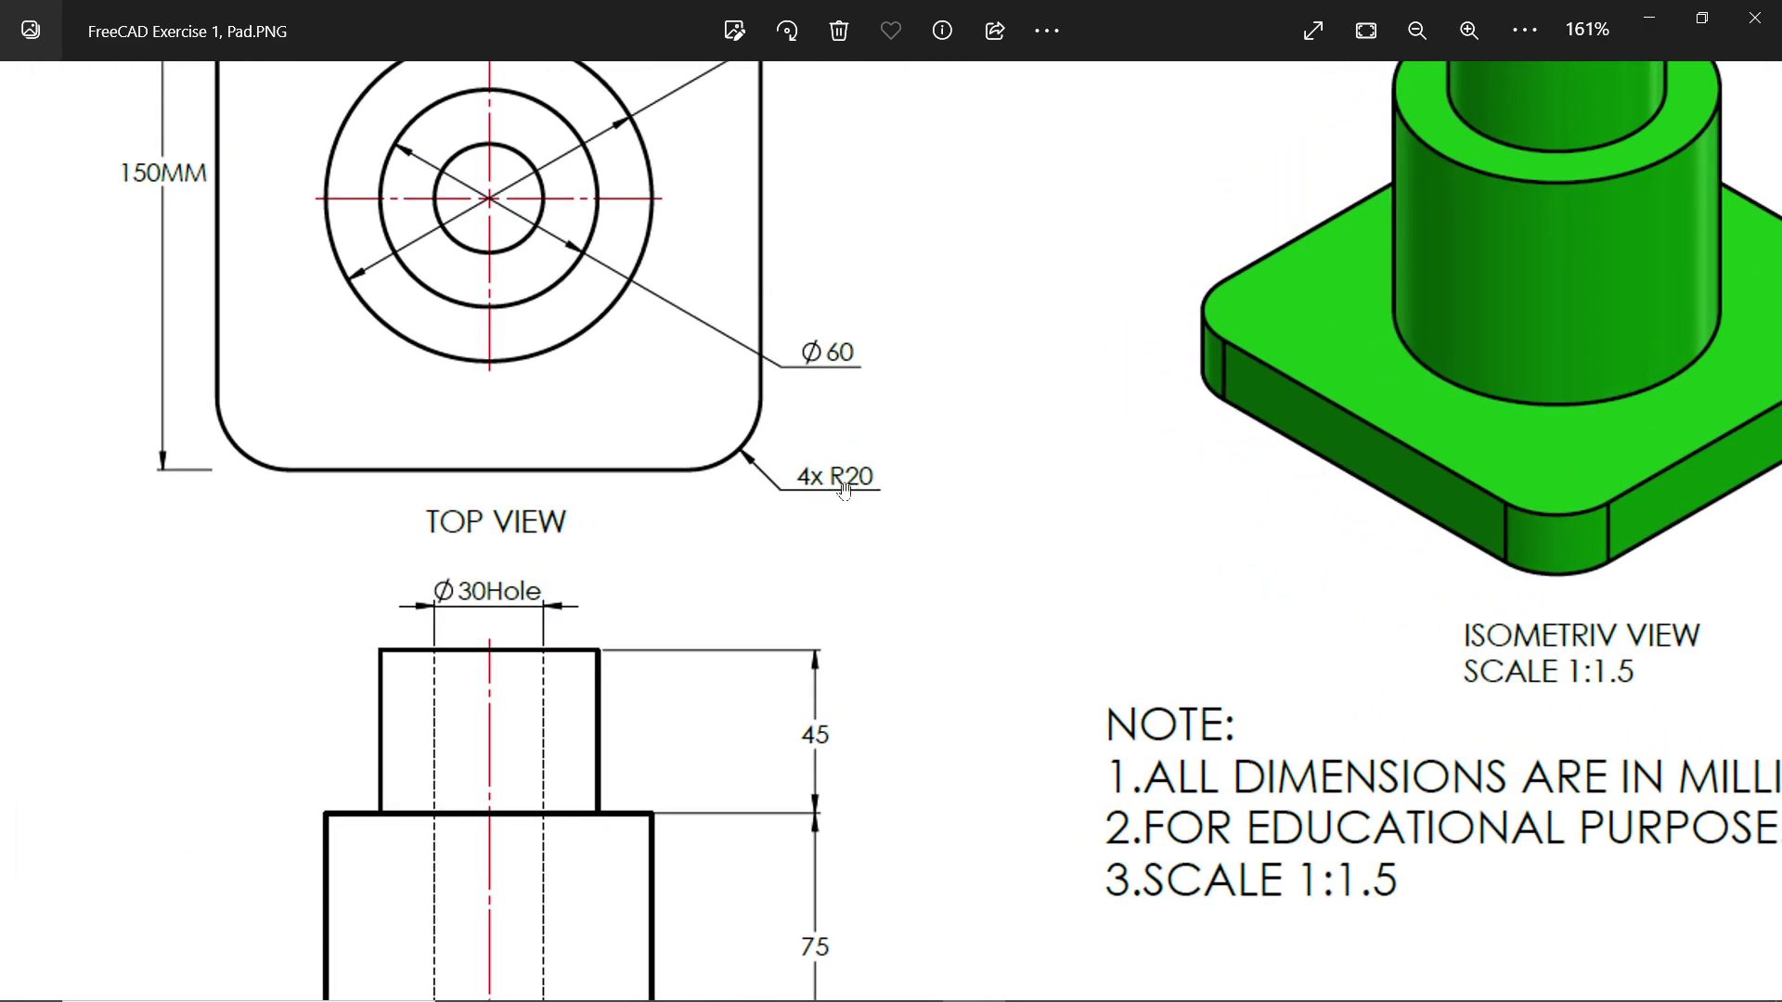
{"action": "left_click_drag", "start_coordinate": [756, 454], "coordinate": [803, 617]}
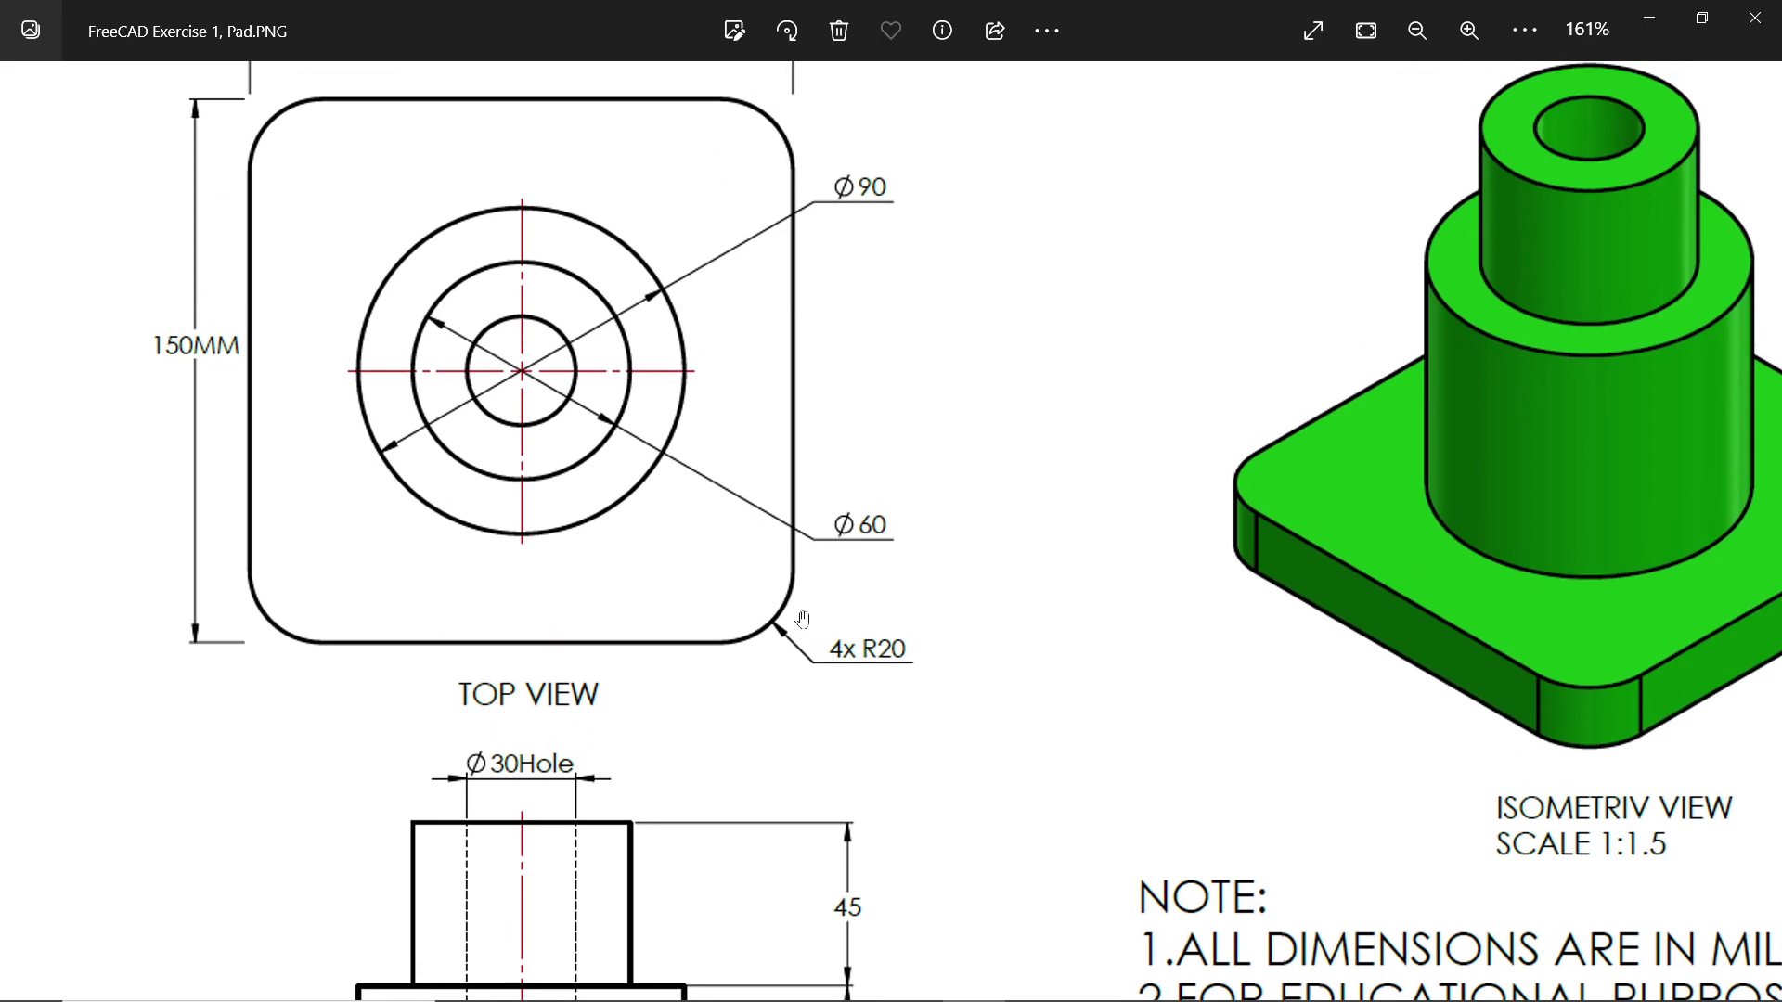
{"action": "left_click", "coordinate": [1650, 18]}
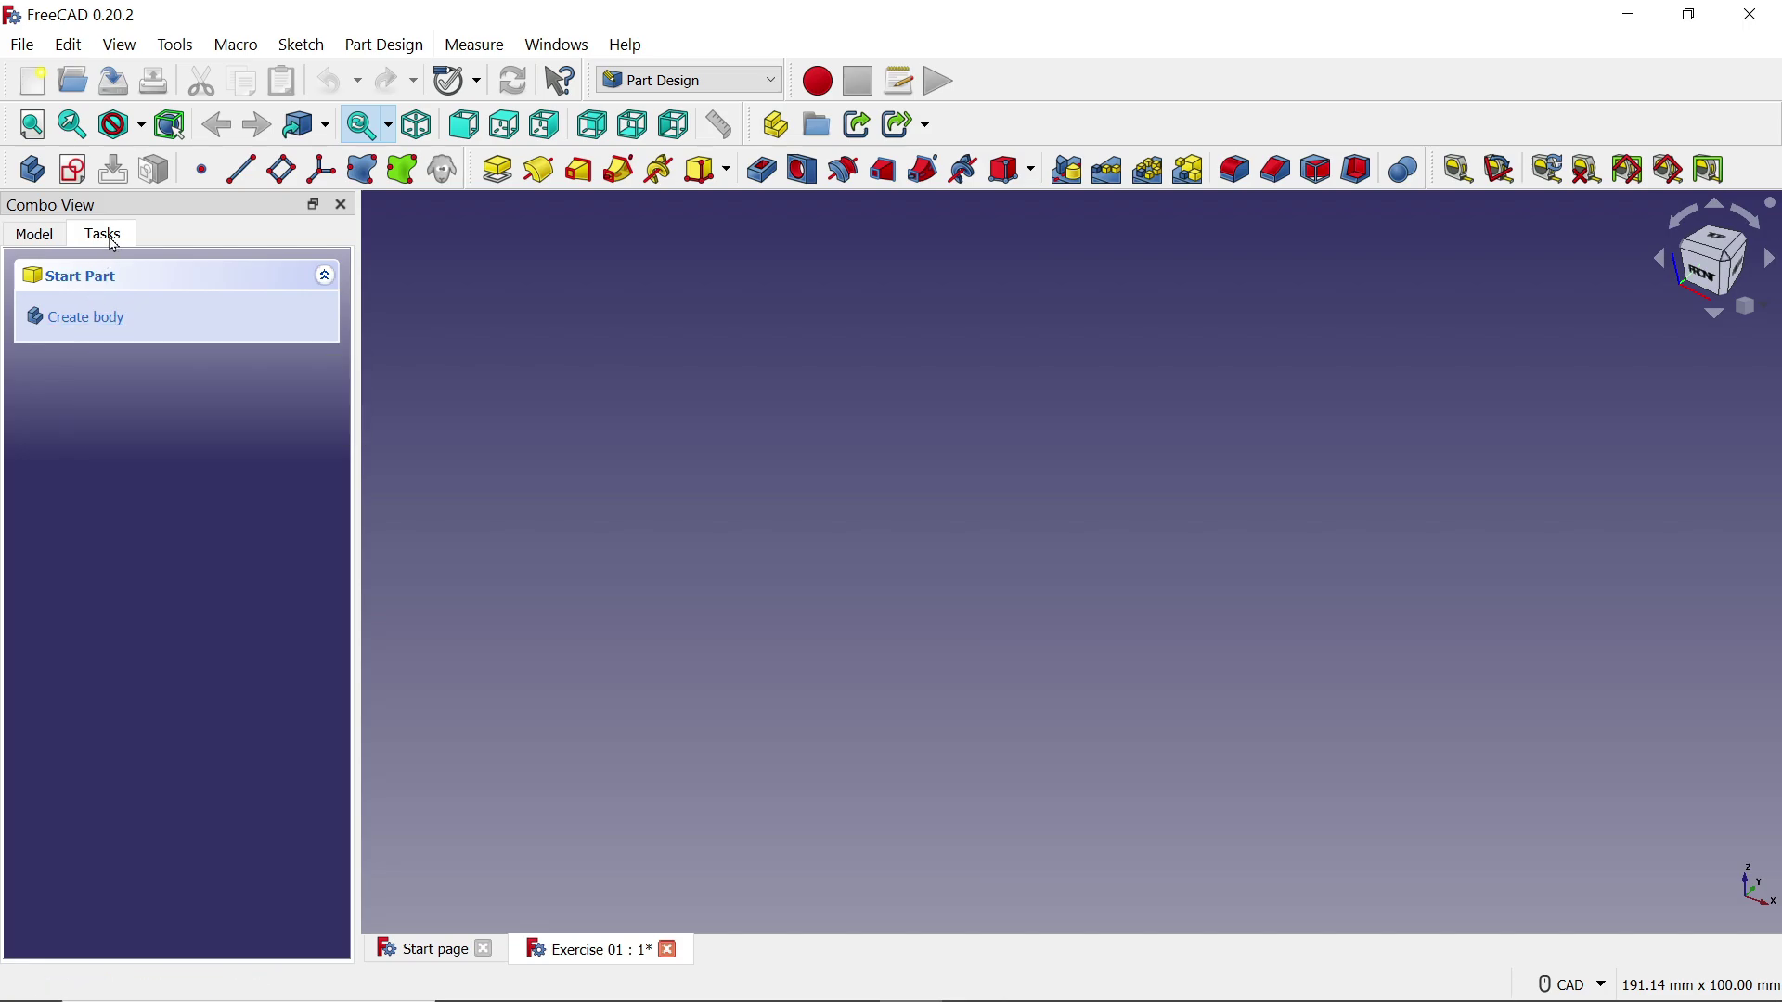
Create a new body and start a sketch on its XY plane
{"action": "left_click", "coordinate": [34, 234]}
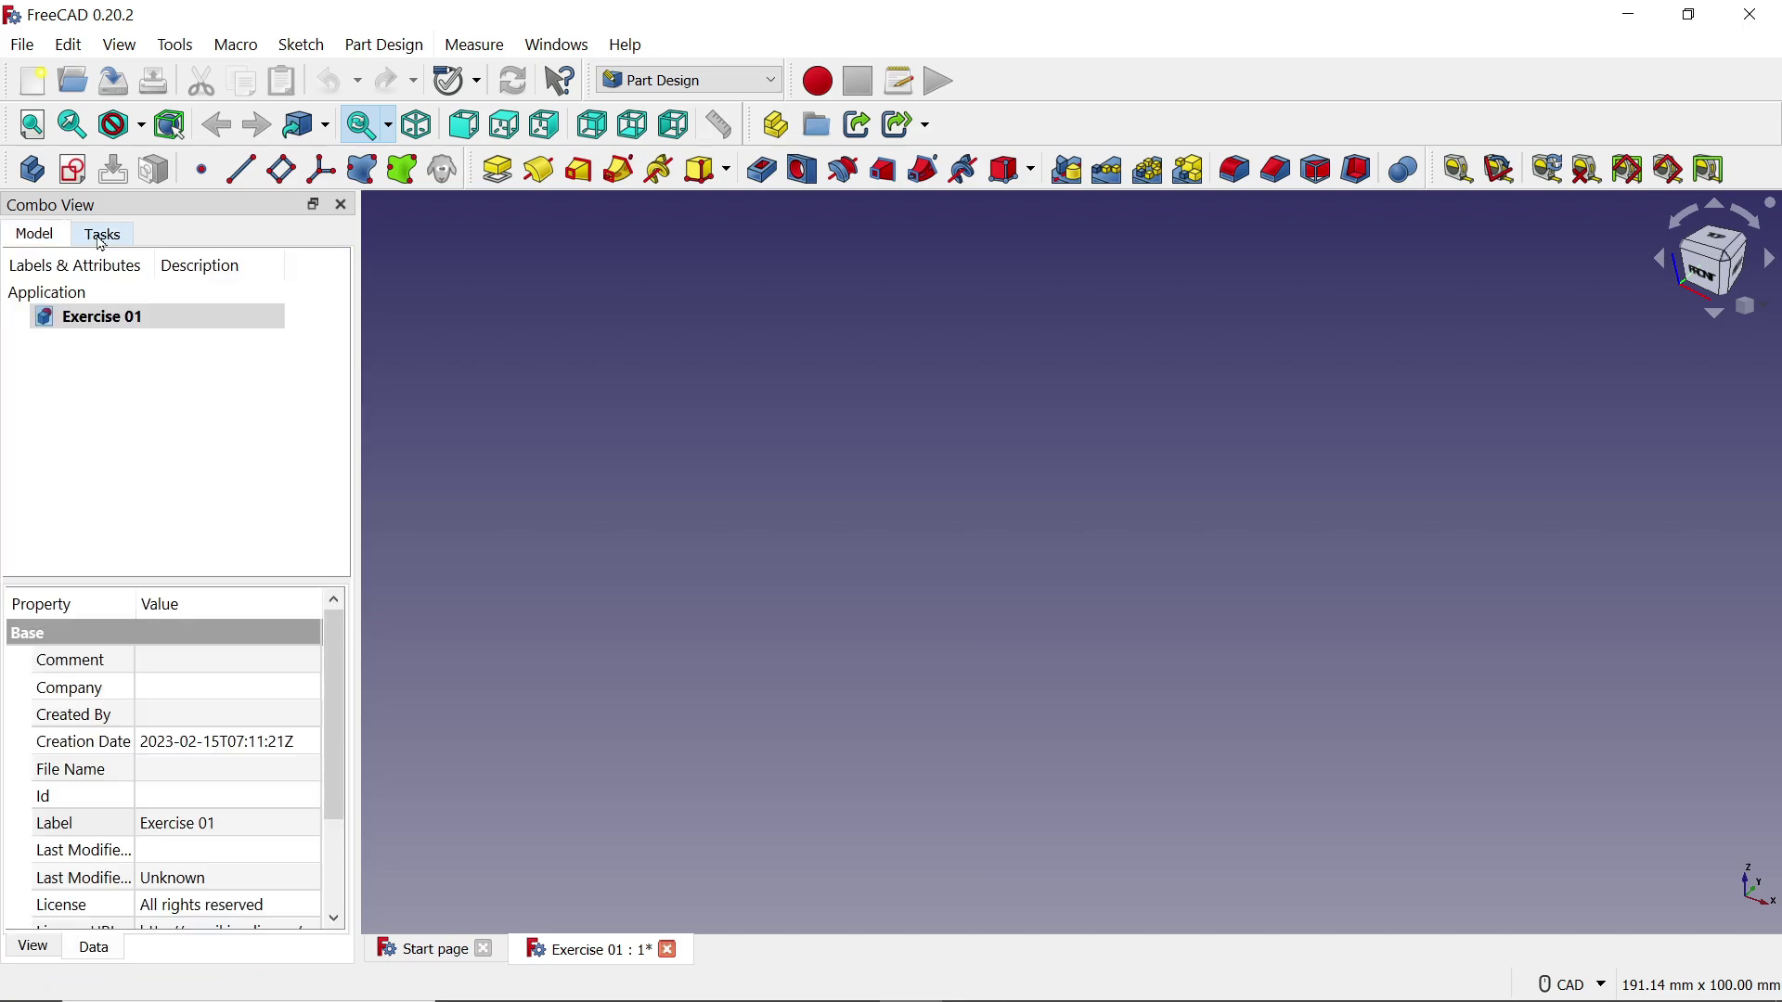
{"action": "left_click", "coordinate": [102, 239]}
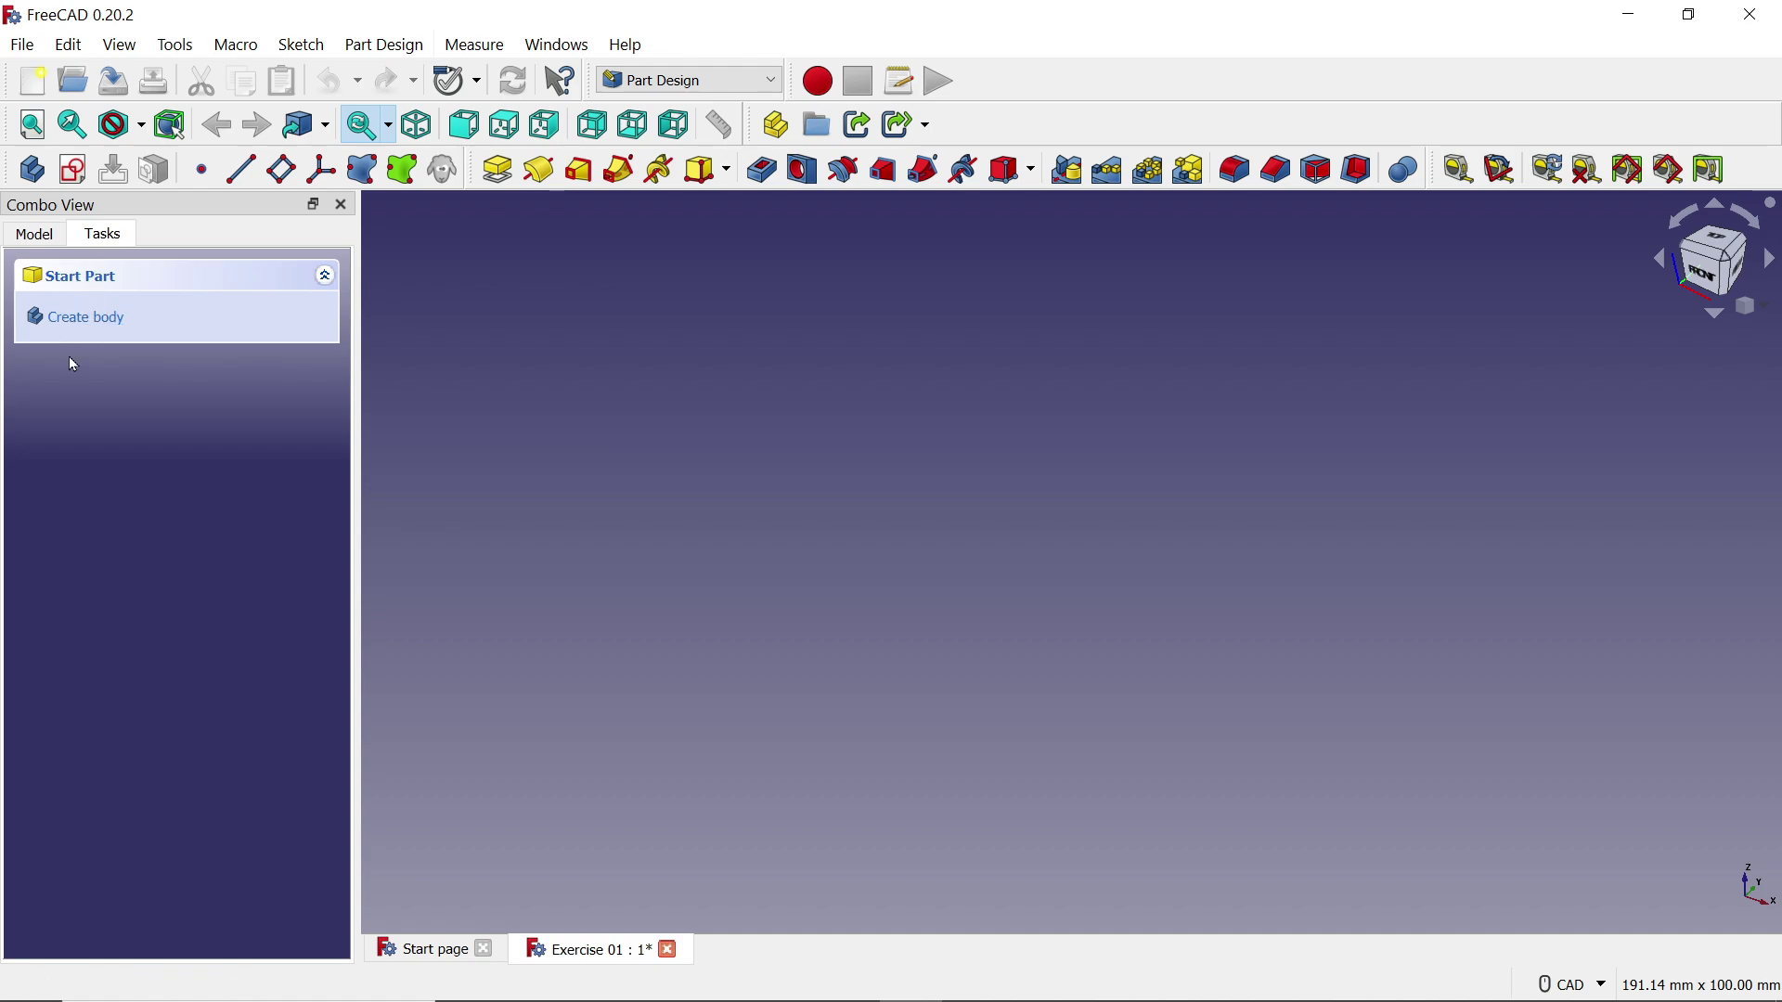
{"action": "left_click", "coordinate": [82, 321]}
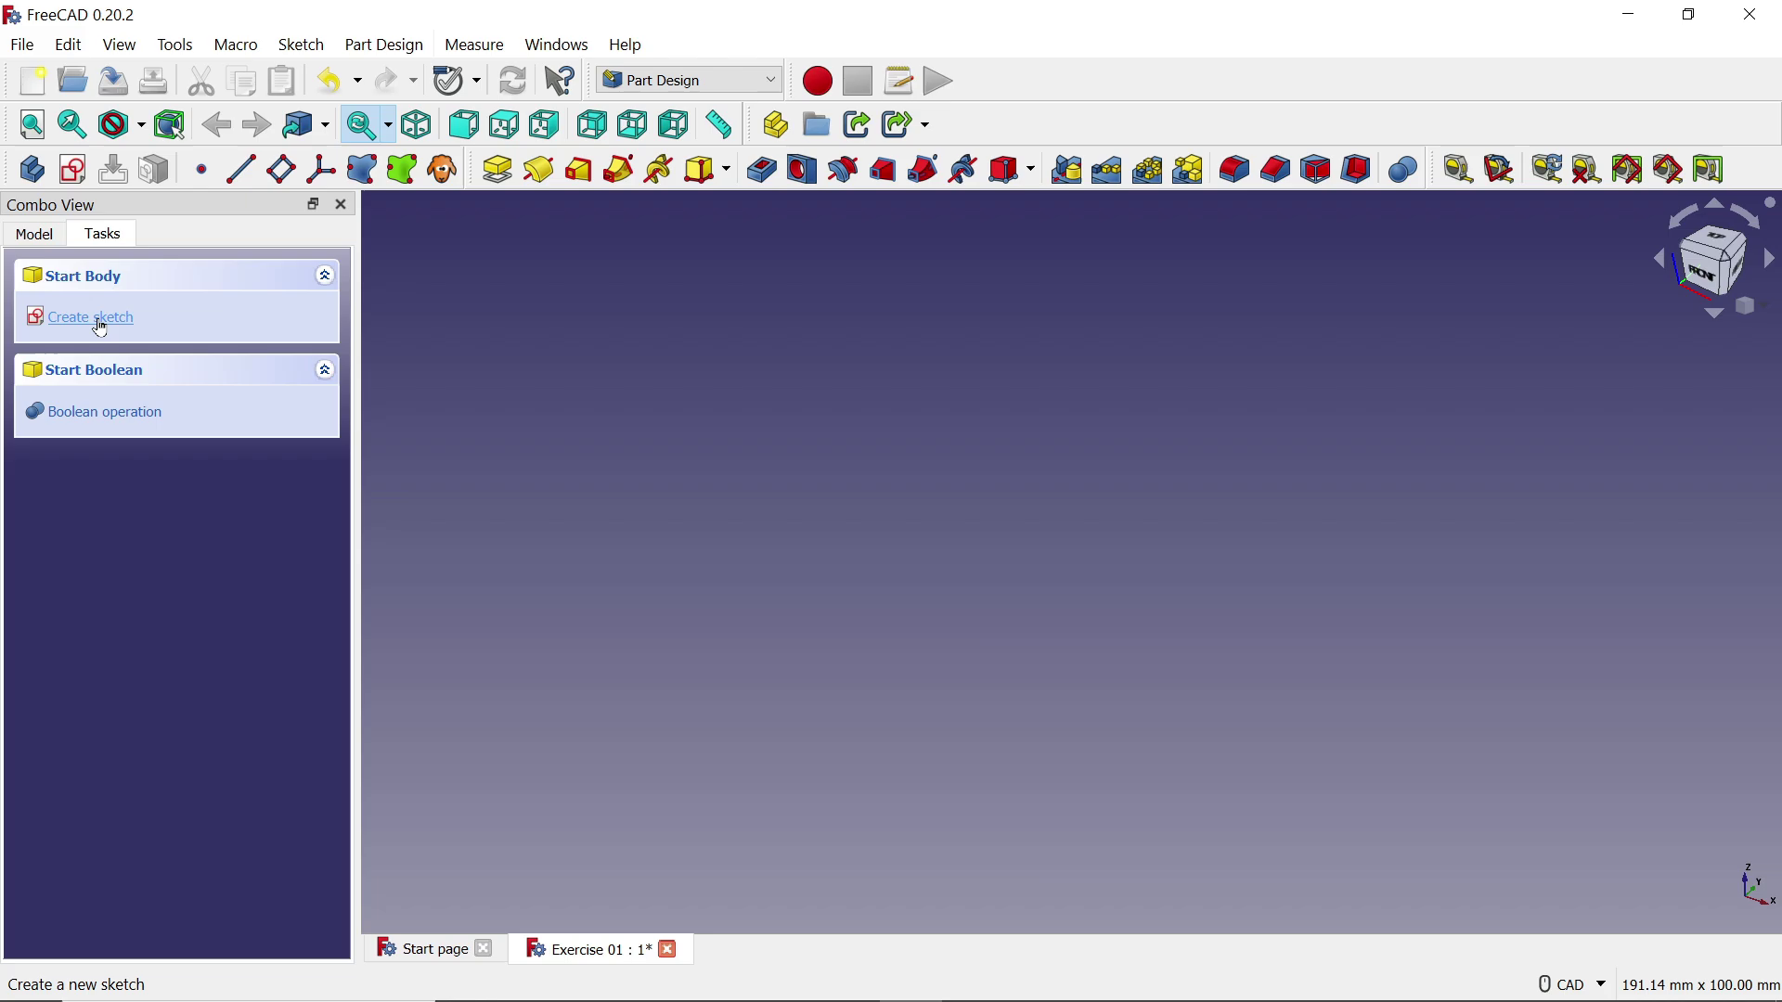
{"action": "left_click", "coordinate": [75, 172]}
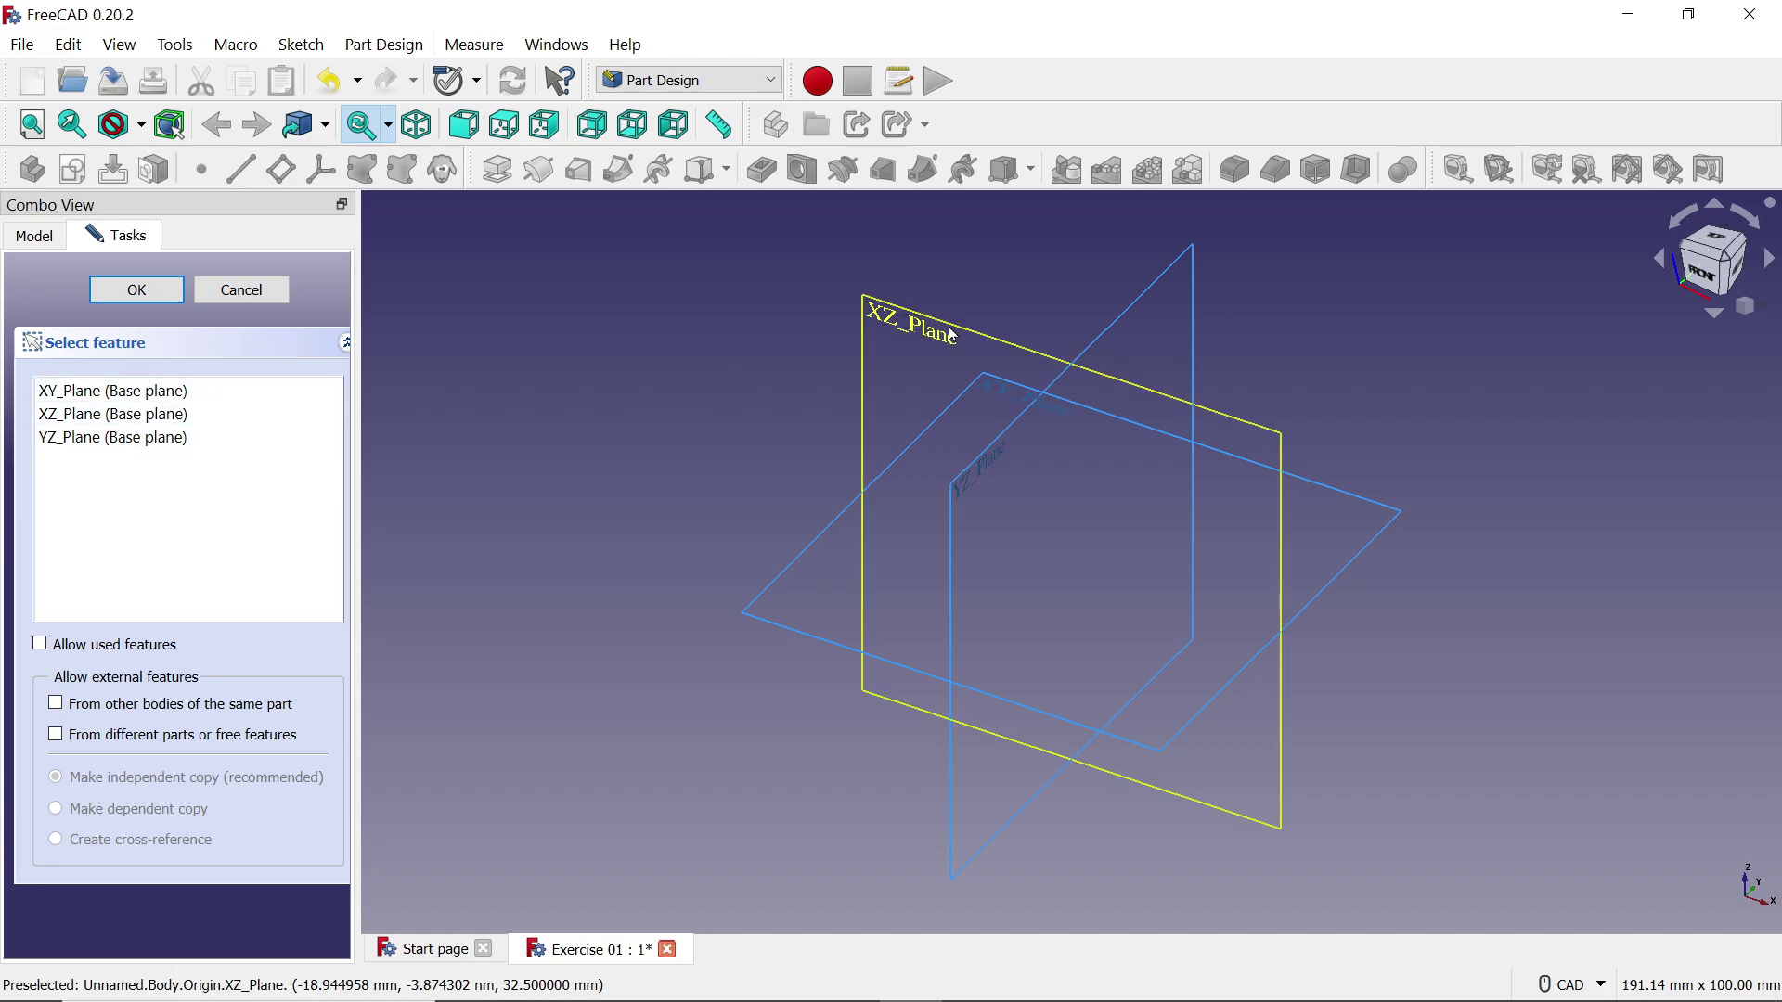
{"action": "left_click", "coordinate": [1006, 395]}
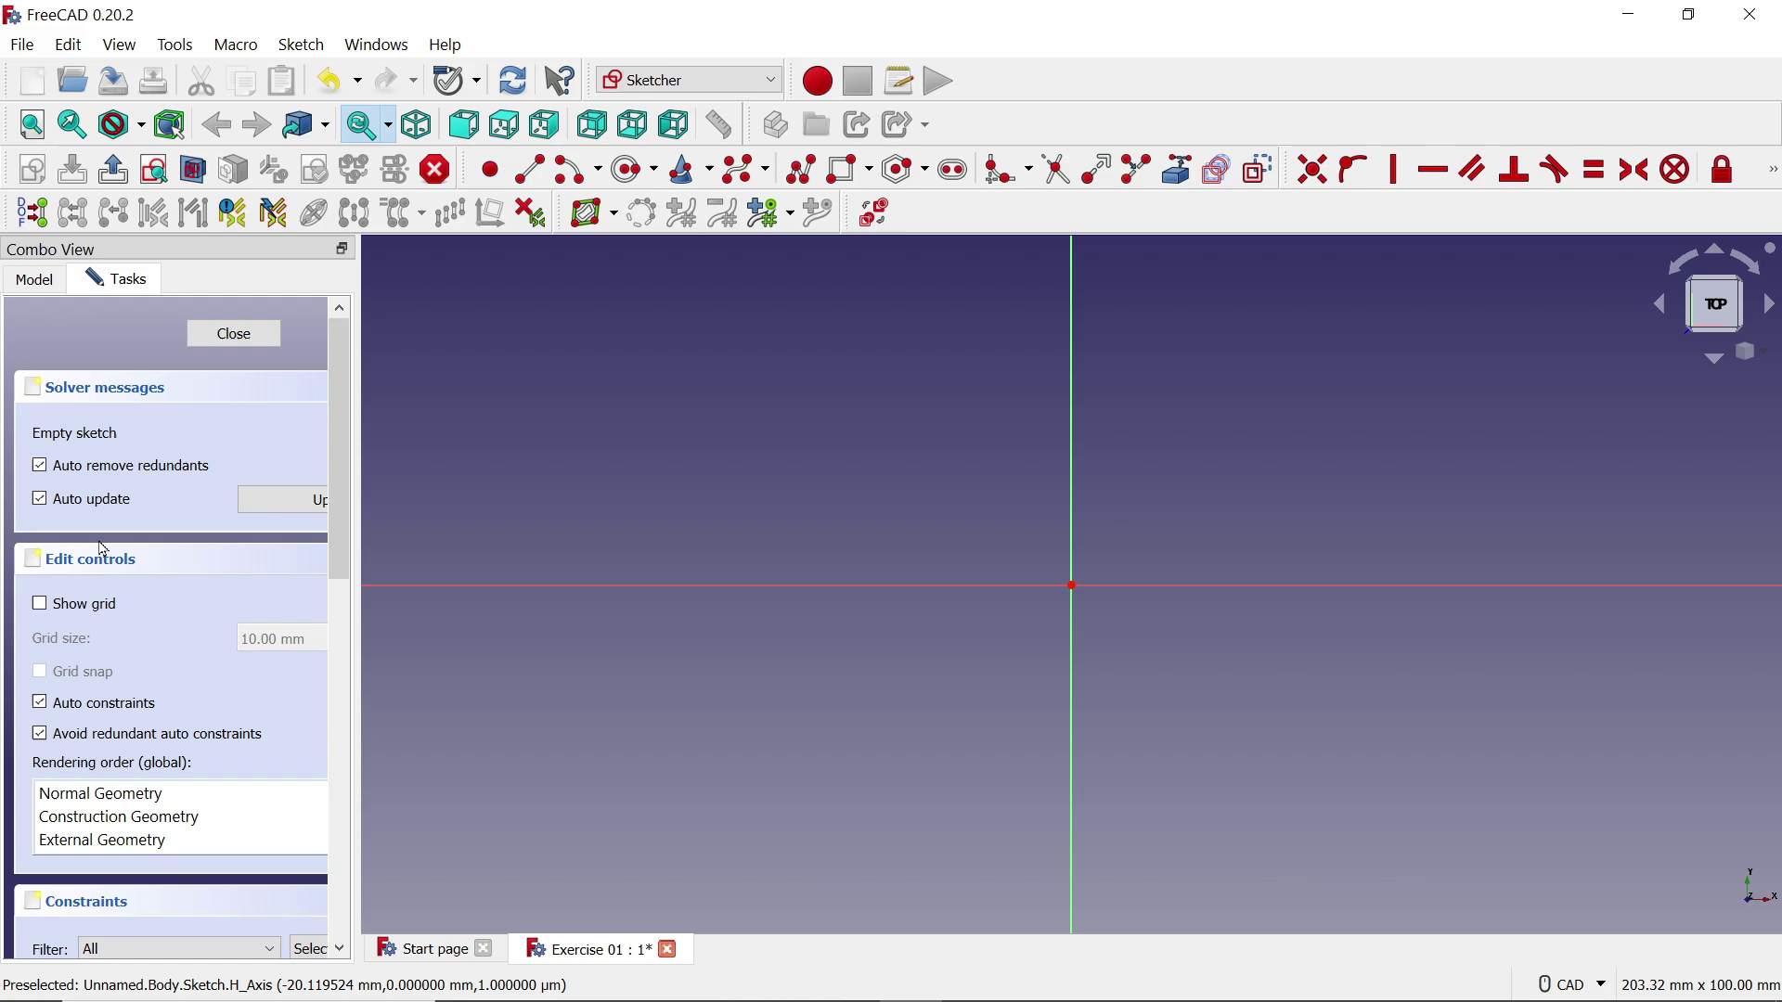
{"action": "left_click", "coordinate": [41, 606]}
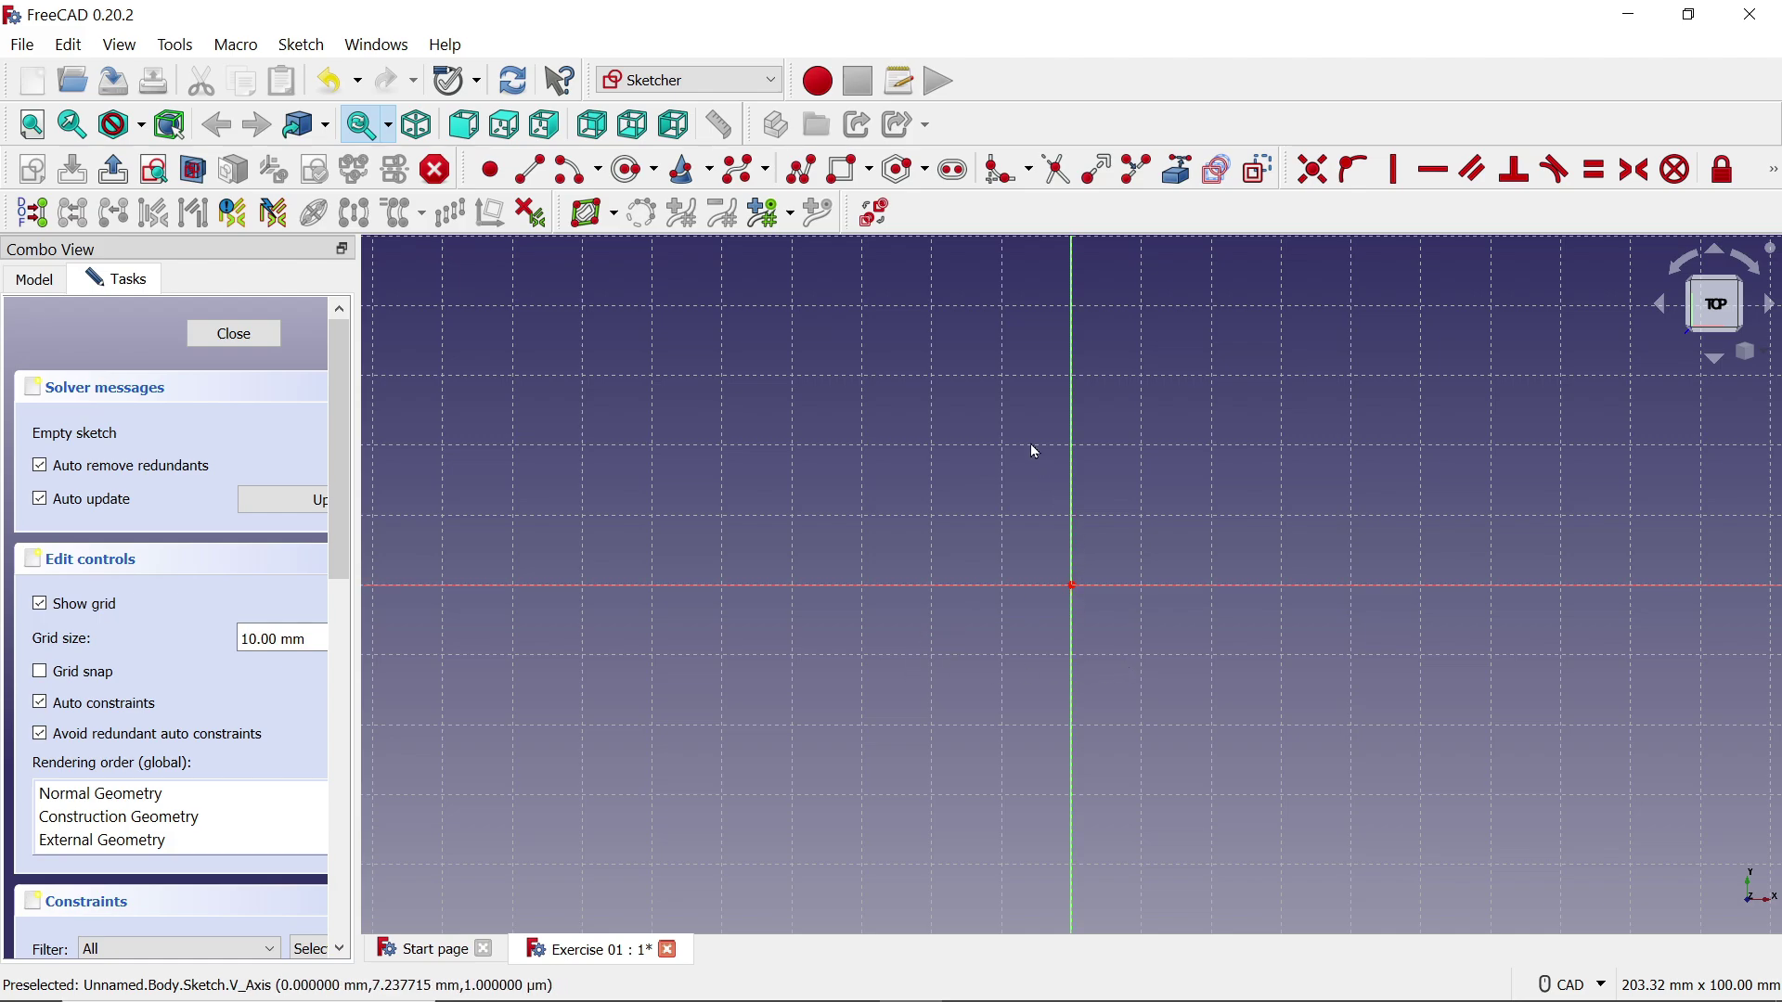
{"action": "left_click_drag", "start_coordinate": [309, 640], "coordinate": [226, 640]}
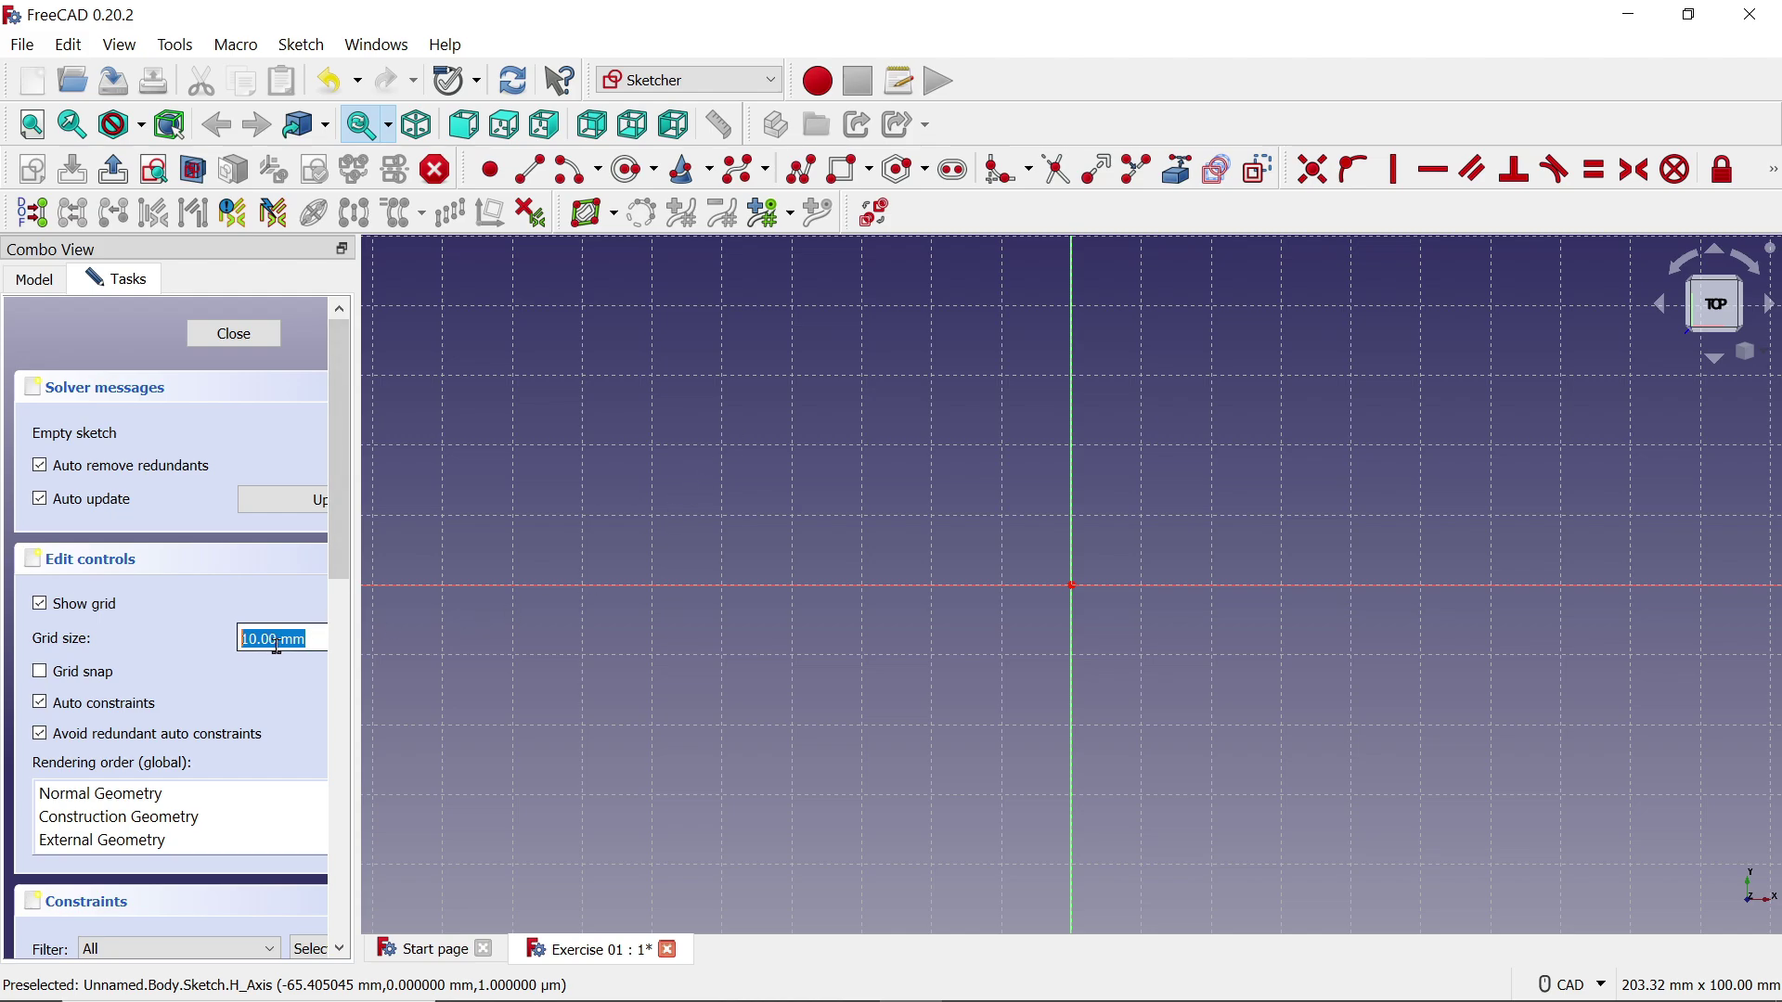
{"action": "left_click", "coordinate": [39, 609]}
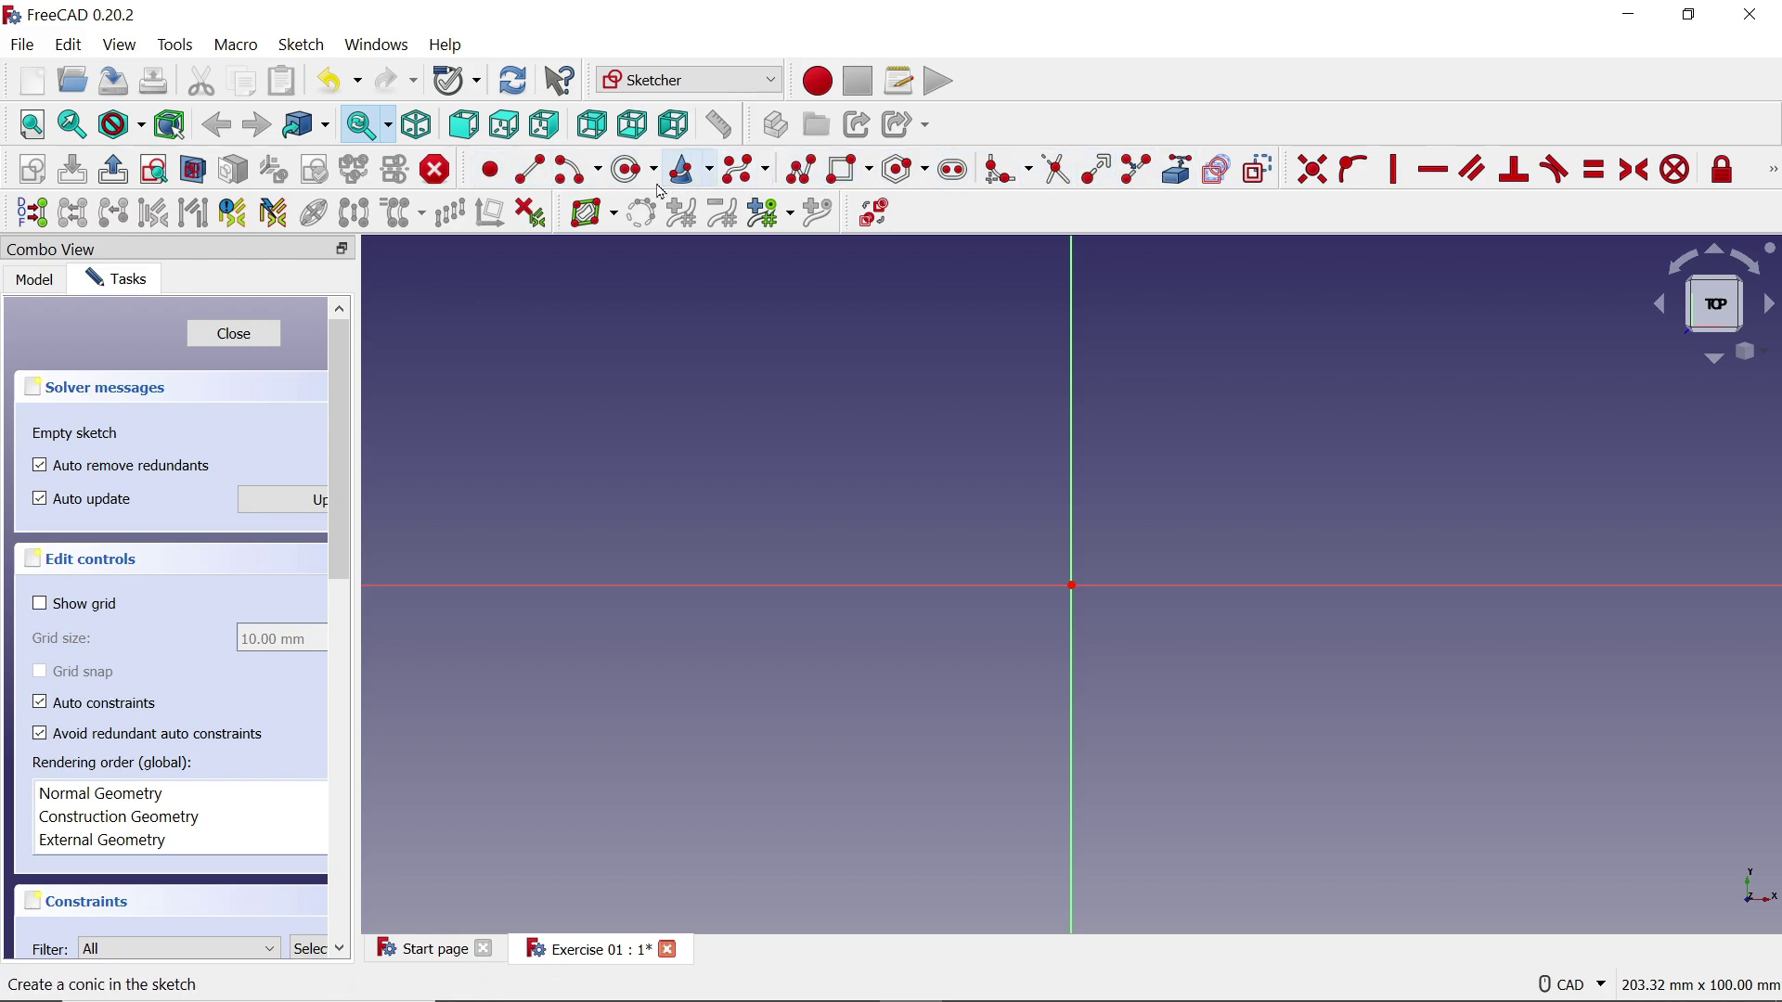
Sketch a centered rectangle about 94 by 73 mm with its center on the origin
{"action": "left_click", "coordinate": [869, 183]}
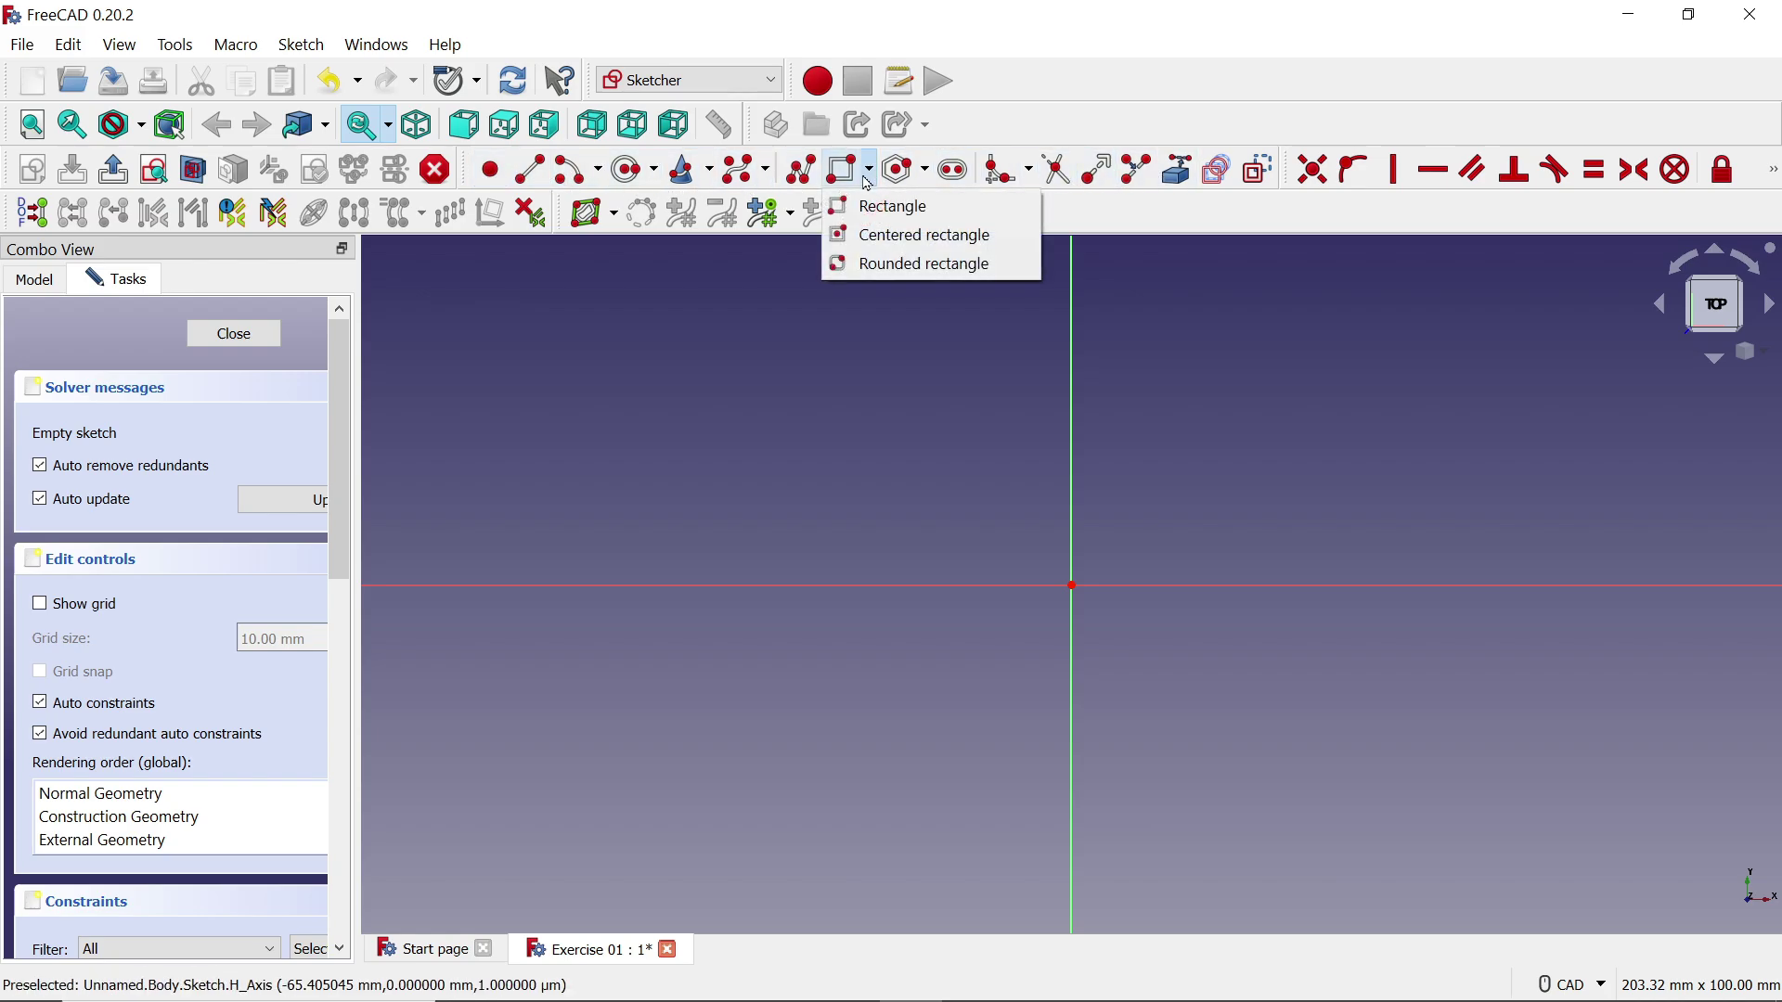
{"action": "left_click", "coordinate": [874, 238]}
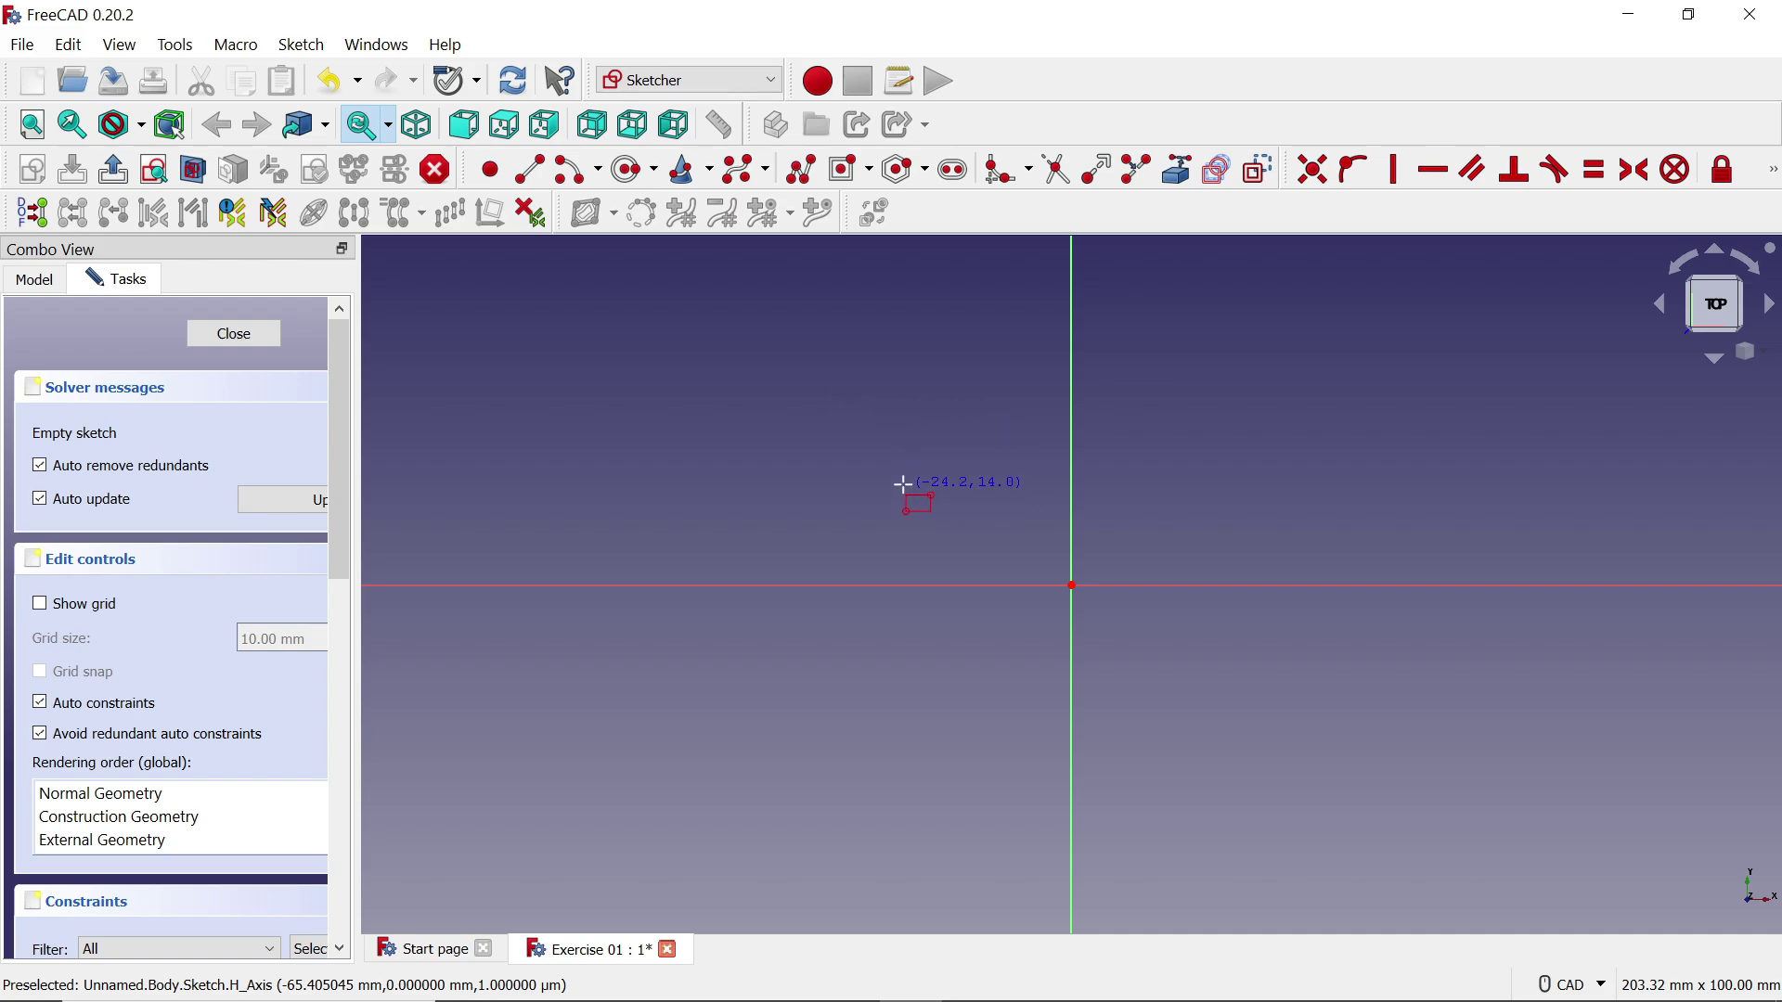
{"action": "left_click", "coordinate": [1072, 584]}
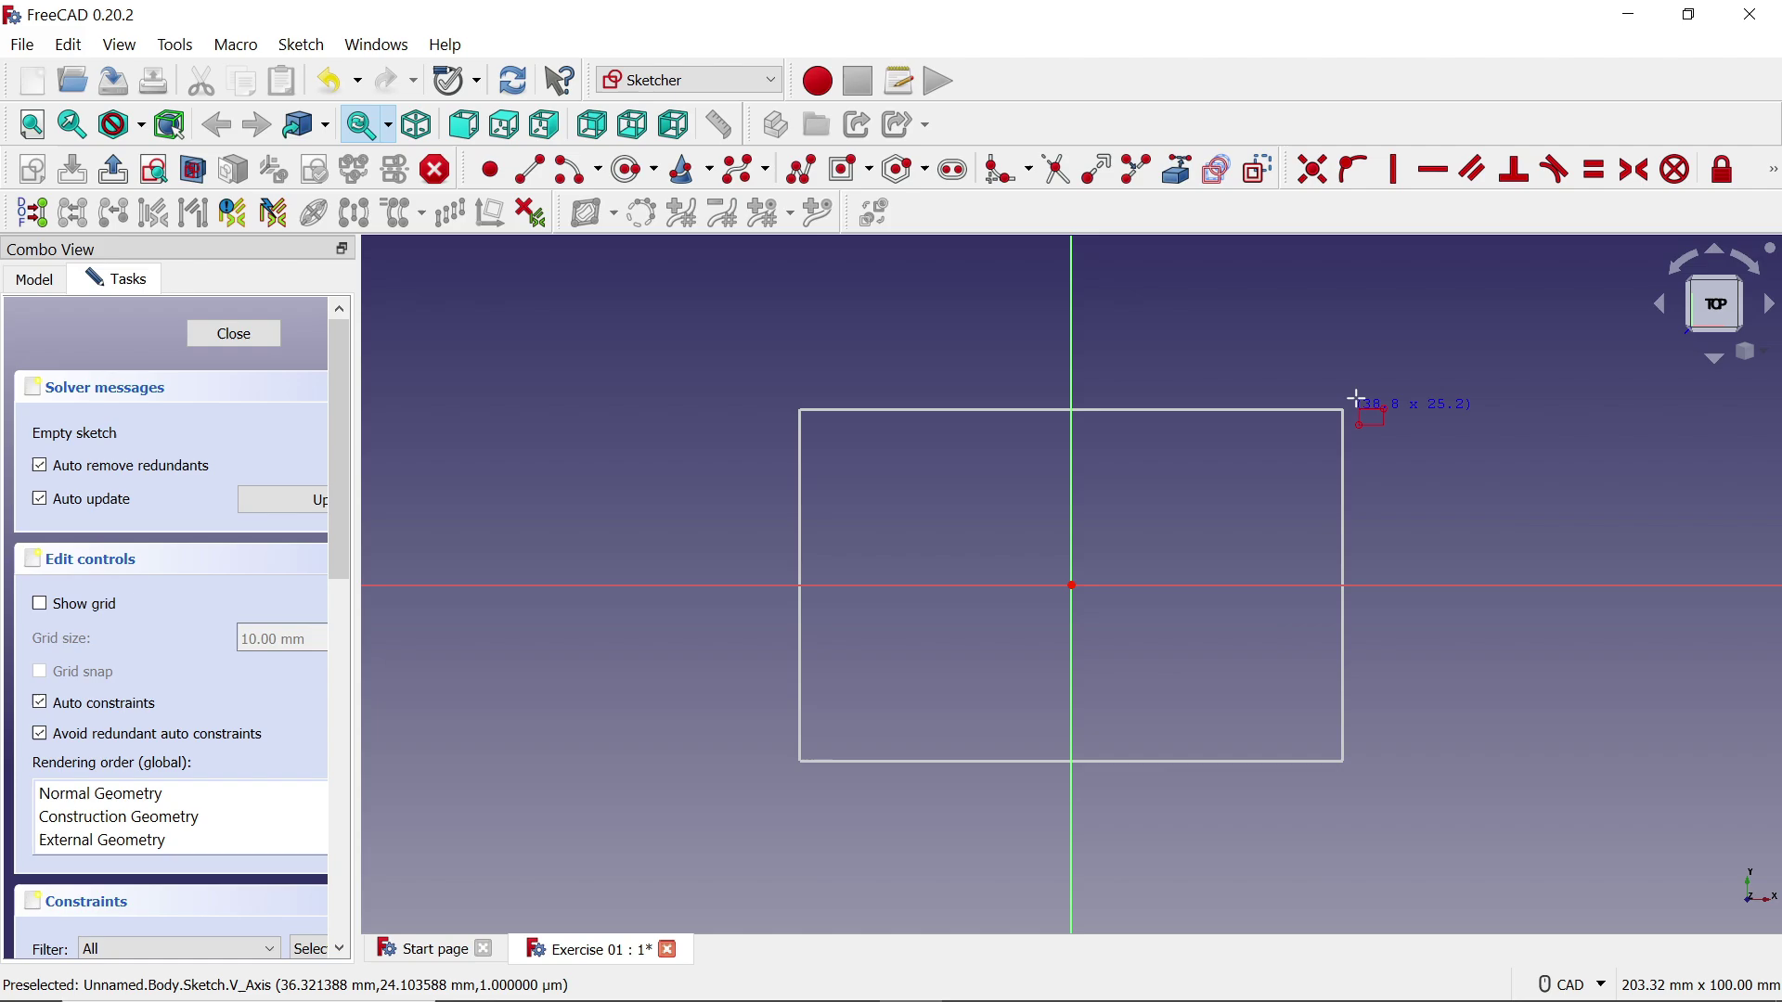
{"action": "left_click", "coordinate": [1402, 330]}
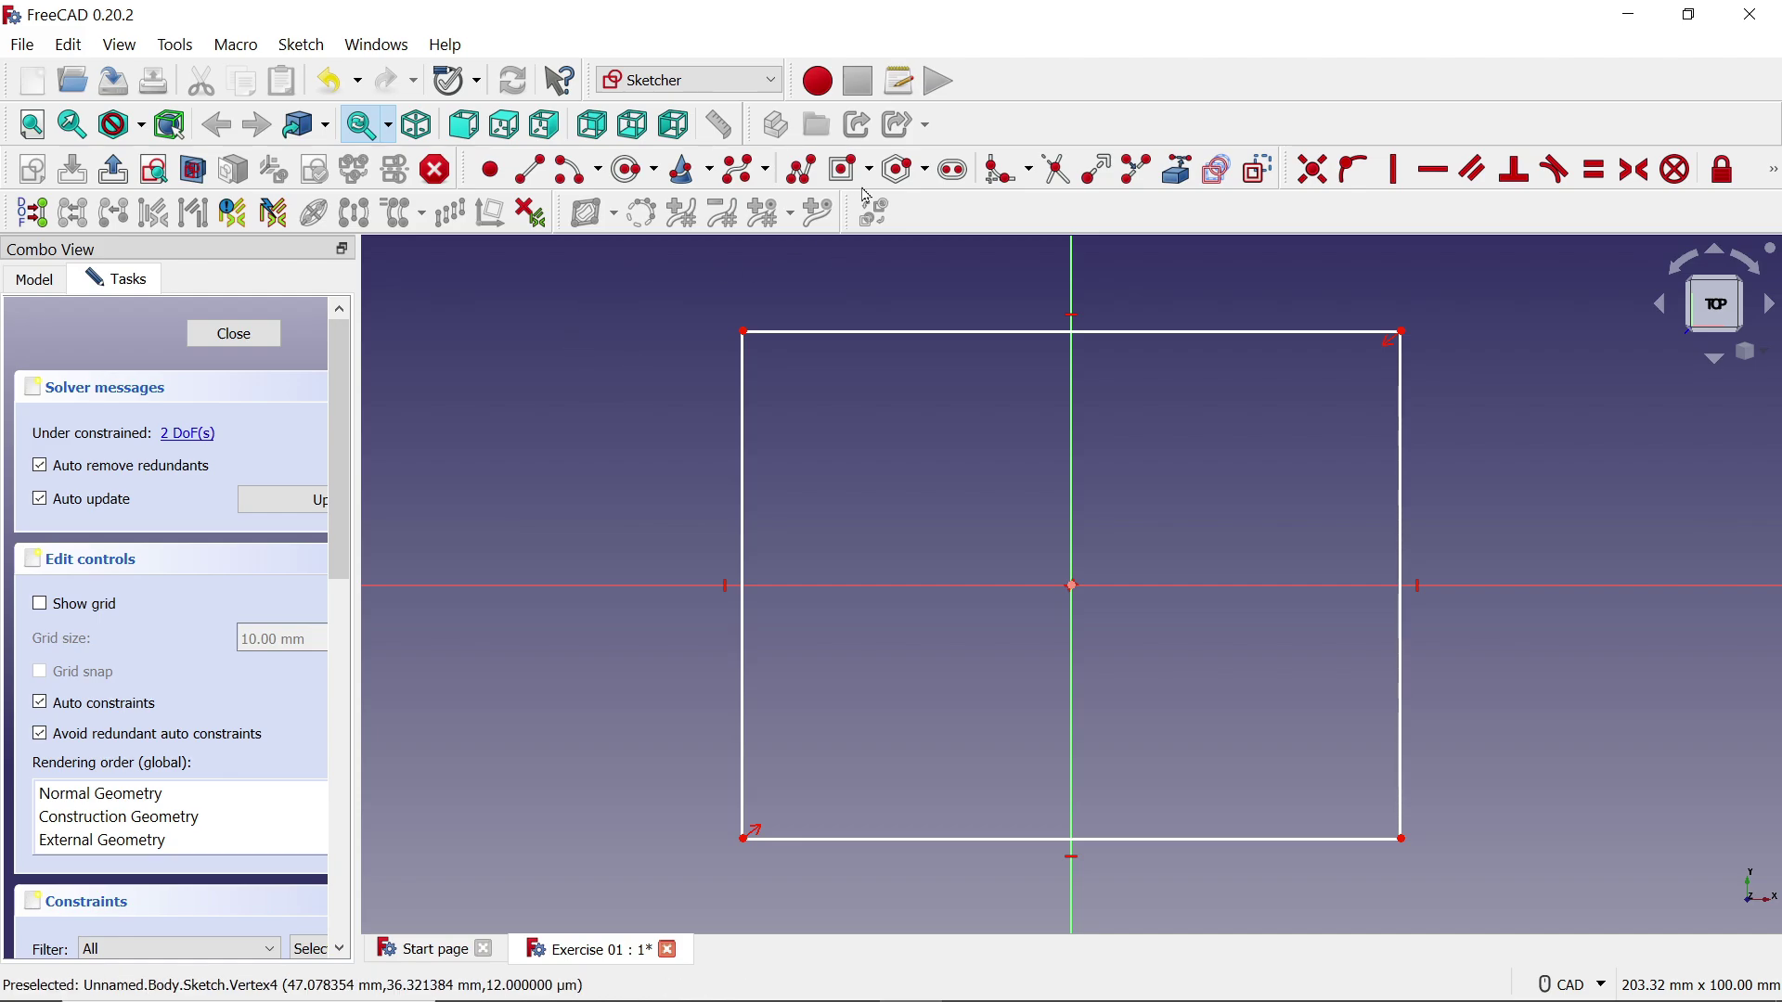
Add a horizontal distance constraint of 150 mm to the rectangle's upper edge
{"action": "left_click", "coordinate": [1776, 178]}
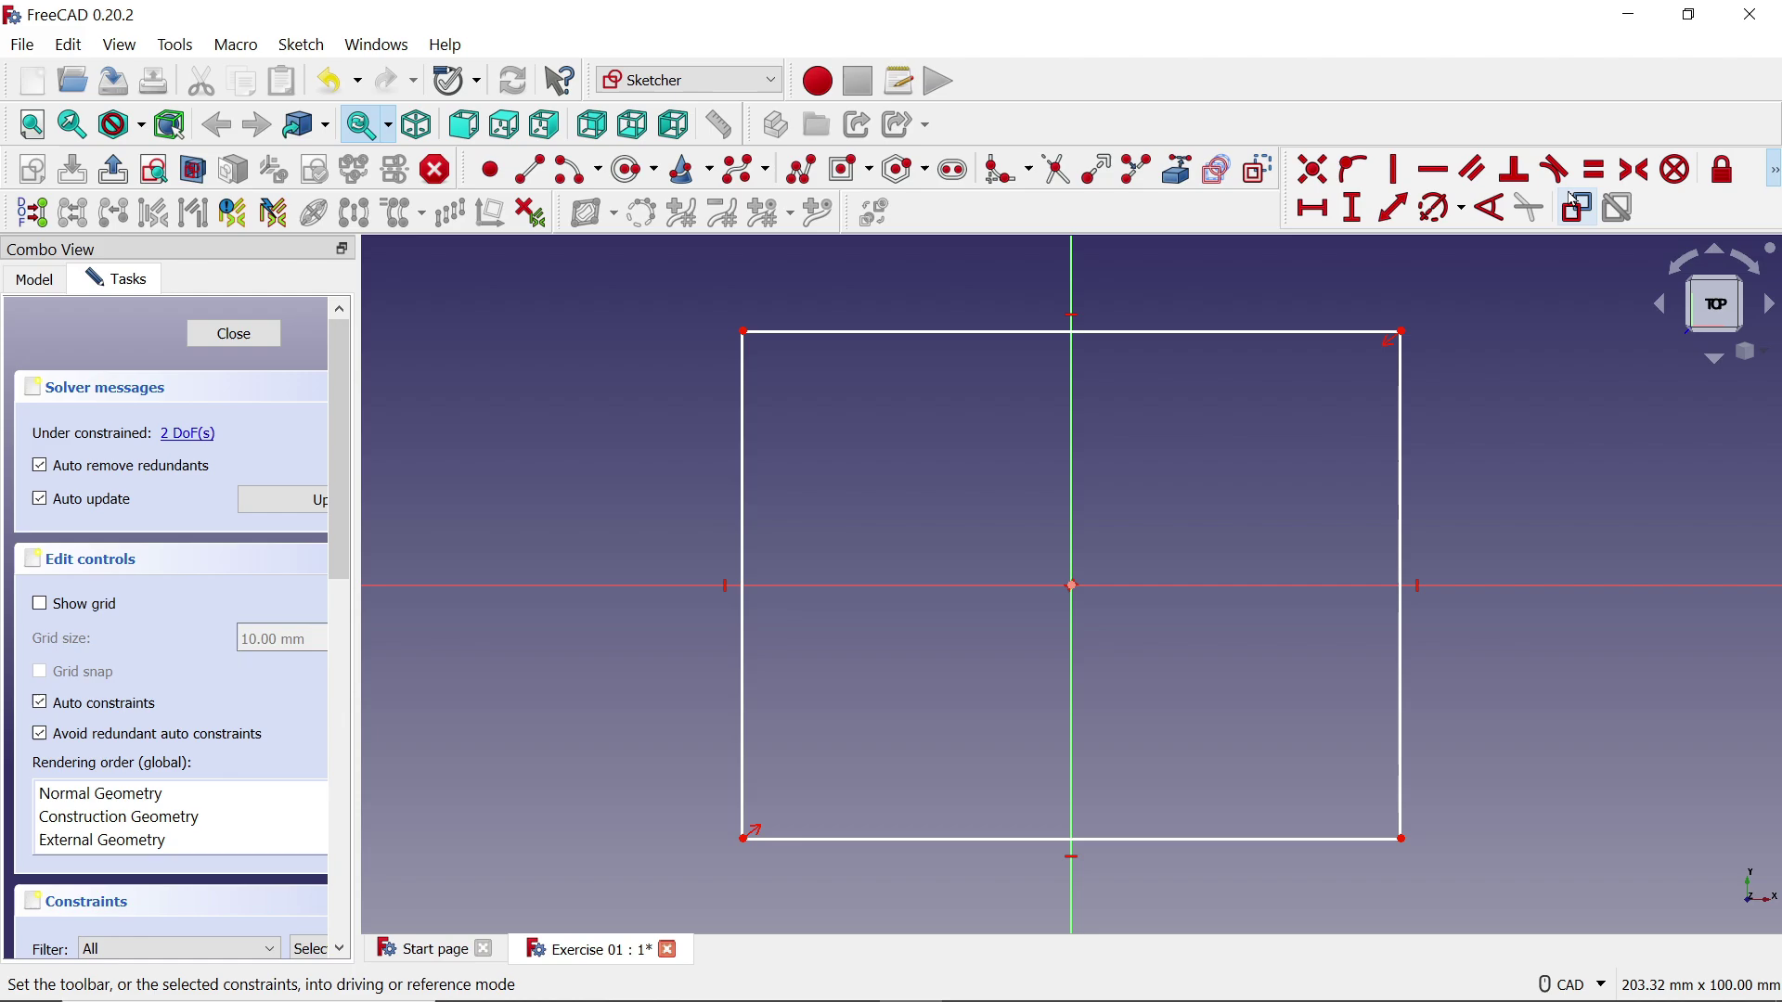
{"action": "left_click", "coordinate": [1317, 210]}
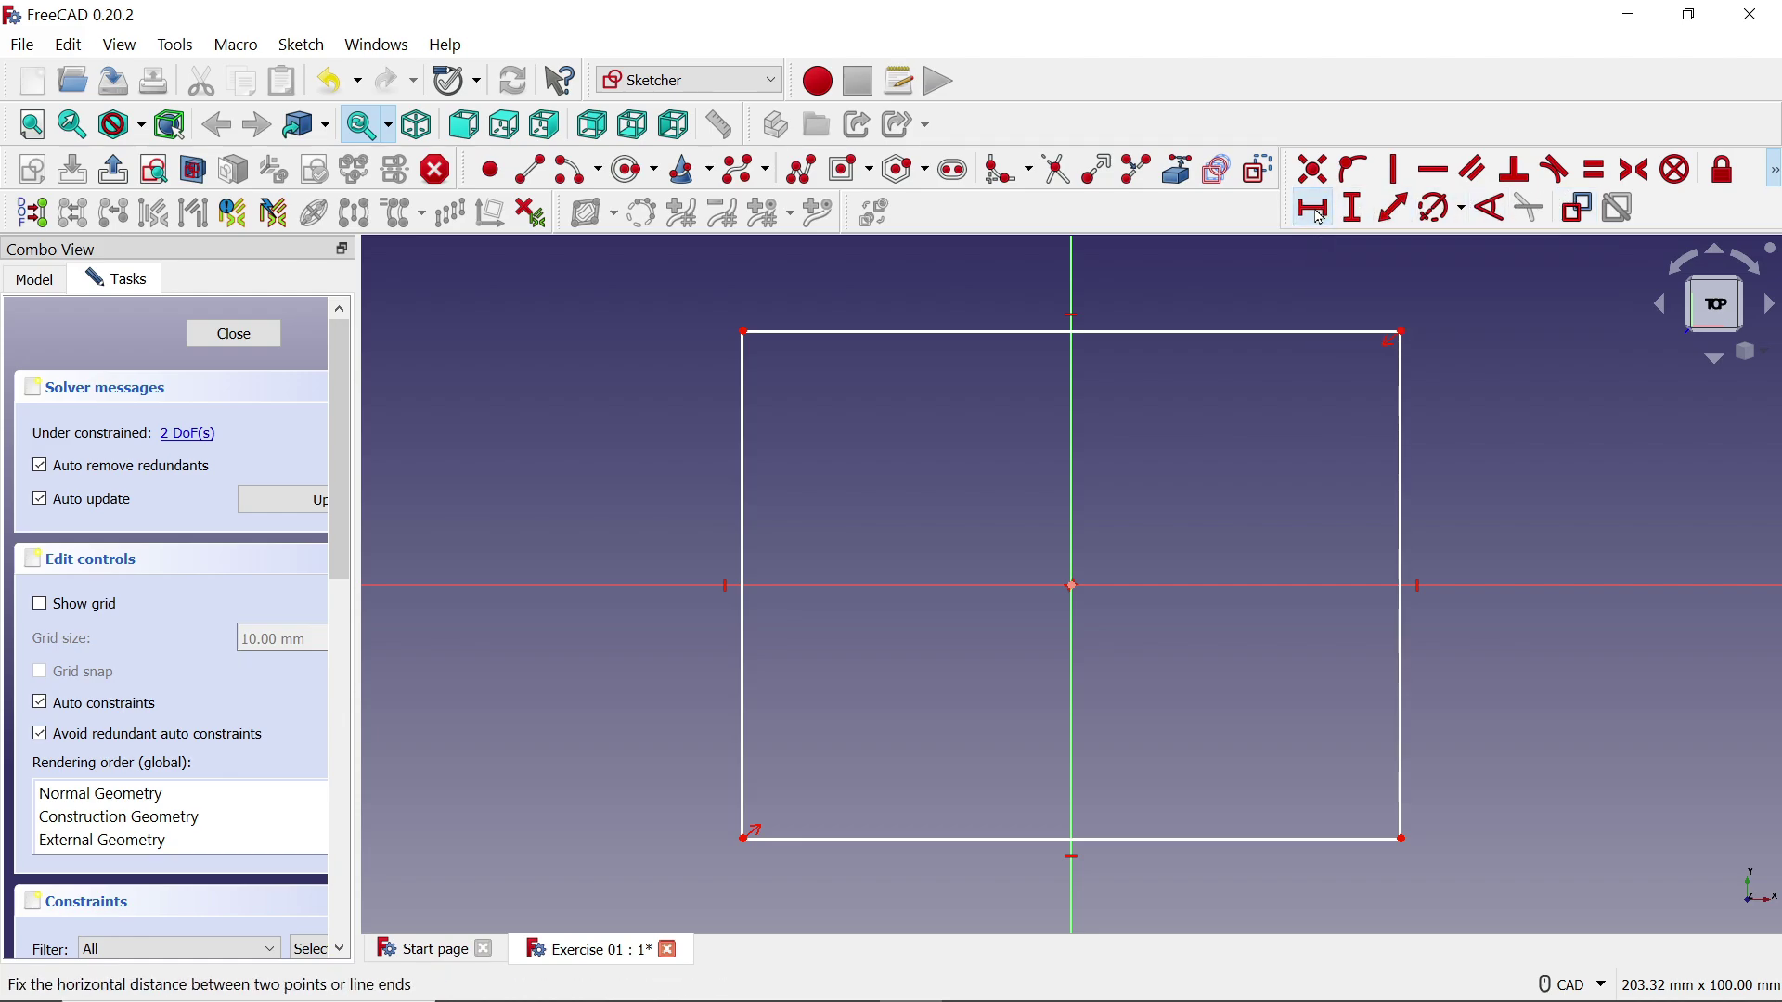
{"action": "left_click", "coordinate": [1154, 332]}
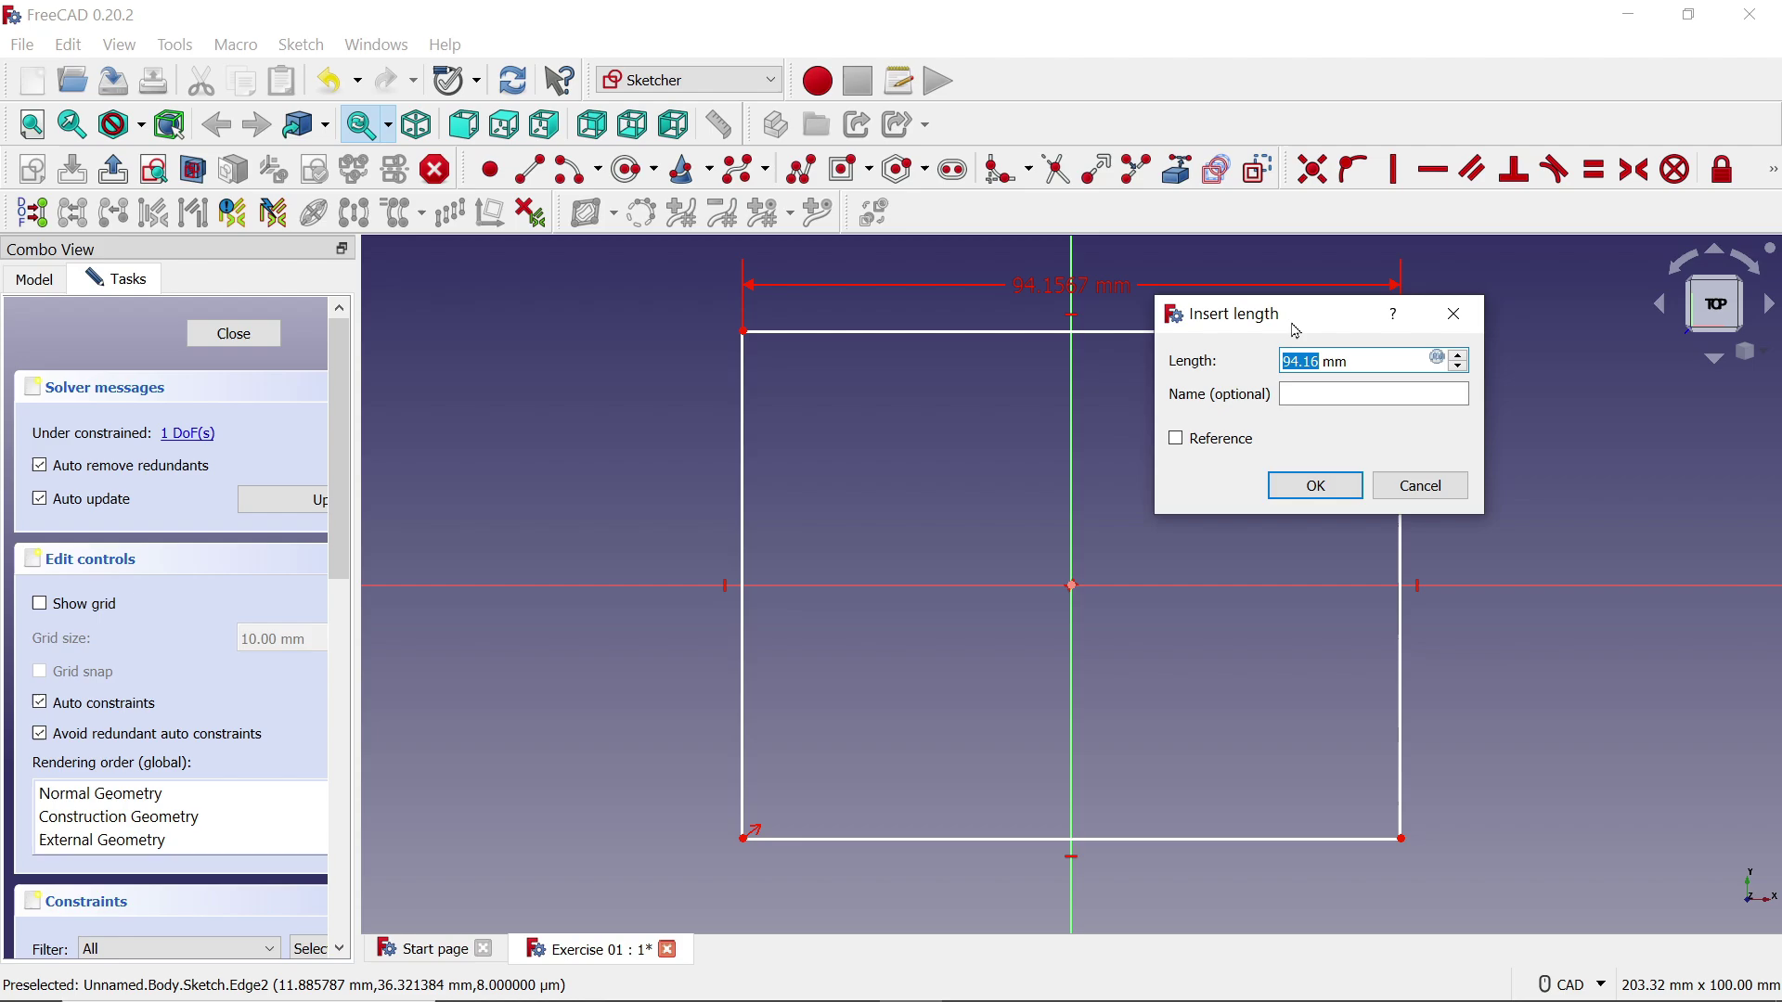
{"action": "type", "text": "150"}
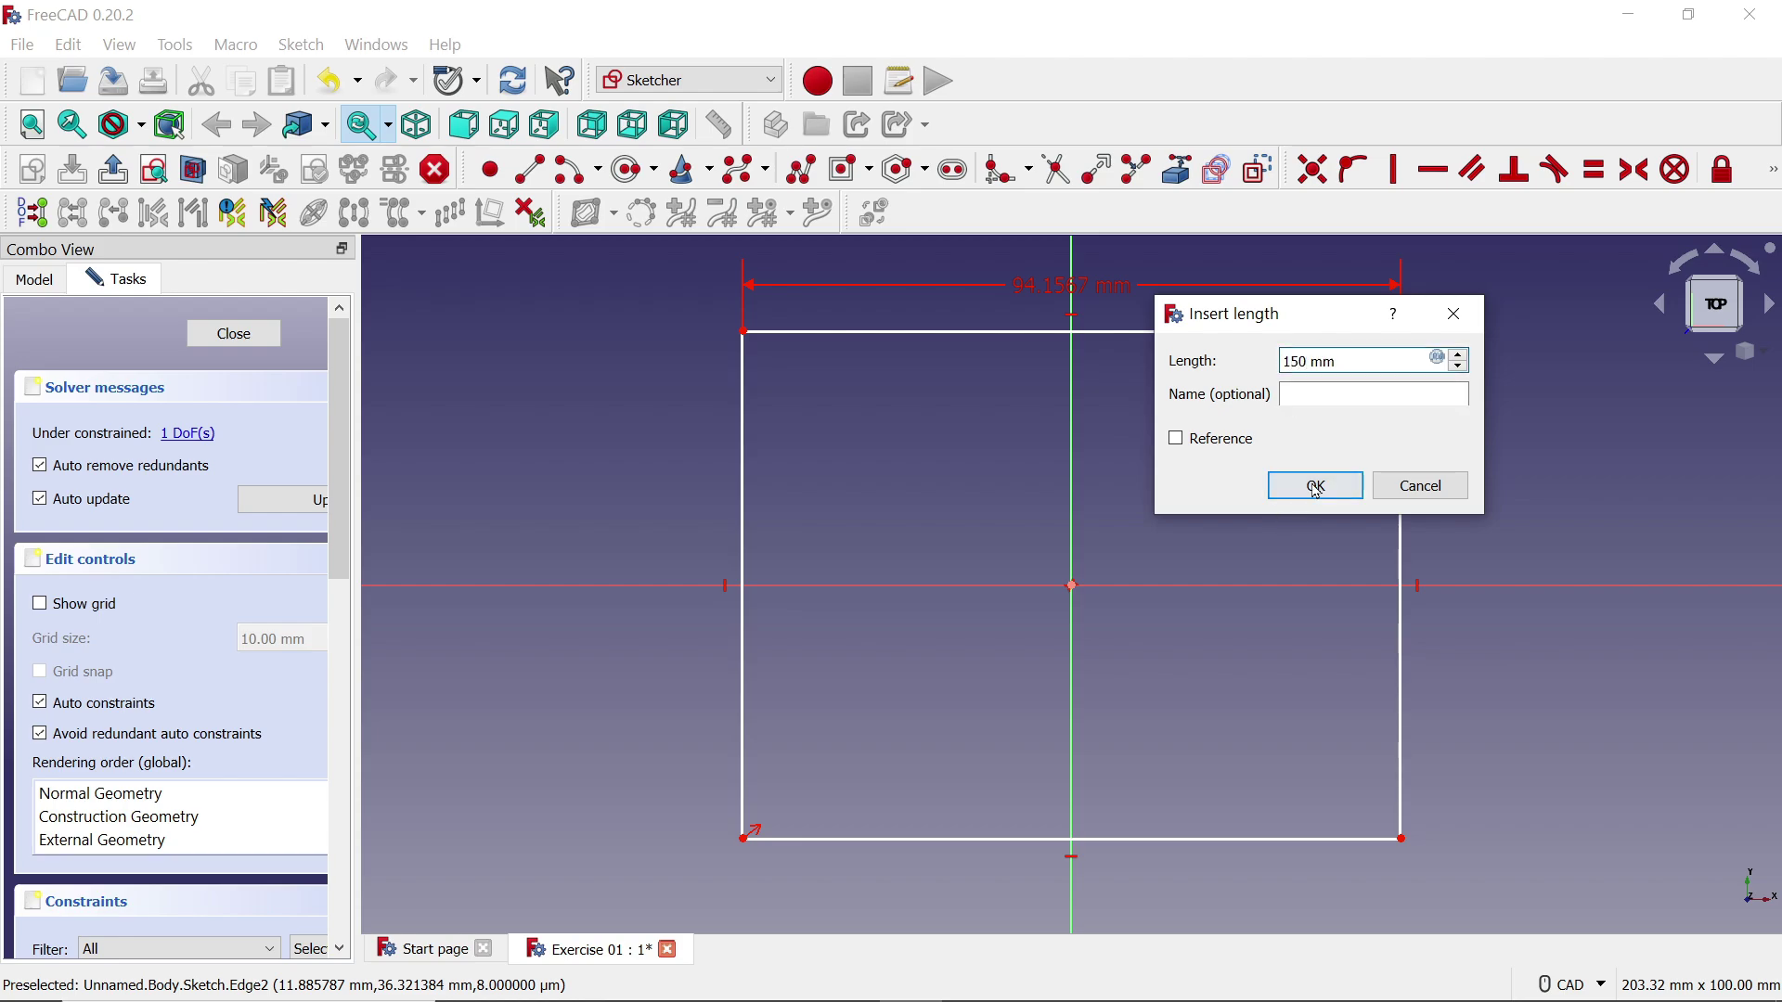
{"action": "left_click", "coordinate": [1316, 487]}
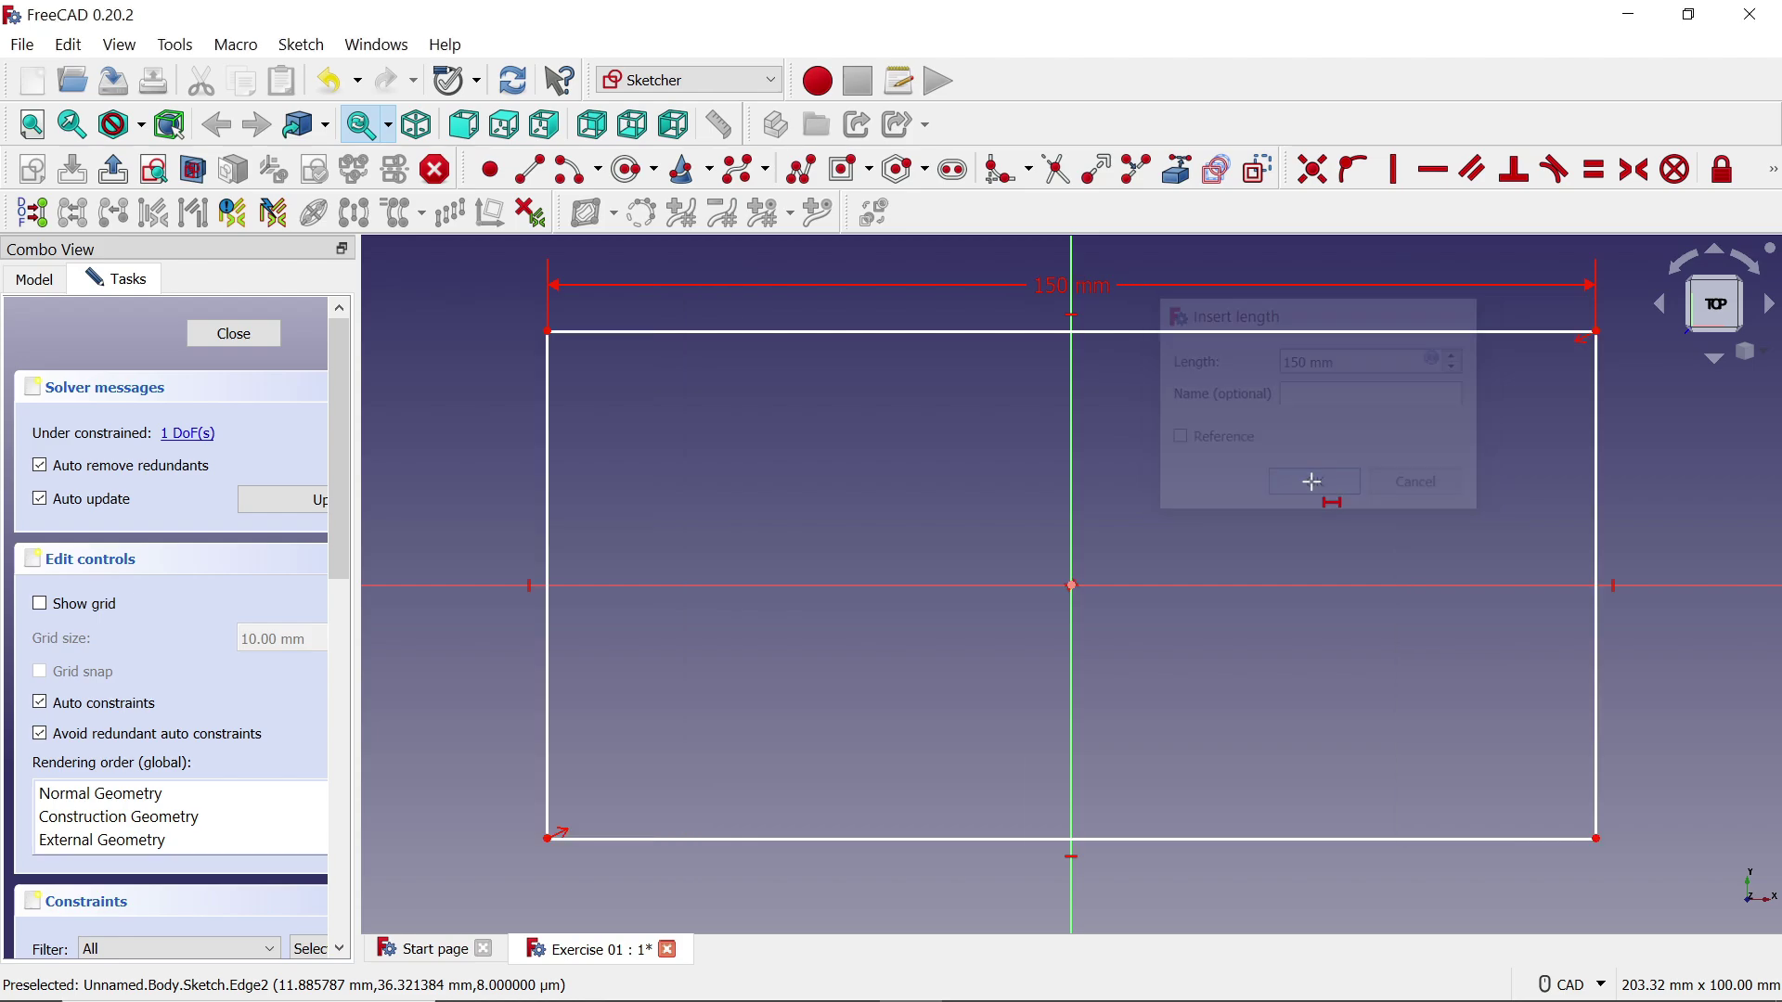
Add a vertical distance constraint of 150 mm to the rectangle's right edge and close the sketch
{"action": "left_click", "coordinate": [1774, 173]}
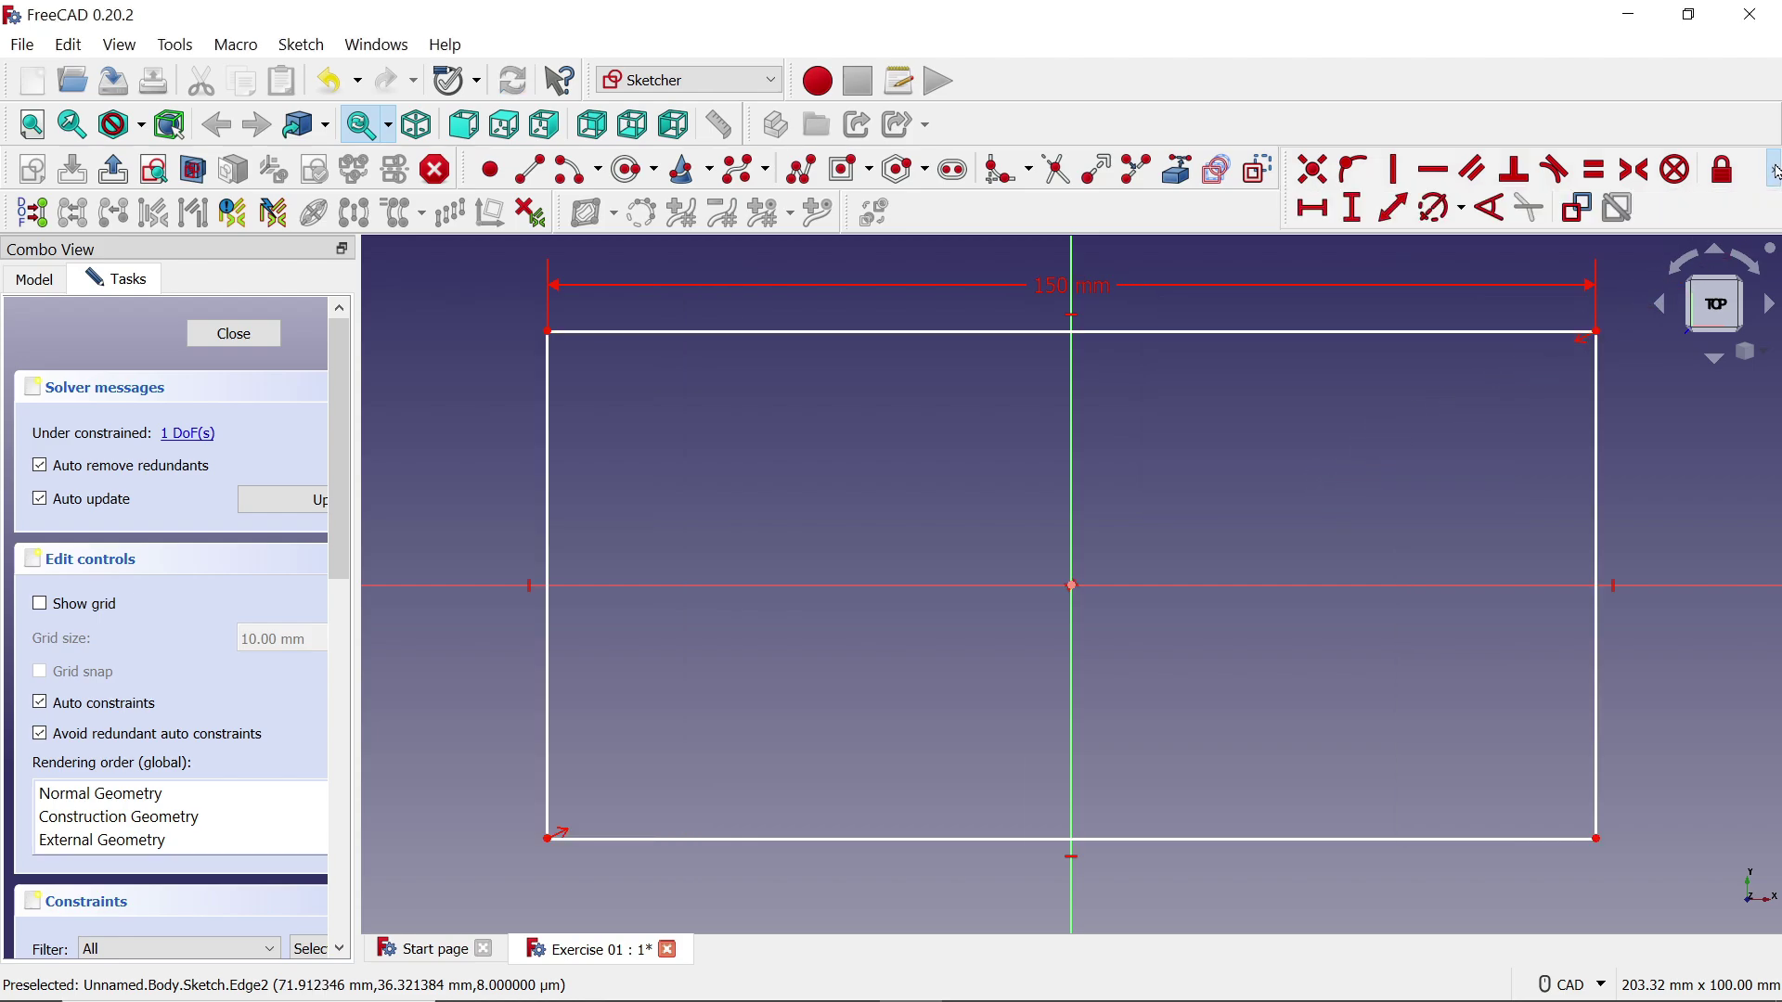
{"action": "left_click", "coordinate": [1353, 212]}
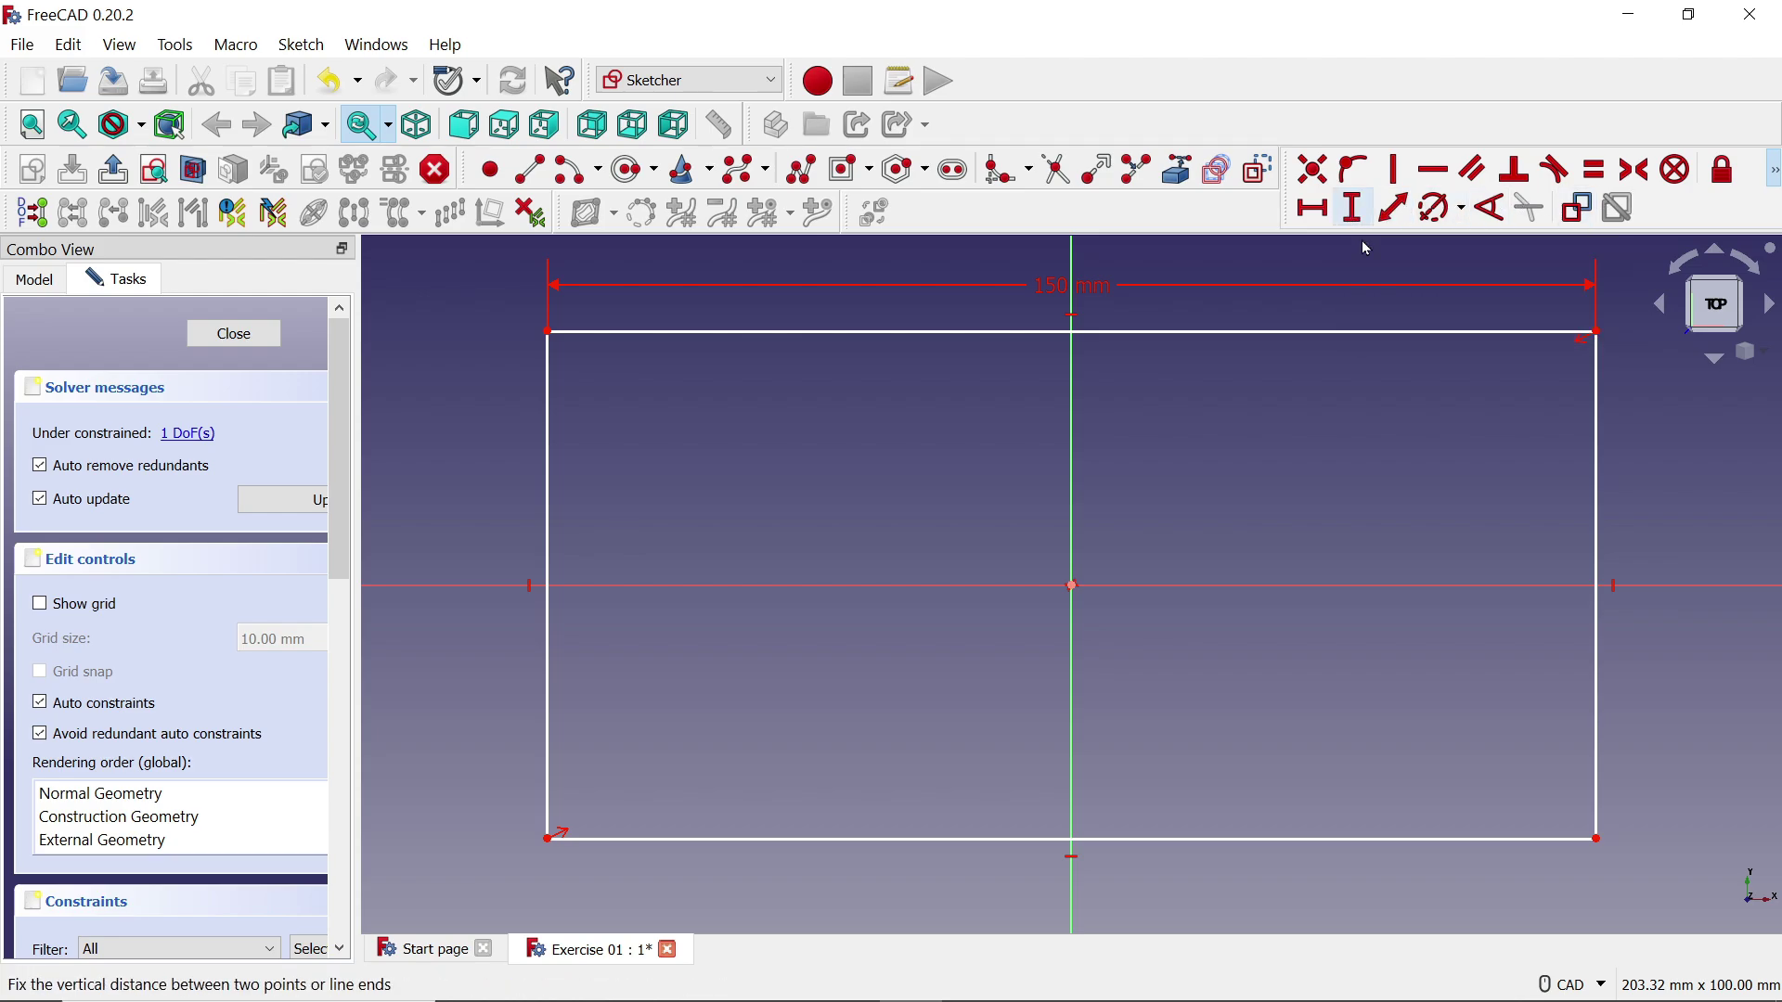
{"action": "left_click", "coordinate": [1596, 501]}
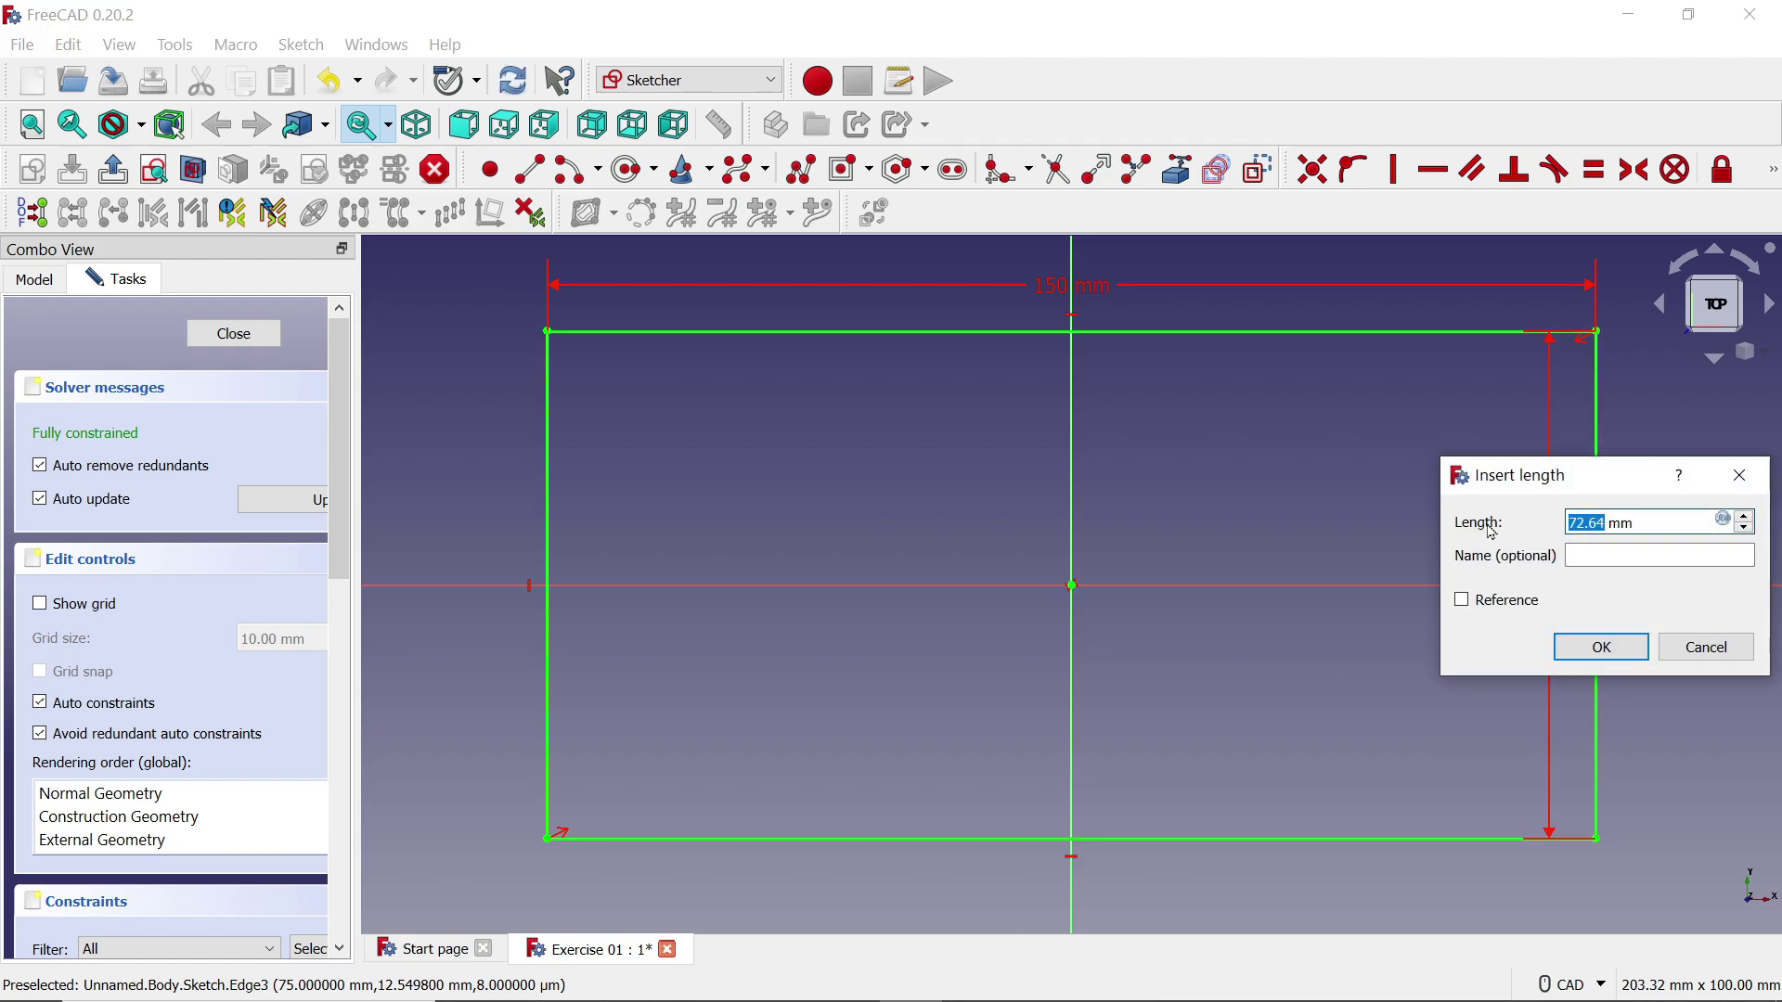
{"action": "type", "text": "150"}
{"action": "left_click", "coordinate": [1576, 644]}
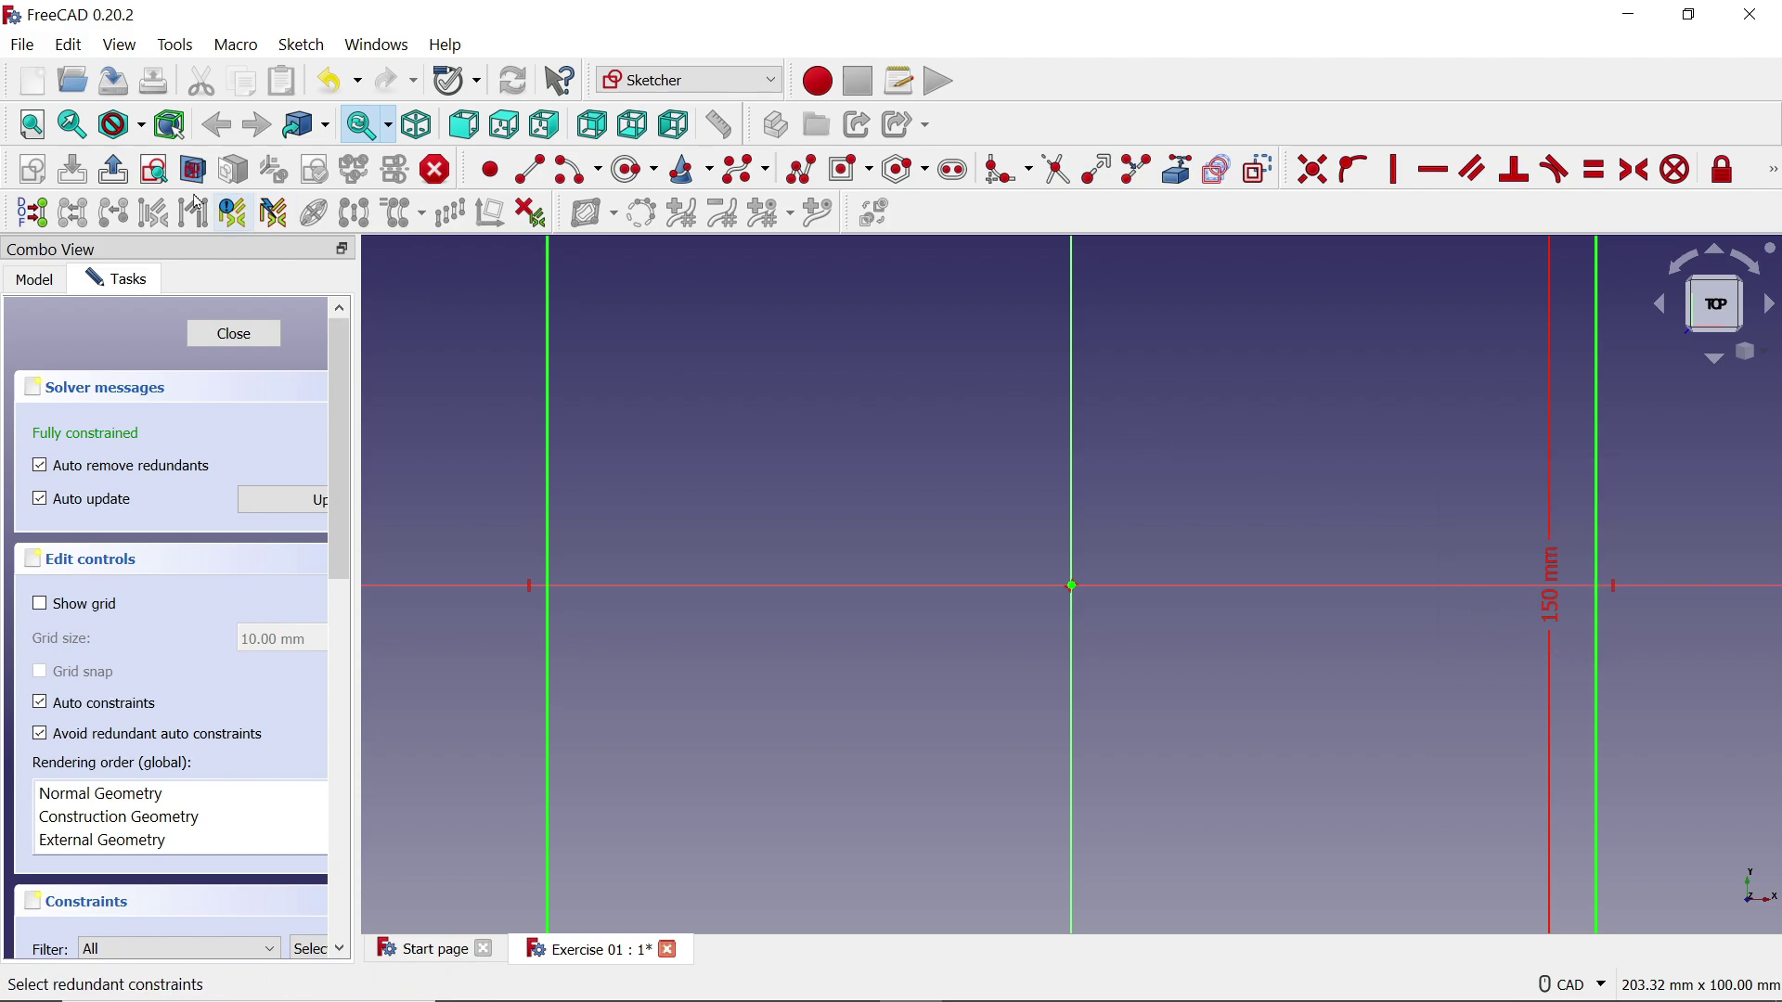
{"action": "left_click", "coordinate": [43, 128]}
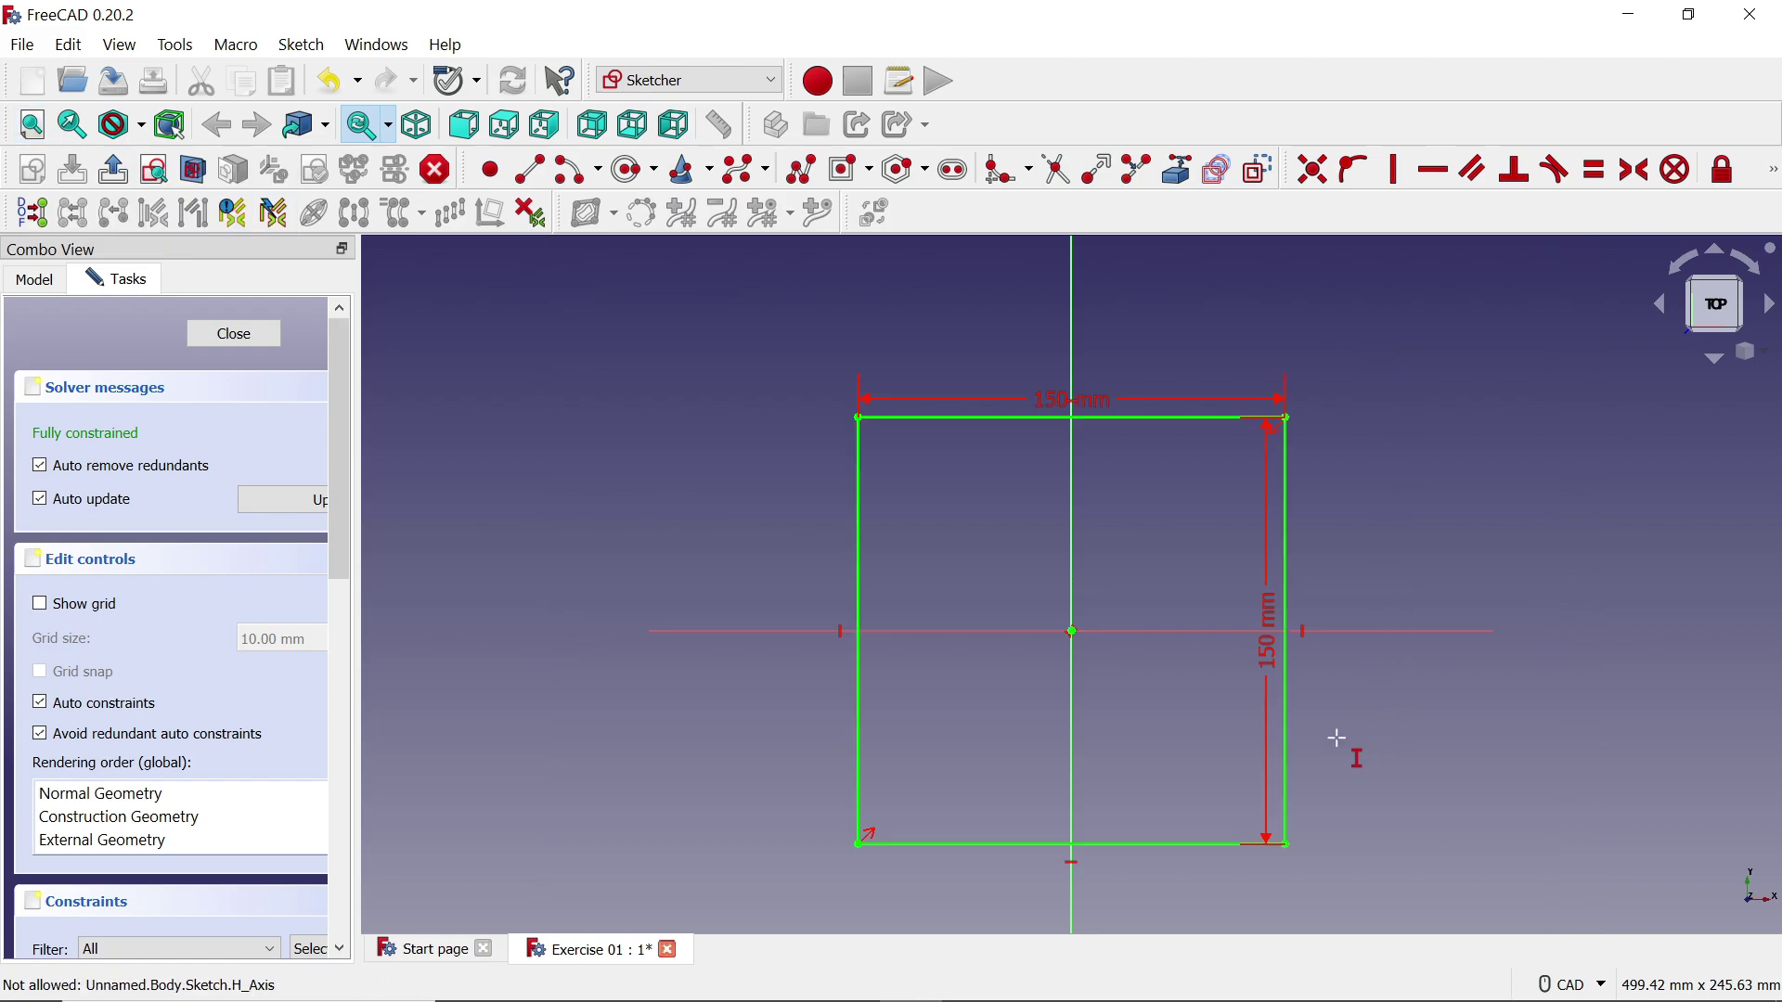
{"action": "left_click", "coordinate": [234, 335]}
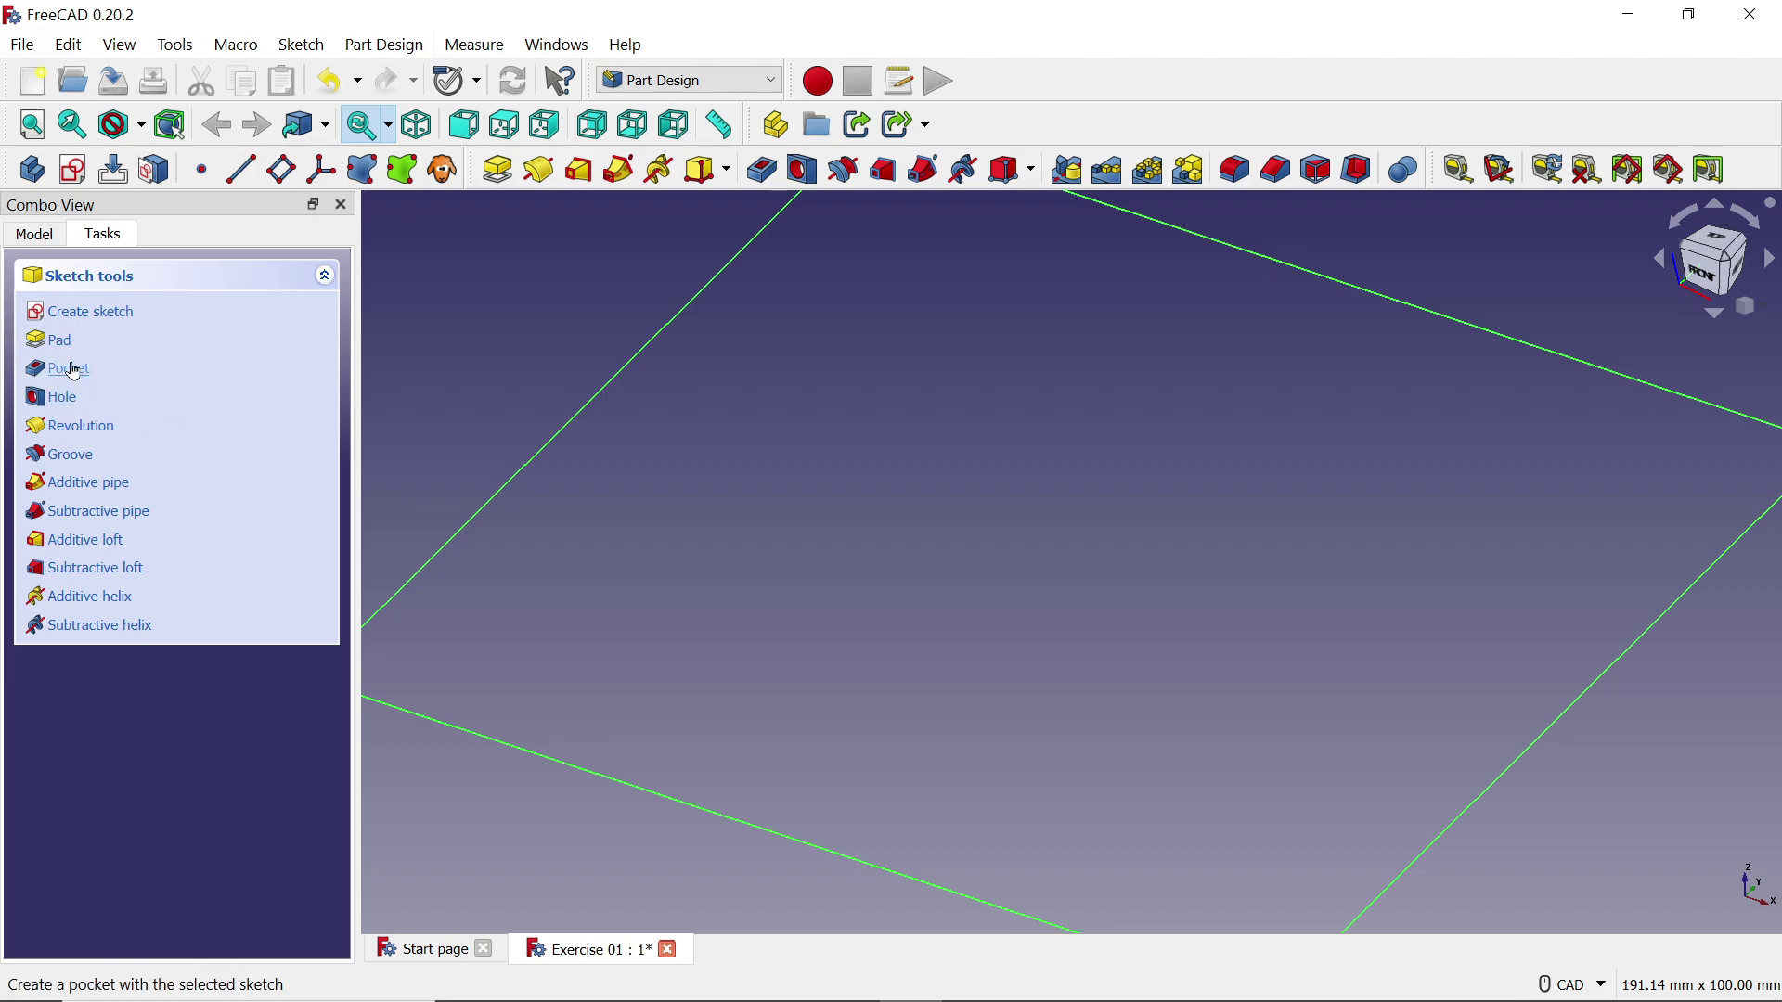
Pad the square base sketch with a length of 20 mm
{"action": "scroll", "coordinate": [1049, 483], "scroll_direction": "down", "scroll_amount": 4}
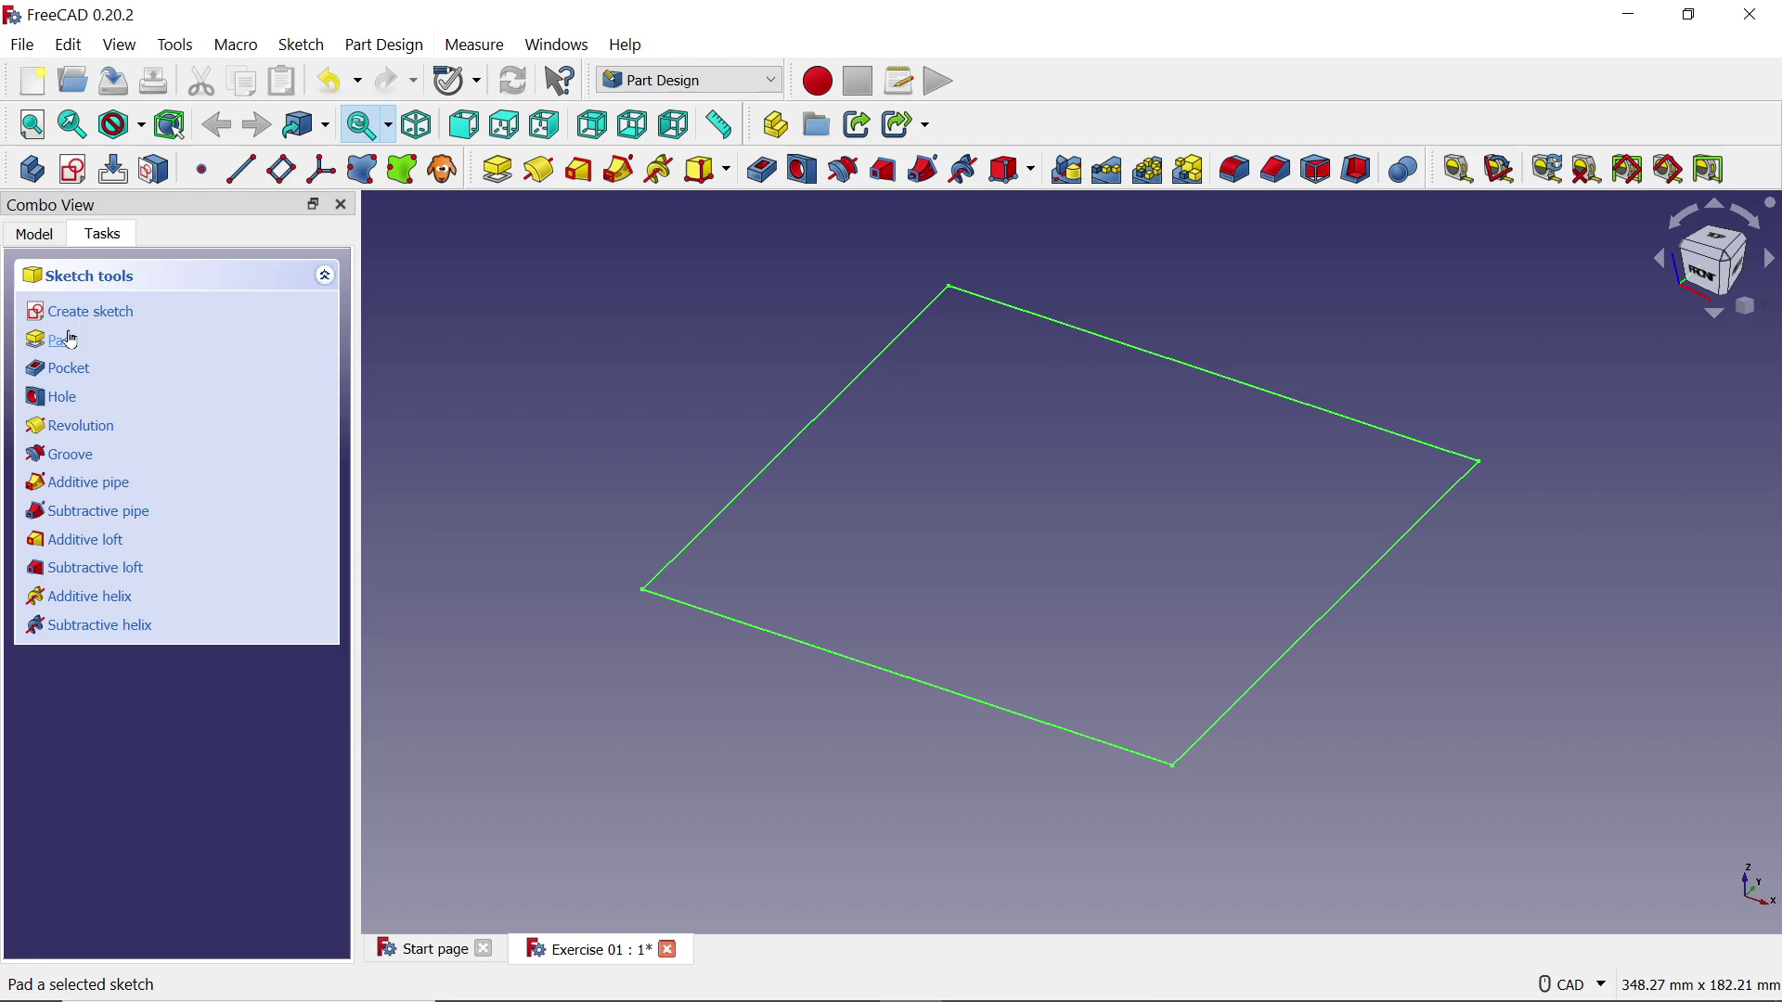
{"action": "scroll", "coordinate": [1107, 475], "scroll_direction": "up", "scroll_amount": 1}
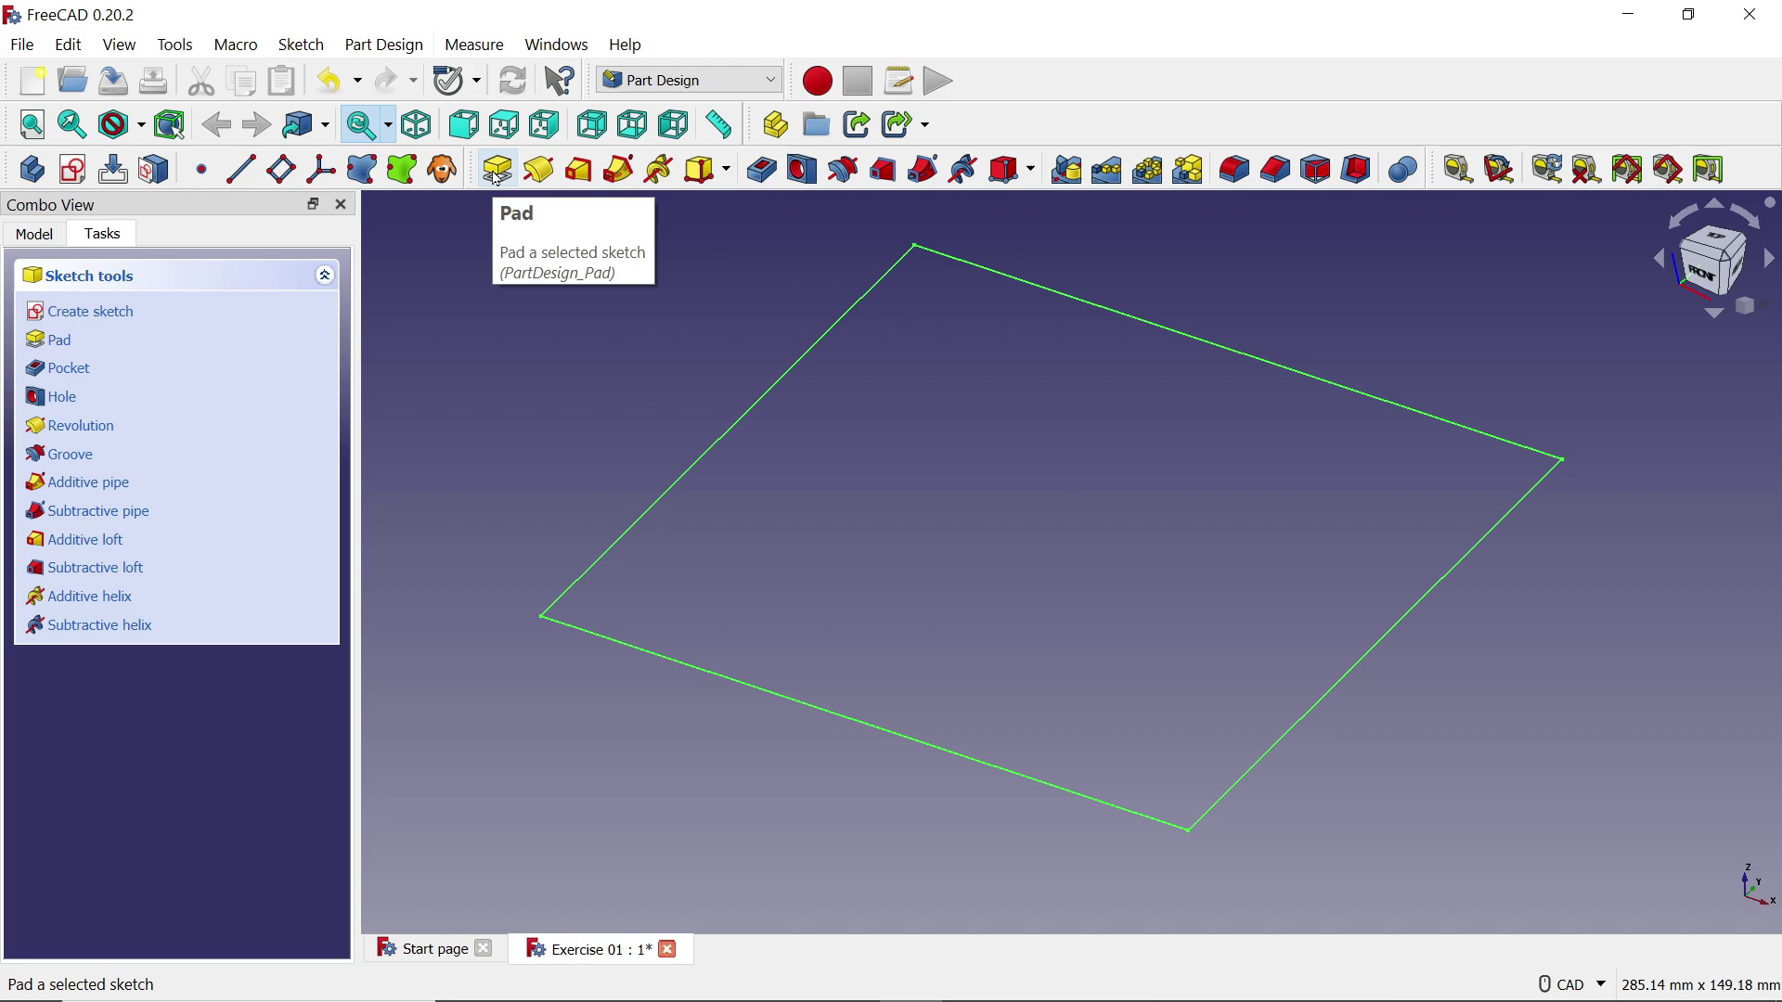
{"action": "left_click", "coordinate": [66, 347]}
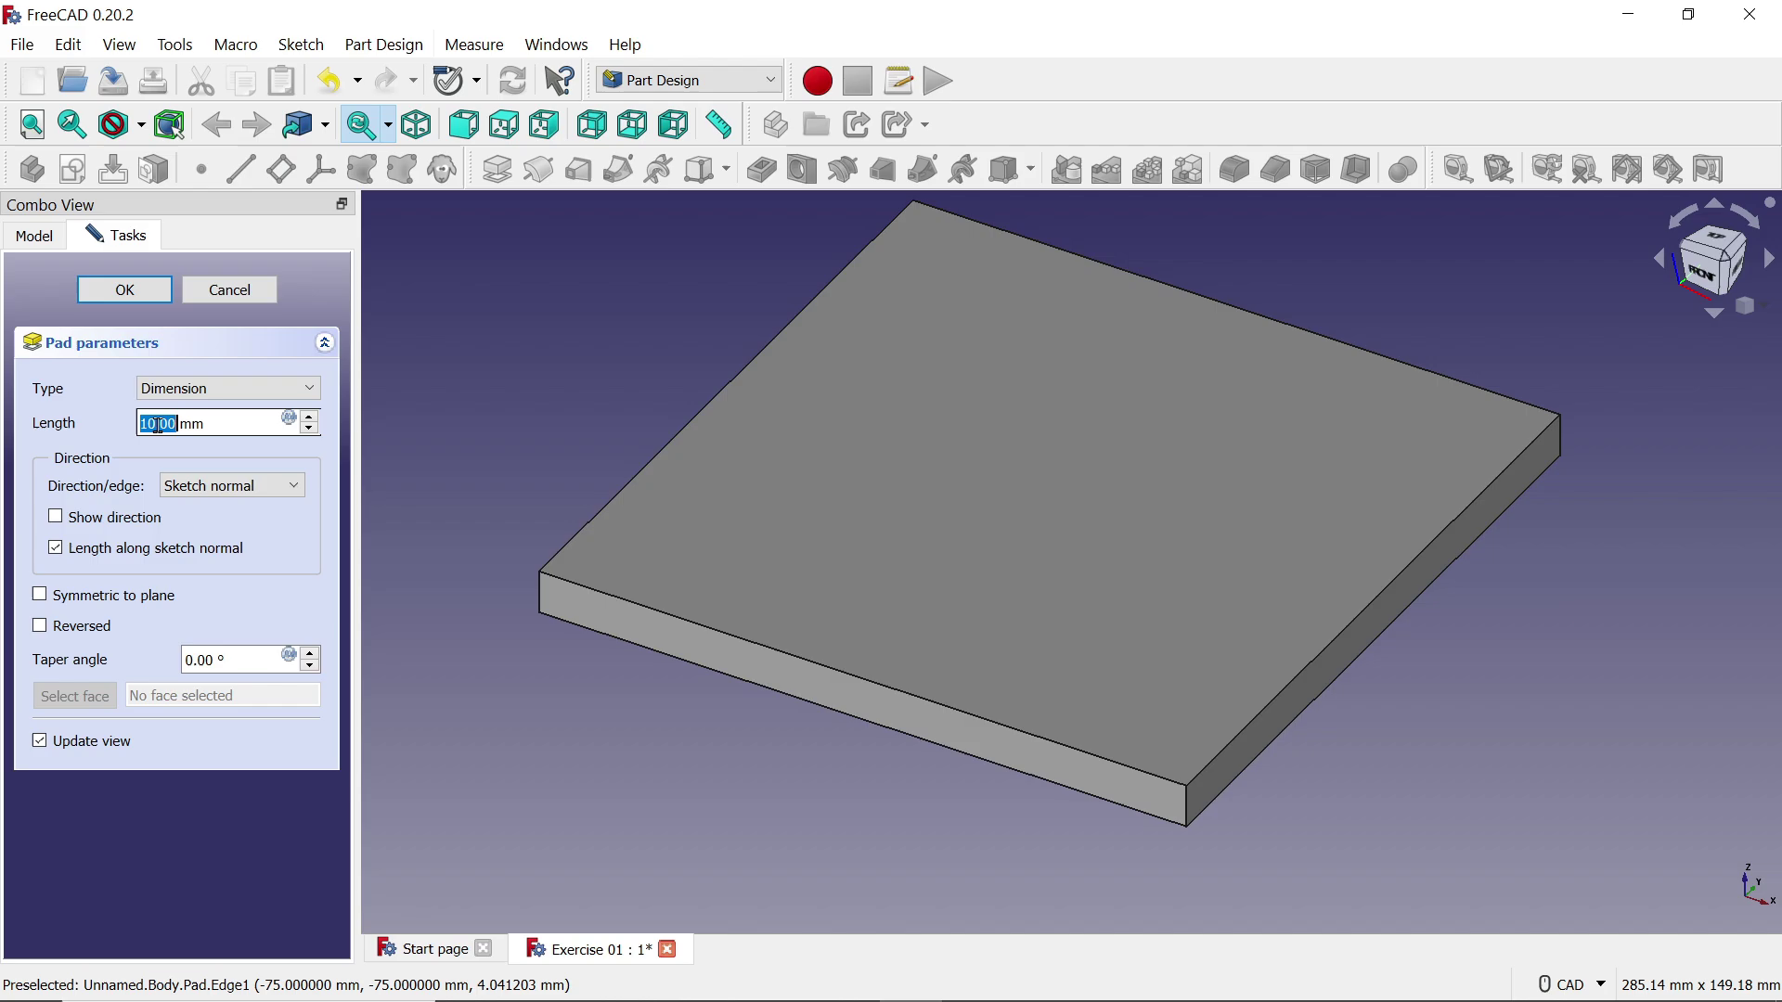
{"action": "type", "text": "20"}
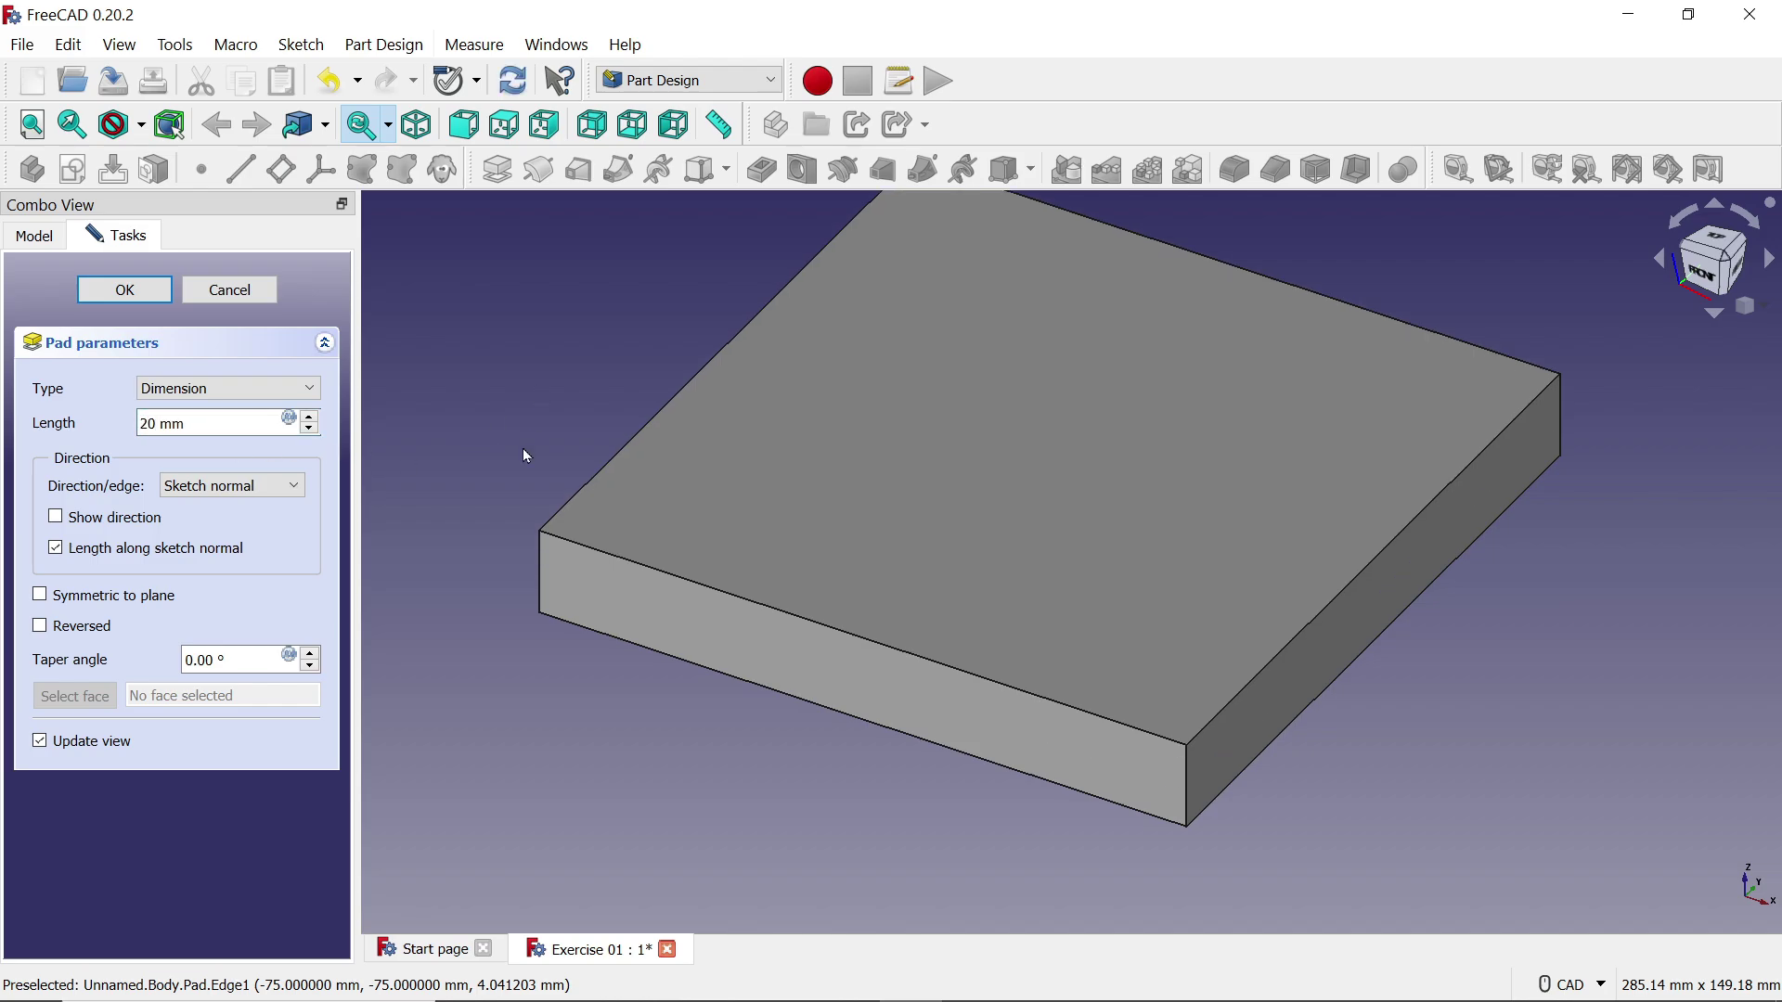
Review the pad's type and direction options, keep Dimension and Sketch normal, and confirm the pad
{"action": "left_click", "coordinate": [207, 390]}
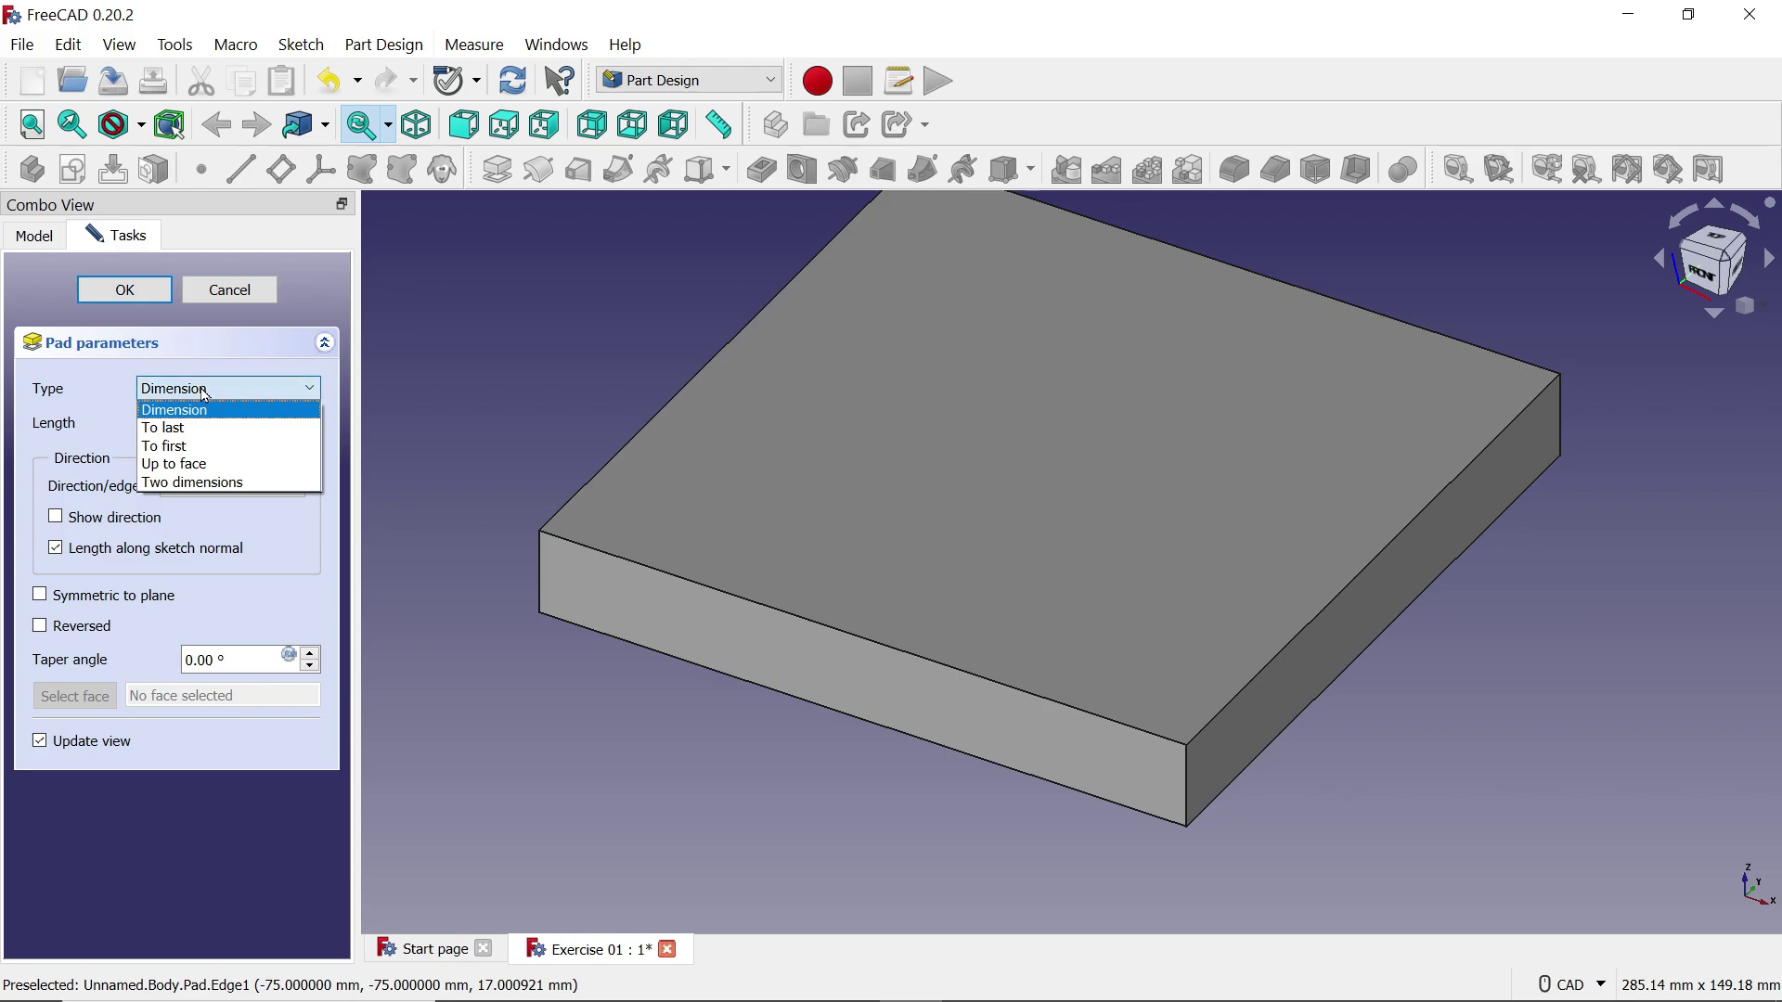
{"action": "left_click", "coordinate": [206, 395]}
{"action": "left_click", "coordinate": [206, 394]}
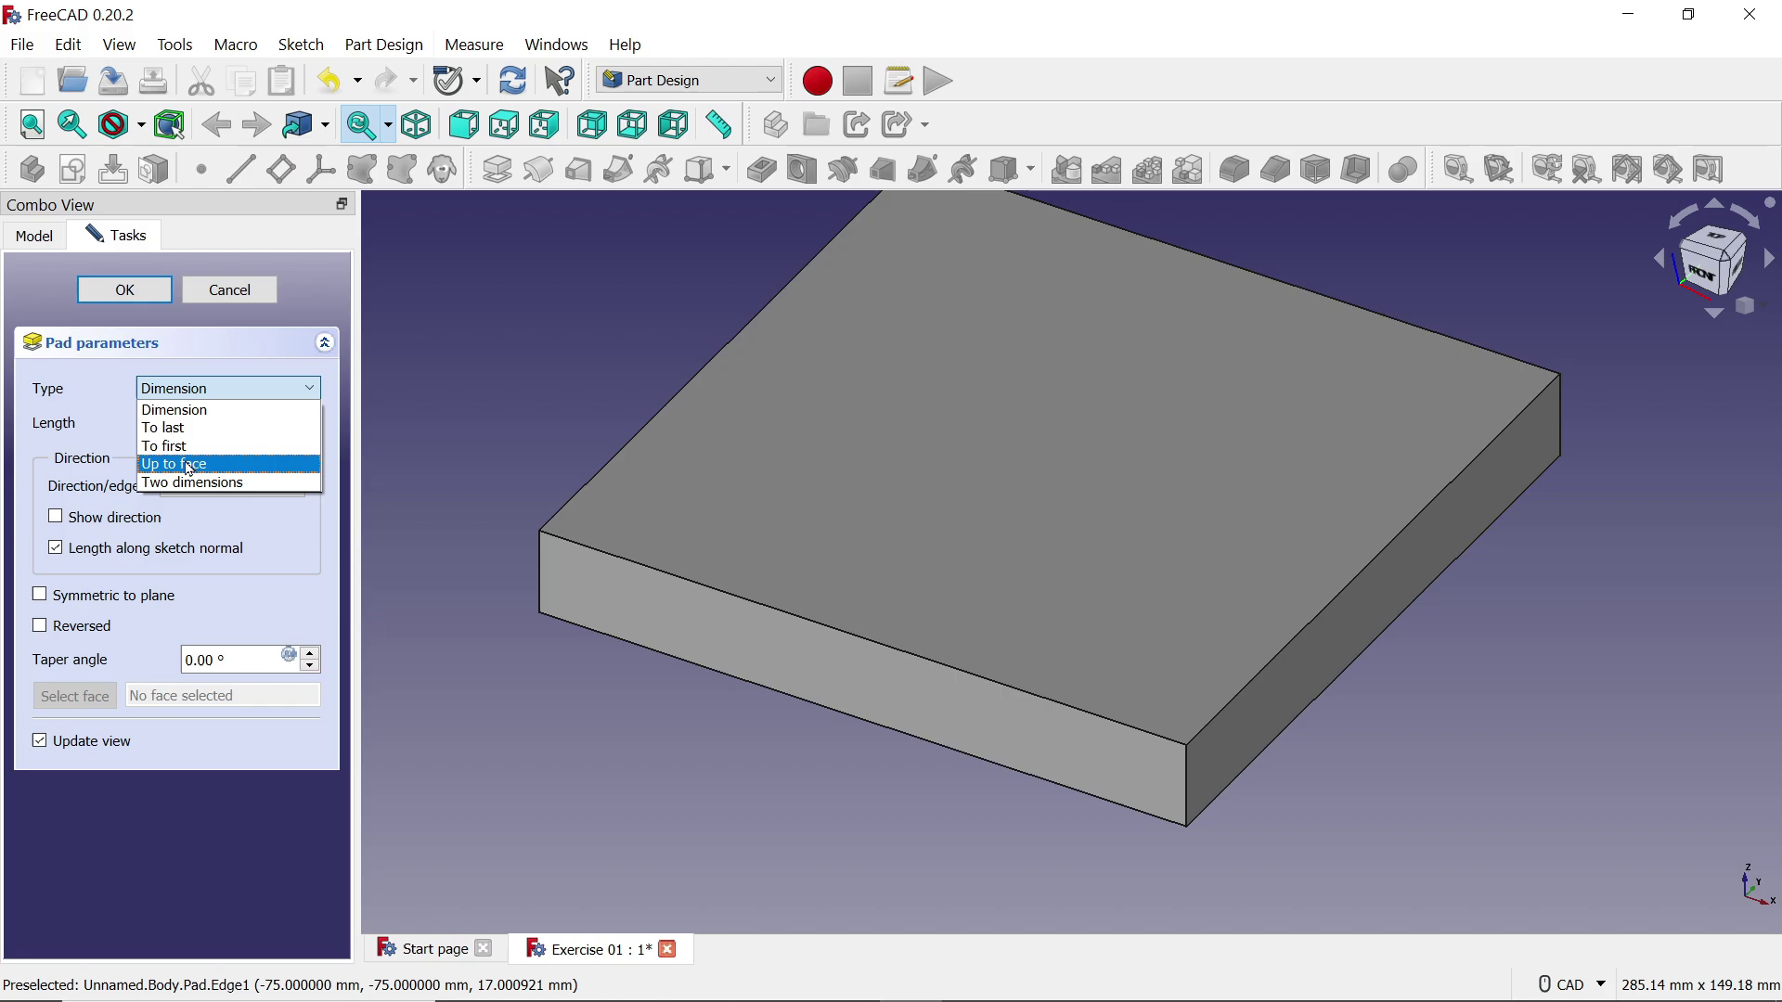
{"action": "left_click", "coordinate": [194, 392]}
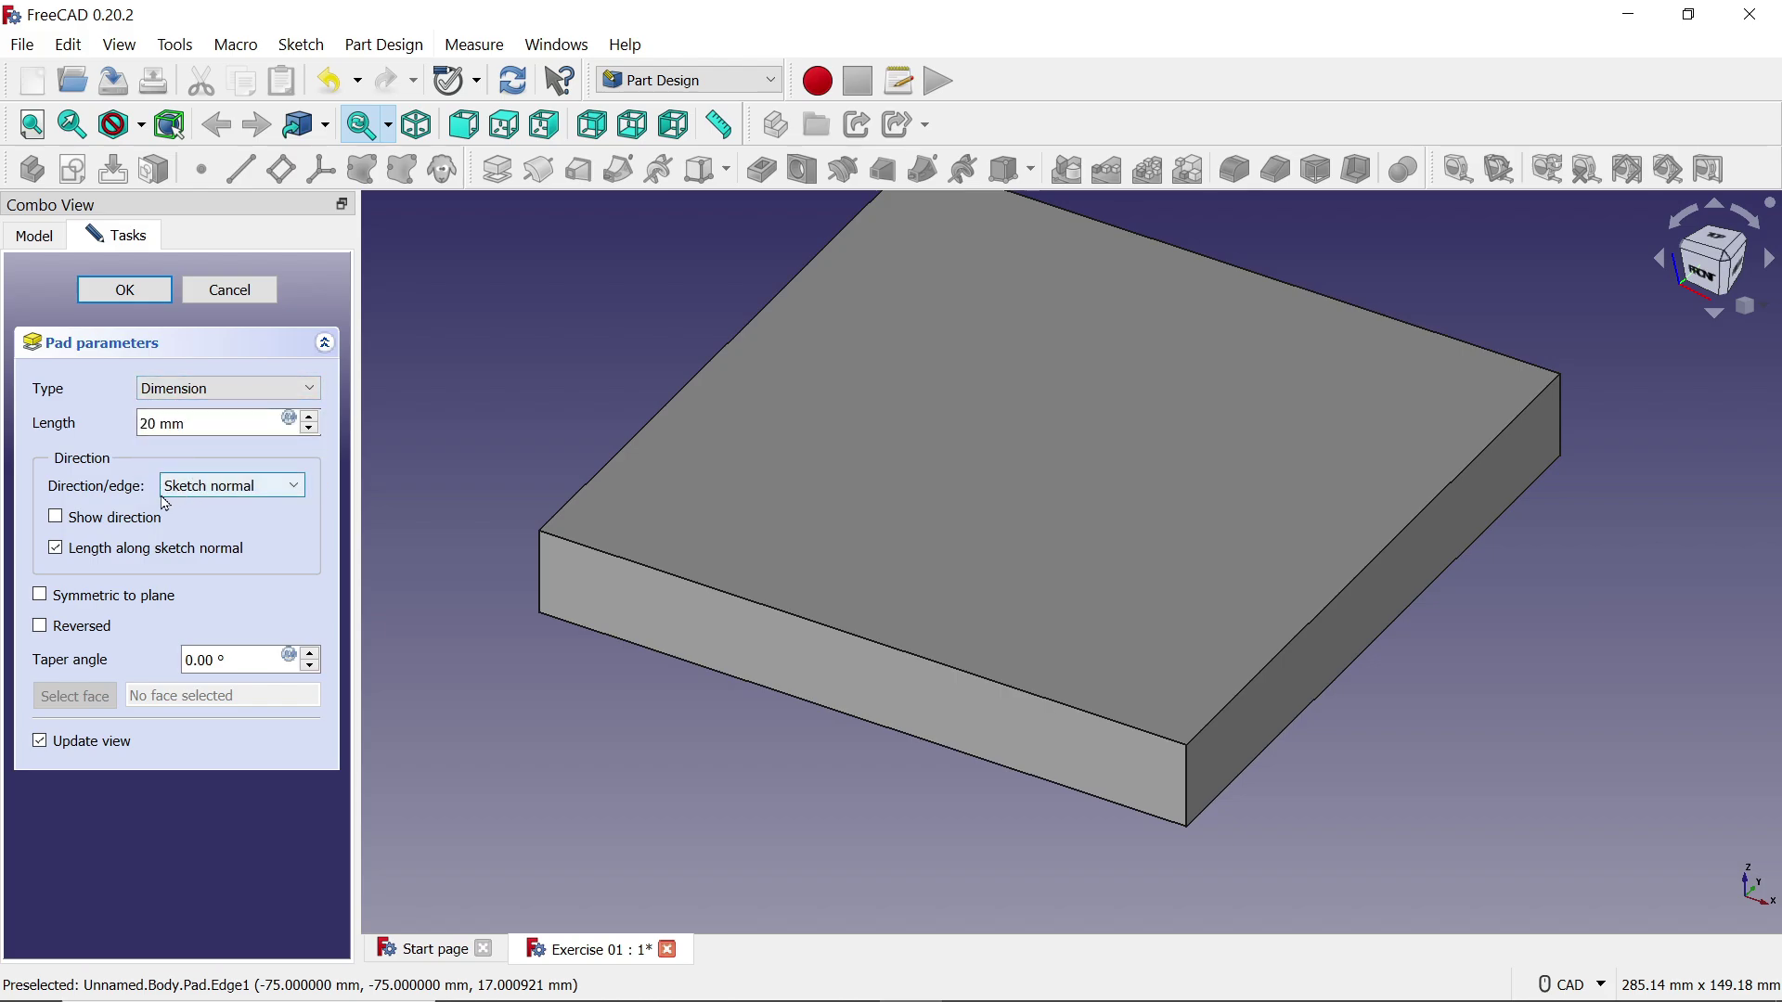
{"action": "left_click", "coordinate": [212, 490]}
{"action": "left_click", "coordinate": [214, 494]}
{"action": "left_click", "coordinate": [233, 490]}
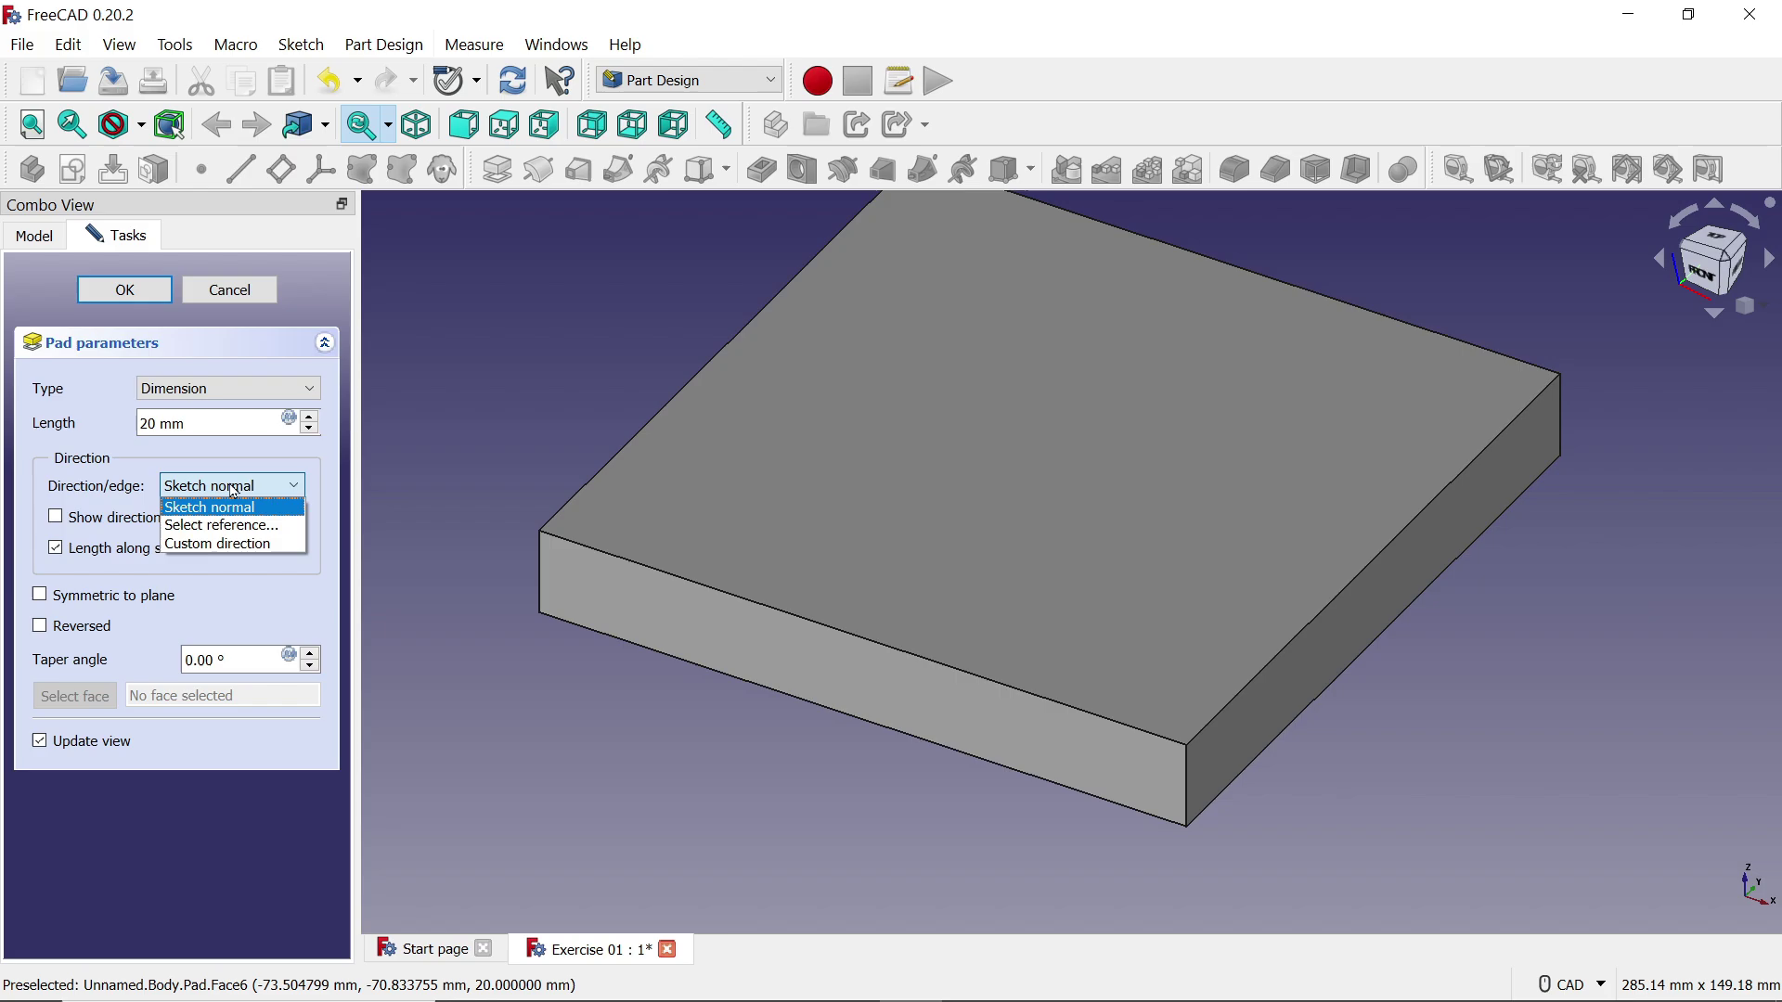
{"action": "left_click", "coordinate": [236, 508]}
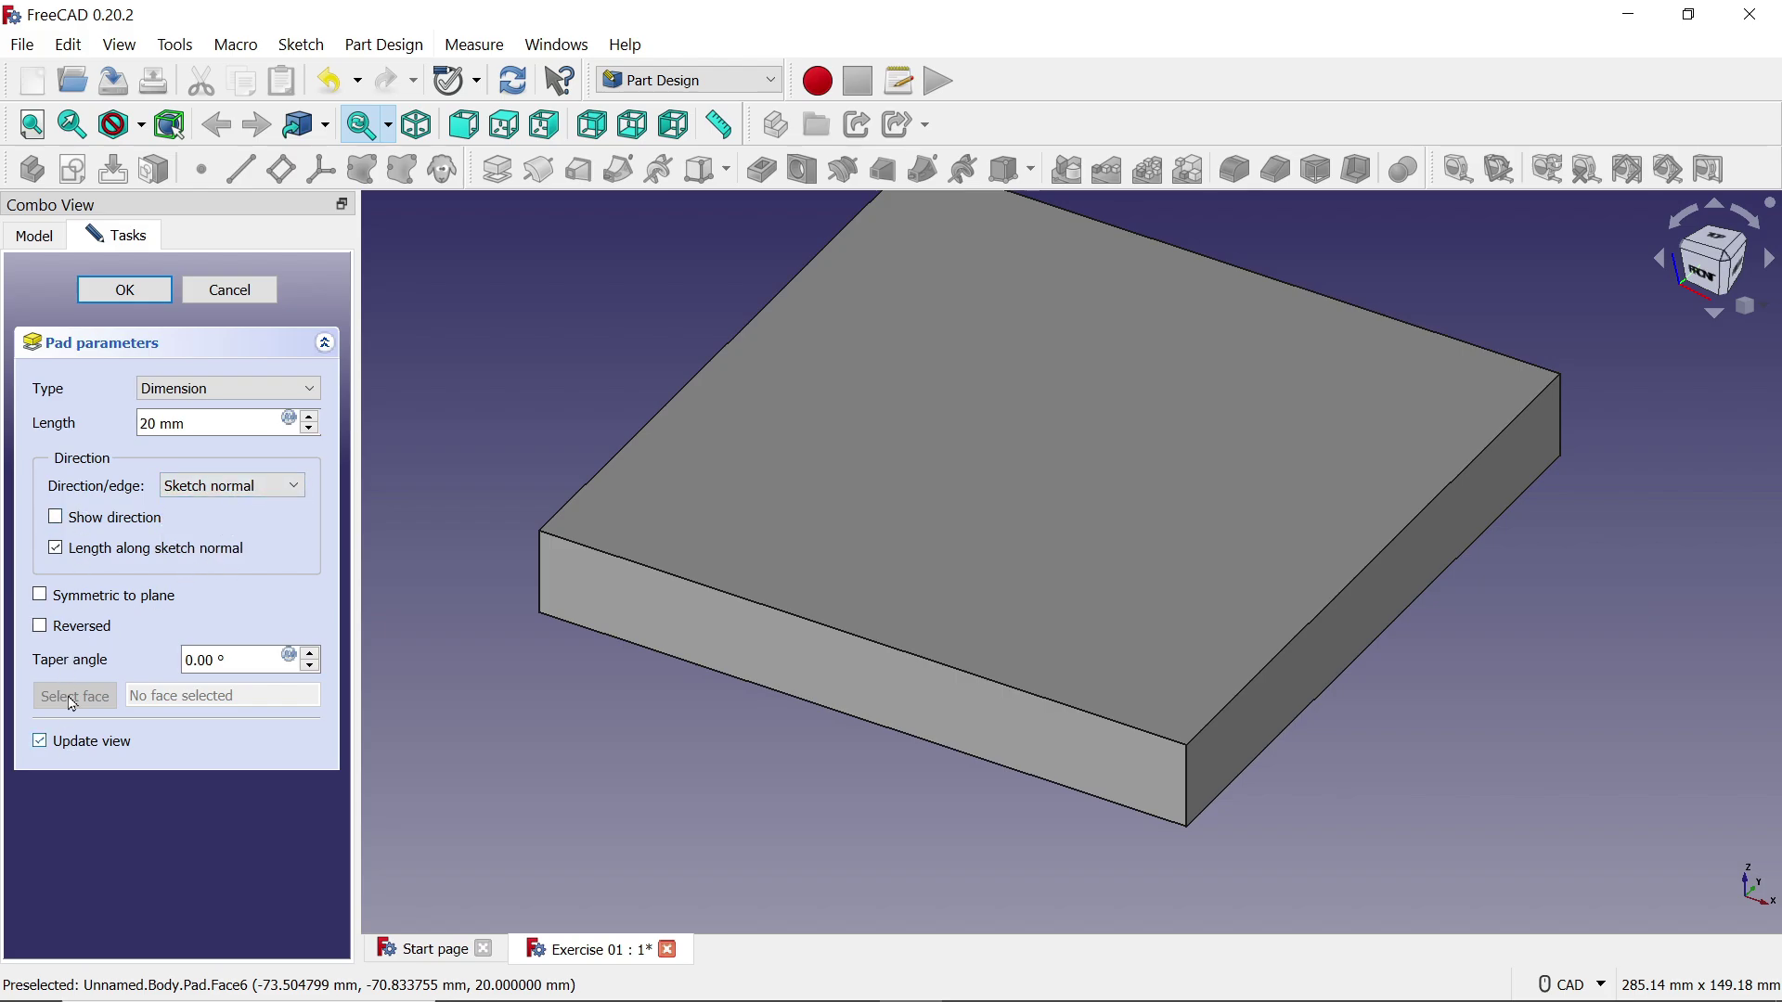
{"action": "left_click", "coordinate": [126, 291]}
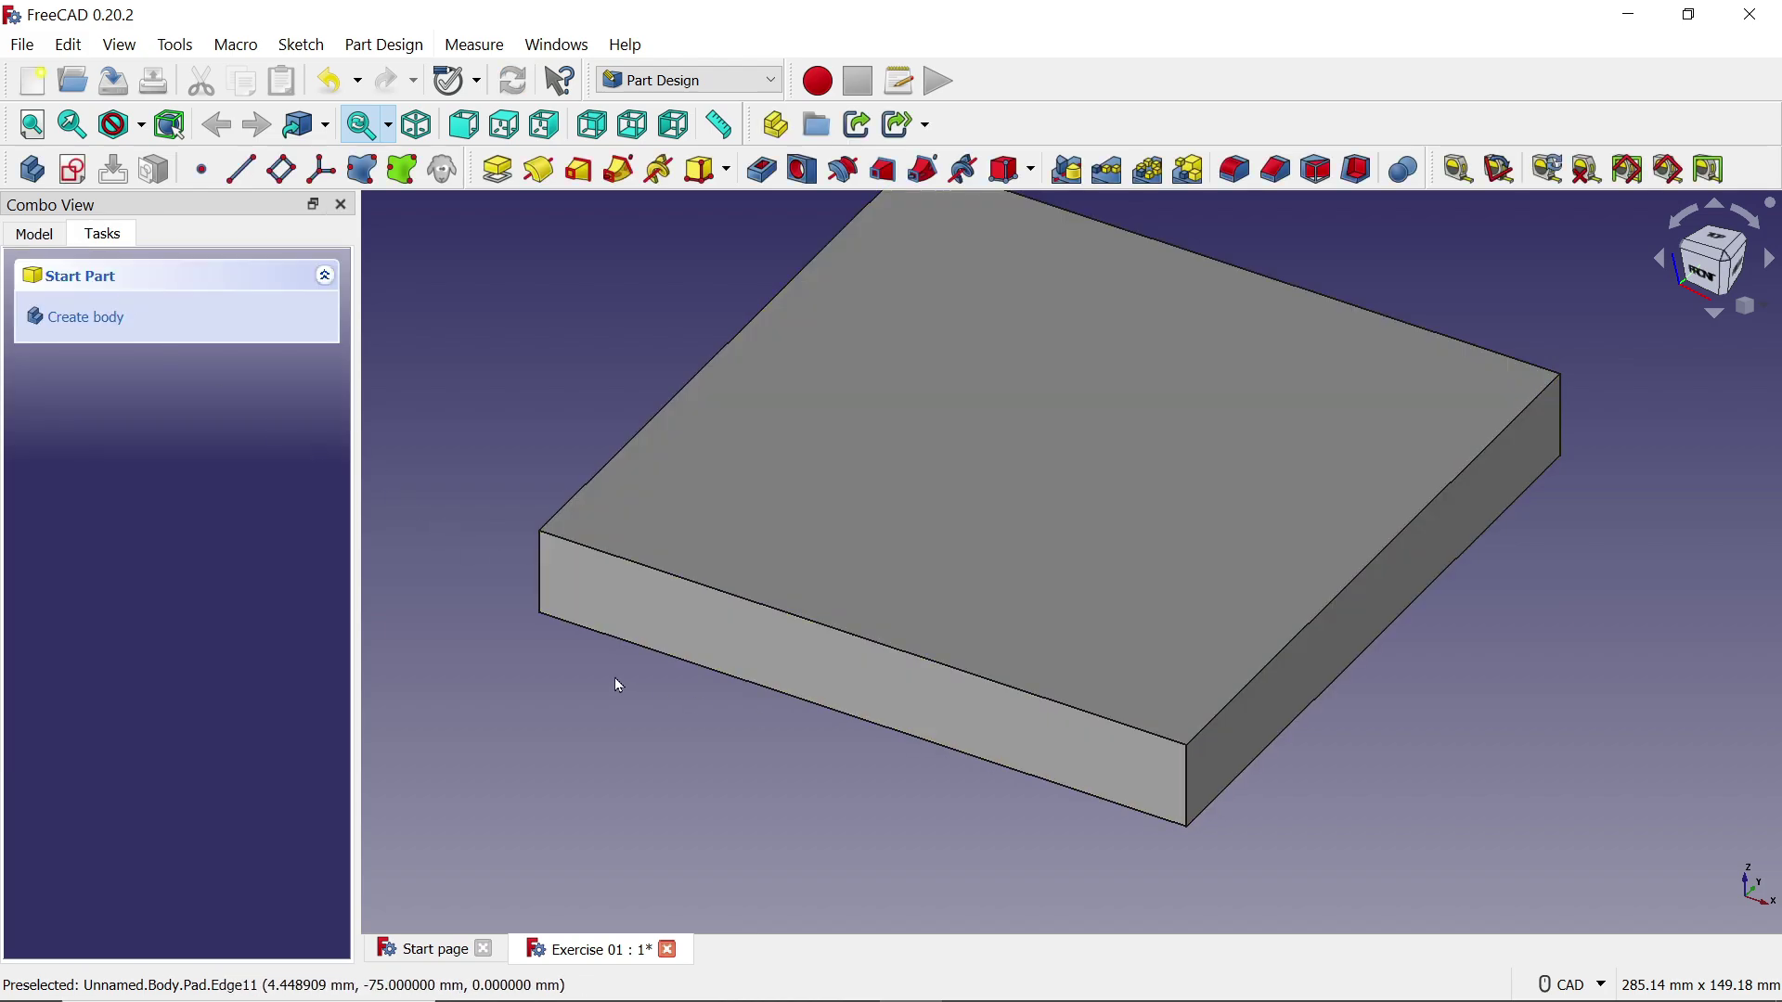
Fillet three vertical corner edges of the base plate with a radius of 20 mm
{"action": "left_click", "coordinate": [1189, 789]}
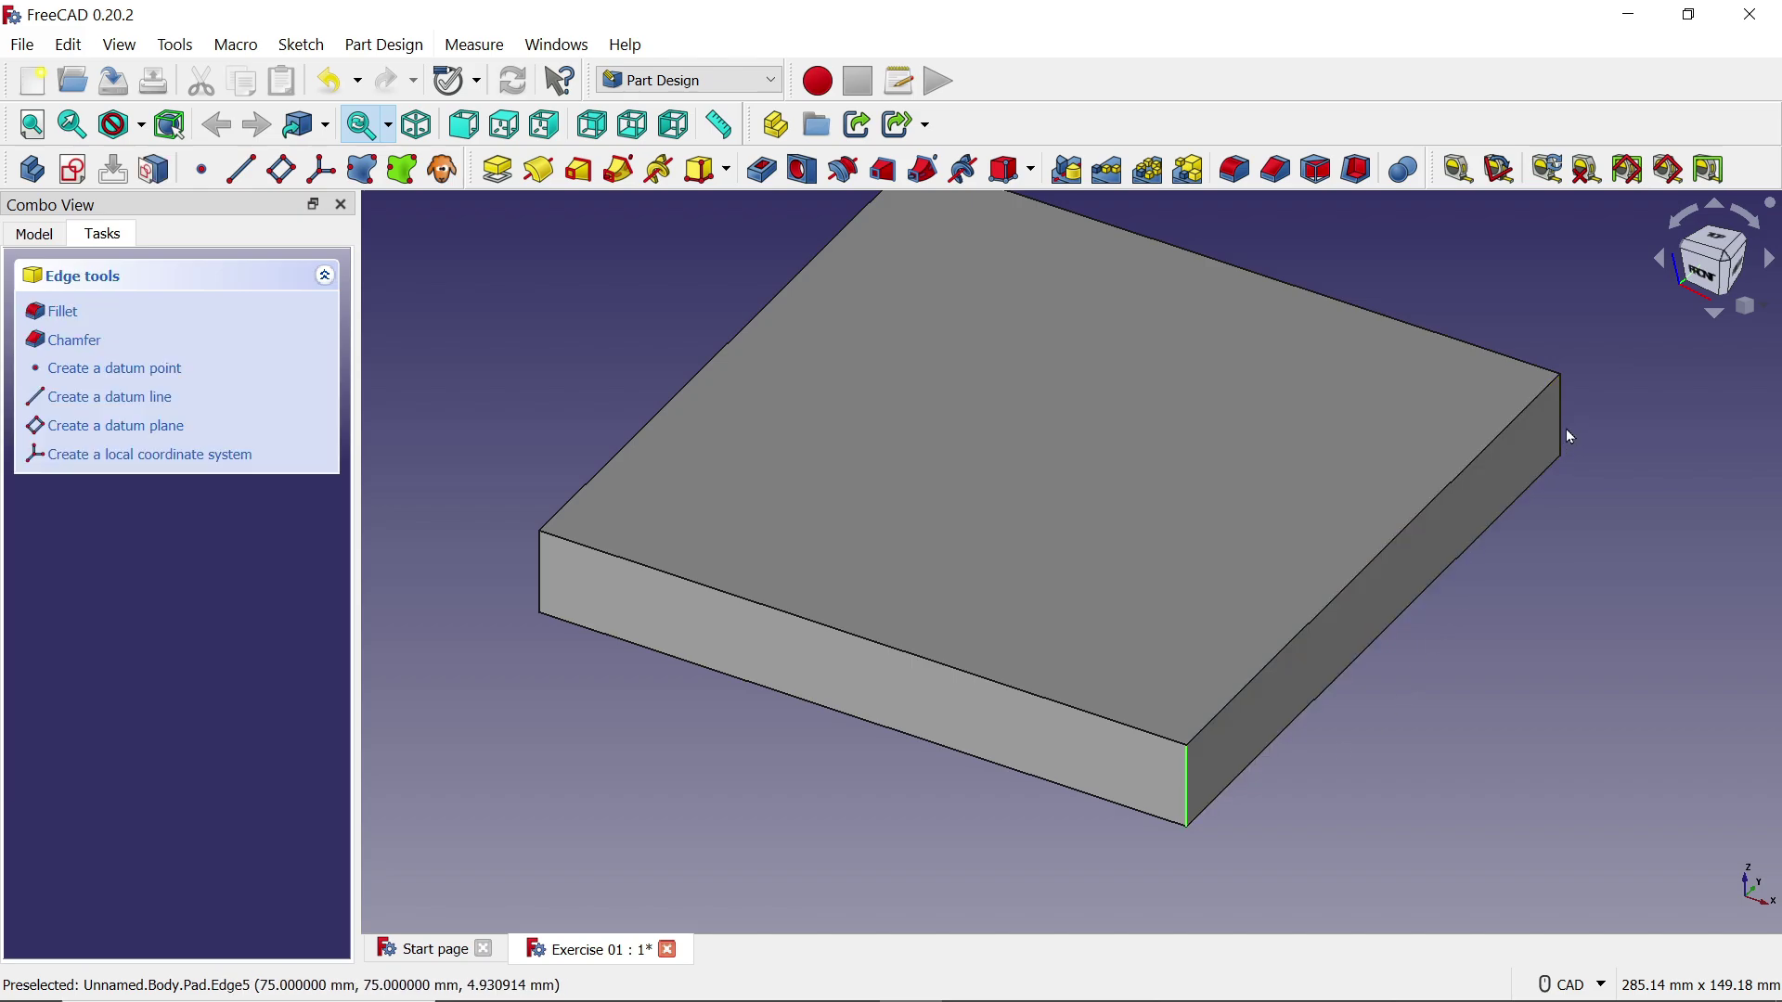
{"action": "left_click", "coordinate": [538, 552], "text": "ctrl"}
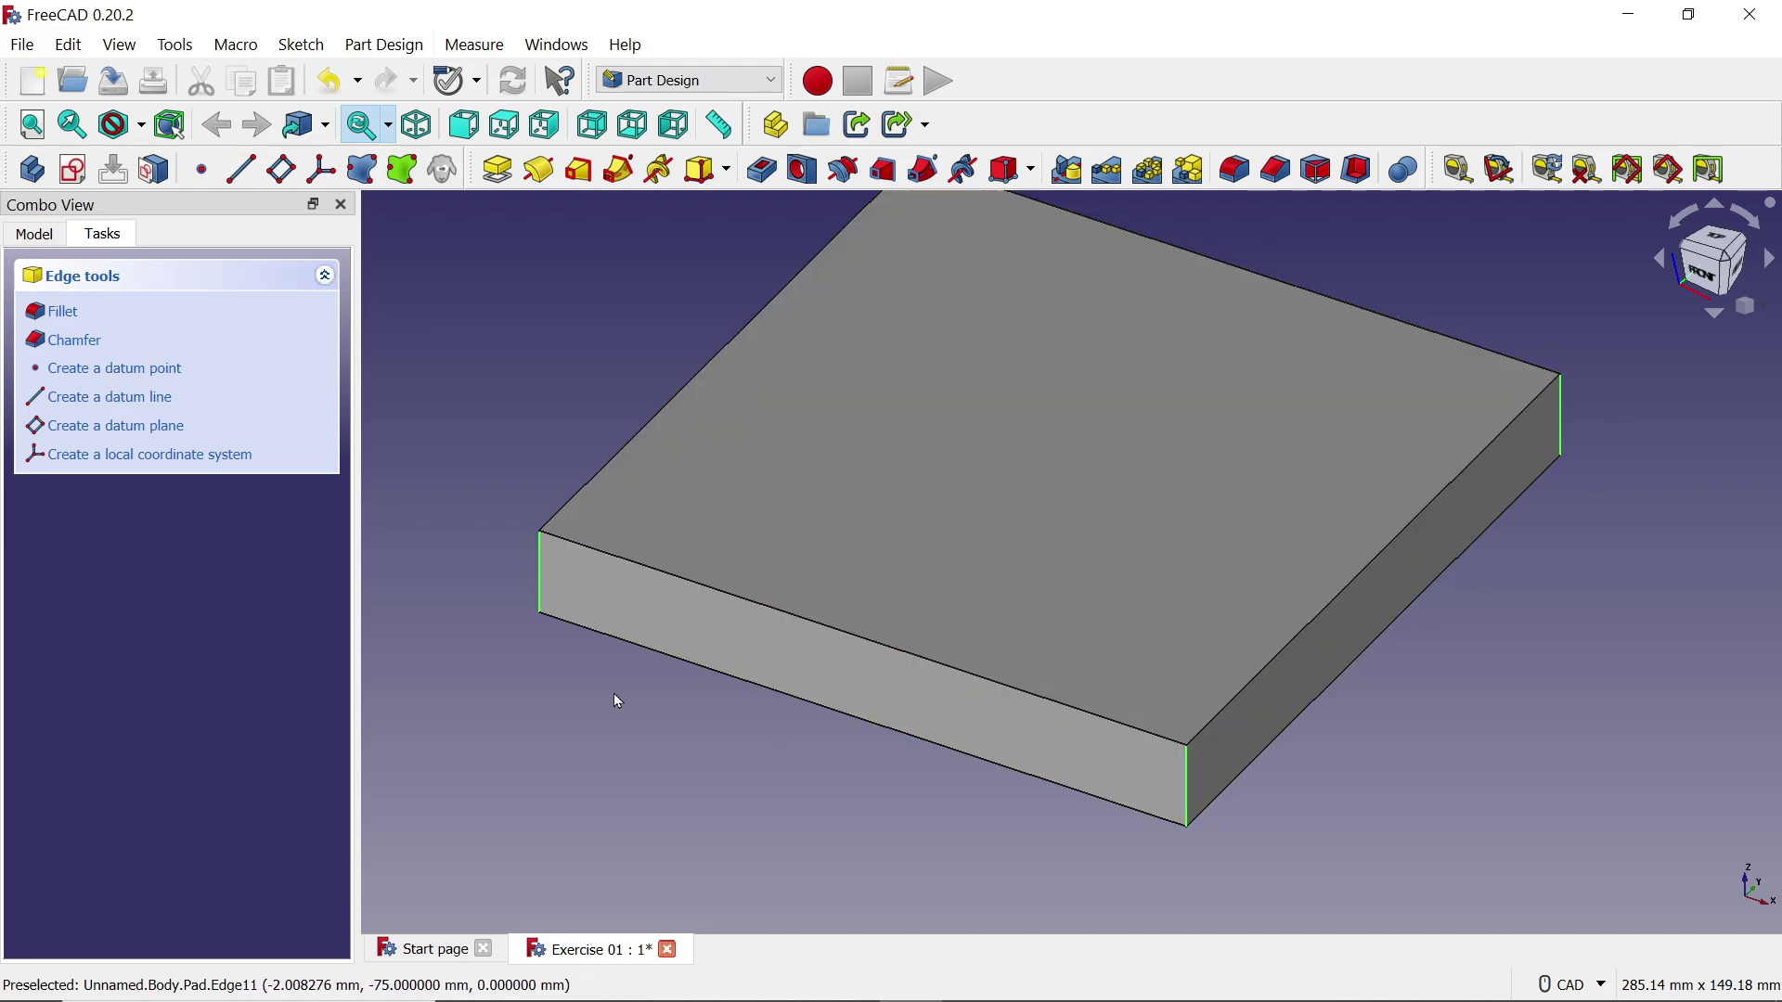
{"action": "left_click", "coordinate": [1243, 179]}
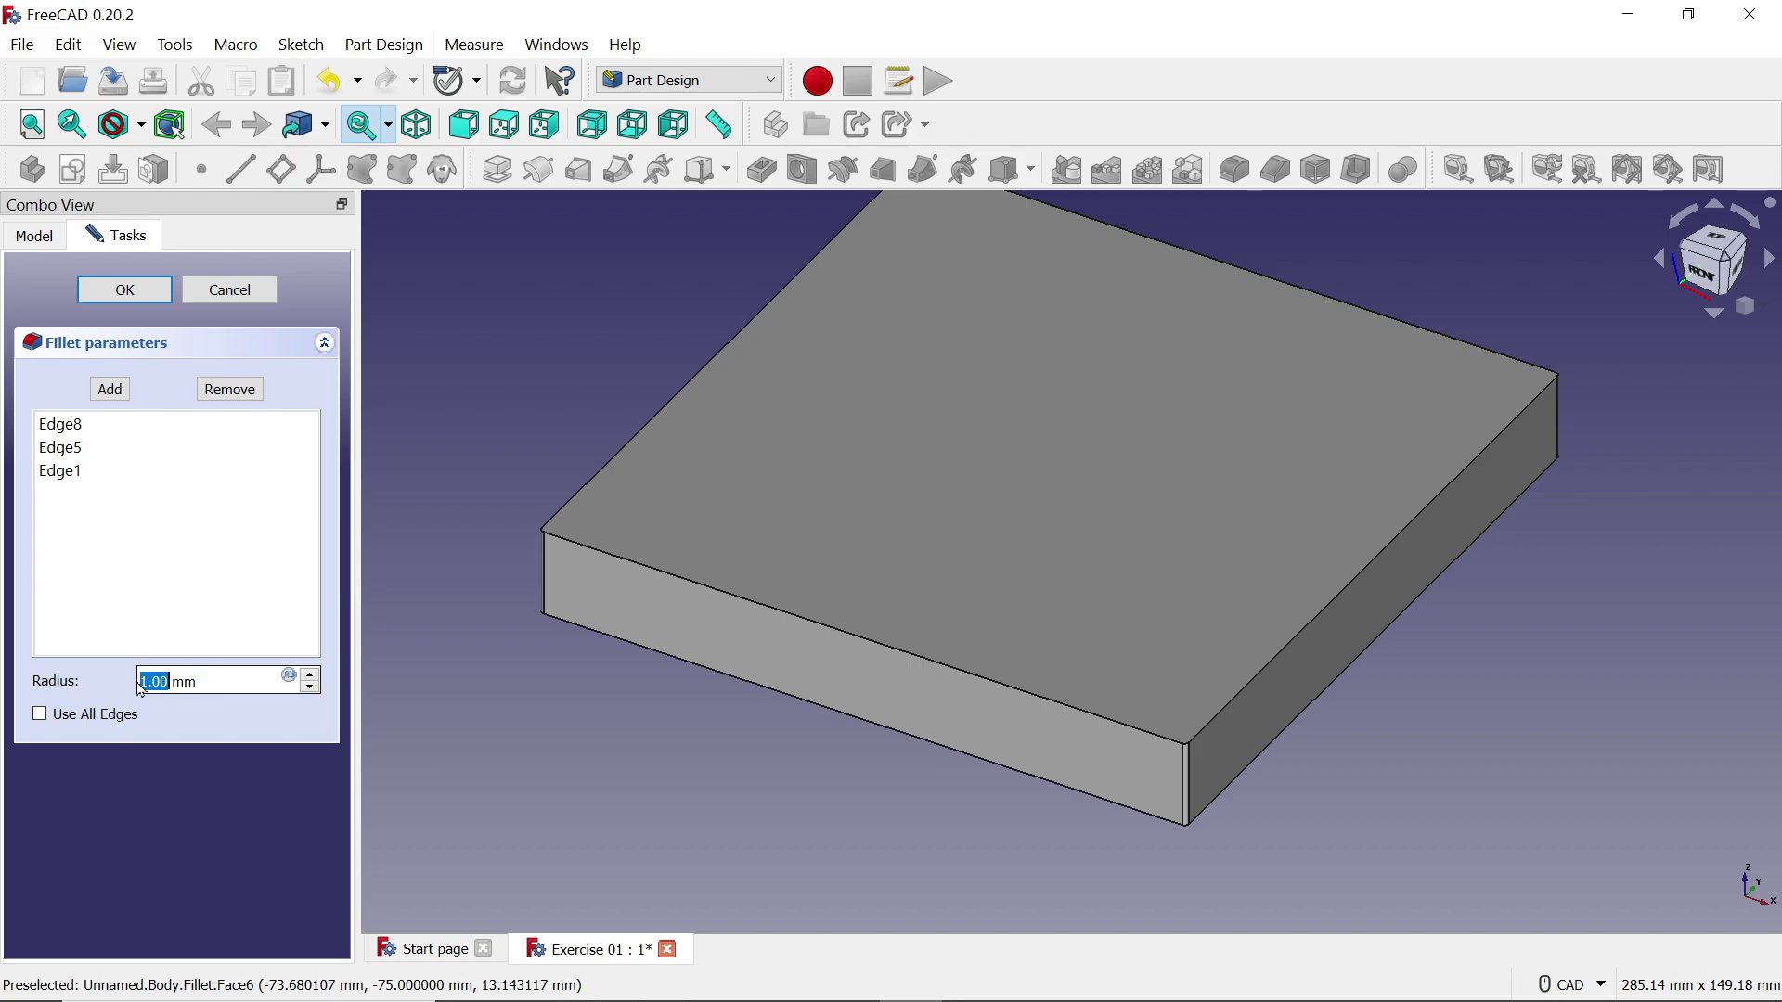
{"action": "type", "text": "20"}
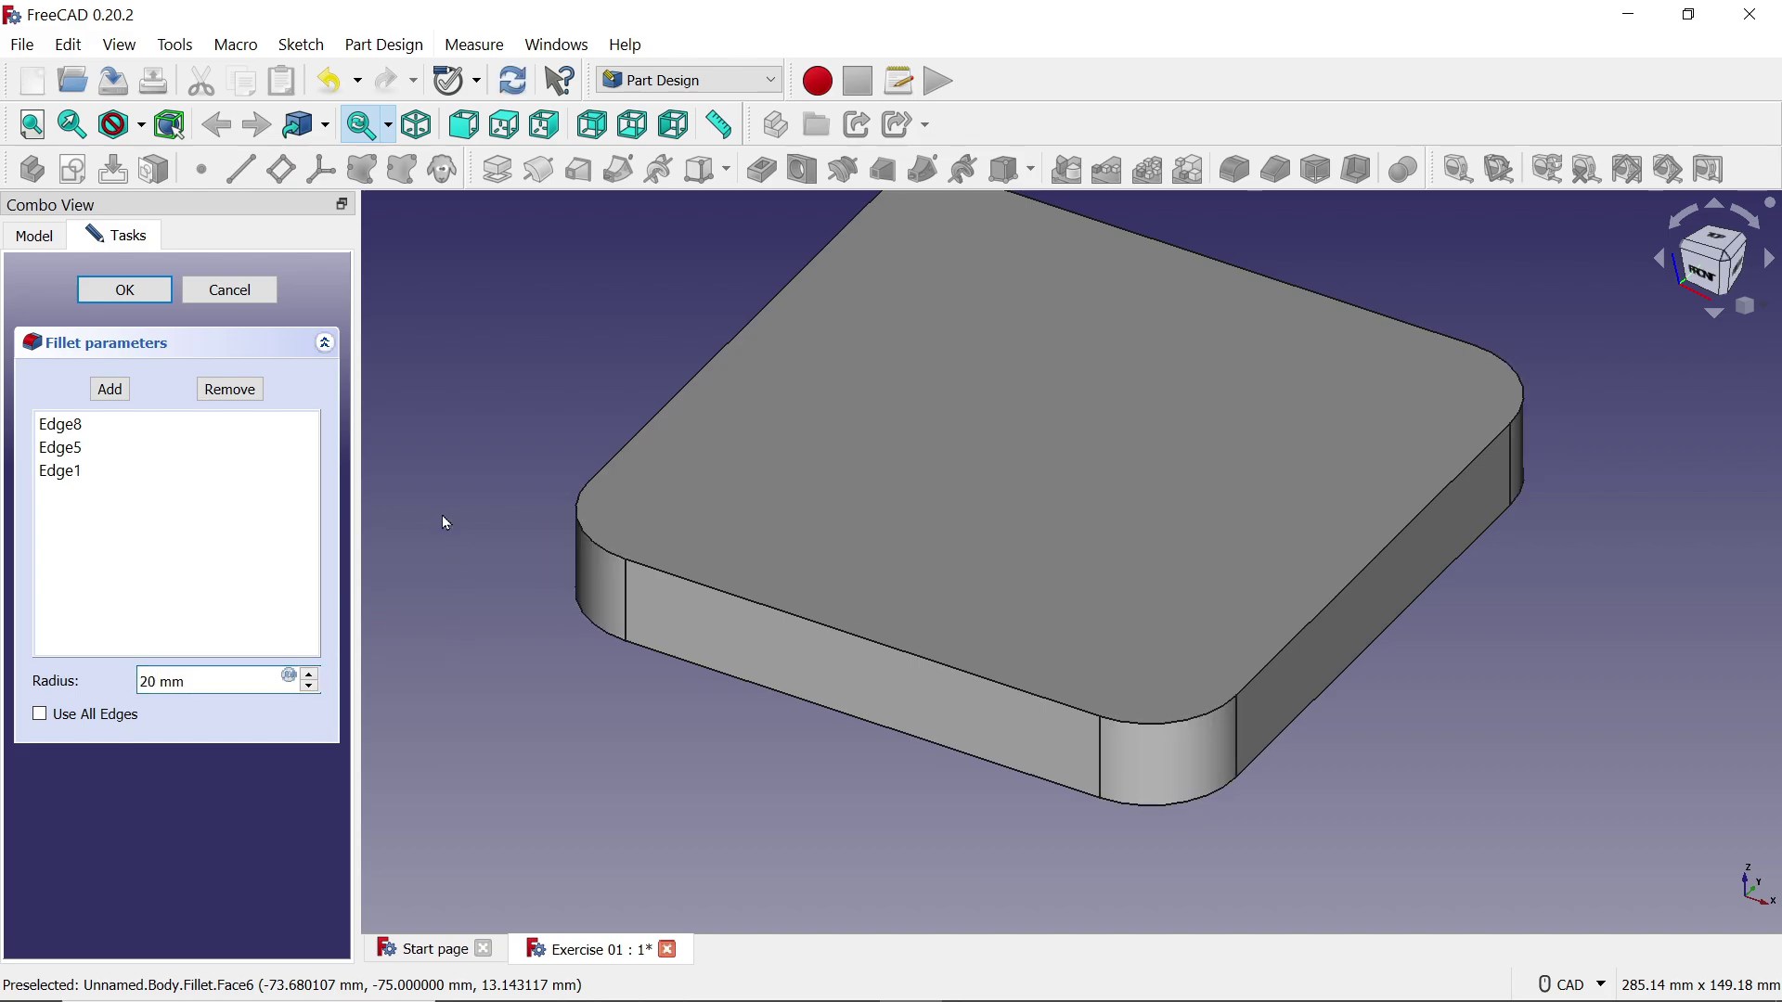
Add the plate's remaining rear vertical corner edge to the fillet and confirm it
{"action": "scroll", "coordinate": [1086, 520], "scroll_direction": "down", "scroll_amount": 1}
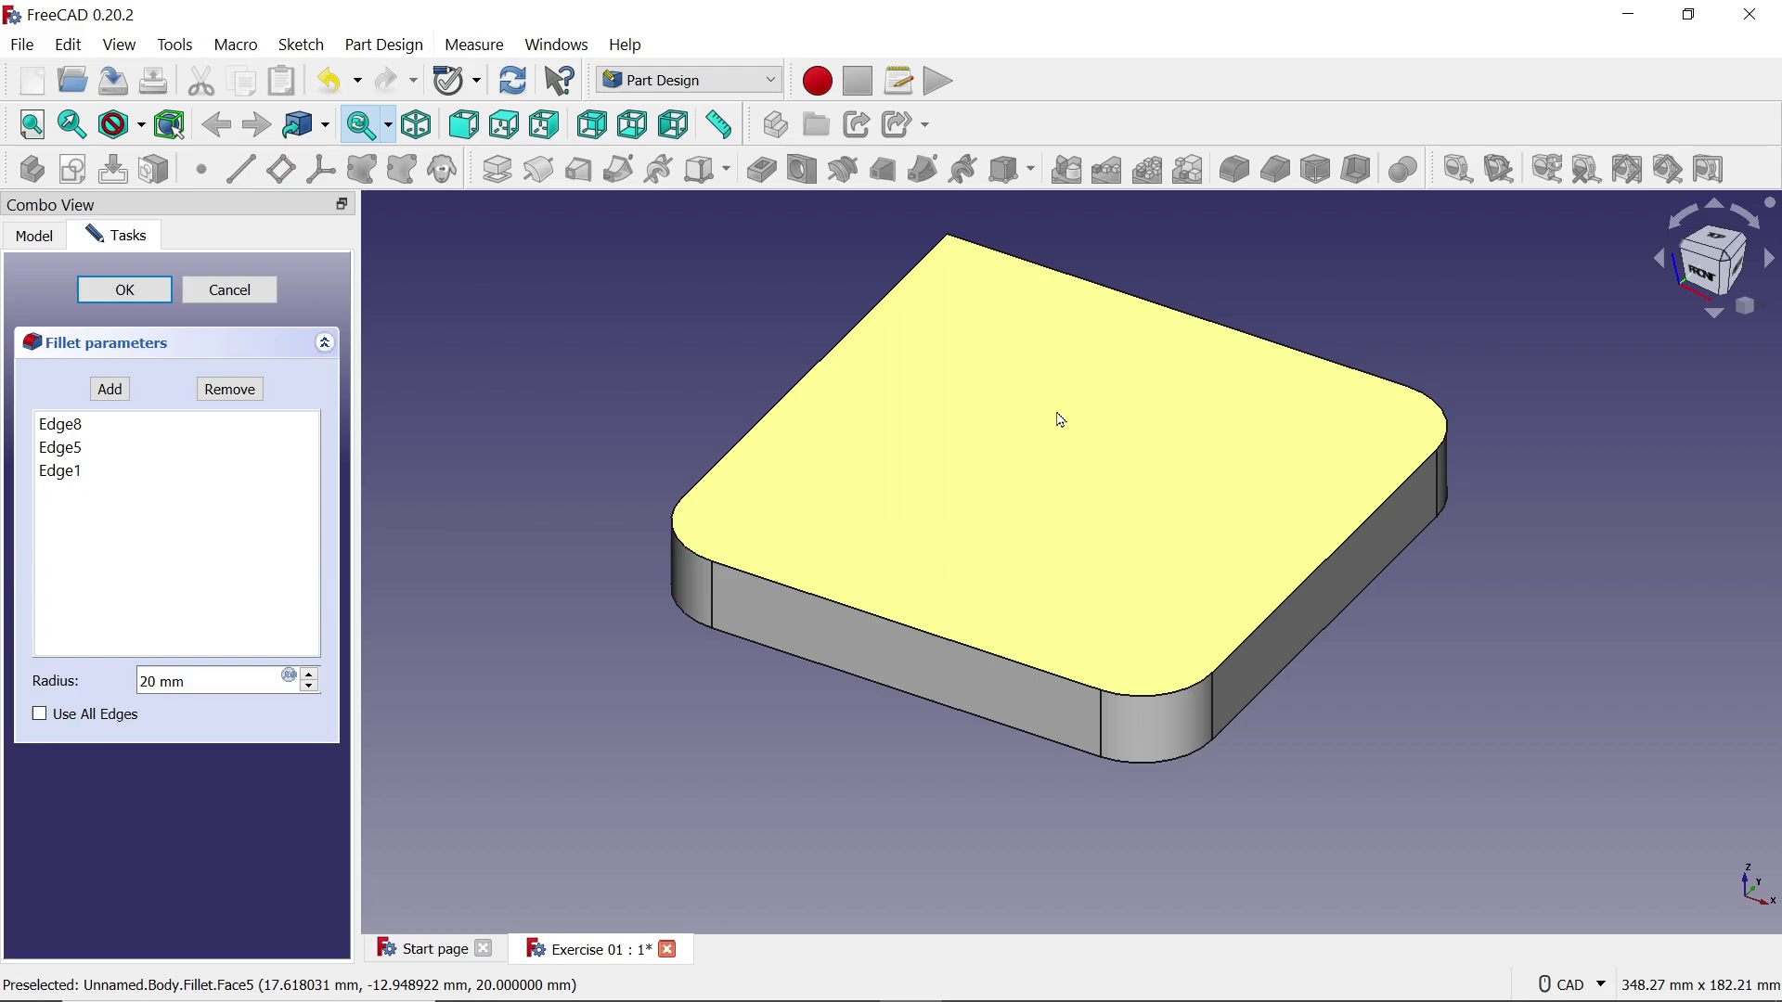
{"action": "scroll", "coordinate": [956, 249], "scroll_direction": "up", "scroll_amount": 1}
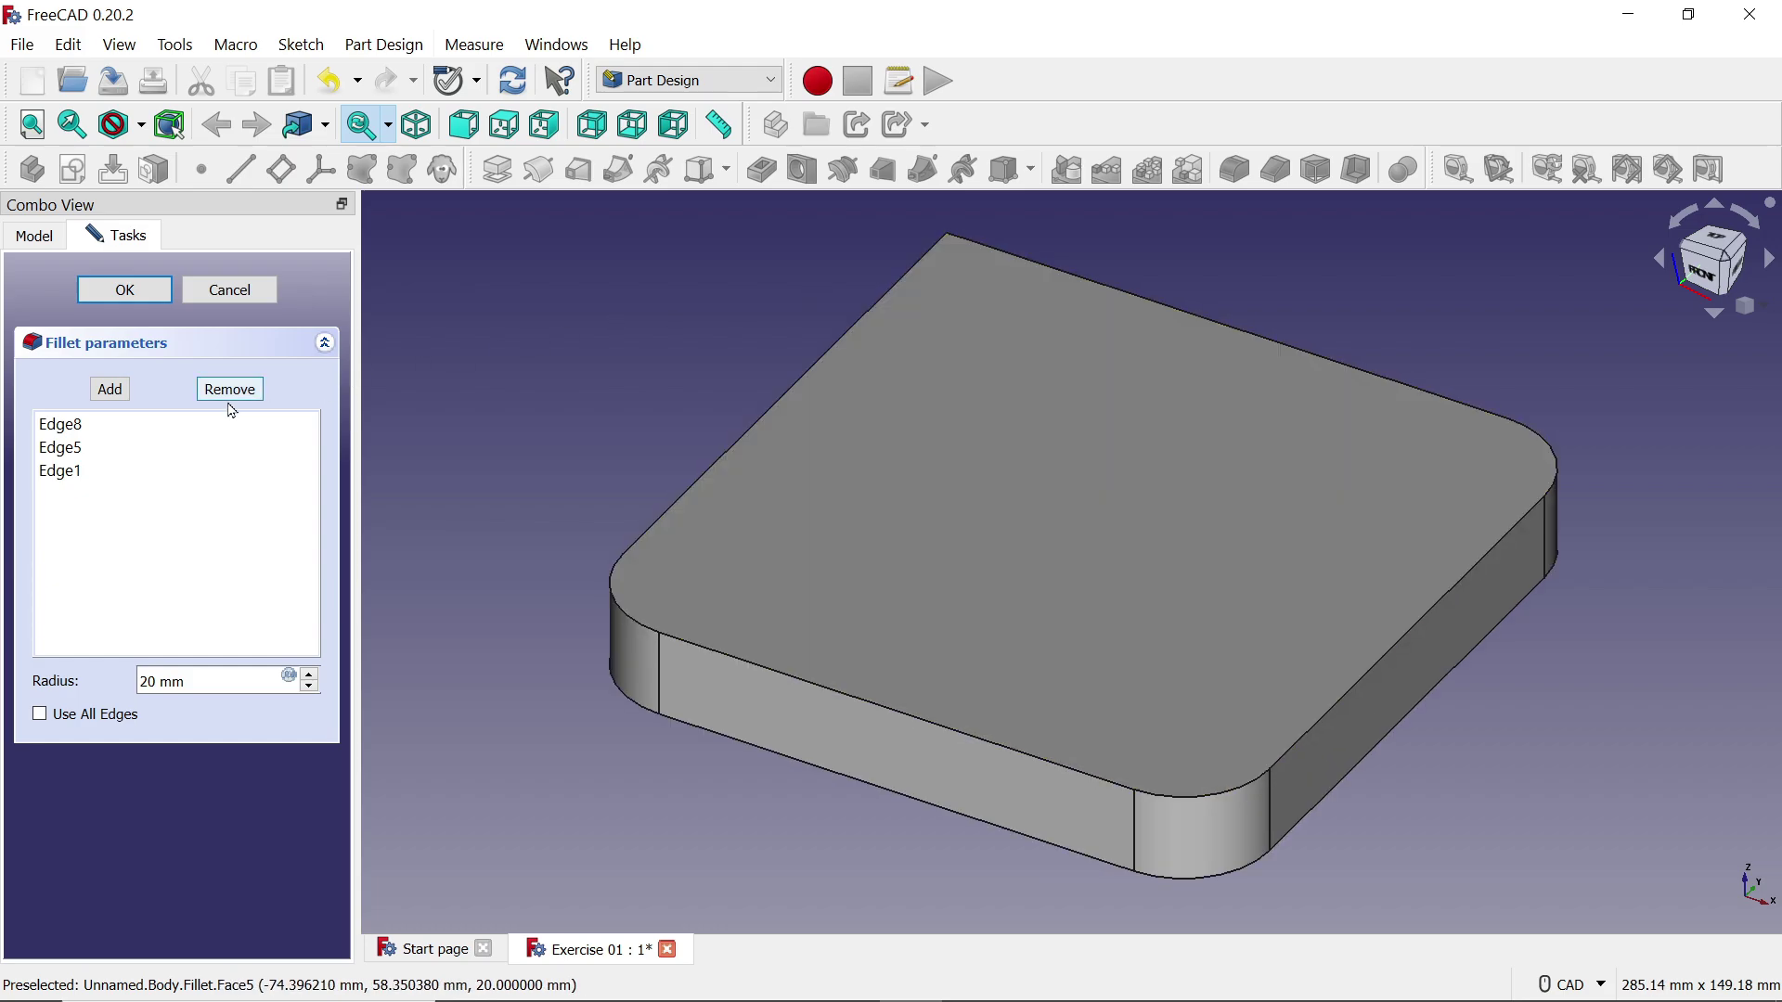
{"action": "left_click", "coordinate": [110, 392]}
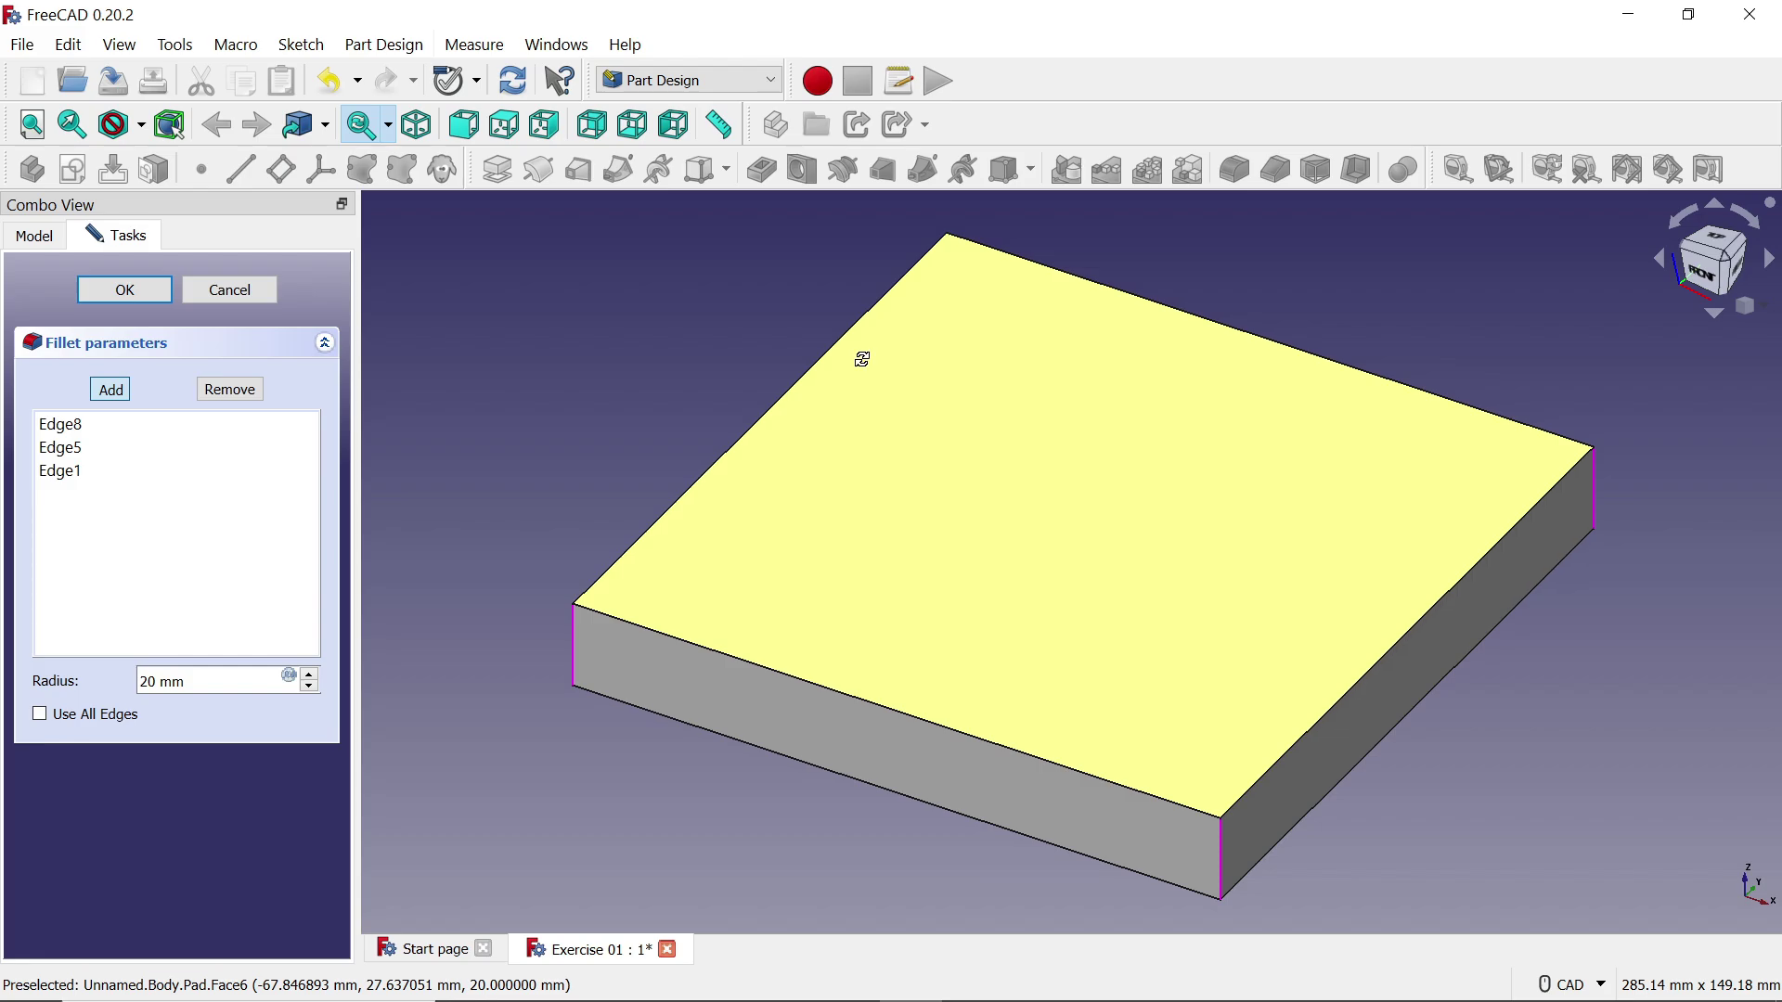
{"action": "middle_click_drag", "start_coordinate": [862, 359], "coordinate": [1095, 393]}
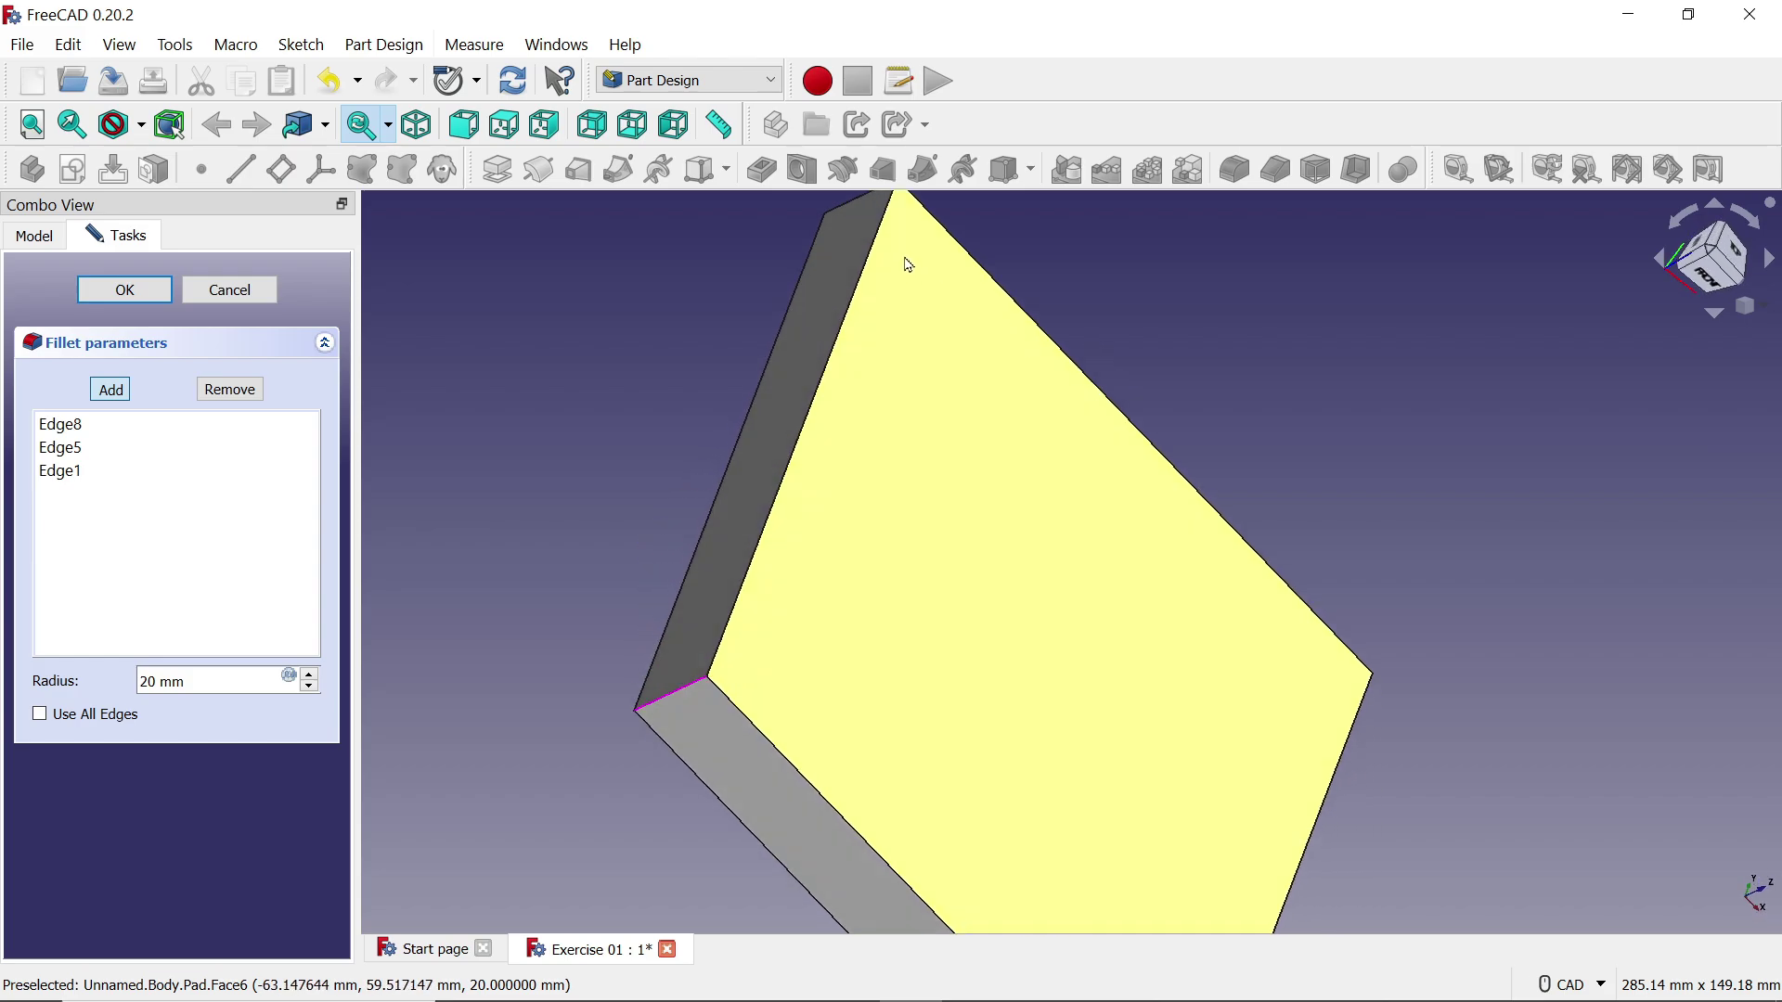
{"action": "left_click", "coordinate": [859, 209]}
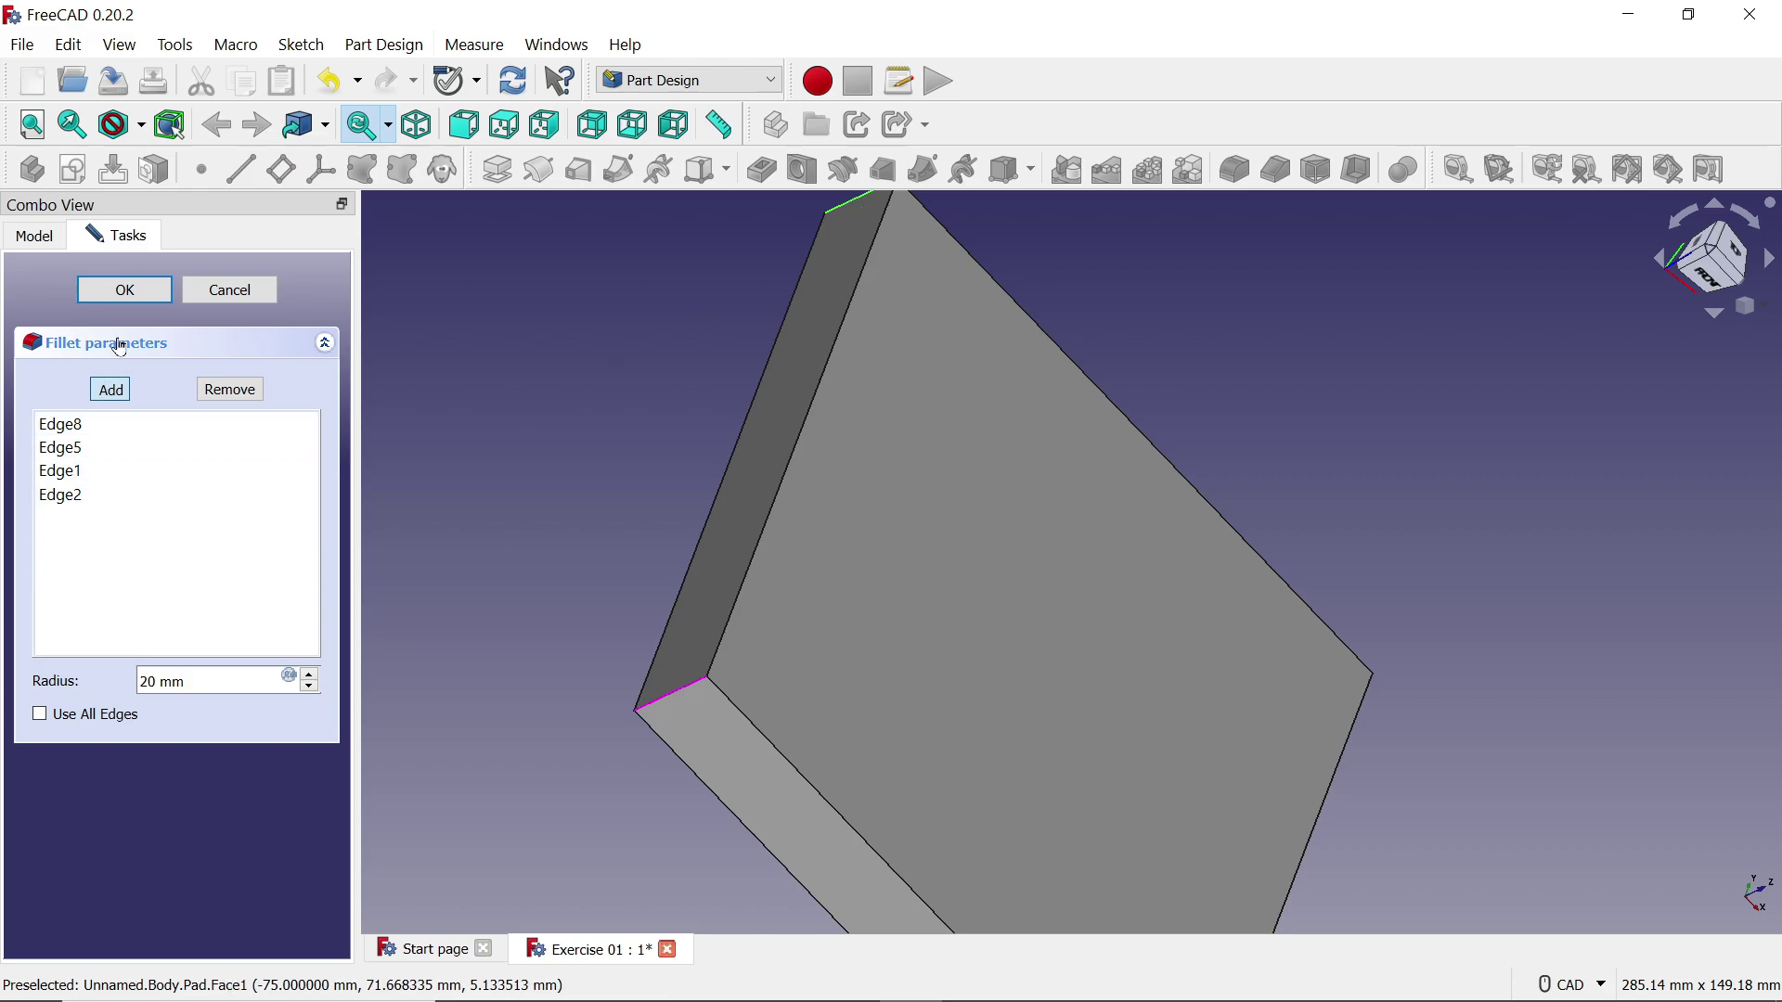
{"action": "left_click", "coordinate": [128, 291]}
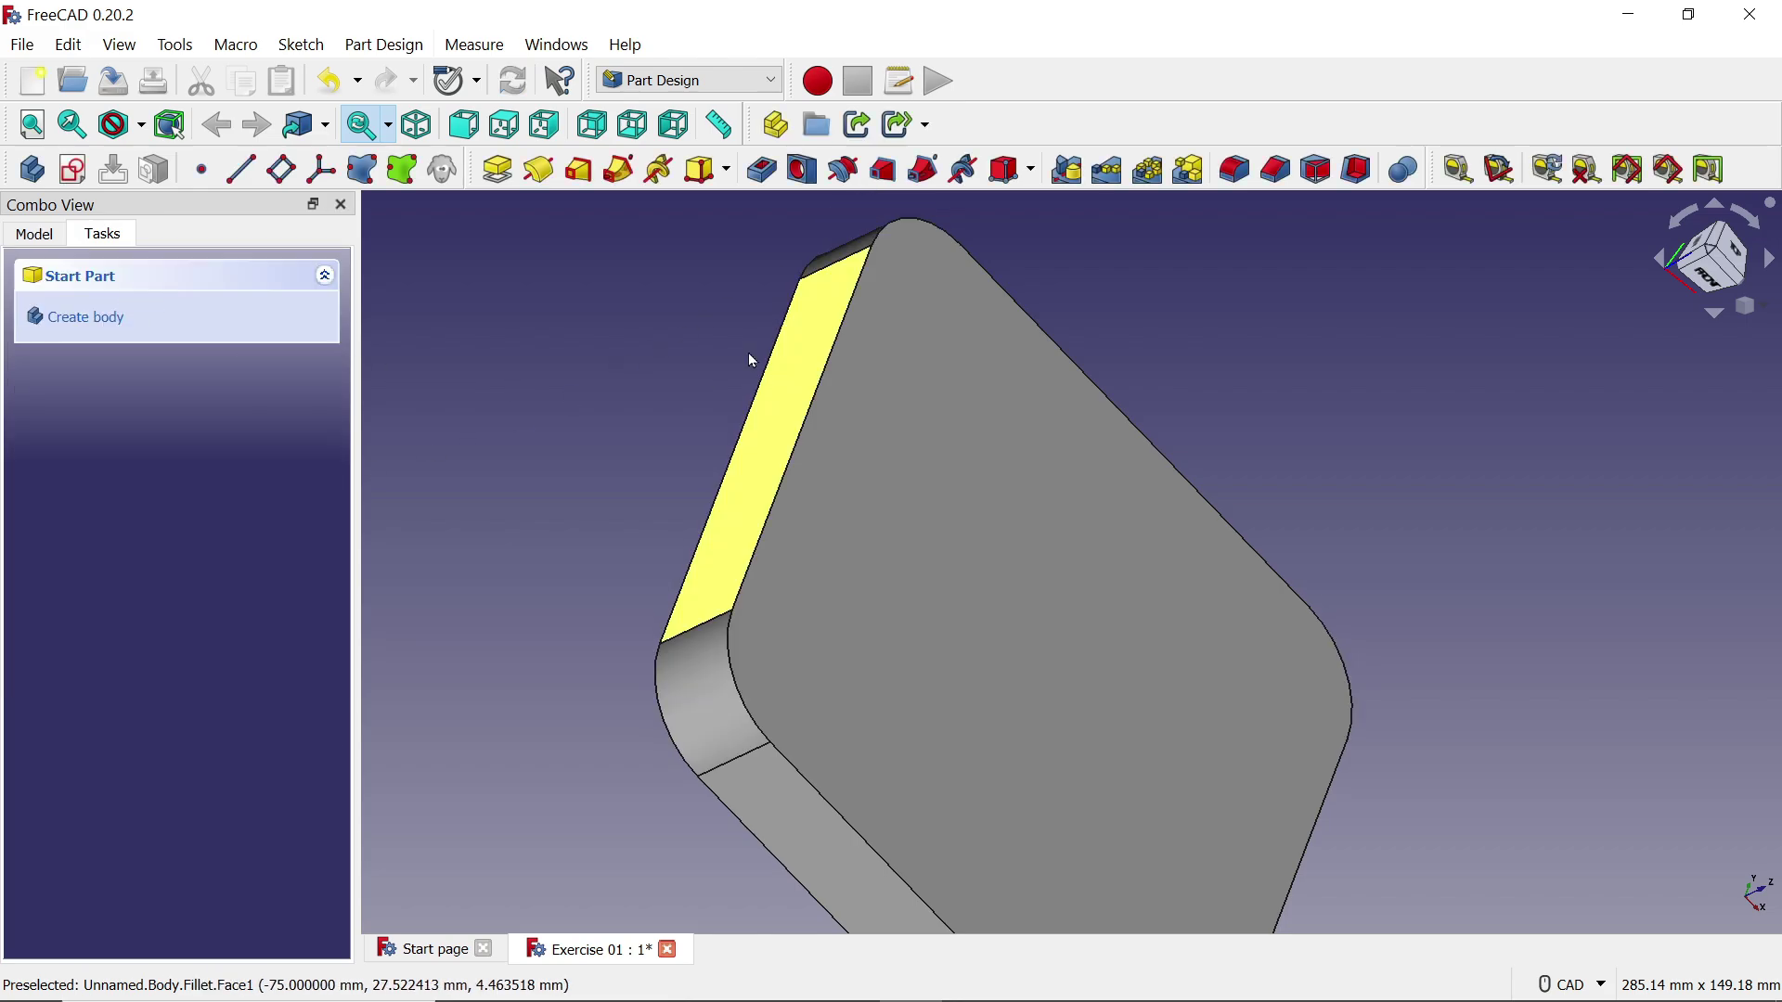
Consult the Exercise 01 drawing and start a new sketch on the body's XZ plane
{"action": "left_click", "coordinate": [419, 125]}
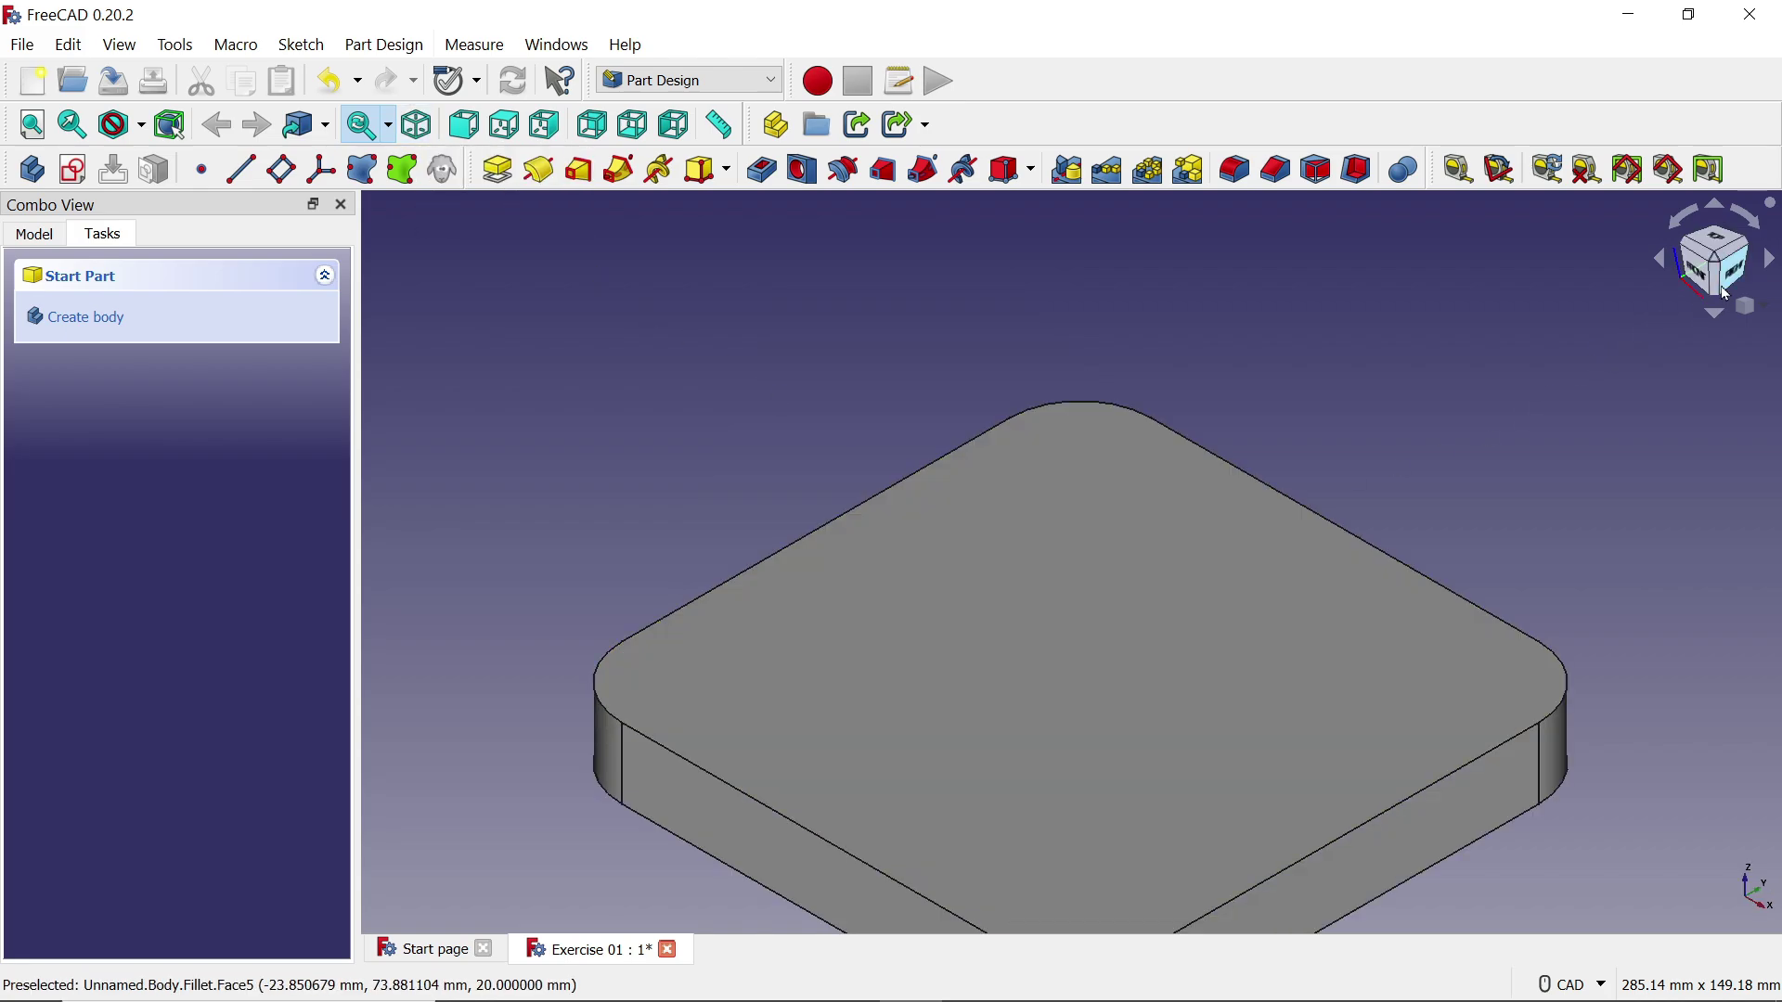
{"action": "left_click", "coordinate": [32, 124]}
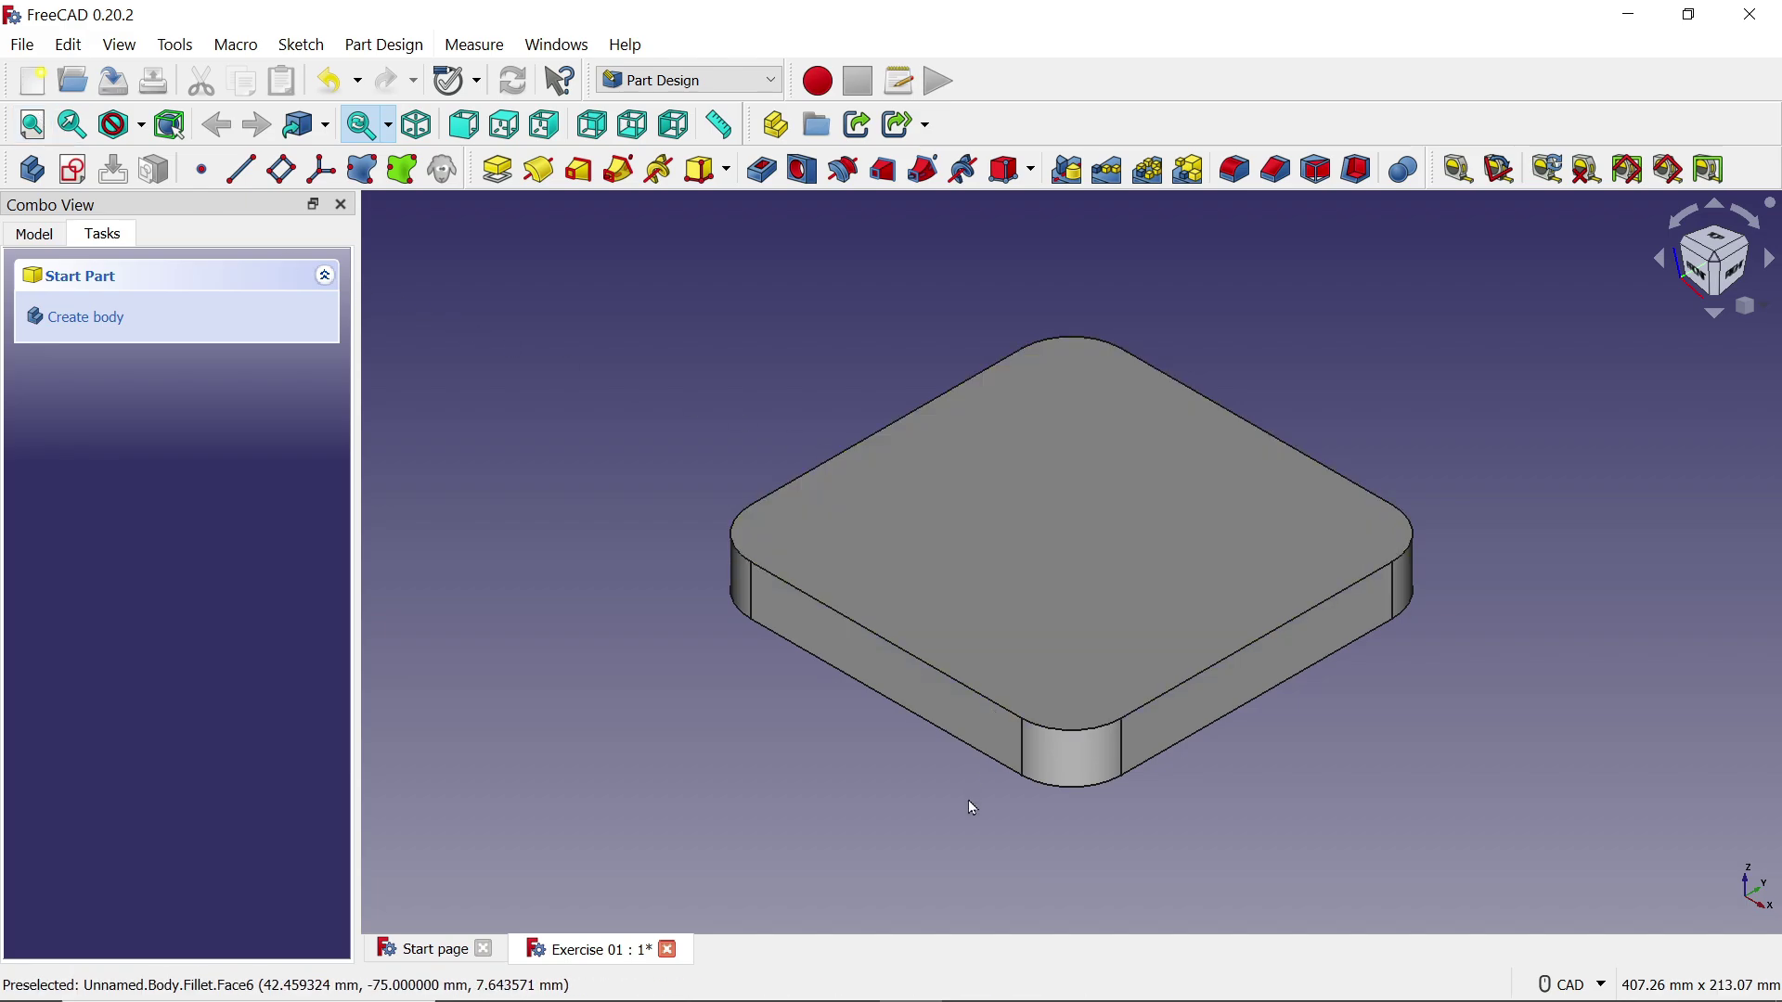
{"action": "key", "text": "alt+Tab"}
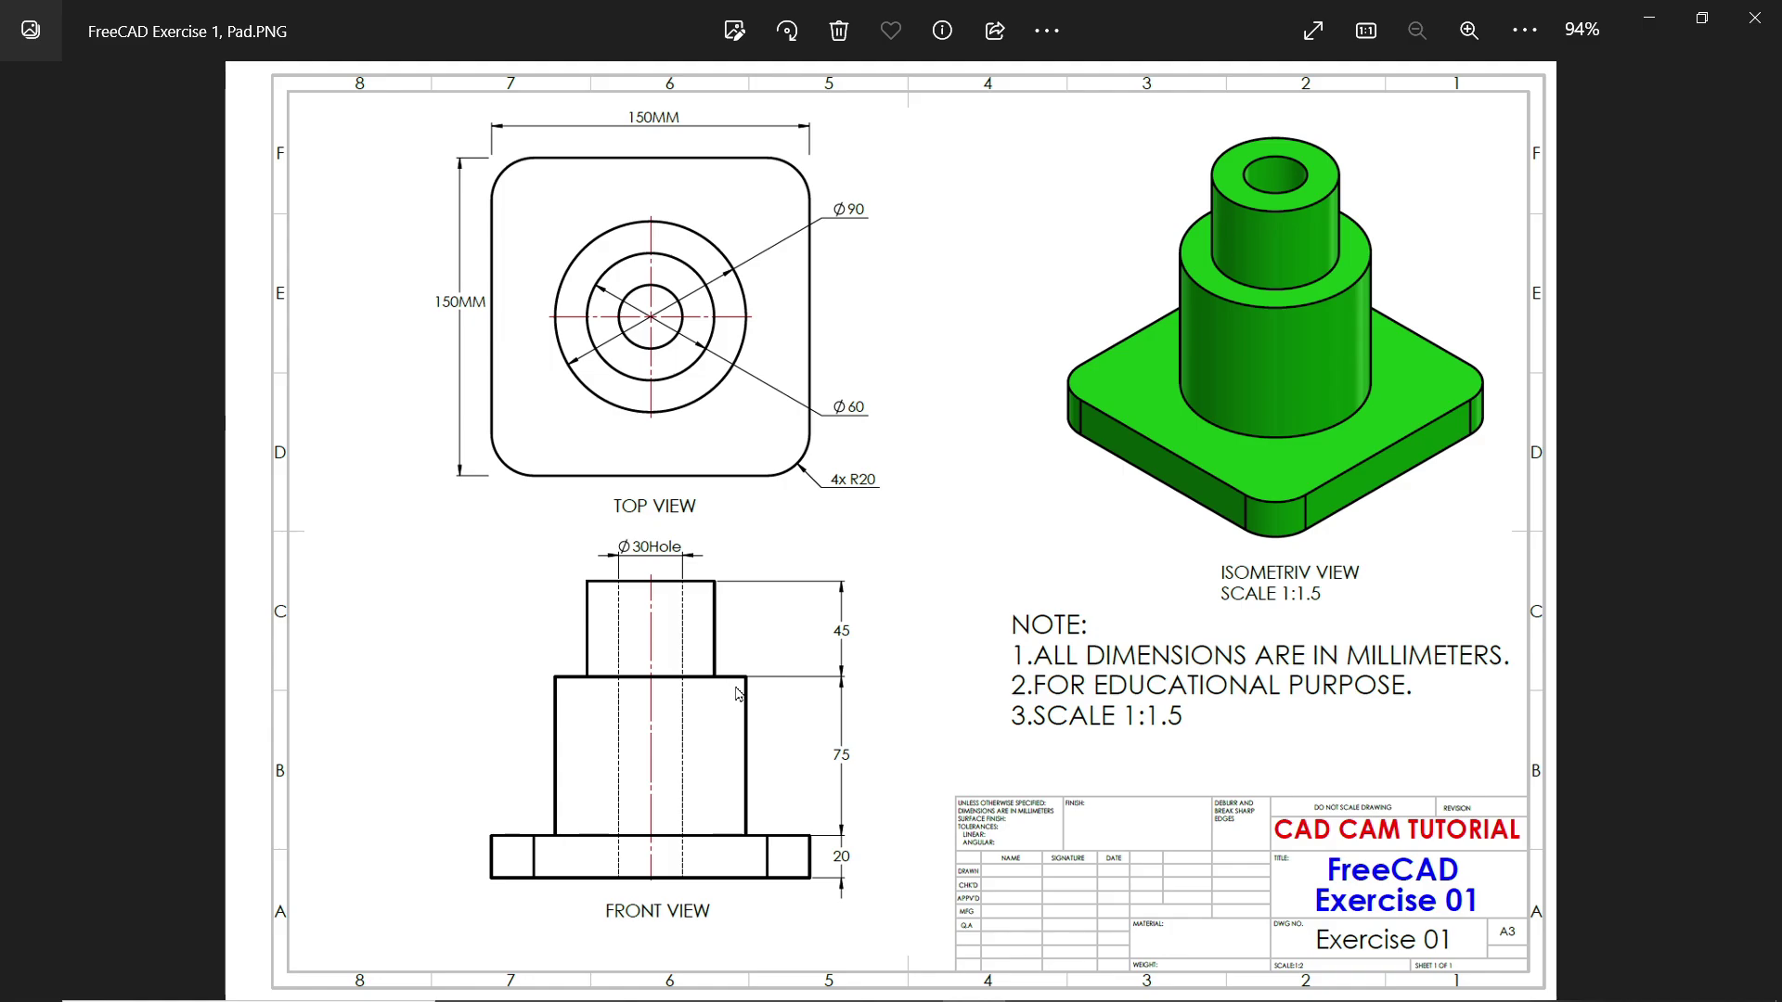
{"action": "left_click", "coordinate": [1651, 18]}
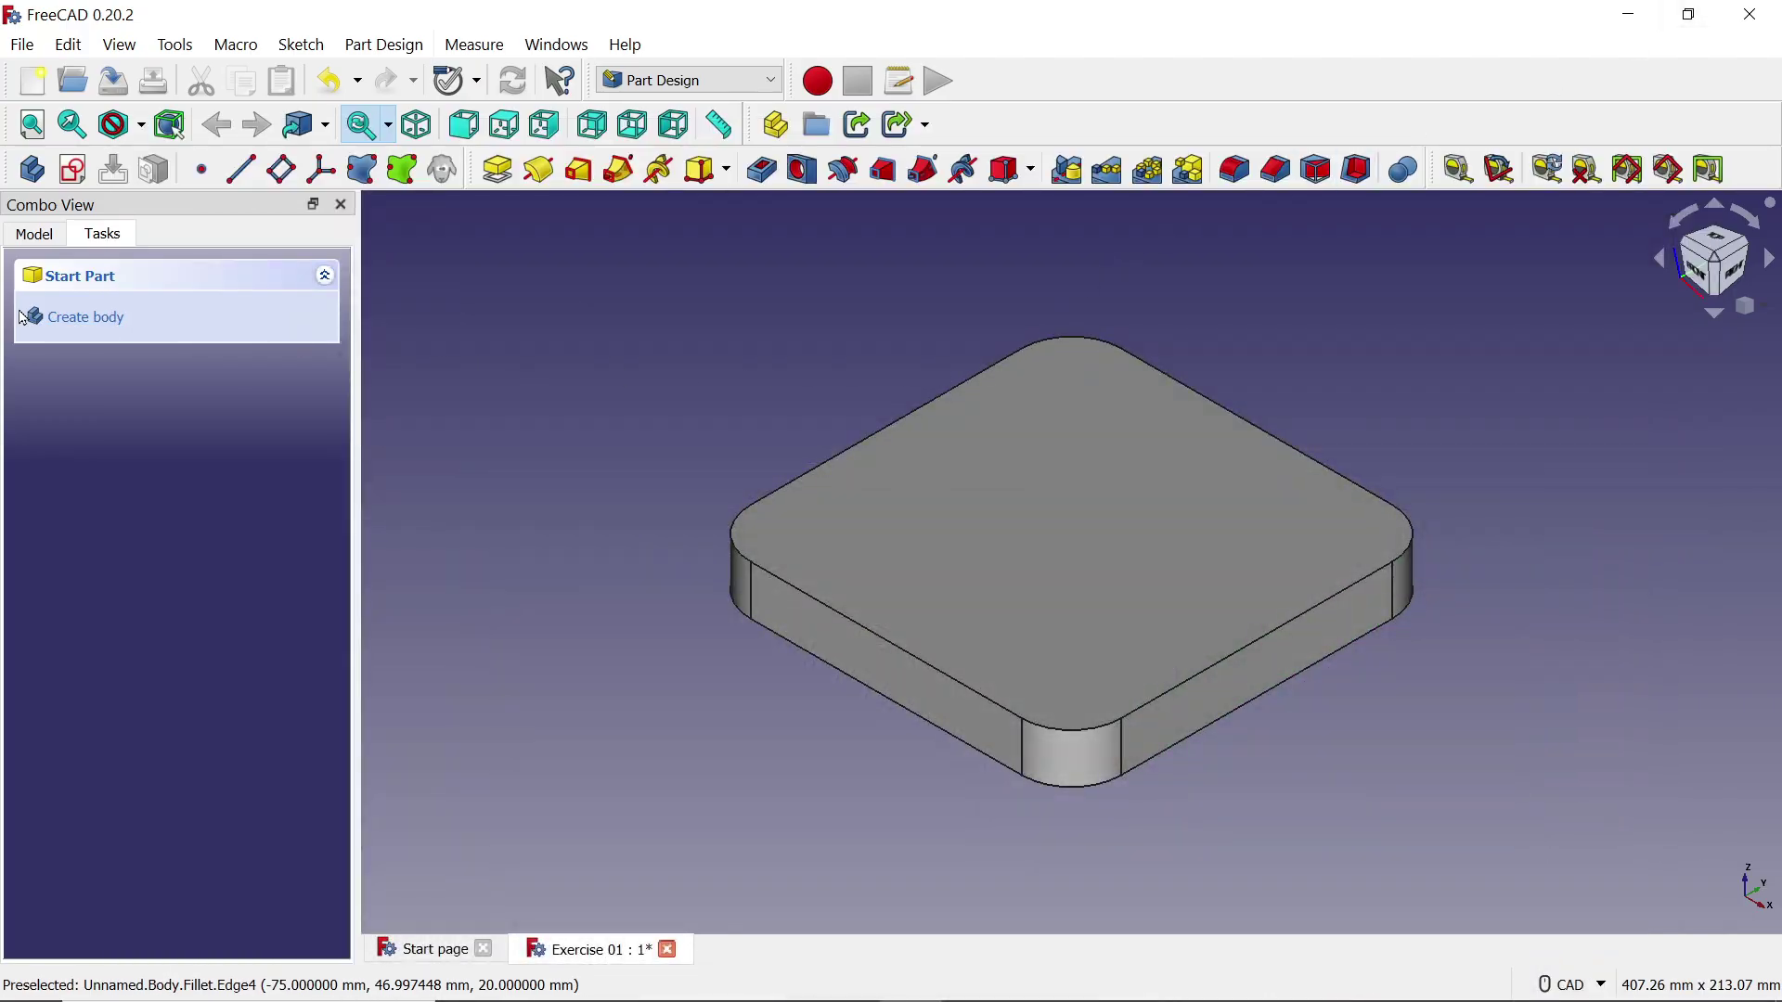
{"action": "left_click", "coordinate": [73, 172]}
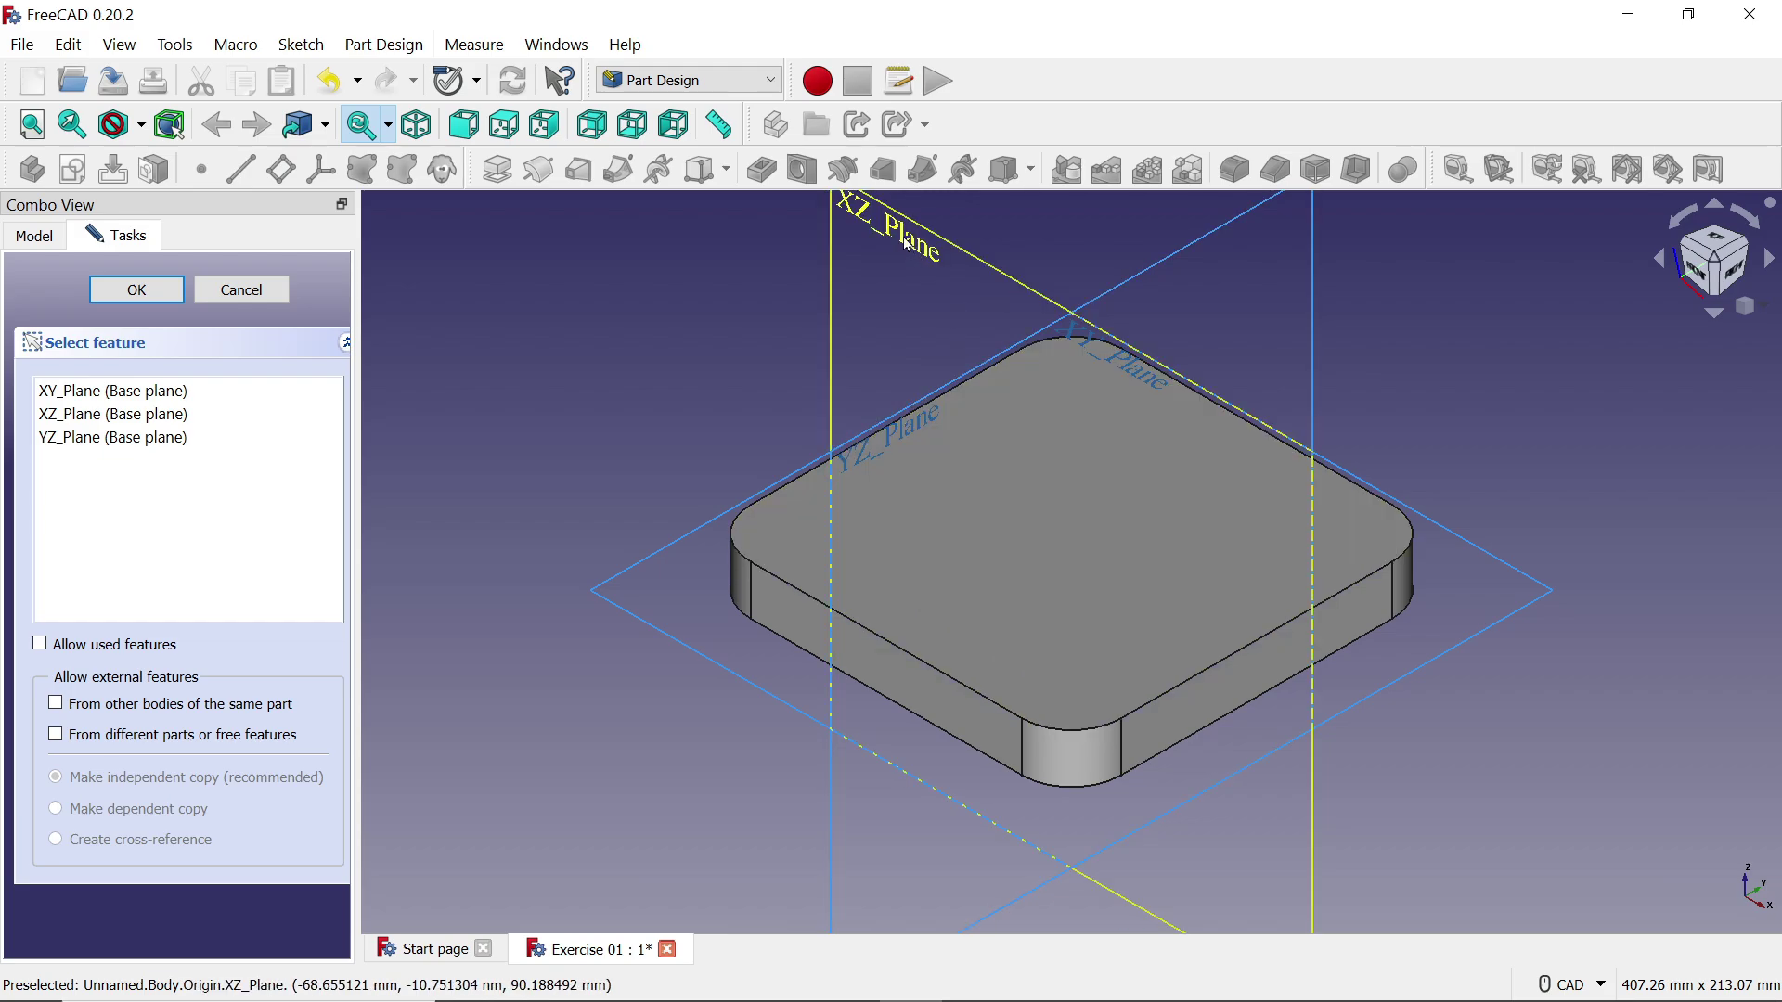
{"action": "left_click", "coordinate": [908, 244]}
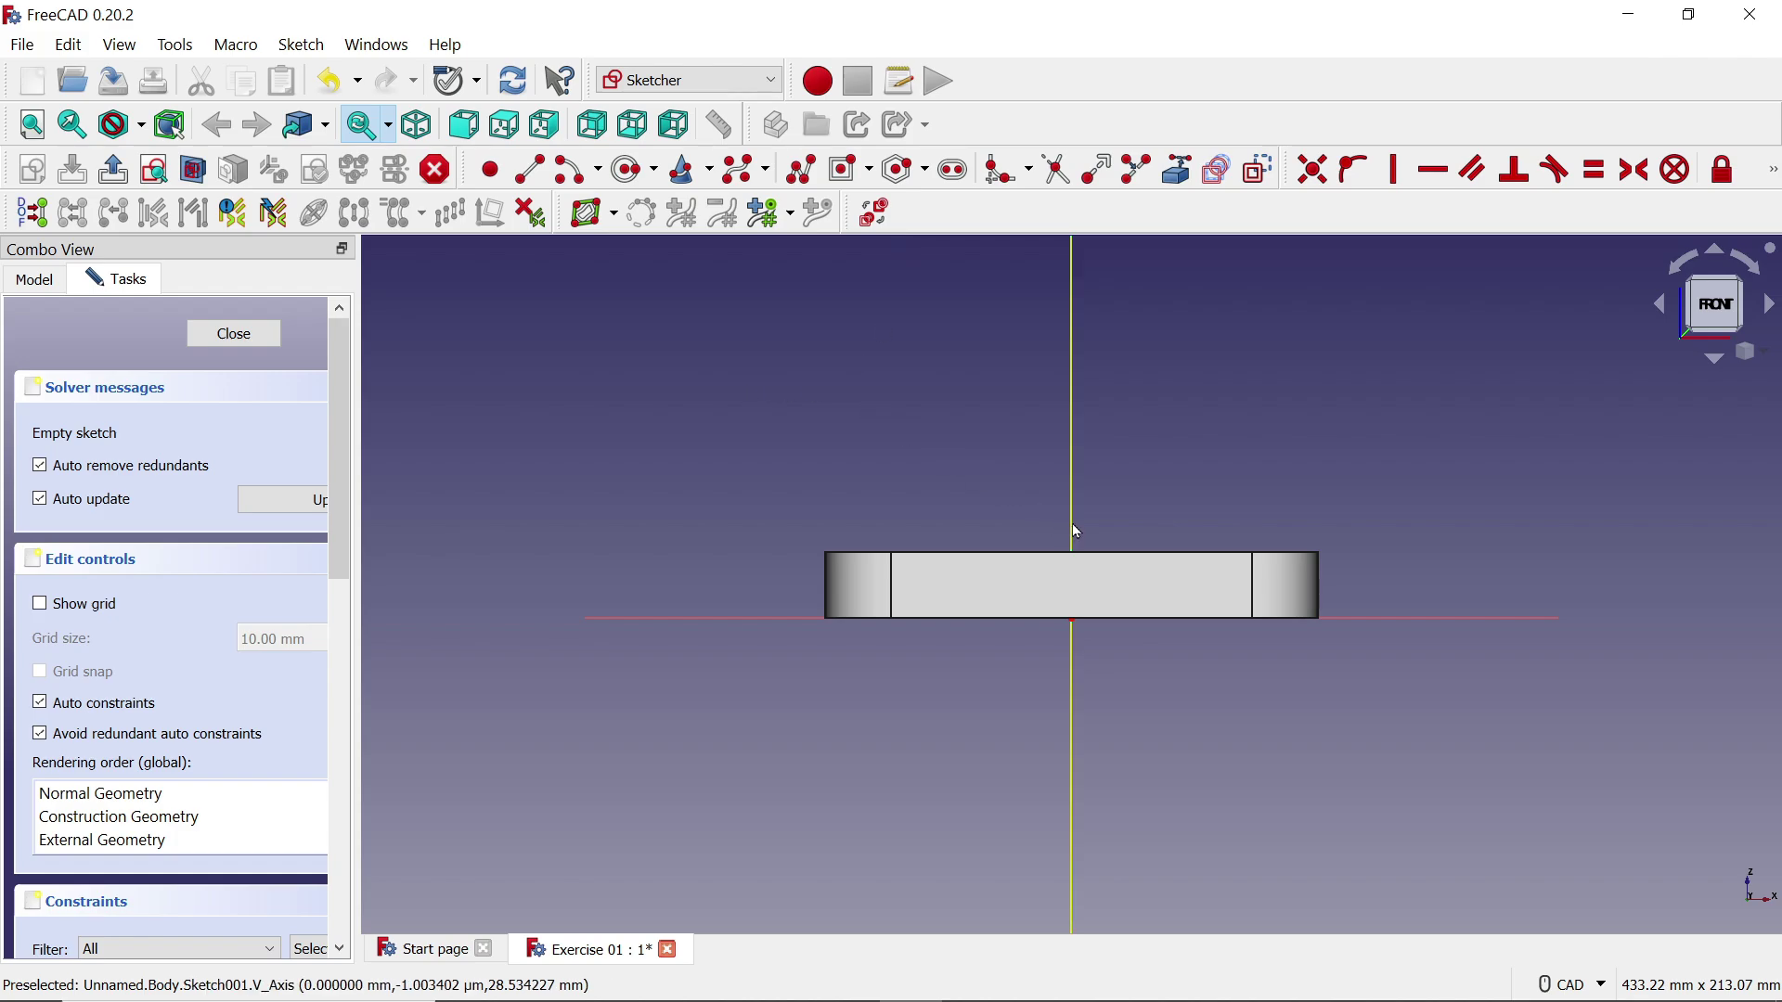
Project the plate's straight top edge into the sketch as external geometry
{"action": "scroll", "coordinate": [1060, 471], "scroll_direction": "down", "scroll_amount": 2}
{"action": "scroll", "coordinate": [1066, 483], "scroll_direction": "up", "scroll_amount": 3}
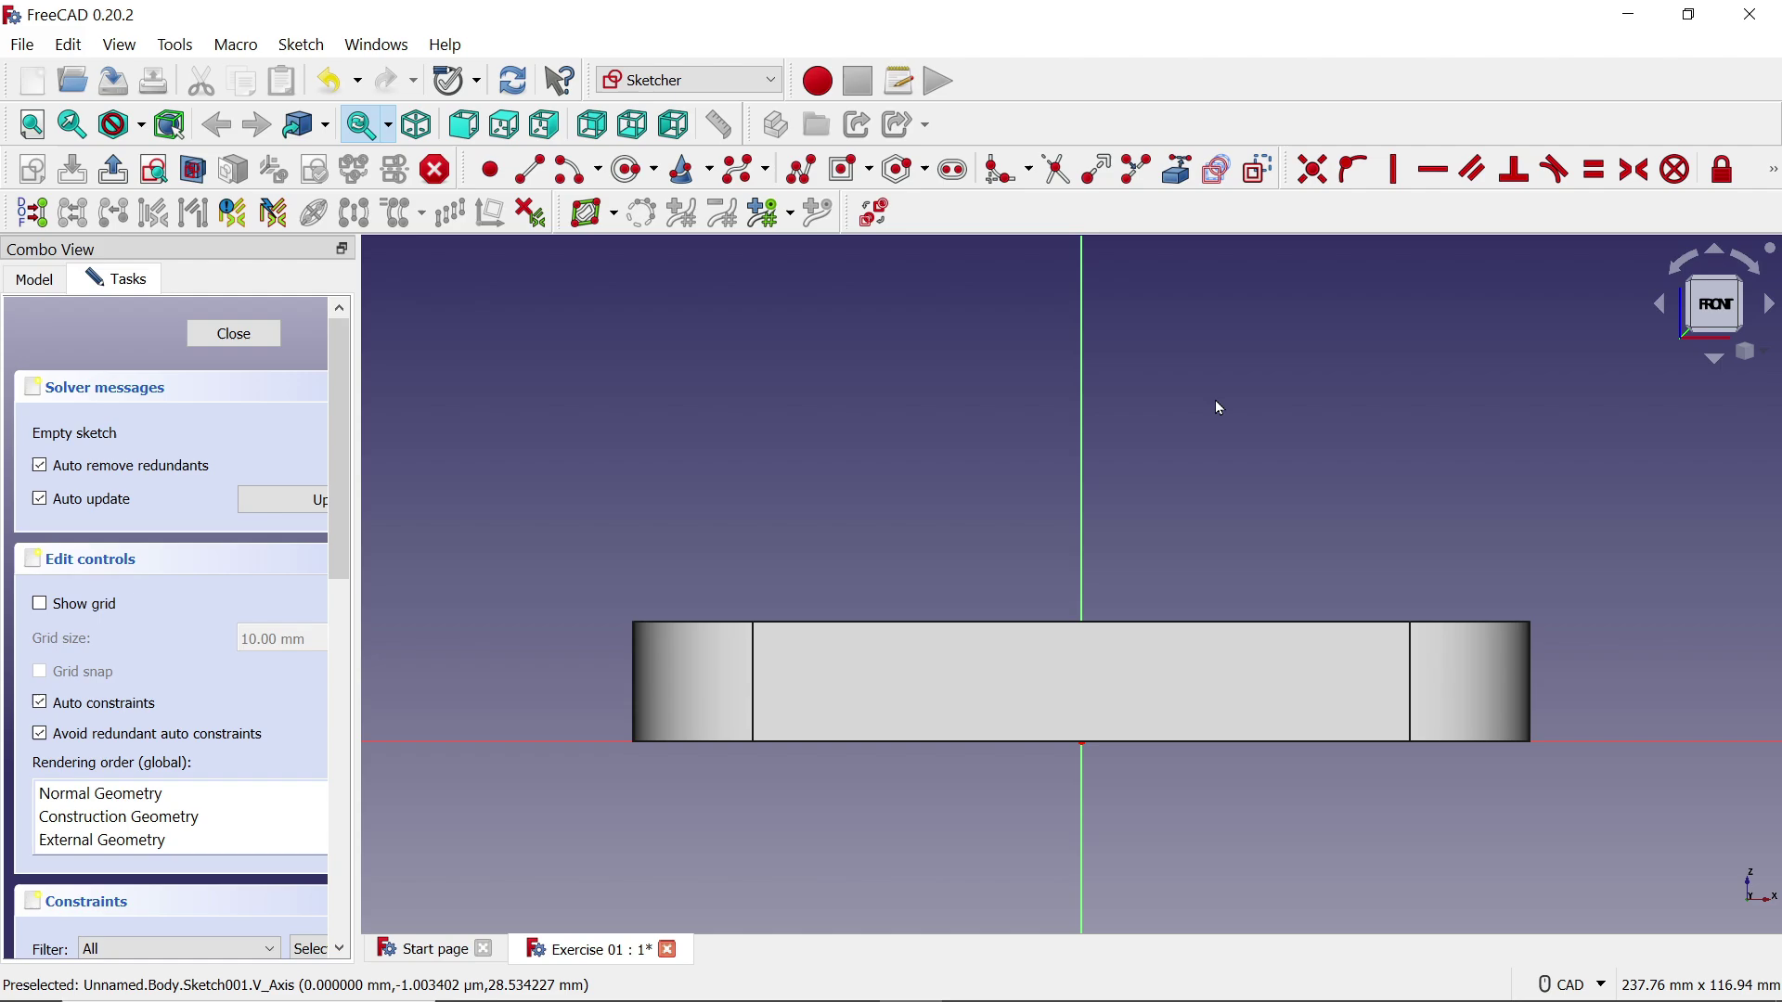
{"action": "left_click", "coordinate": [1177, 182]}
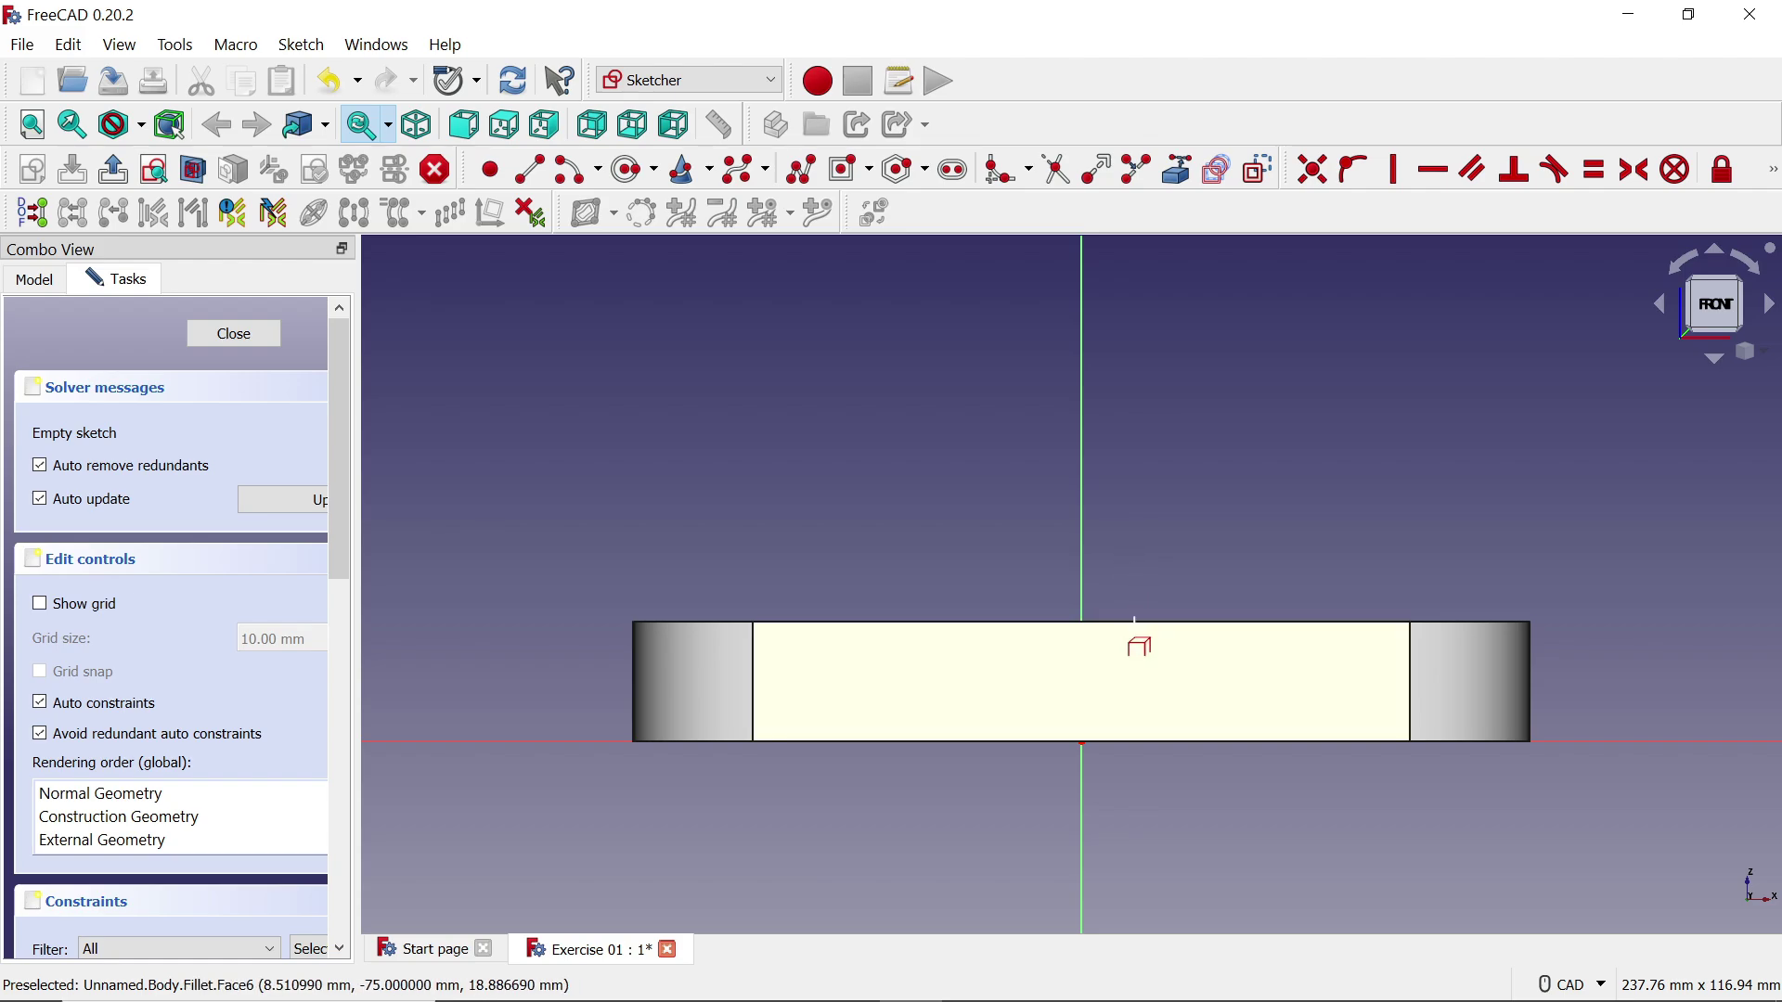
{"action": "left_click", "coordinate": [1135, 621]}
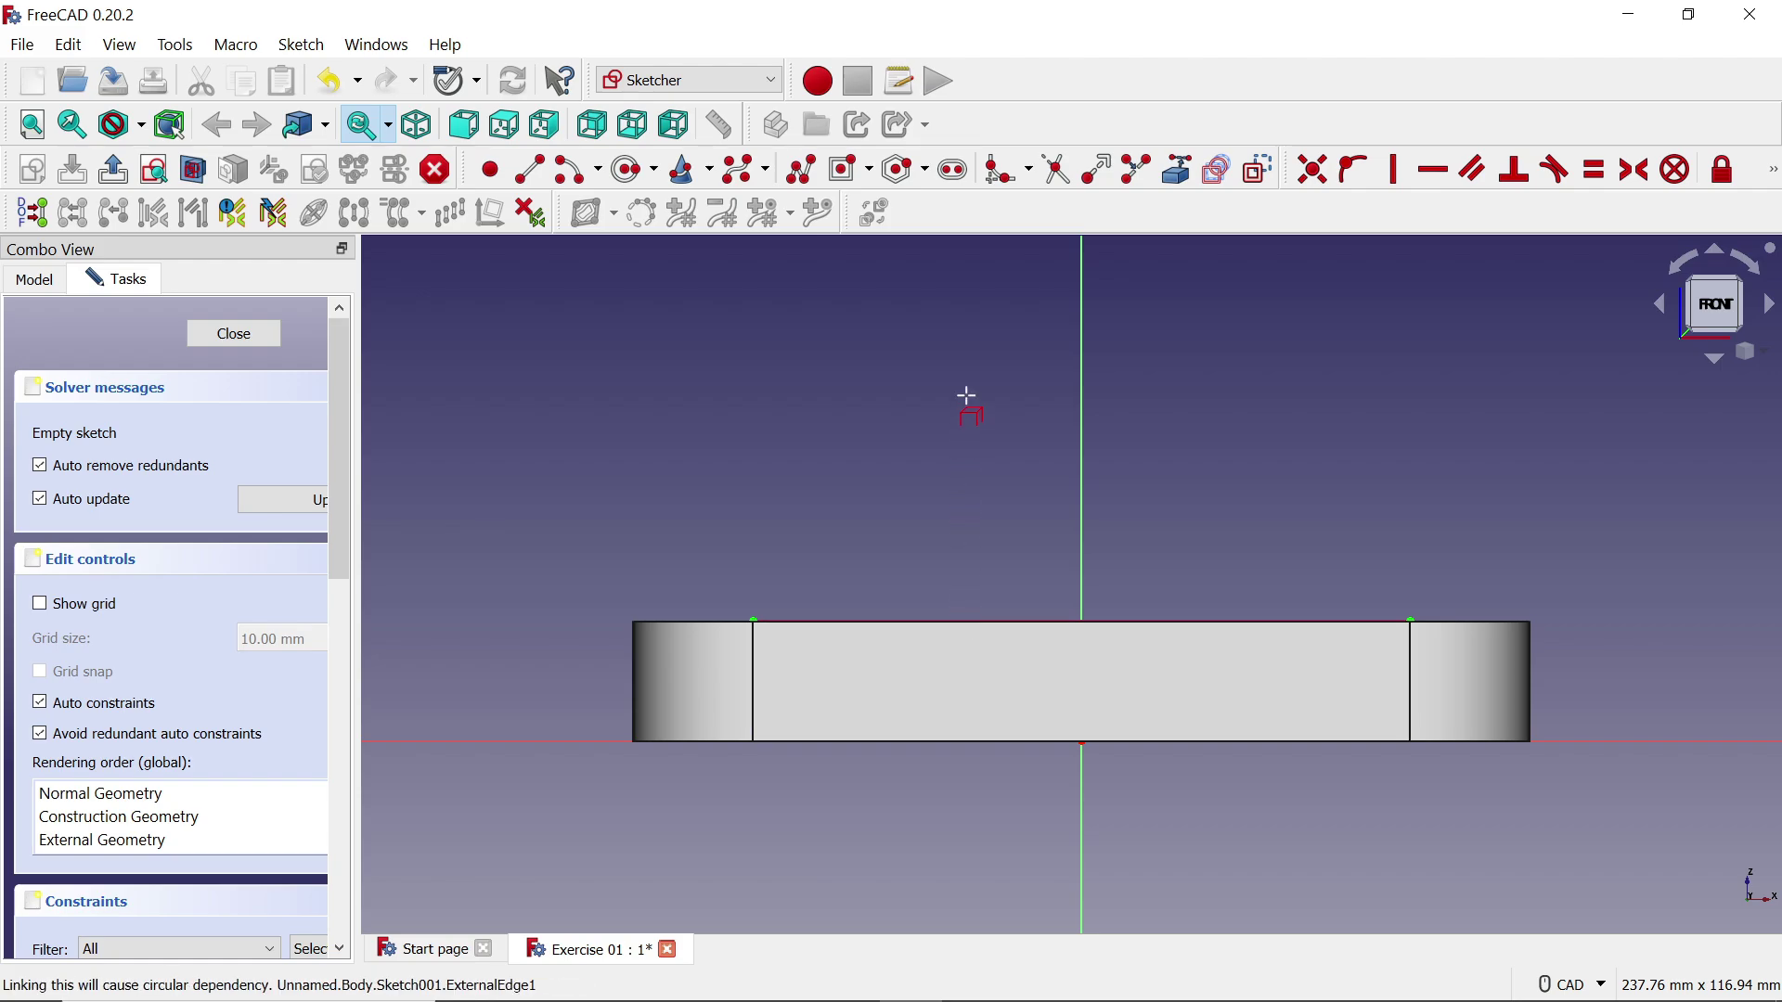
Draw a closed stepped profile of horizontal and vertical lines on the plate's projected top edge, about 43 mm wide and 100 mm high
{"action": "left_click", "coordinate": [531, 171]}
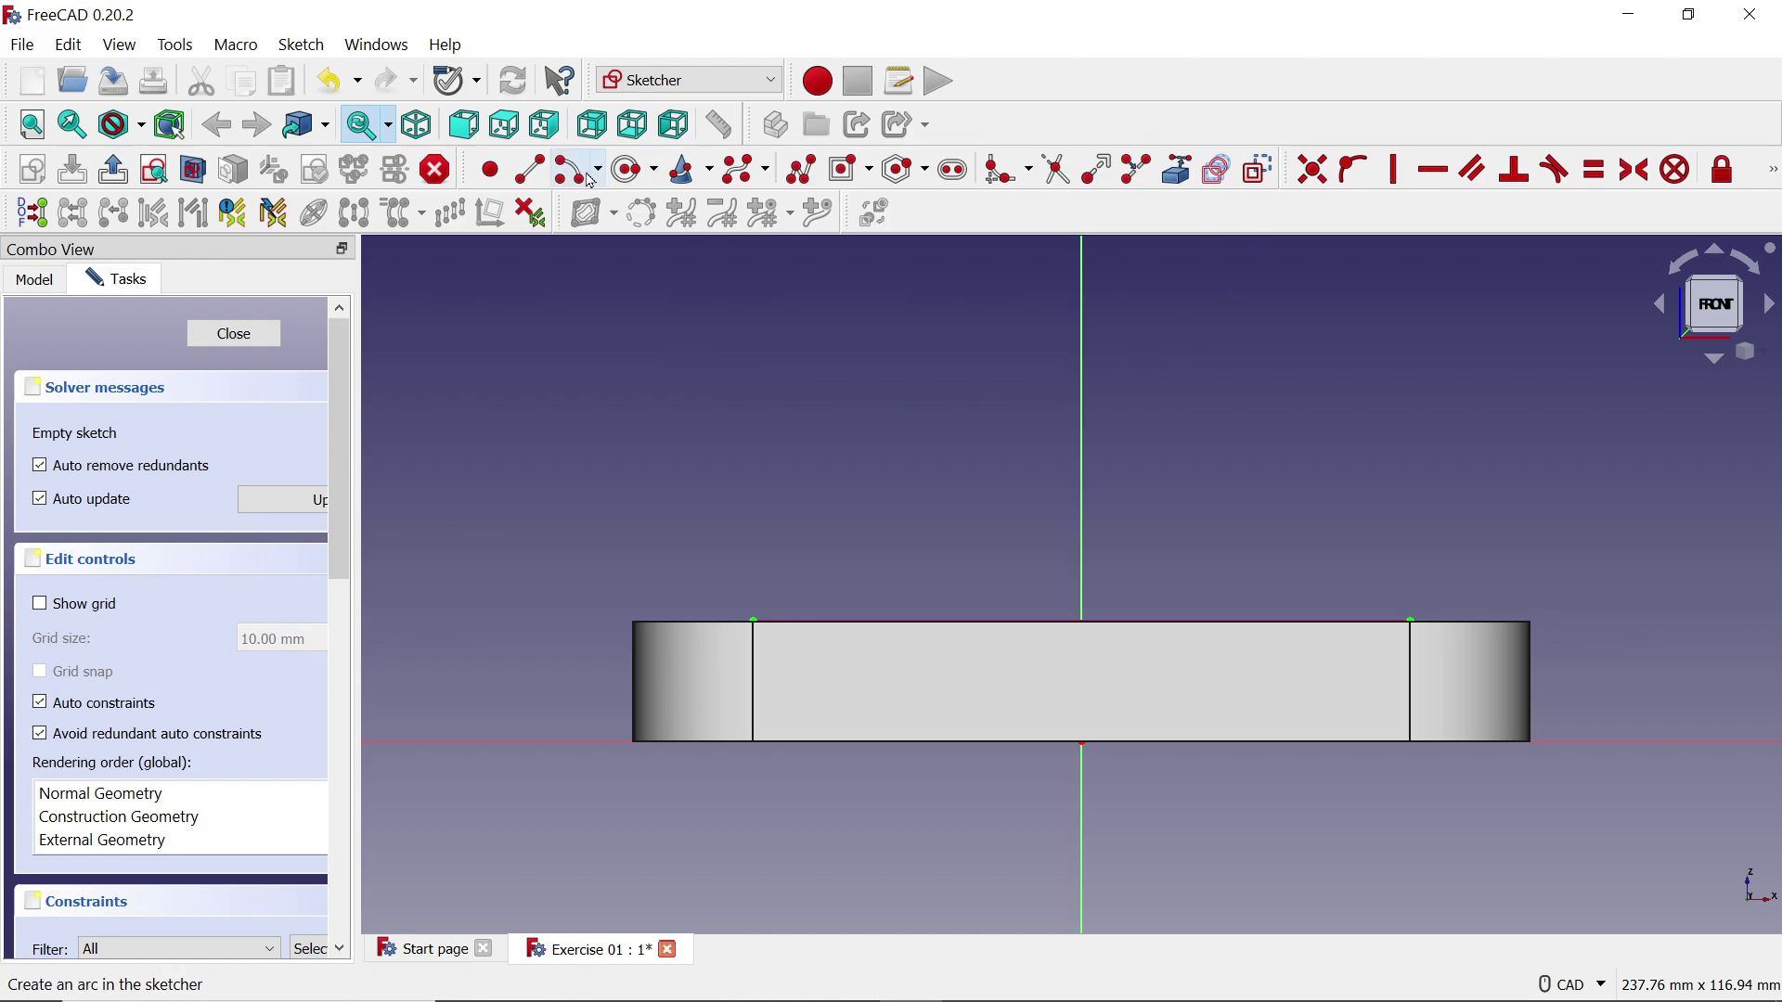
{"action": "left_click", "coordinate": [801, 170]}
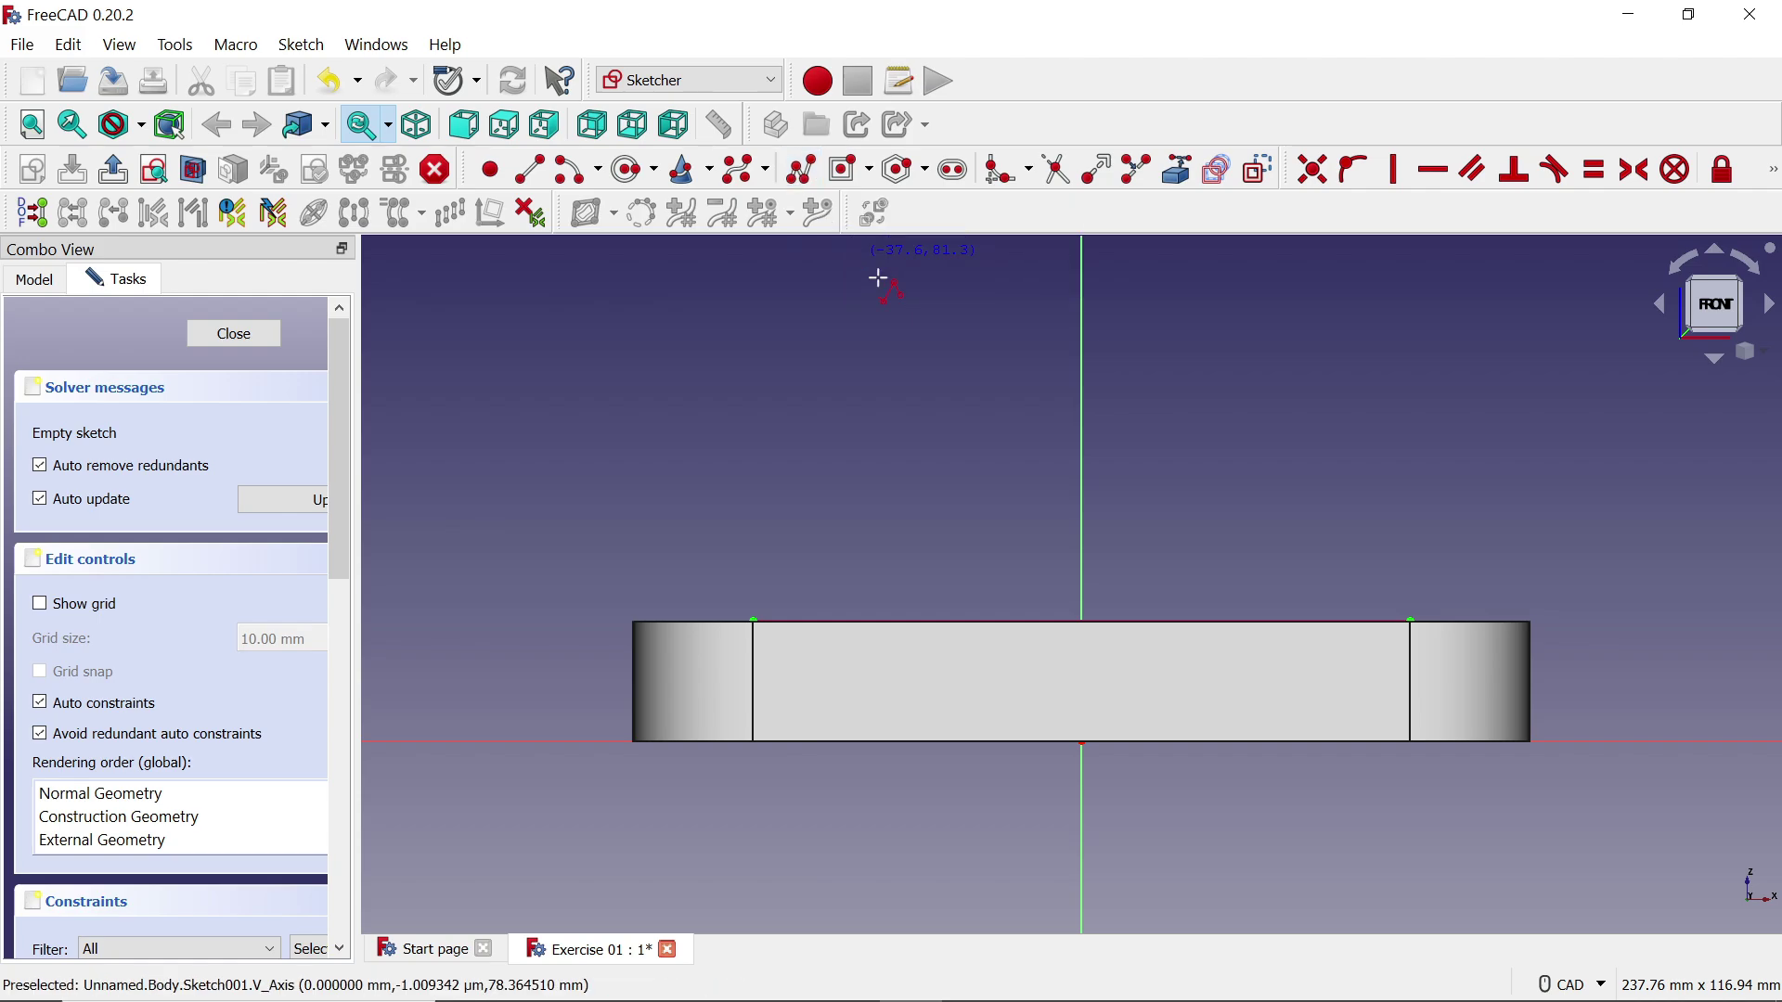
{"action": "left_click", "coordinate": [1027, 616]}
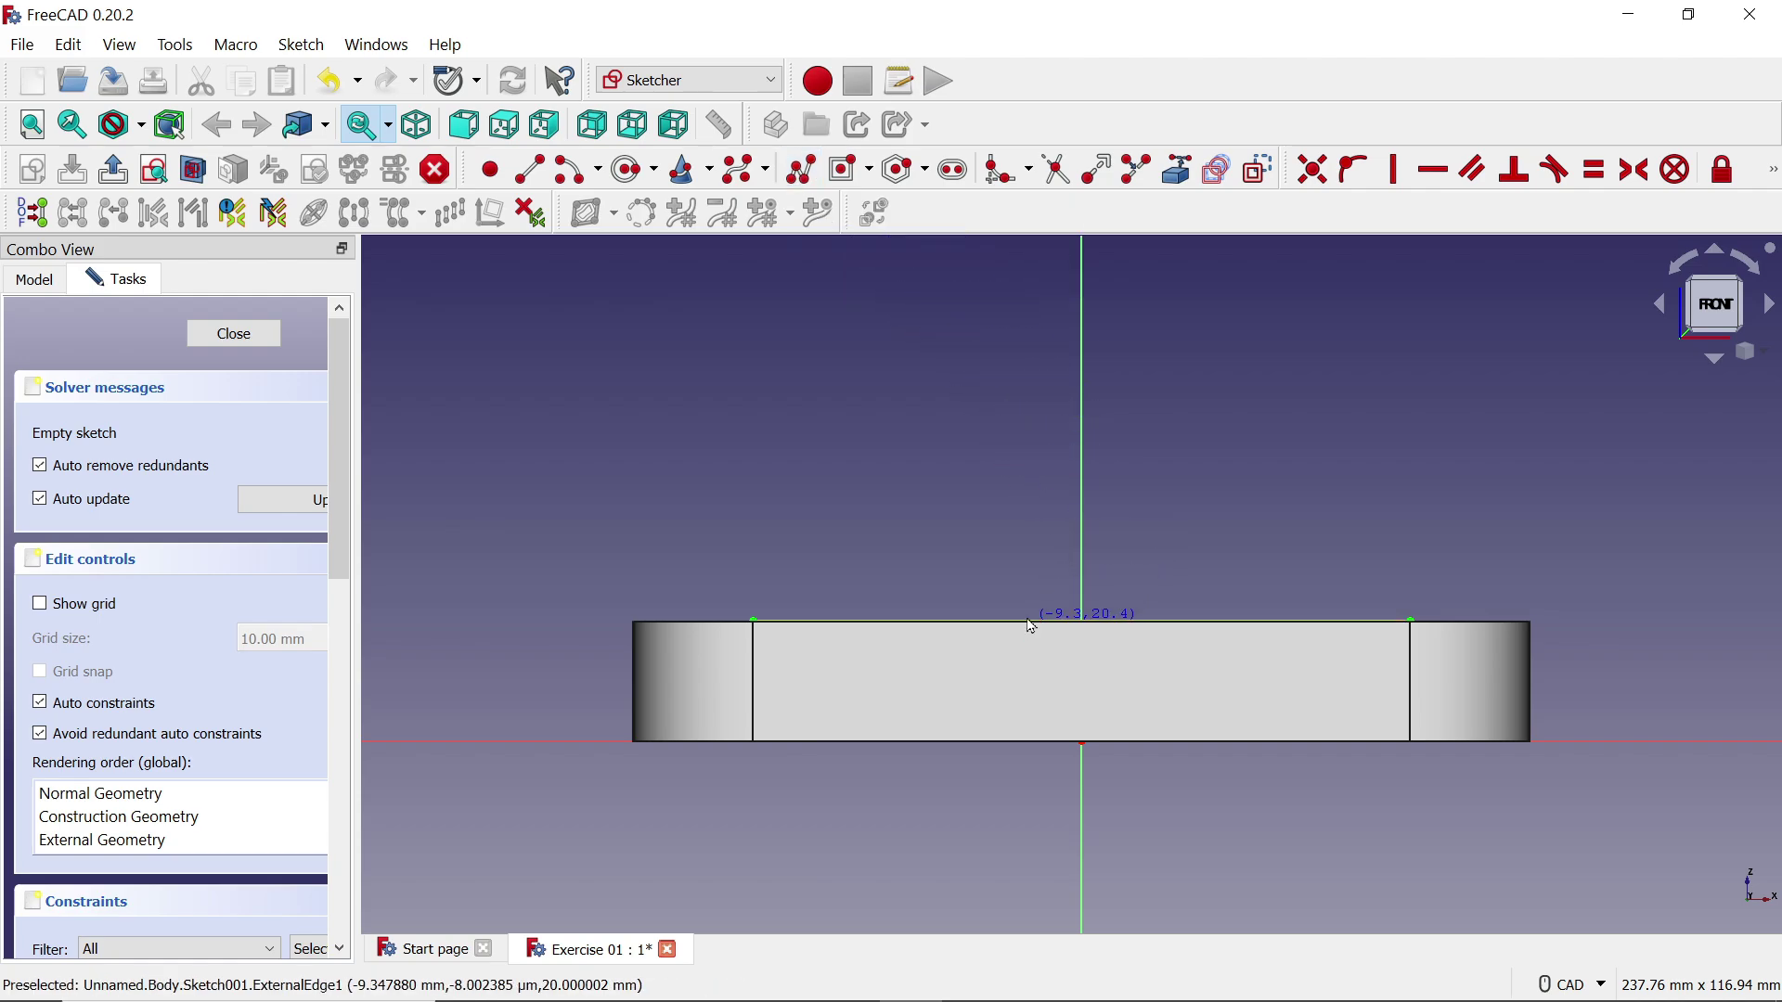
{"action": "left_click", "coordinate": [1297, 619]}
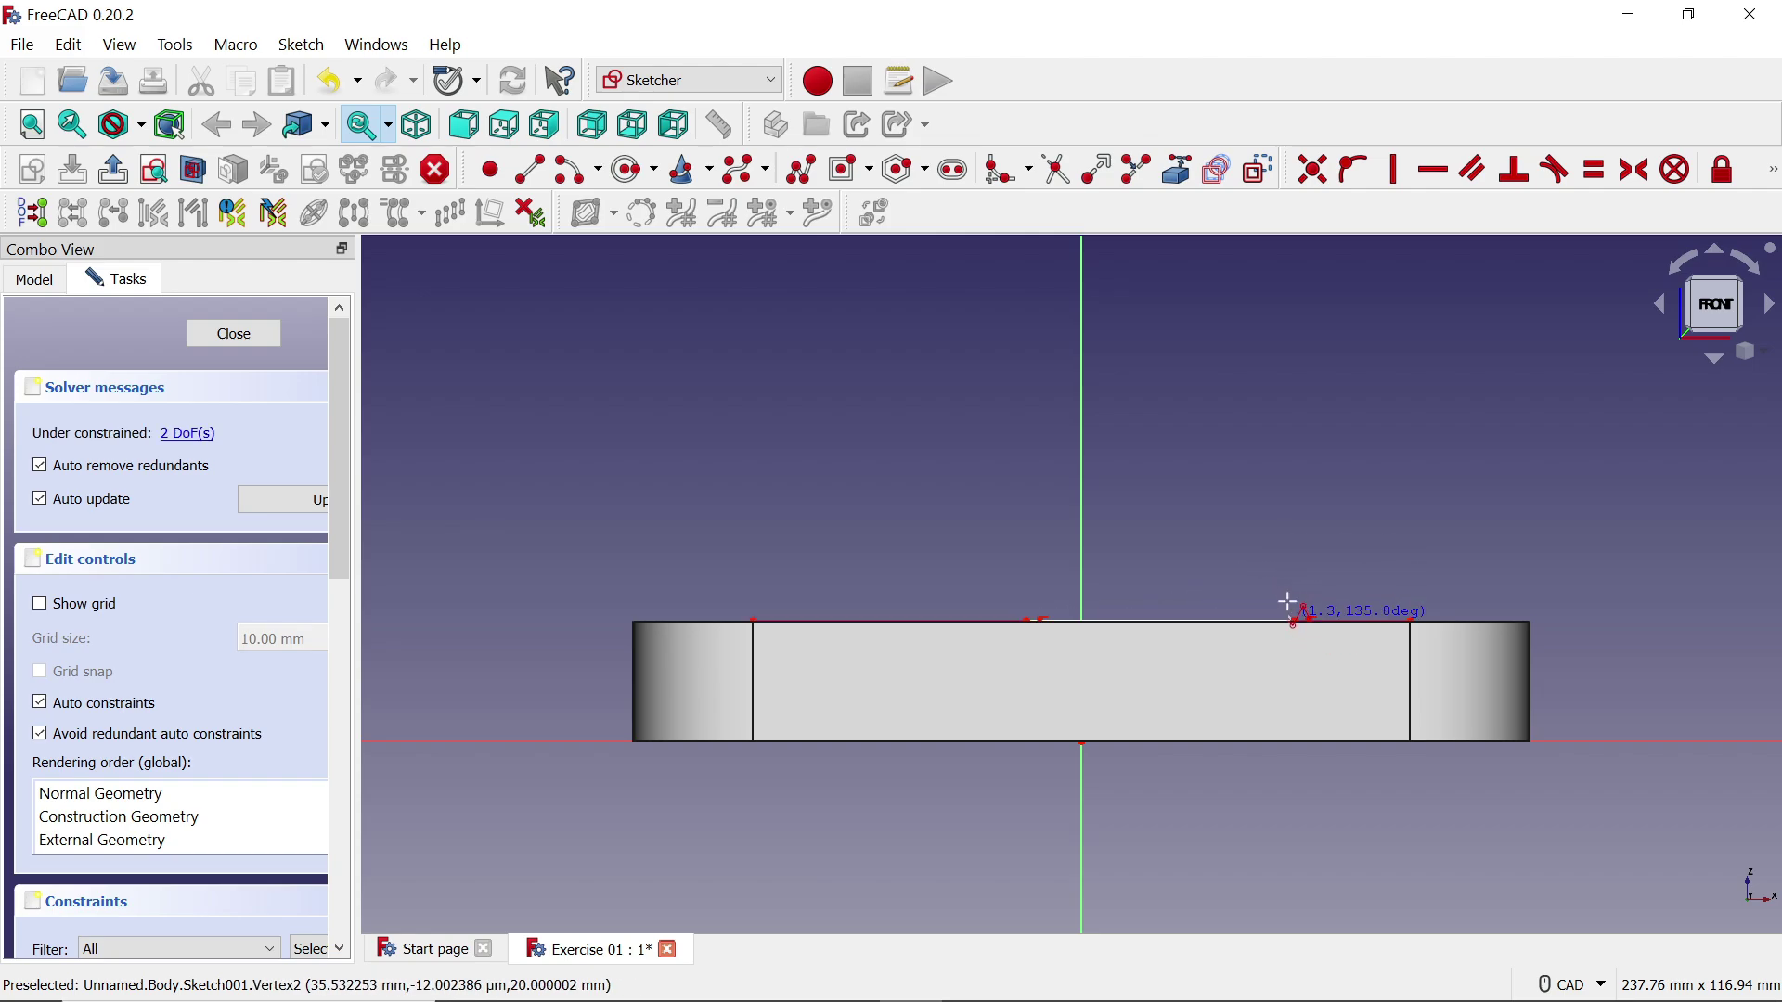
{"action": "left_click", "coordinate": [1297, 316]}
{"action": "left_click", "coordinate": [1201, 316]}
{"action": "middle_click_drag", "start_coordinate": [1204, 362], "coordinate": [1188, 724]}
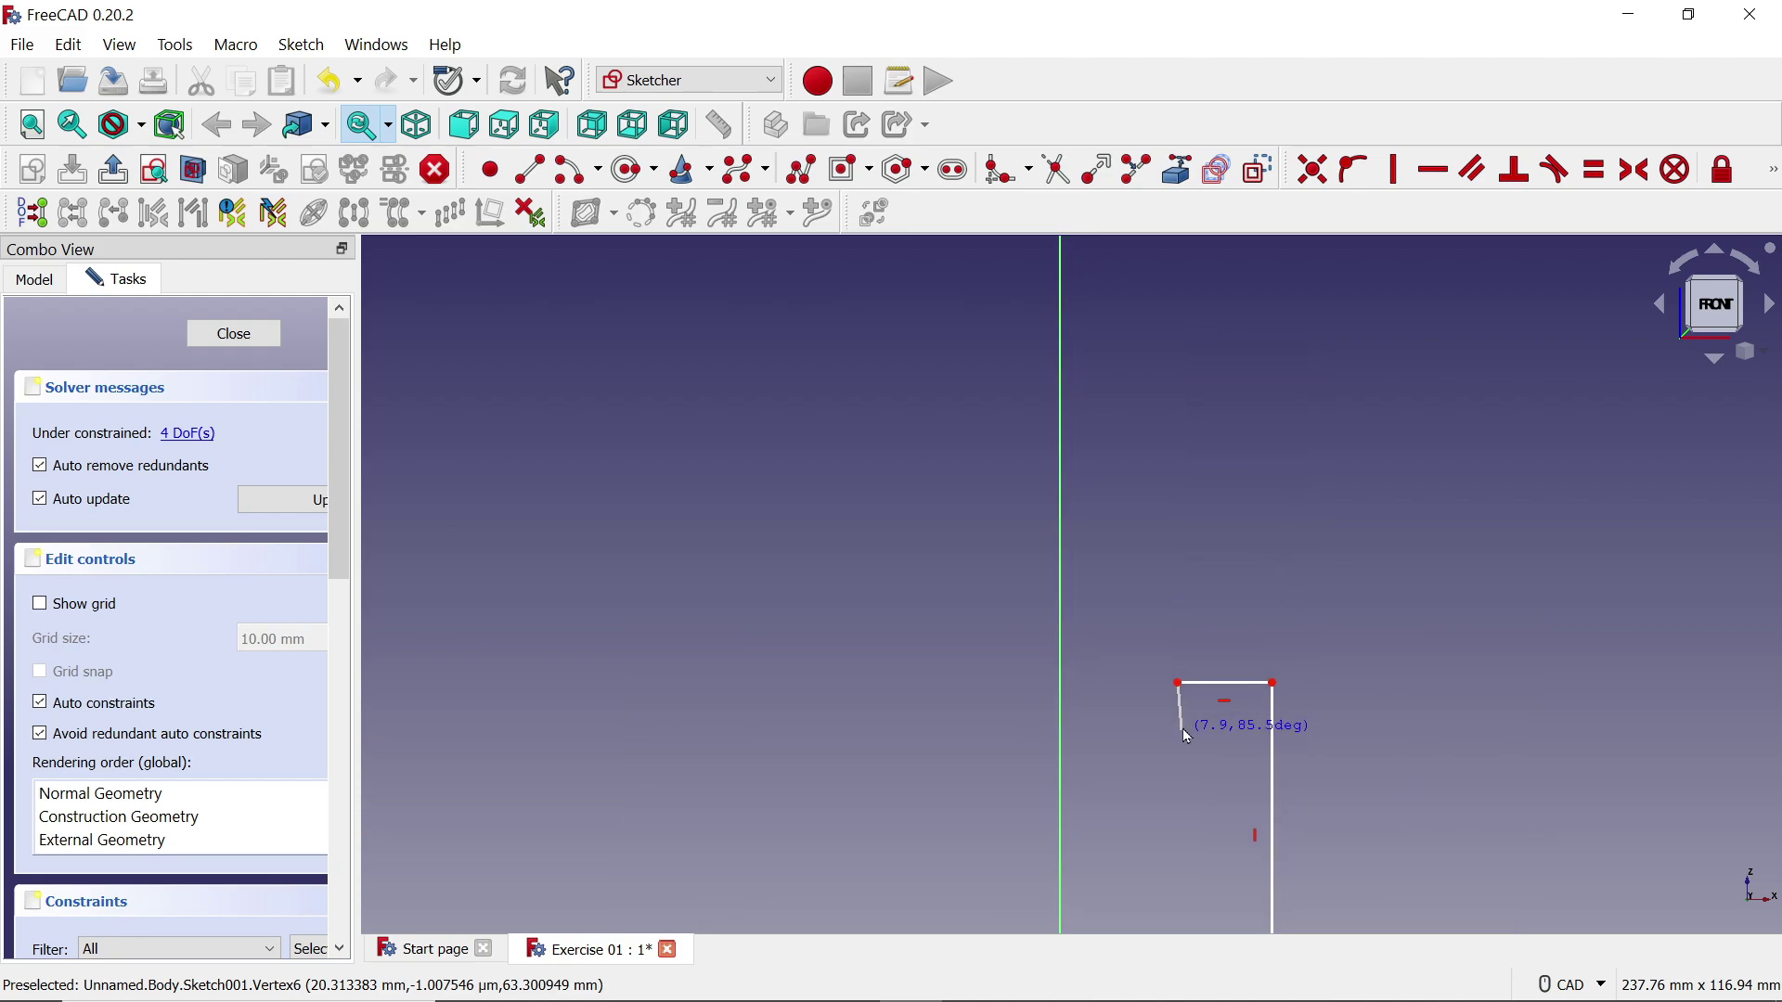
{"action": "left_click", "coordinate": [1181, 384]}
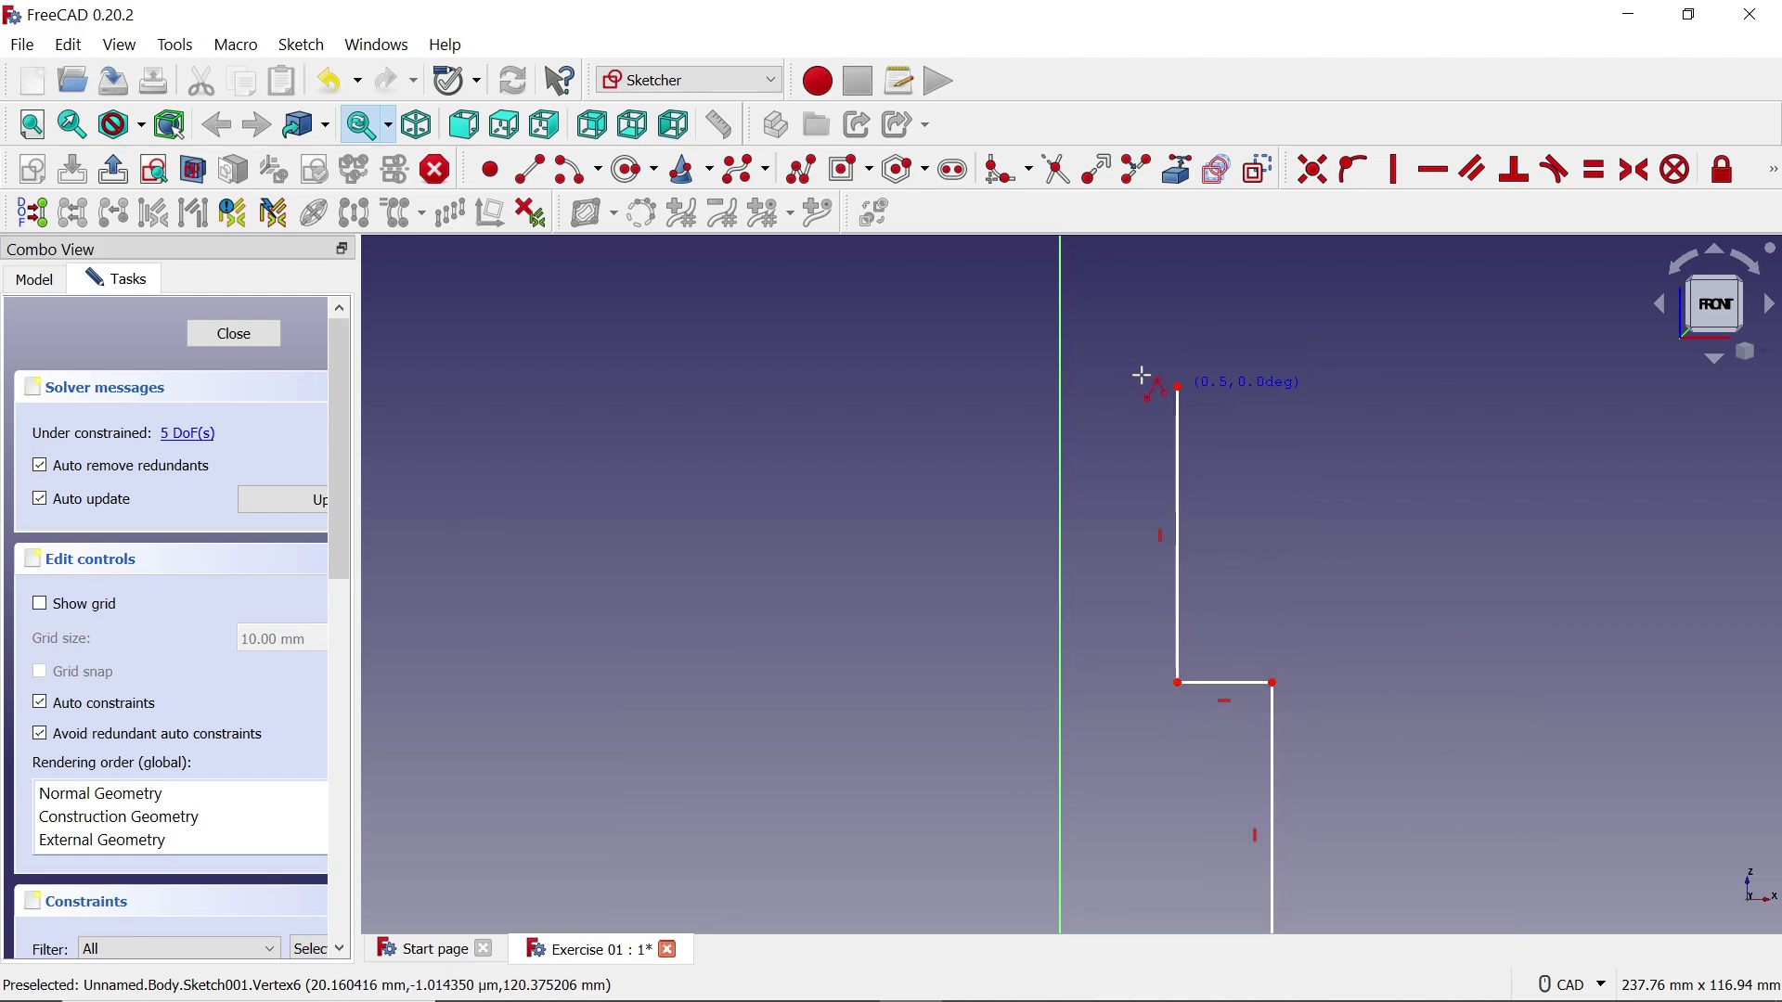
{"action": "left_click", "coordinate": [1018, 386]}
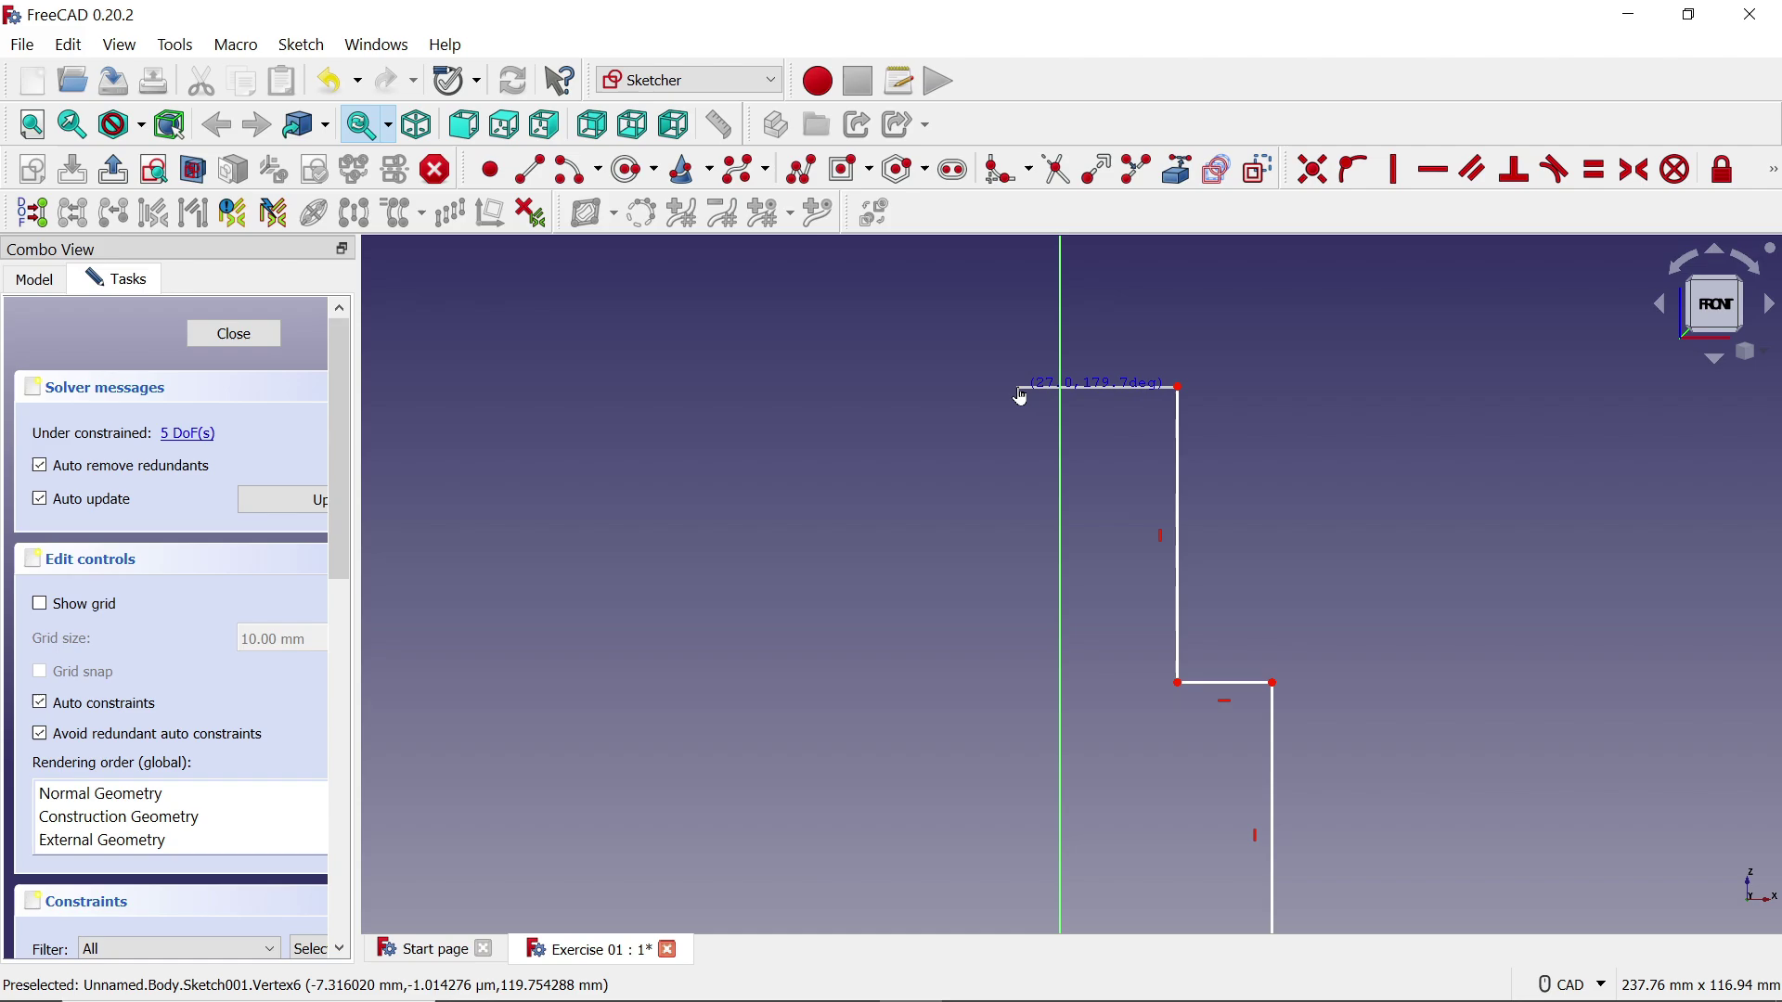
{"action": "scroll", "coordinate": [999, 476], "scroll_direction": "up", "scroll_amount": 3}
{"action": "scroll", "coordinate": [998, 477], "scroll_direction": "down", "scroll_amount": 4}
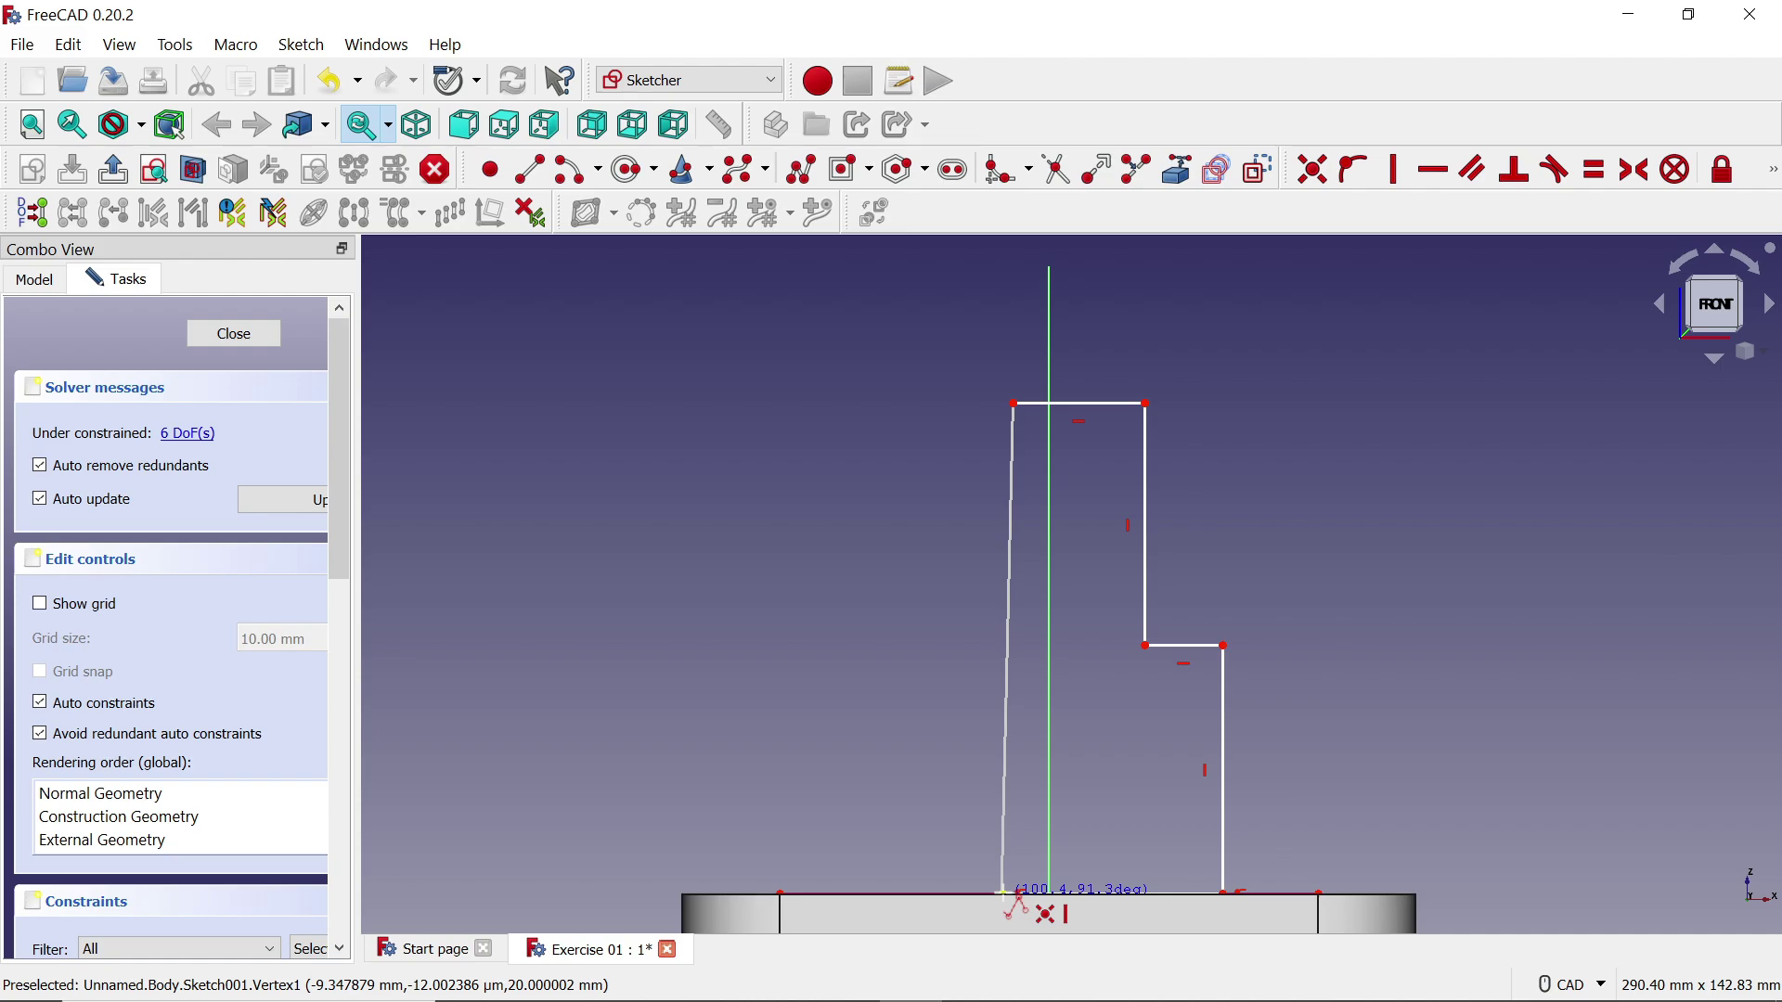
{"action": "left_click", "coordinate": [1014, 892]}
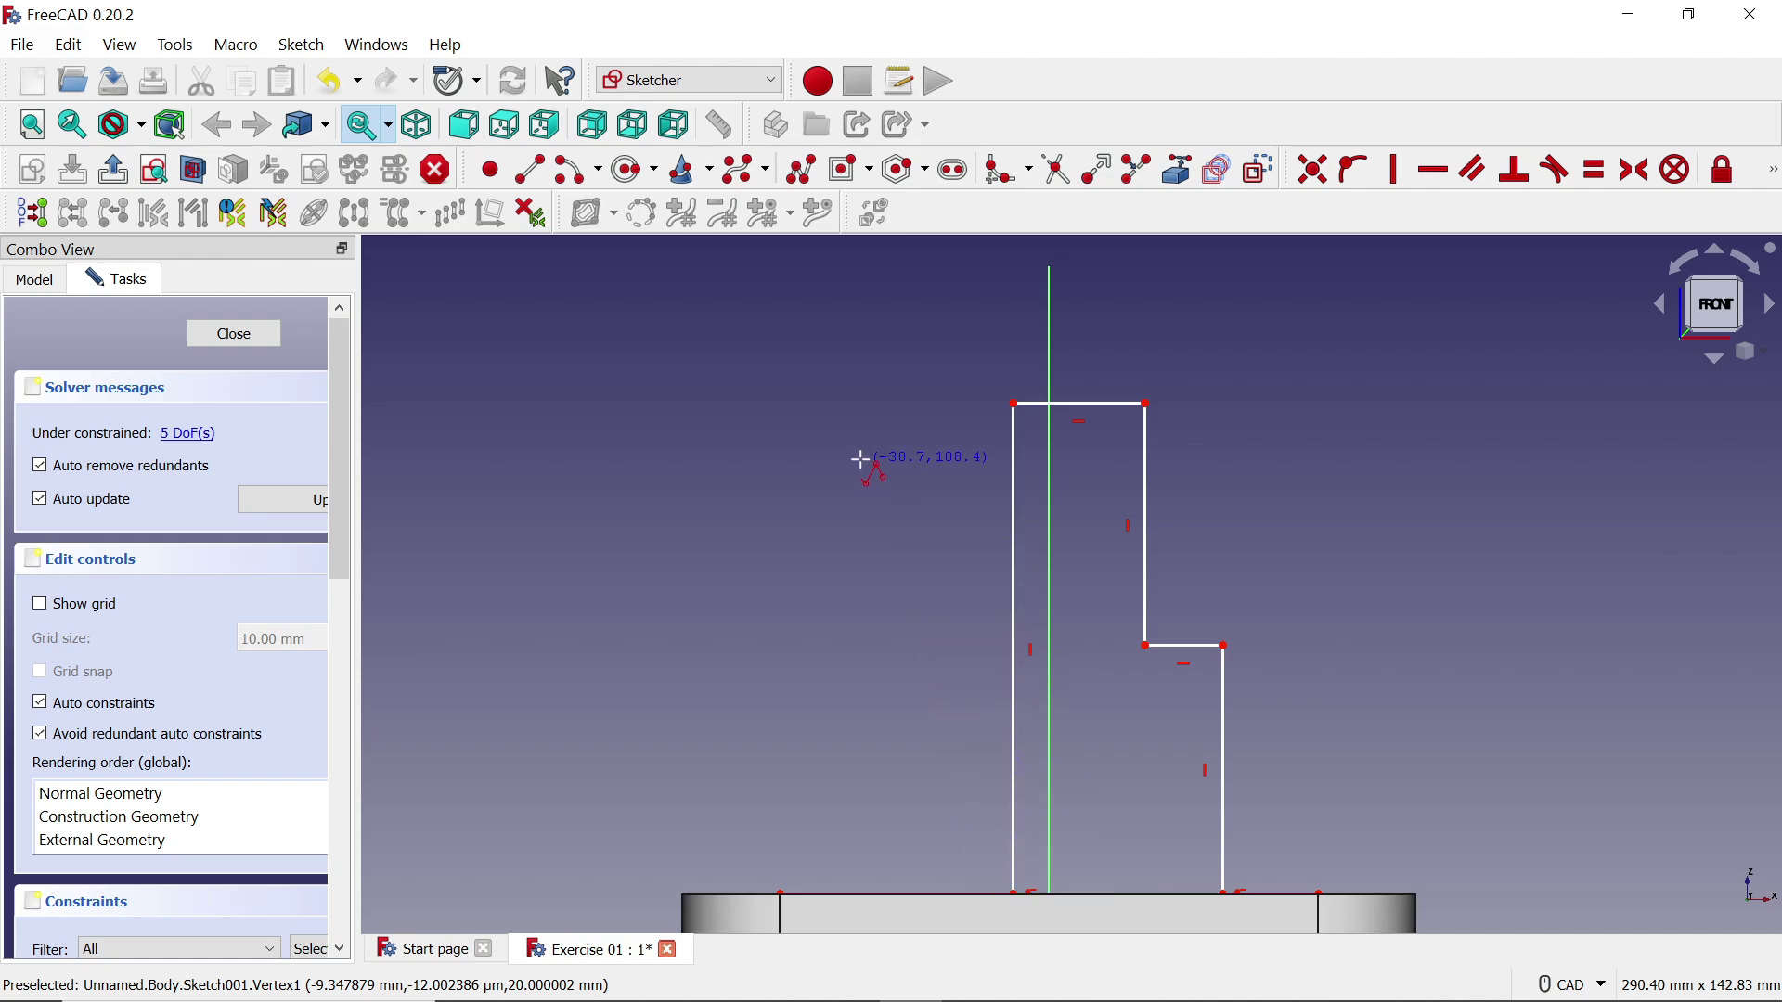
{"action": "right_click", "coordinate": [848, 492]}
Constrain the profile's lower outer vertical line to 75 mm and its upper outer vertical line to 45 mm
{"action": "scroll", "coordinate": [1169, 773], "scroll_direction": "up", "scroll_amount": 1}
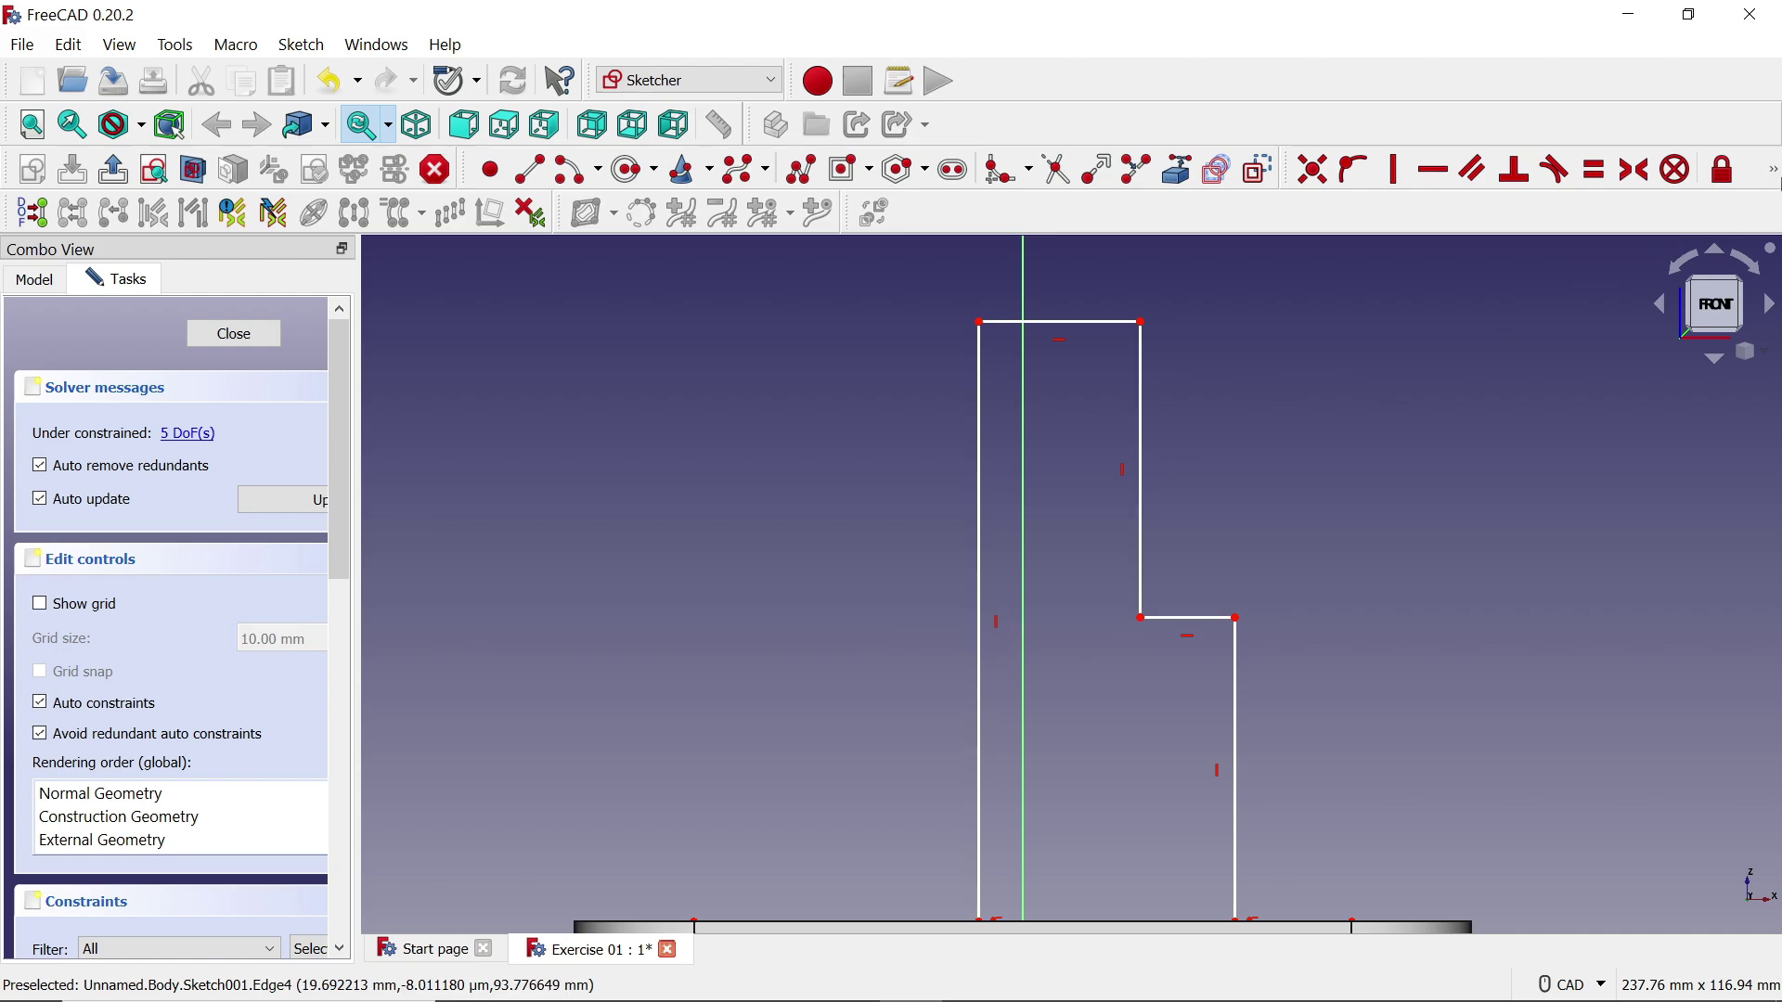
{"action": "scroll", "coordinate": [1243, 566], "scroll_direction": "down", "scroll_amount": 2}
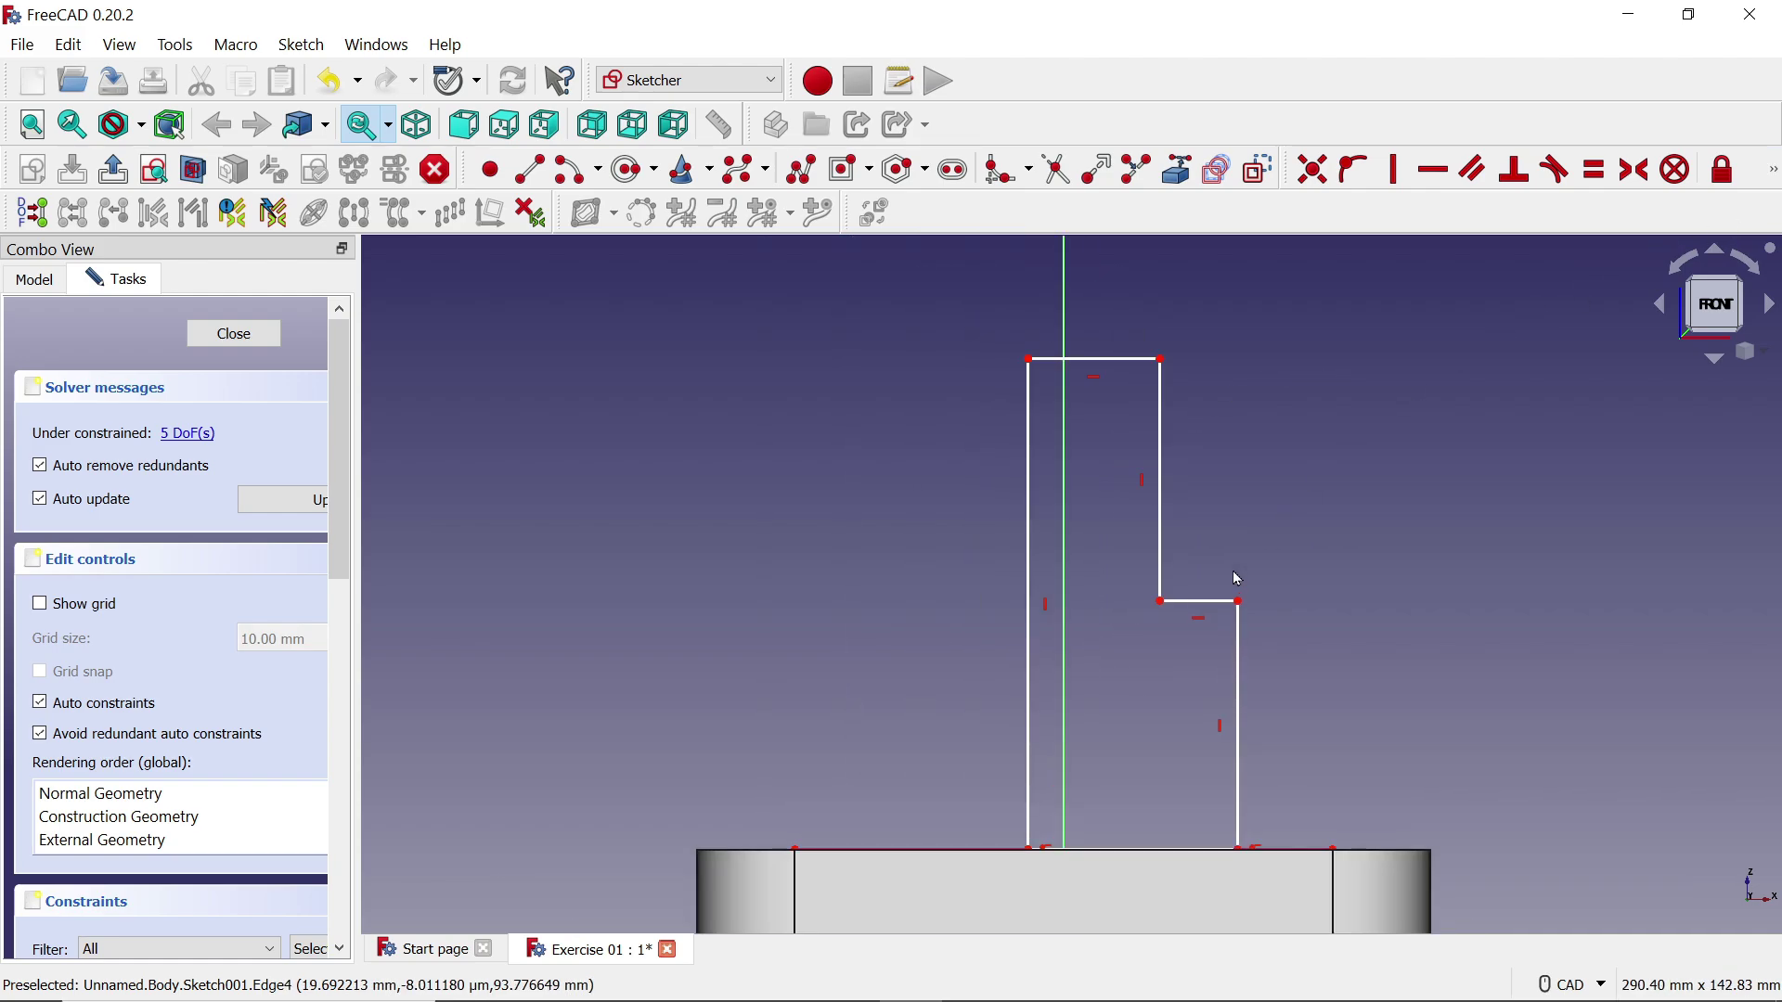
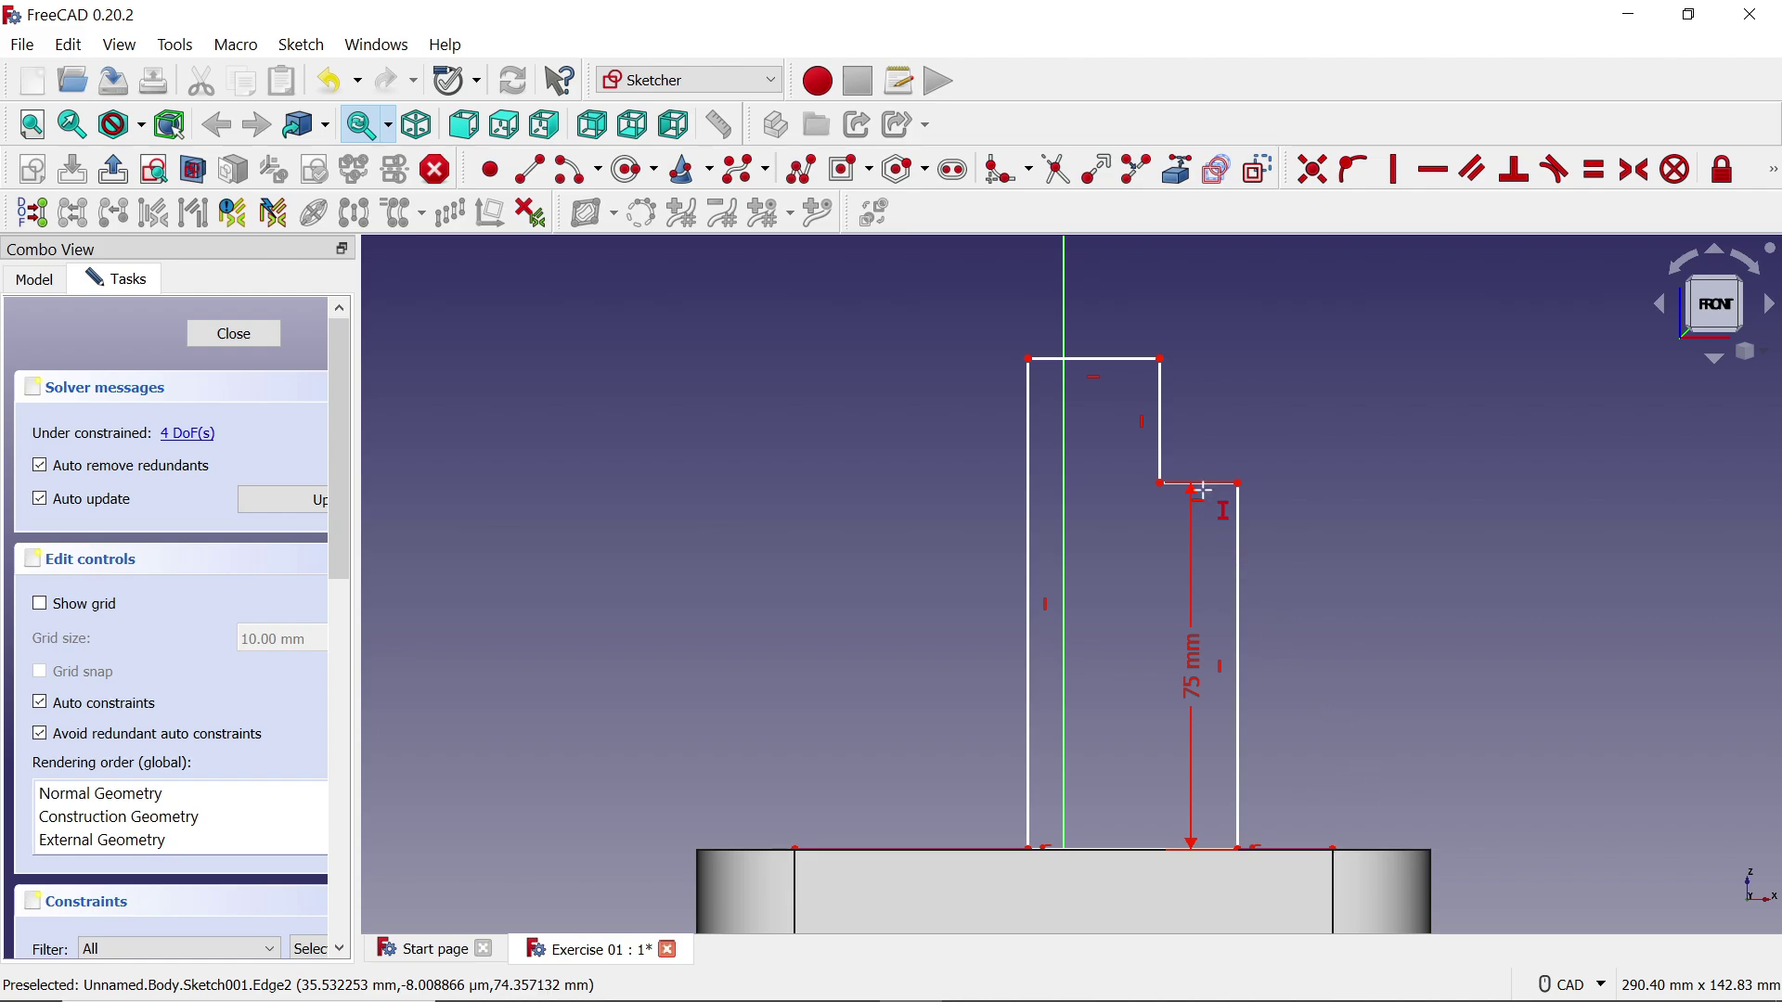
{"action": "left_click", "coordinate": [1162, 430]}
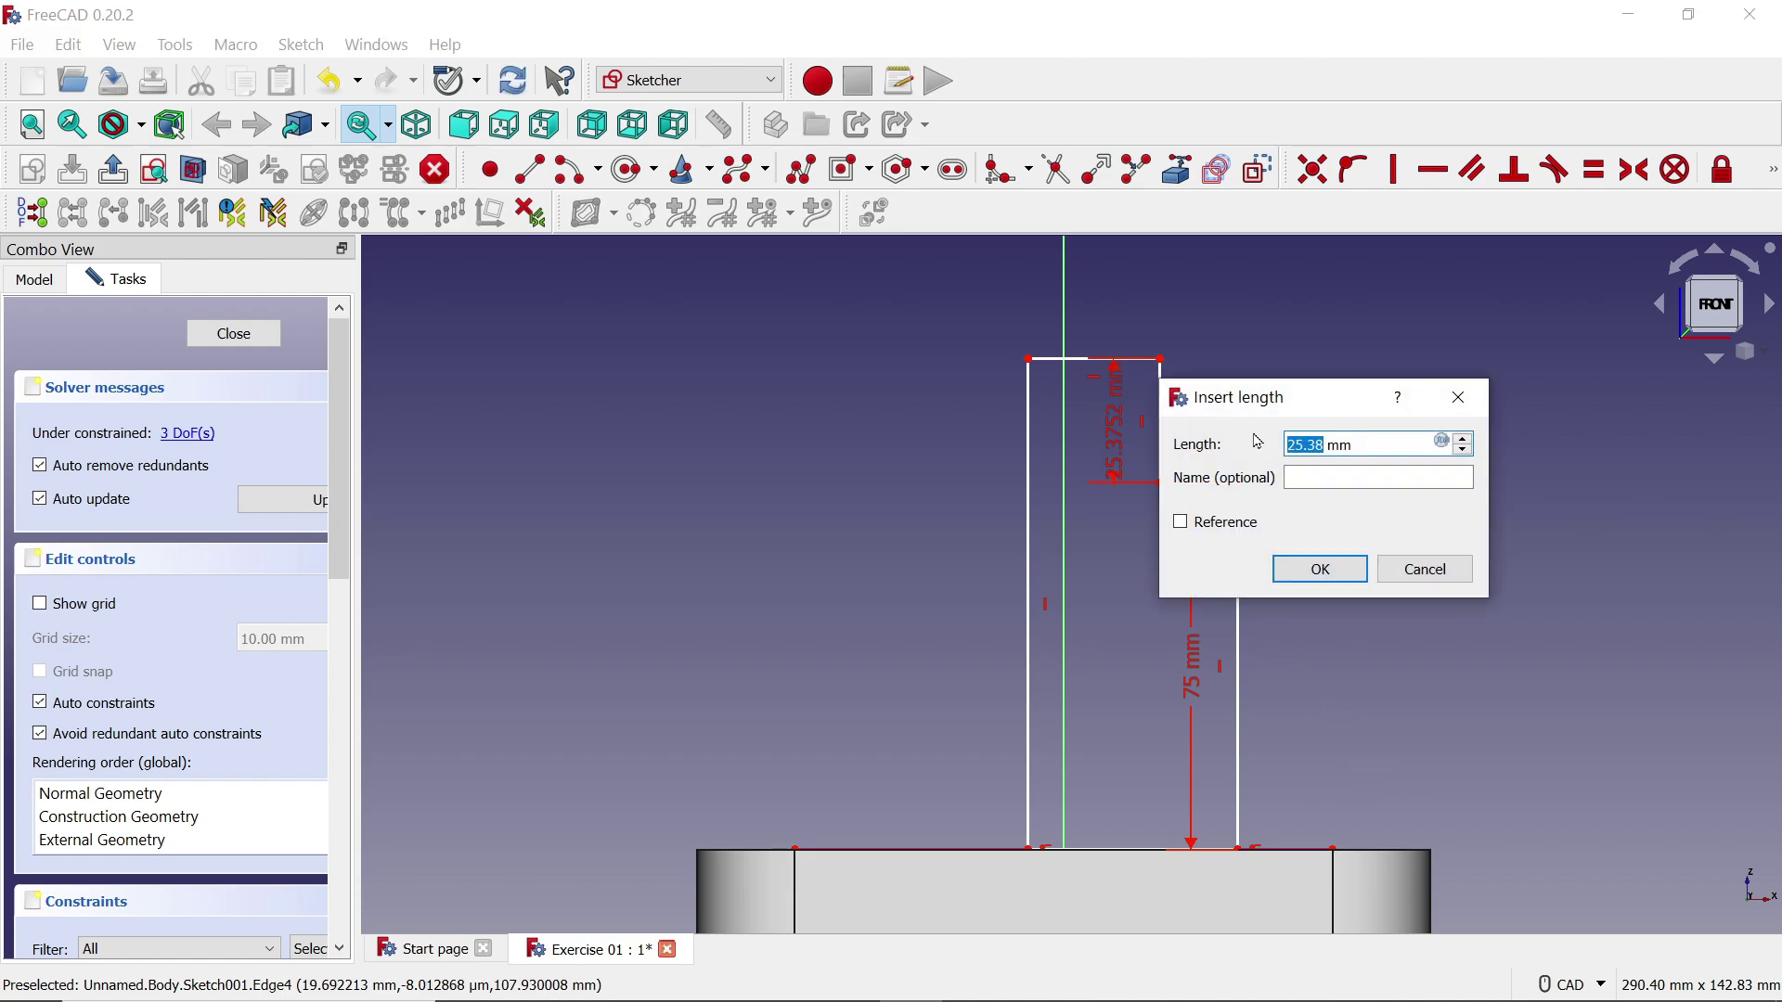
{"action": "type", "text": "45"}
{"action": "left_click", "coordinate": [1324, 577]}
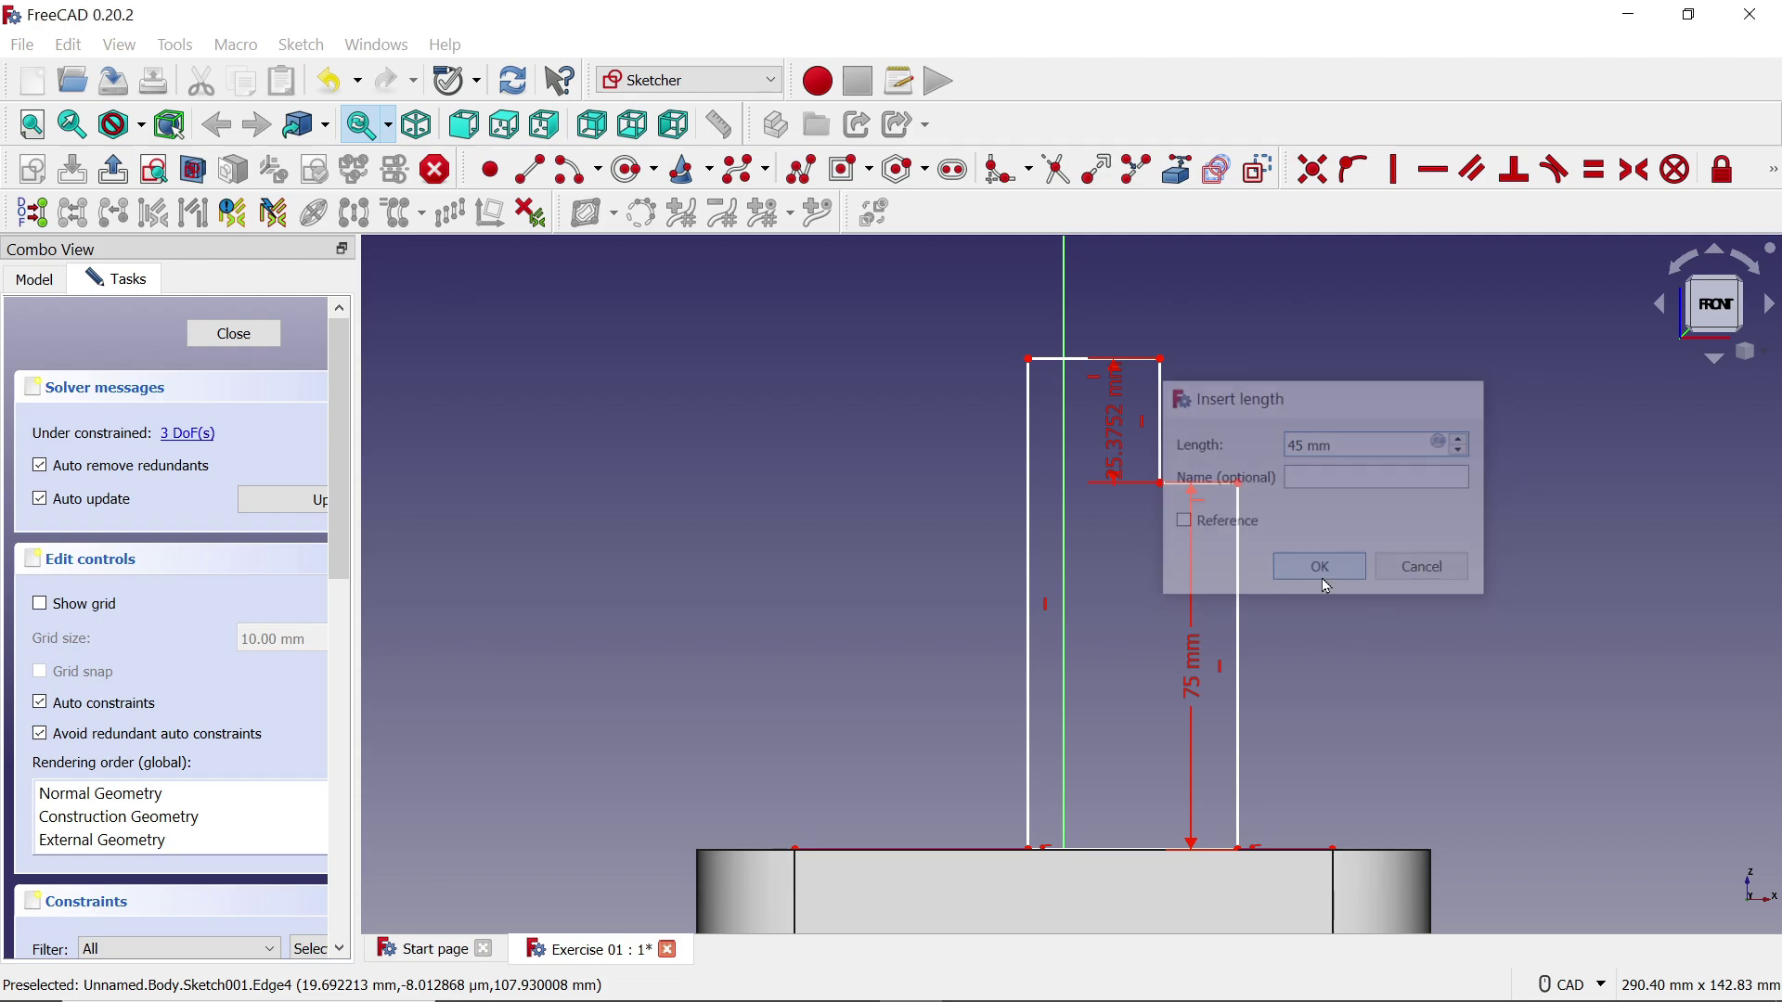
Constrain the horizontal length of the profile's bottom line to 45 mm
{"action": "left_click", "coordinate": [1777, 177]}
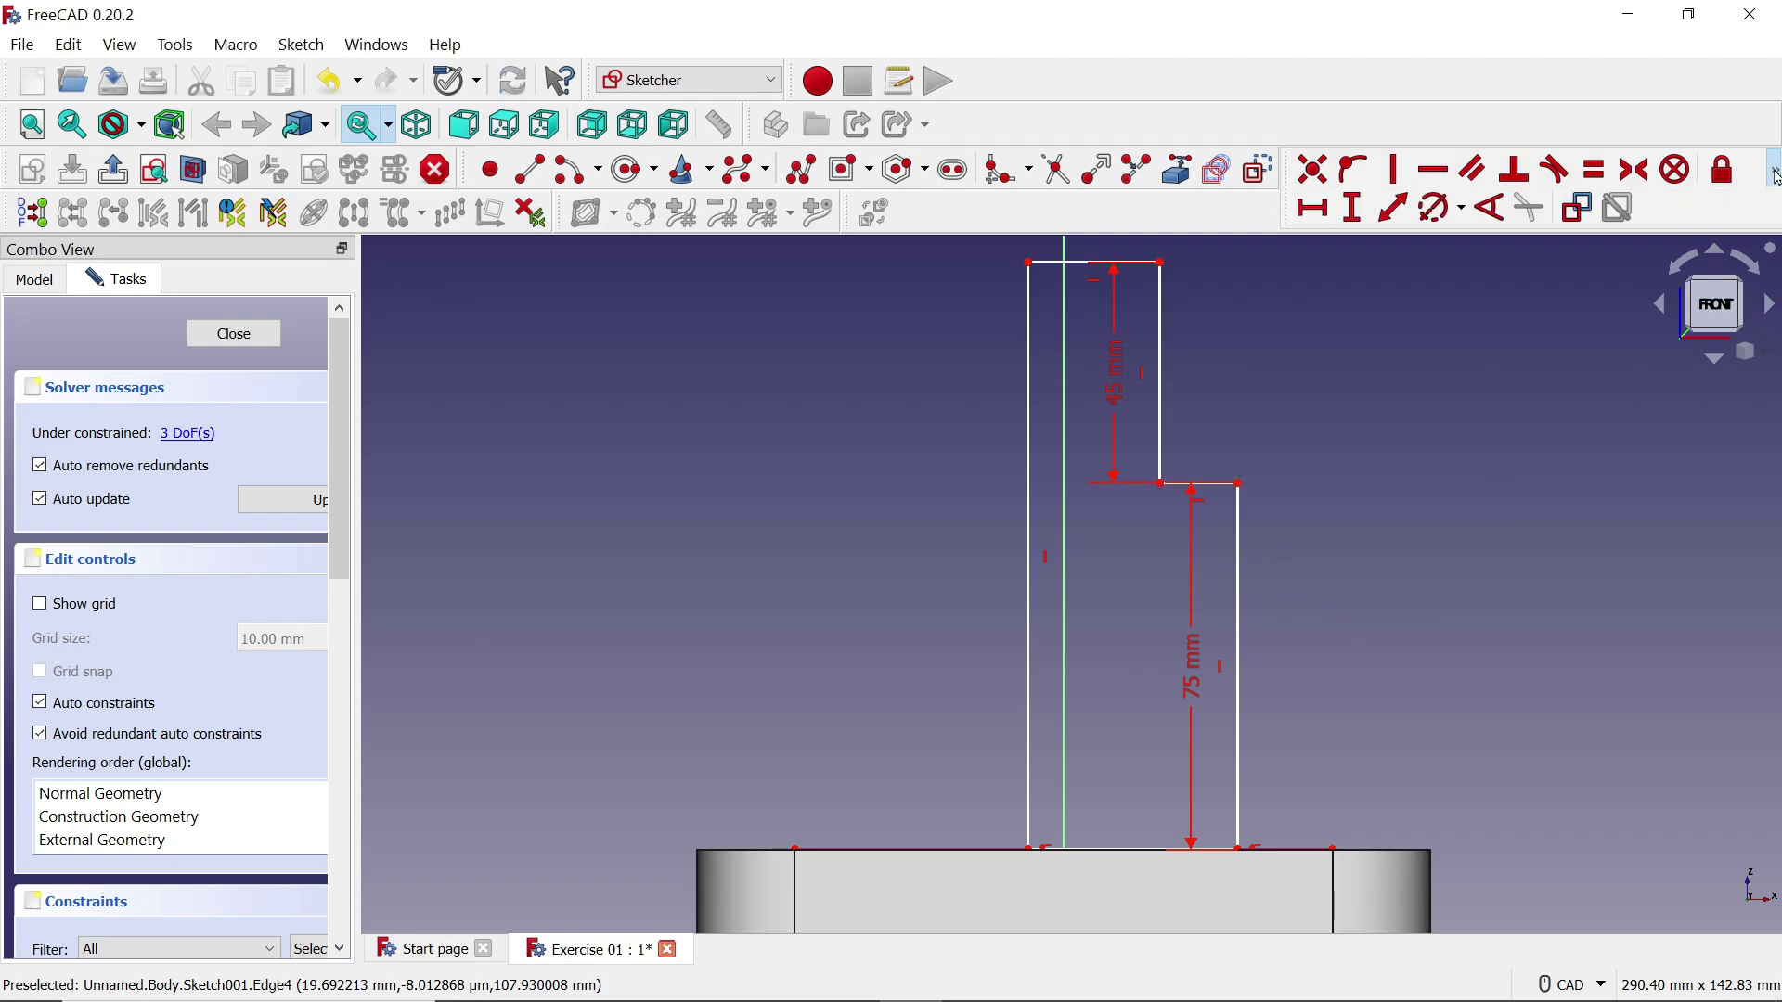
{"action": "left_click", "coordinate": [1316, 211]}
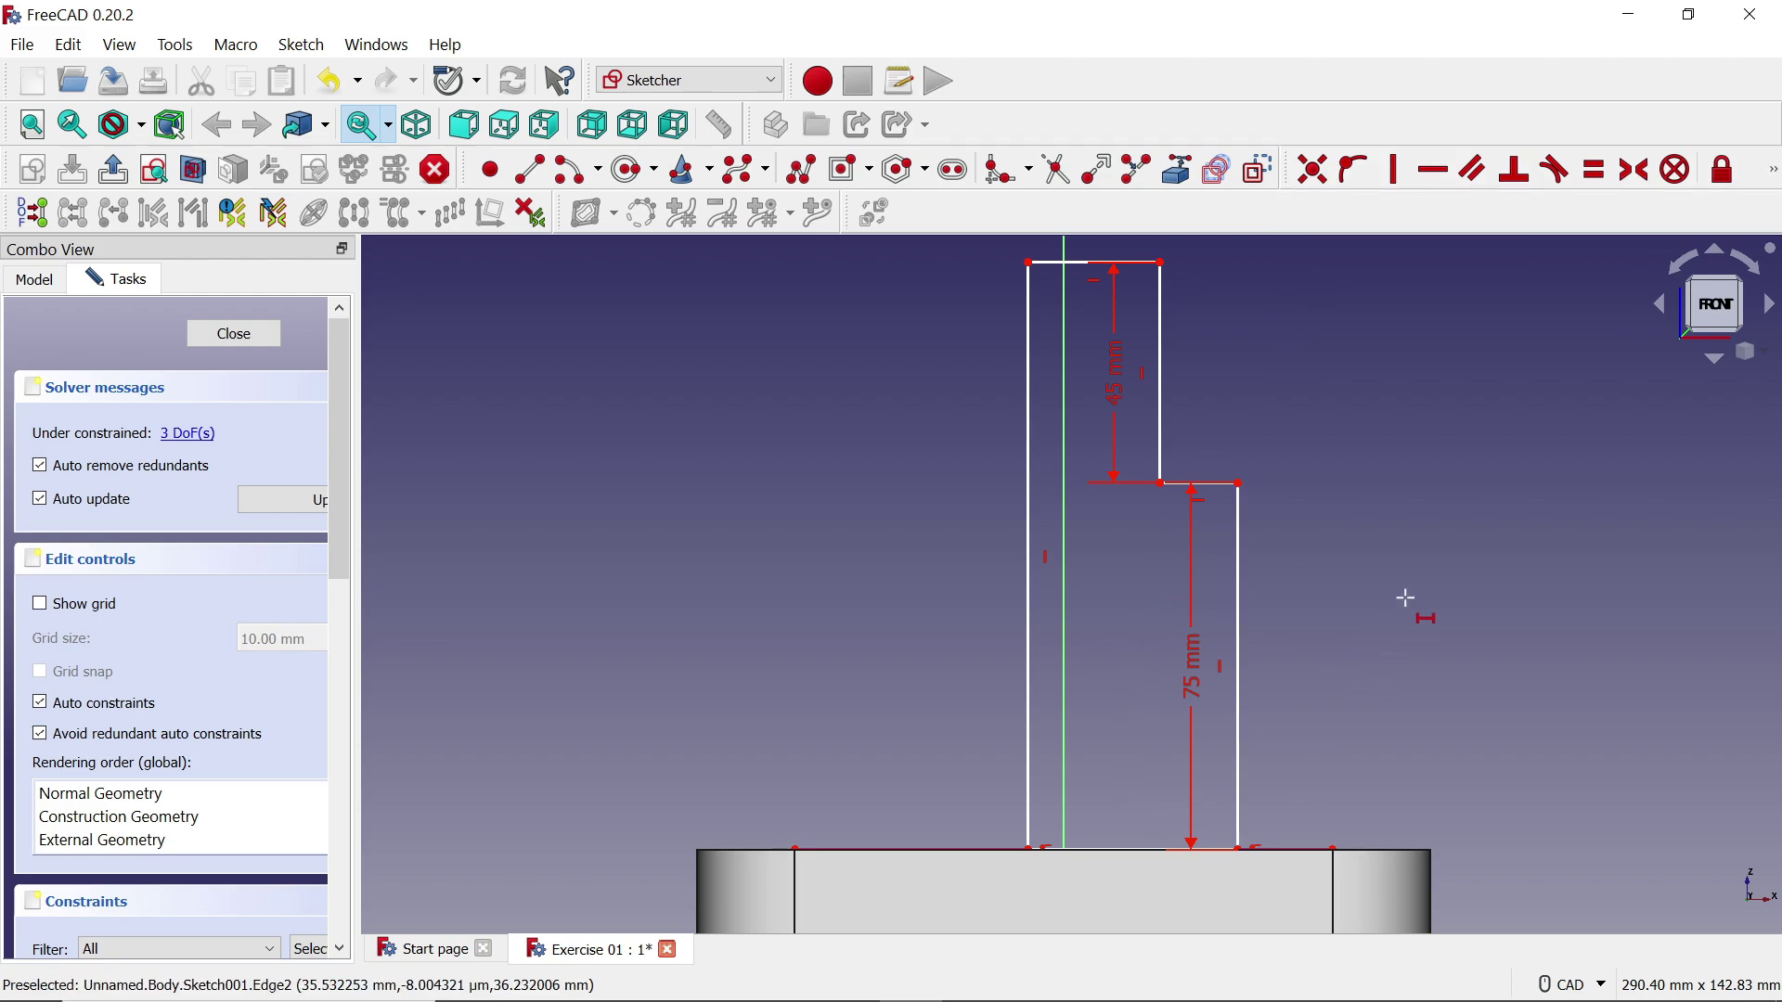
{"action": "middle_click_drag", "start_coordinate": [1420, 569], "coordinate": [1389, 608]}
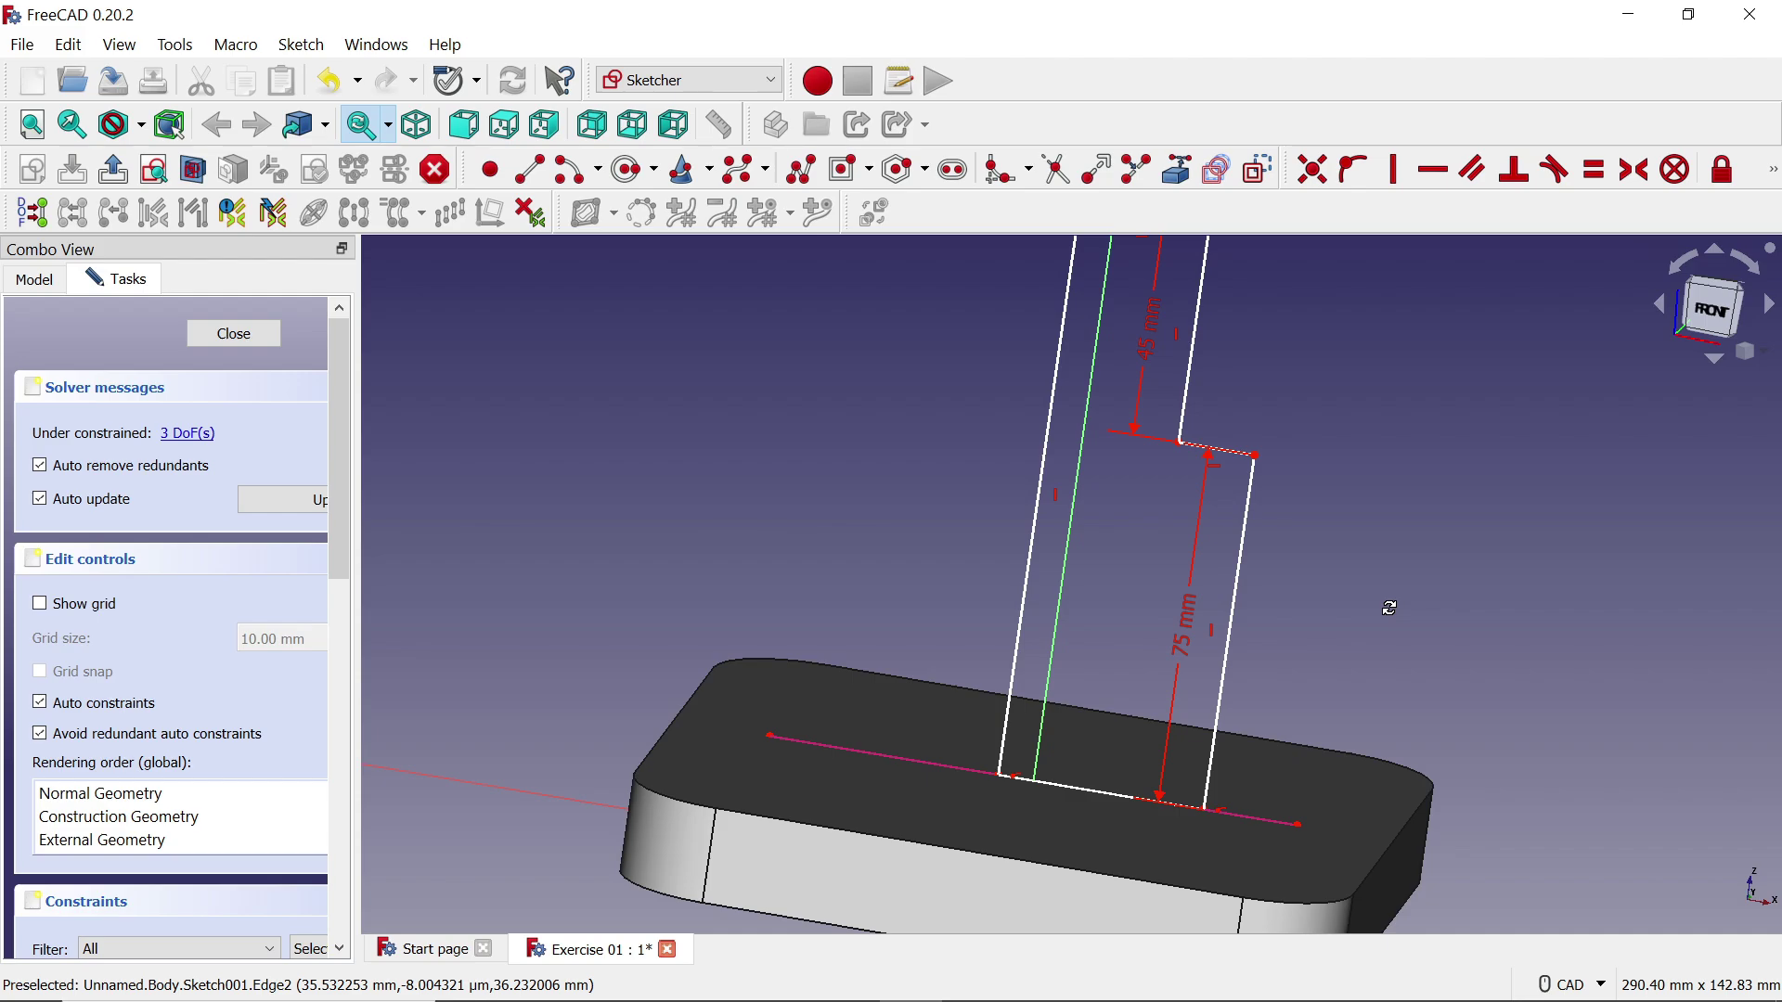
{"action": "left_click", "coordinate": [1114, 795]}
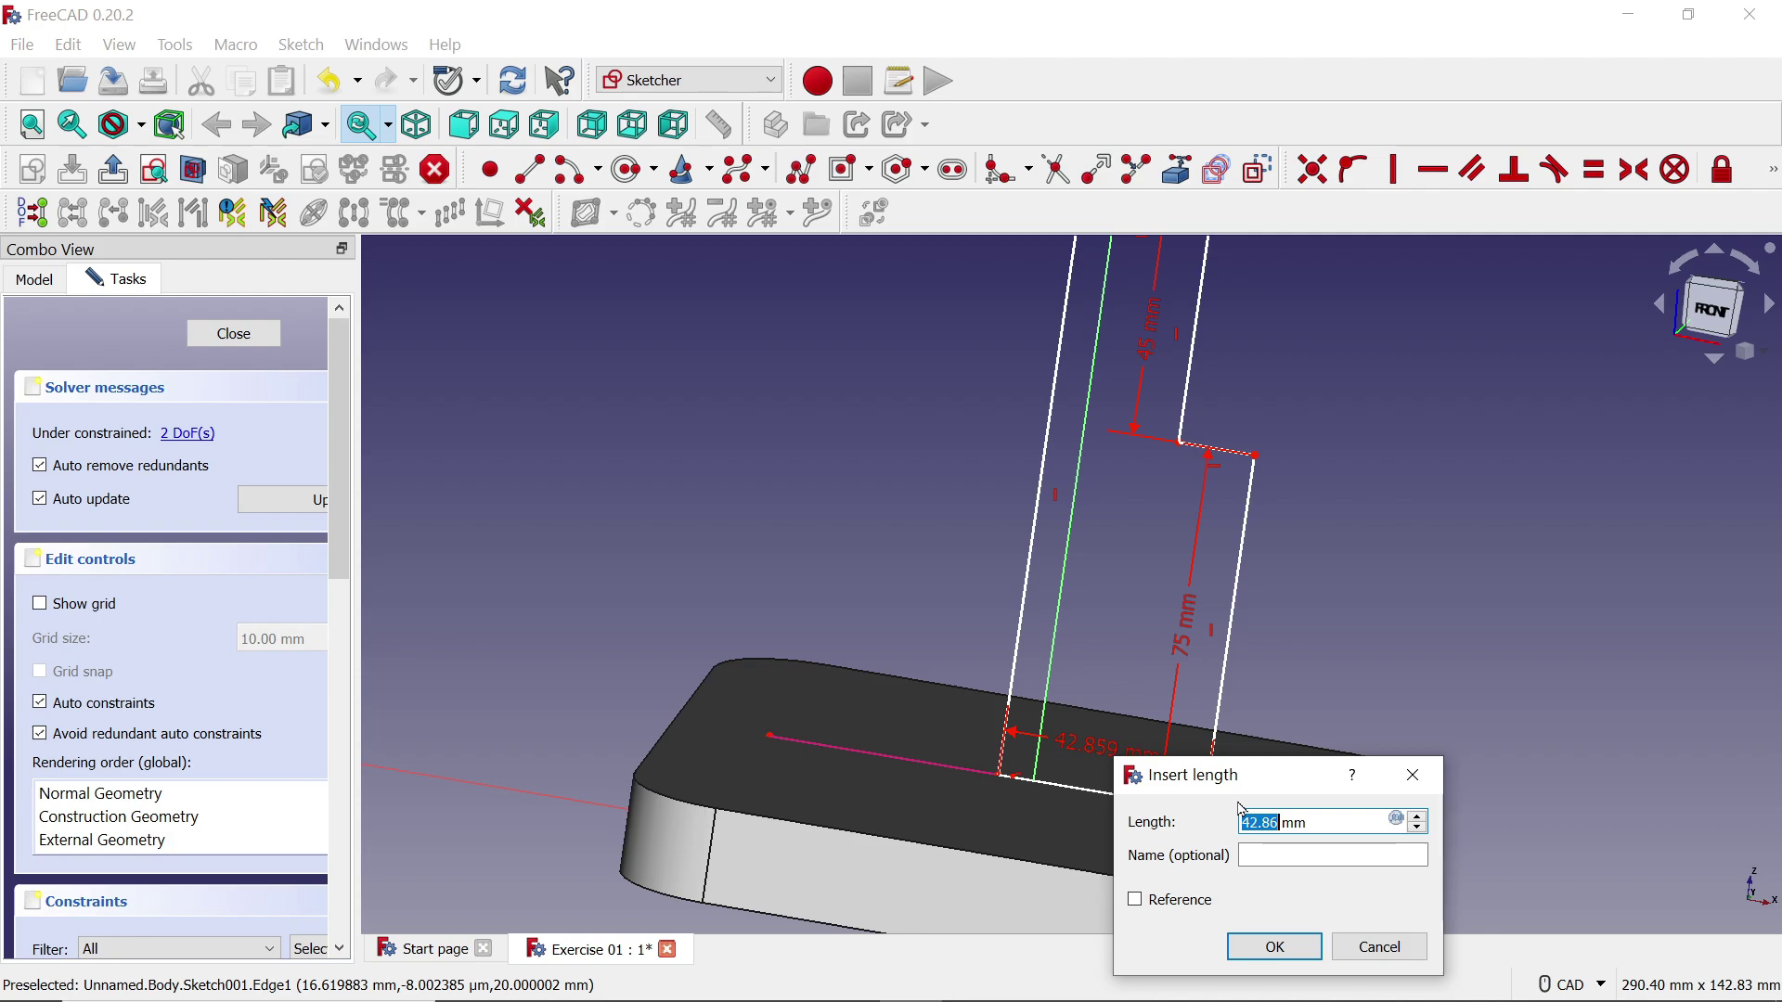
{"action": "type", "text": "45"}
{"action": "key", "text": "Return"}
Constrain the horizontal length of the profile's top line to 30 mm
{"action": "scroll", "coordinate": [1216, 557], "scroll_direction": "up", "scroll_amount": 2}
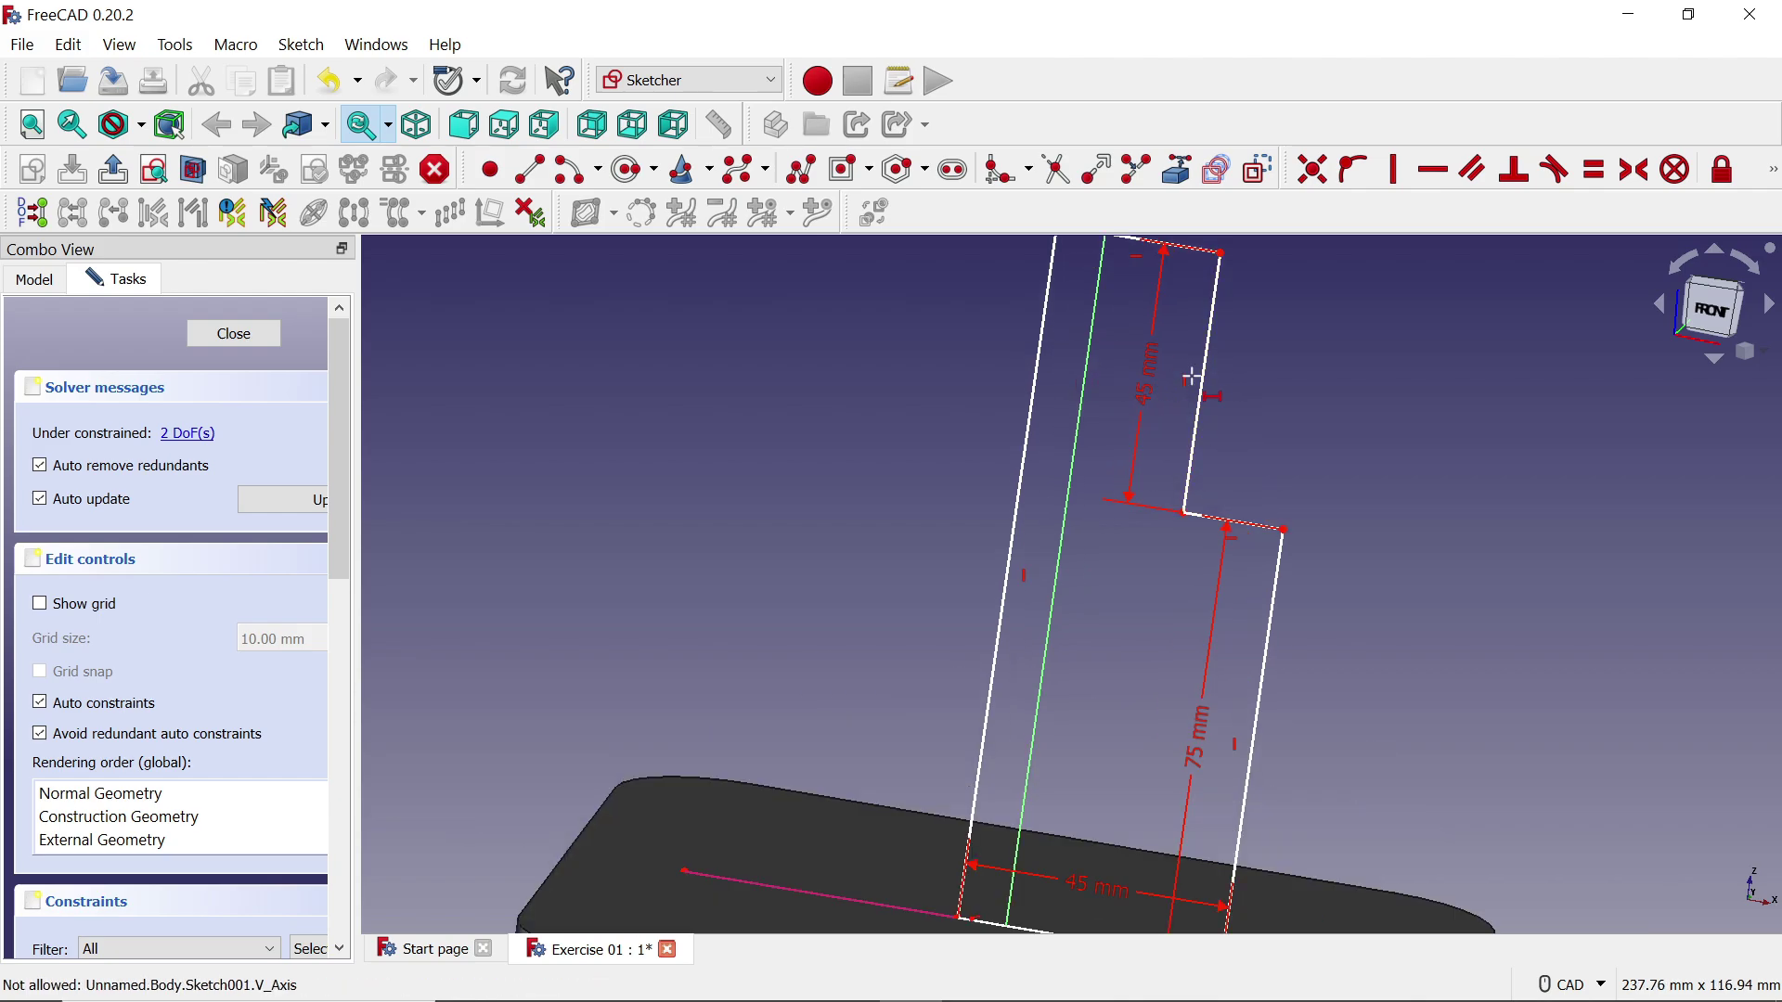
{"action": "scroll", "coordinate": [1193, 376], "scroll_direction": "up", "scroll_amount": 1}
{"action": "scroll", "coordinate": [1188, 369], "scroll_direction": "down", "scroll_amount": 4}
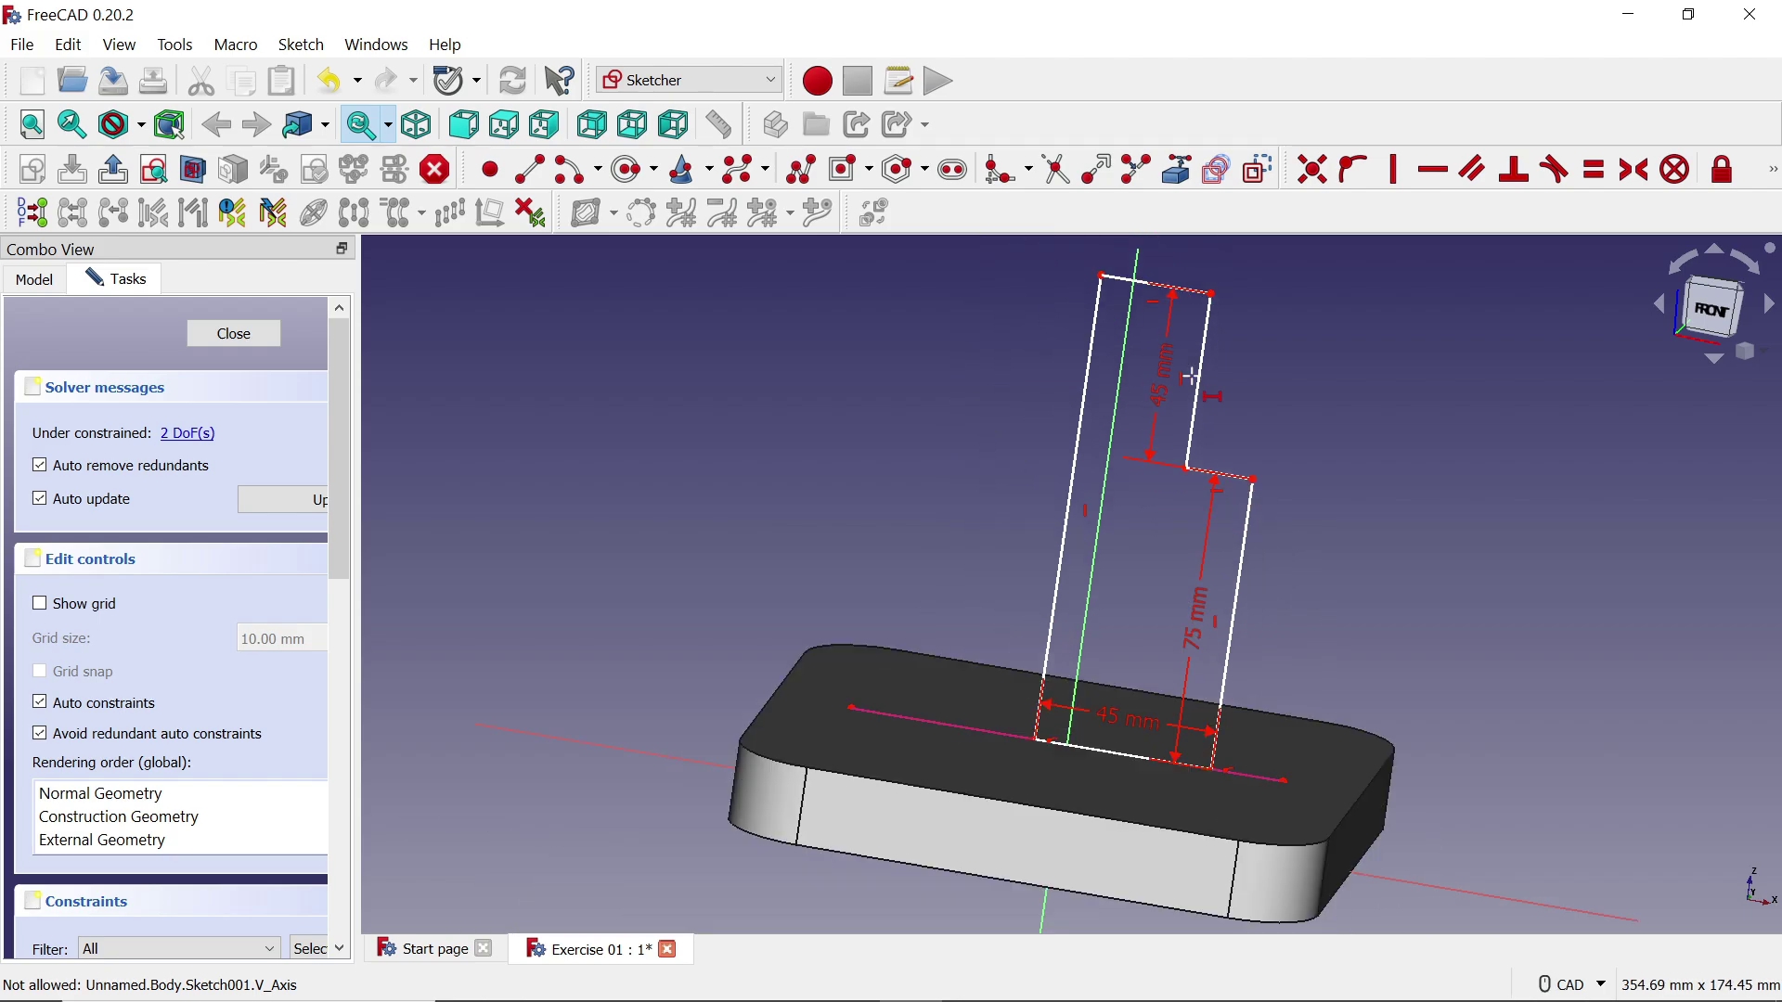
{"action": "scroll", "coordinate": [1160, 279], "scroll_direction": "up", "scroll_amount": 2}
{"action": "scroll", "coordinate": [1157, 271], "scroll_direction": "up", "scroll_amount": 3}
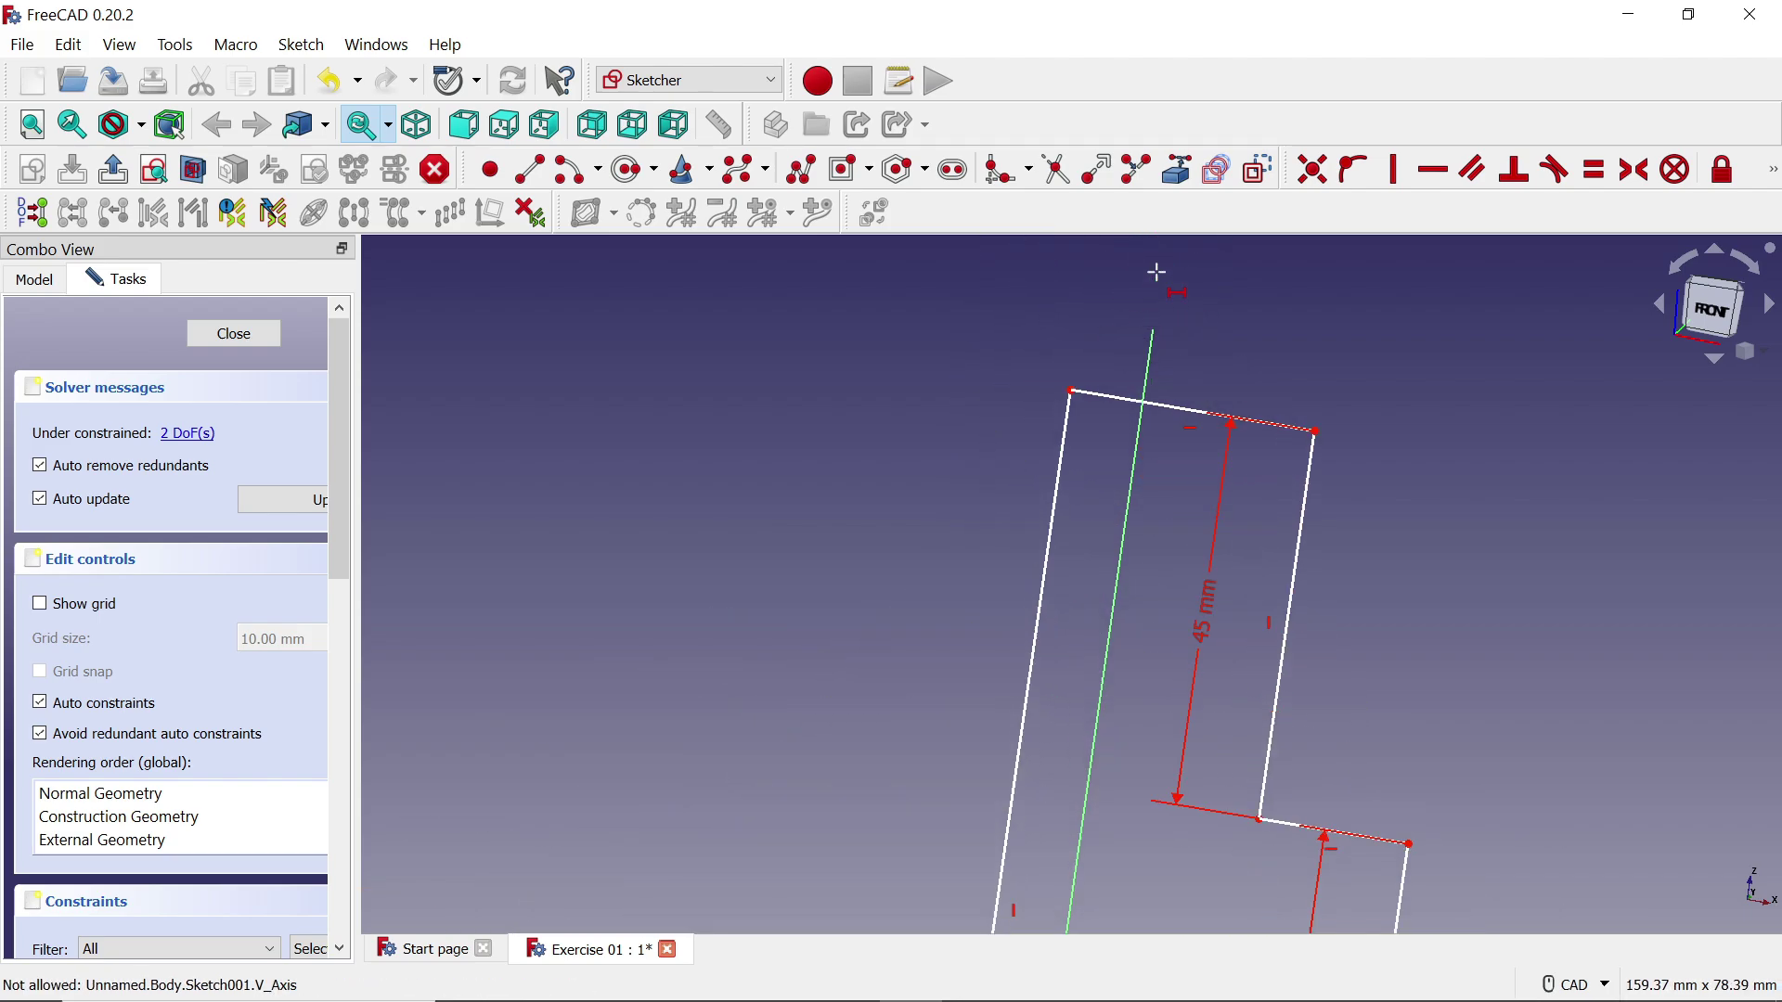
{"action": "left_click", "coordinate": [1171, 406]}
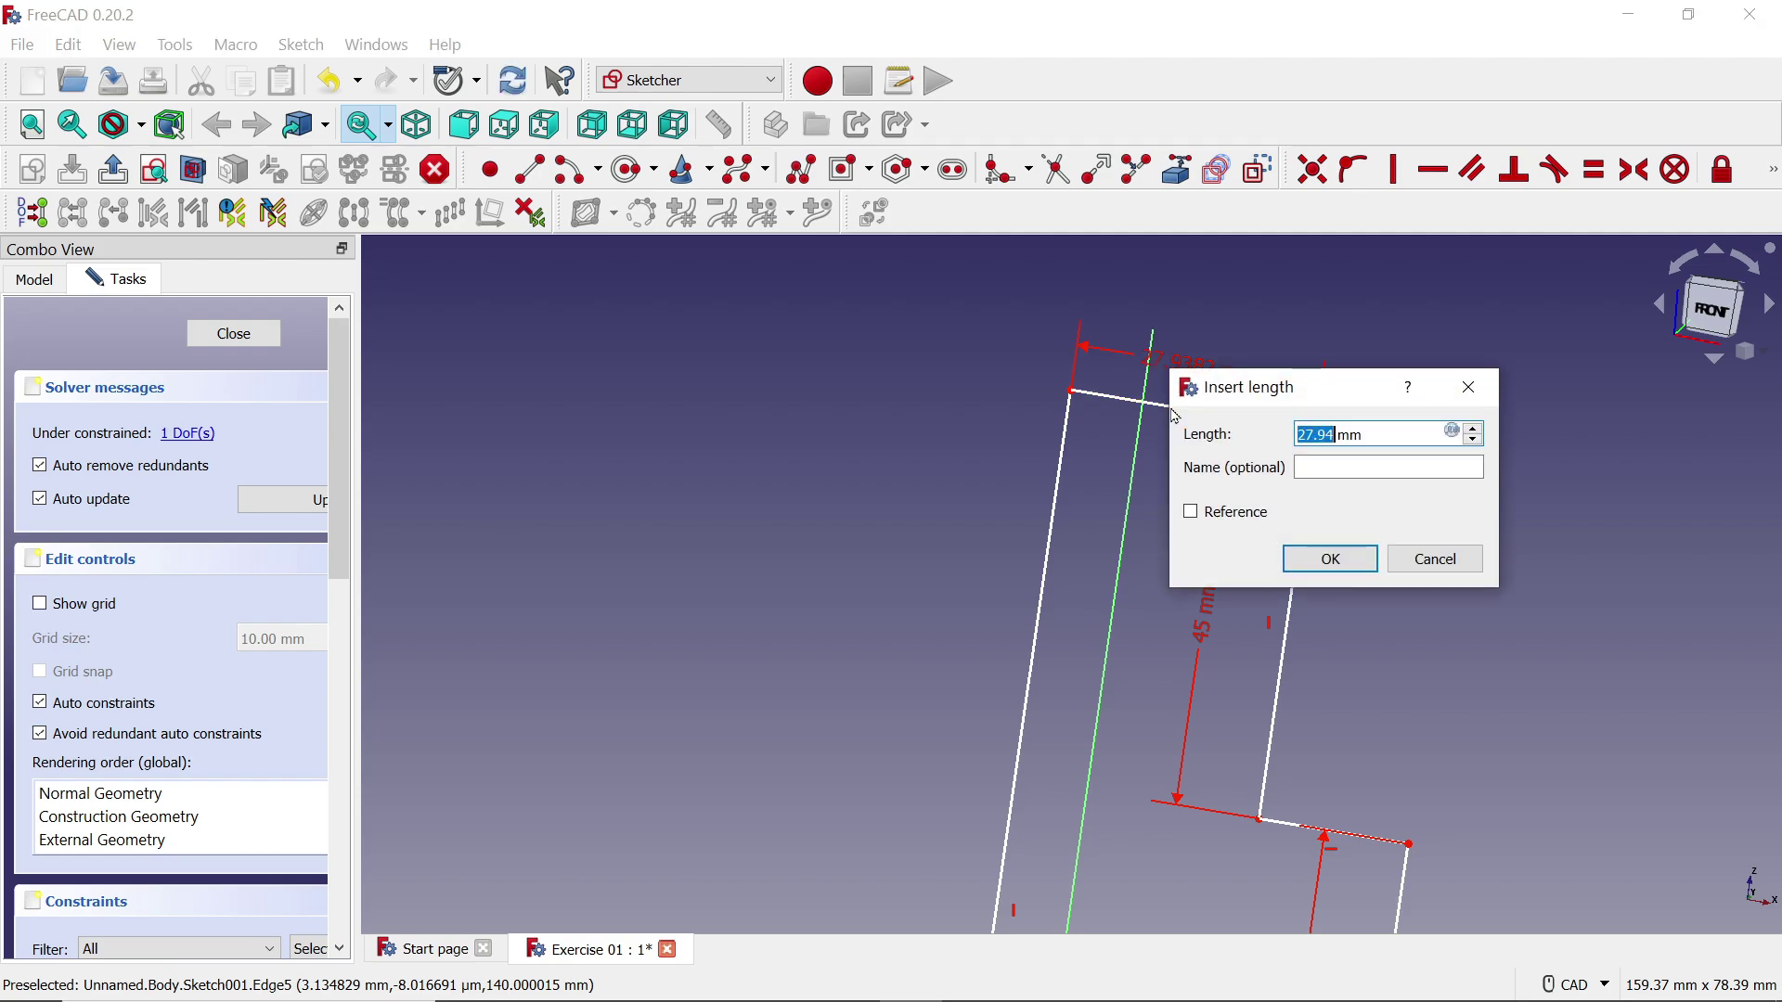
{"action": "type", "text": "30"}
{"action": "left_click", "coordinate": [1330, 560]}
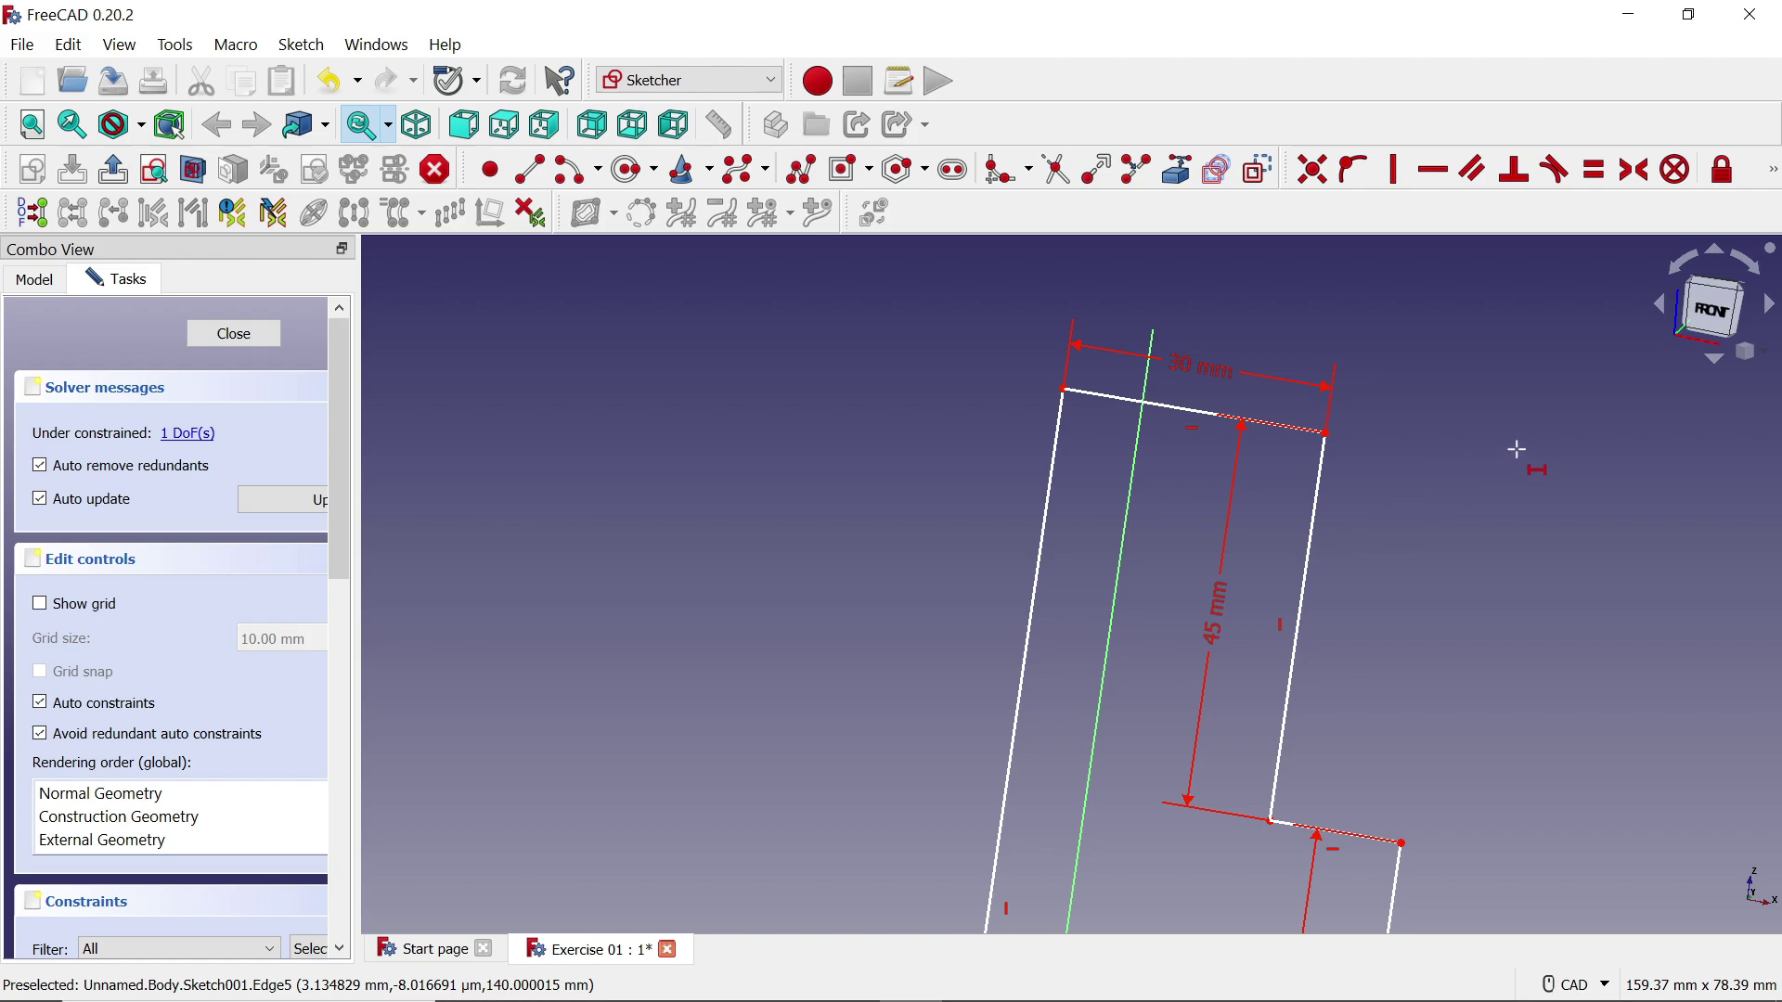
Return to the front view and constrain the profile's upper-left corner onto the vertical sketch axis
{"action": "left_click", "coordinate": [1710, 313]}
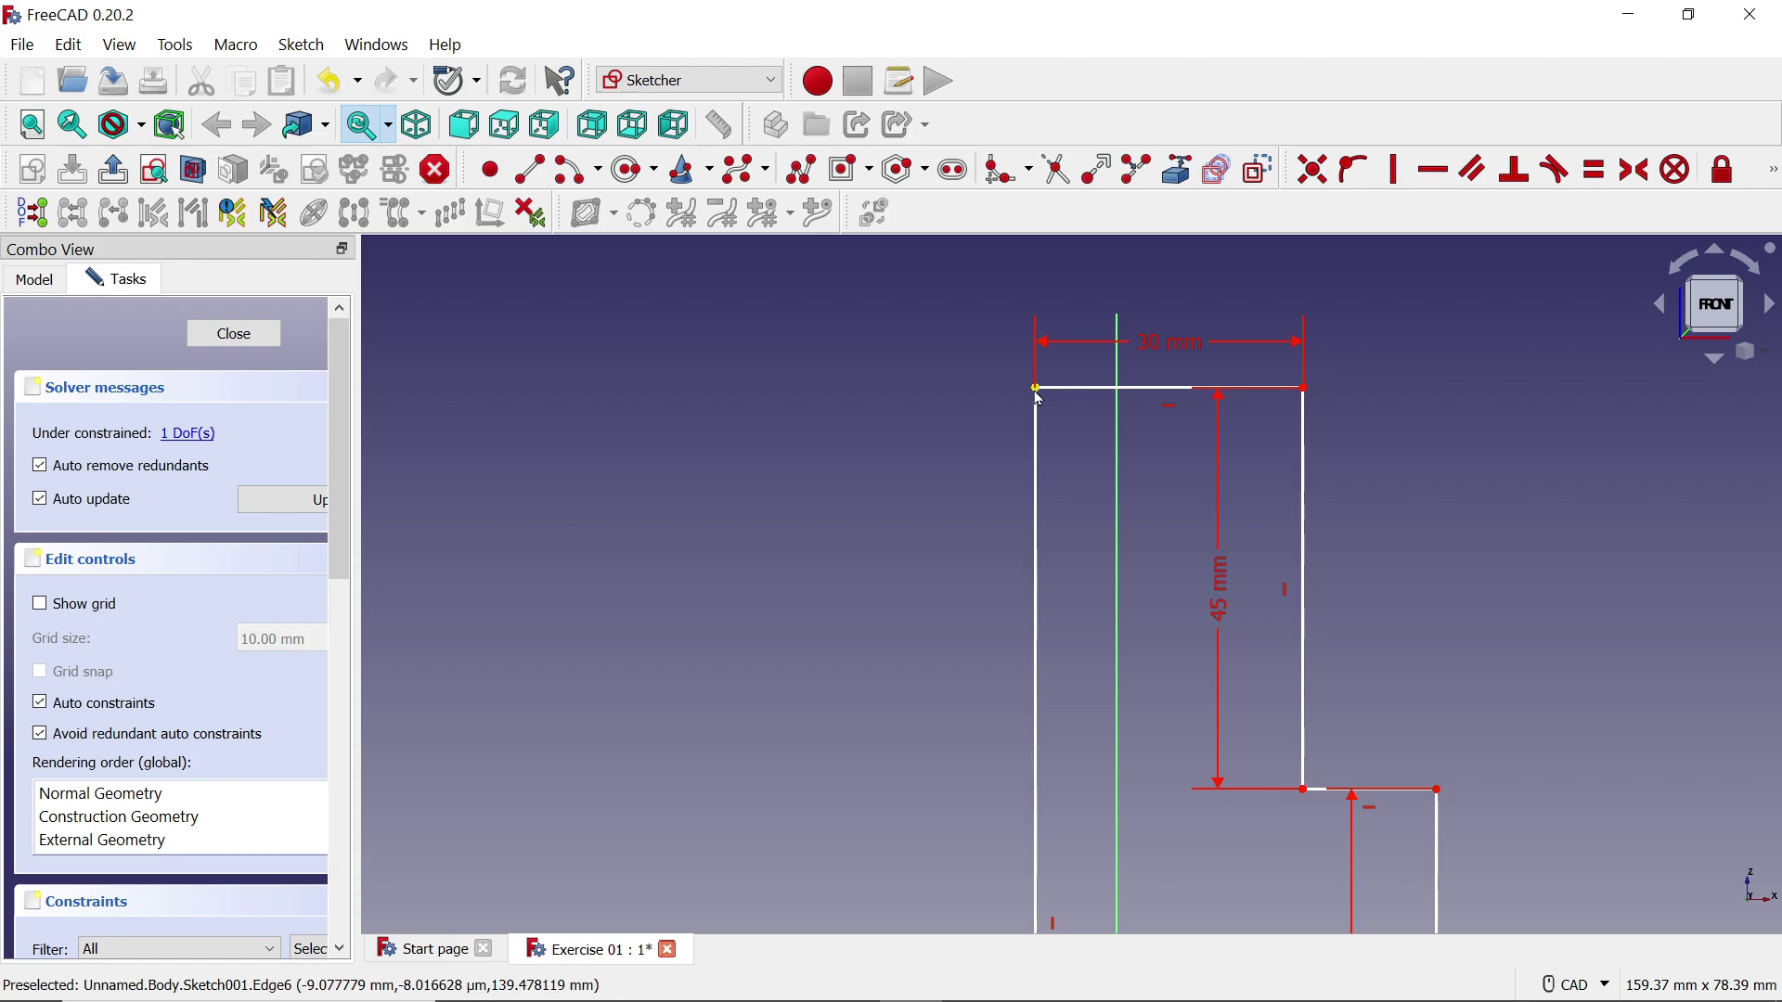
{"action": "left_click", "coordinate": [1363, 170]}
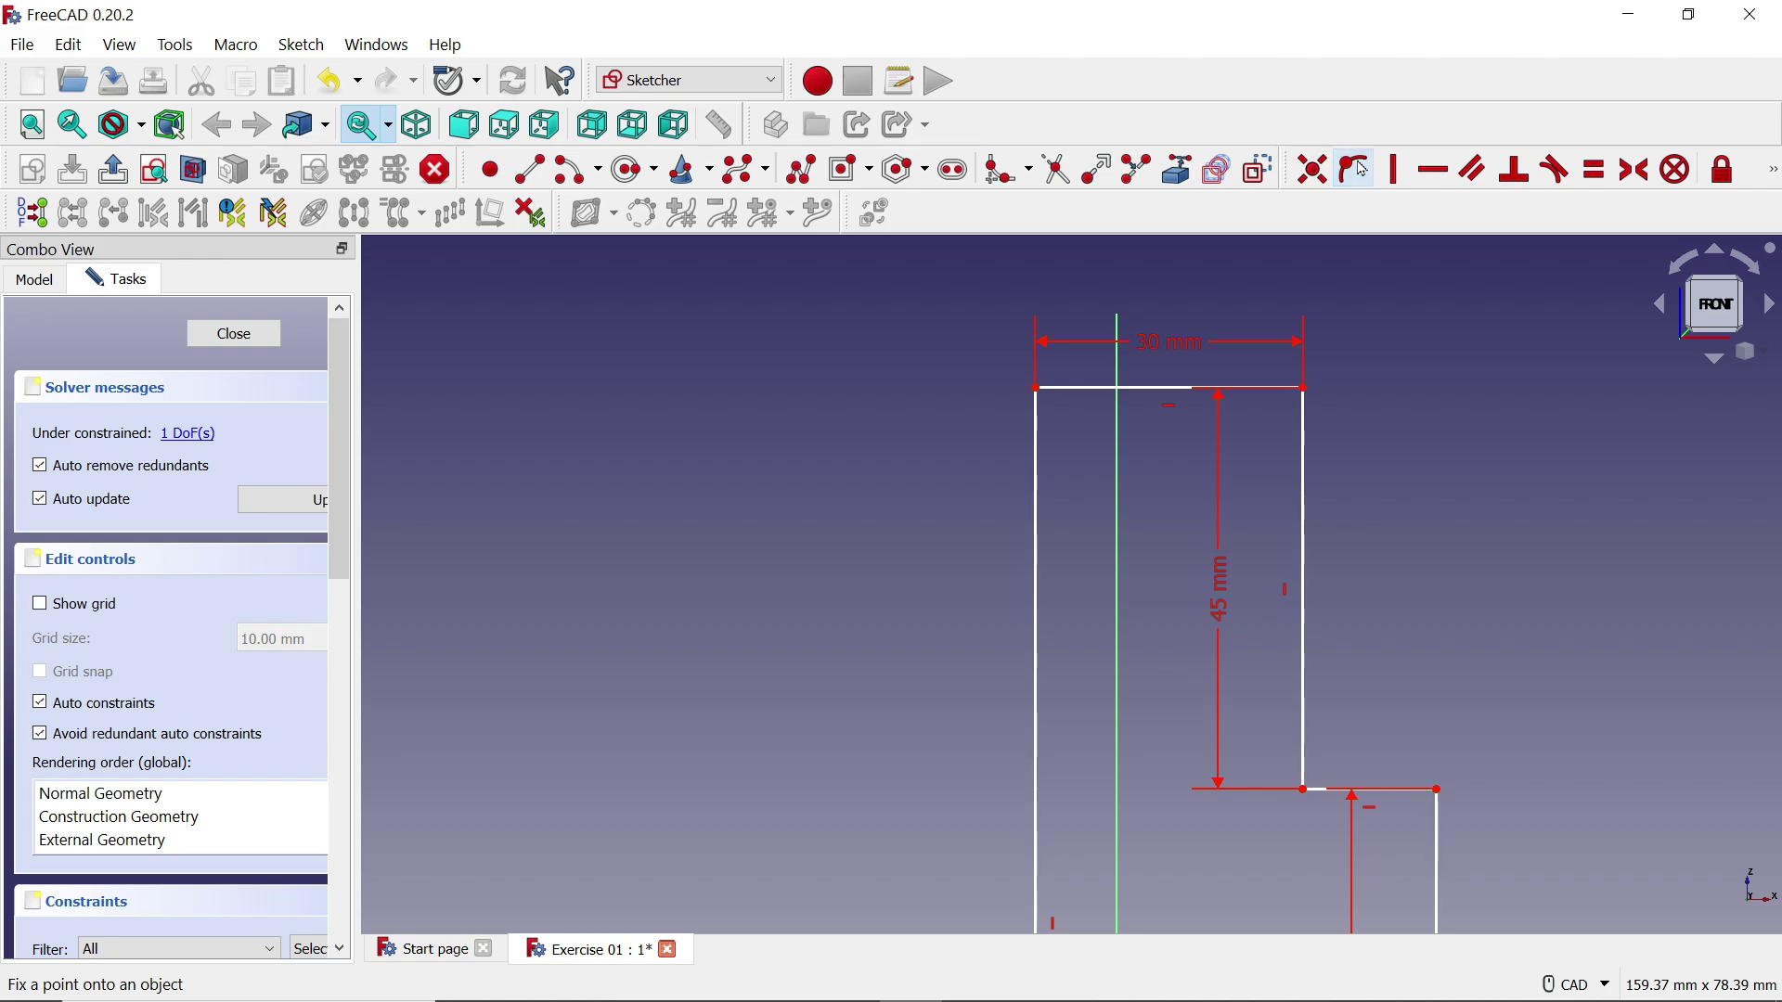
{"action": "left_click", "coordinate": [1035, 388]}
{"action": "left_click", "coordinate": [1117, 379]}
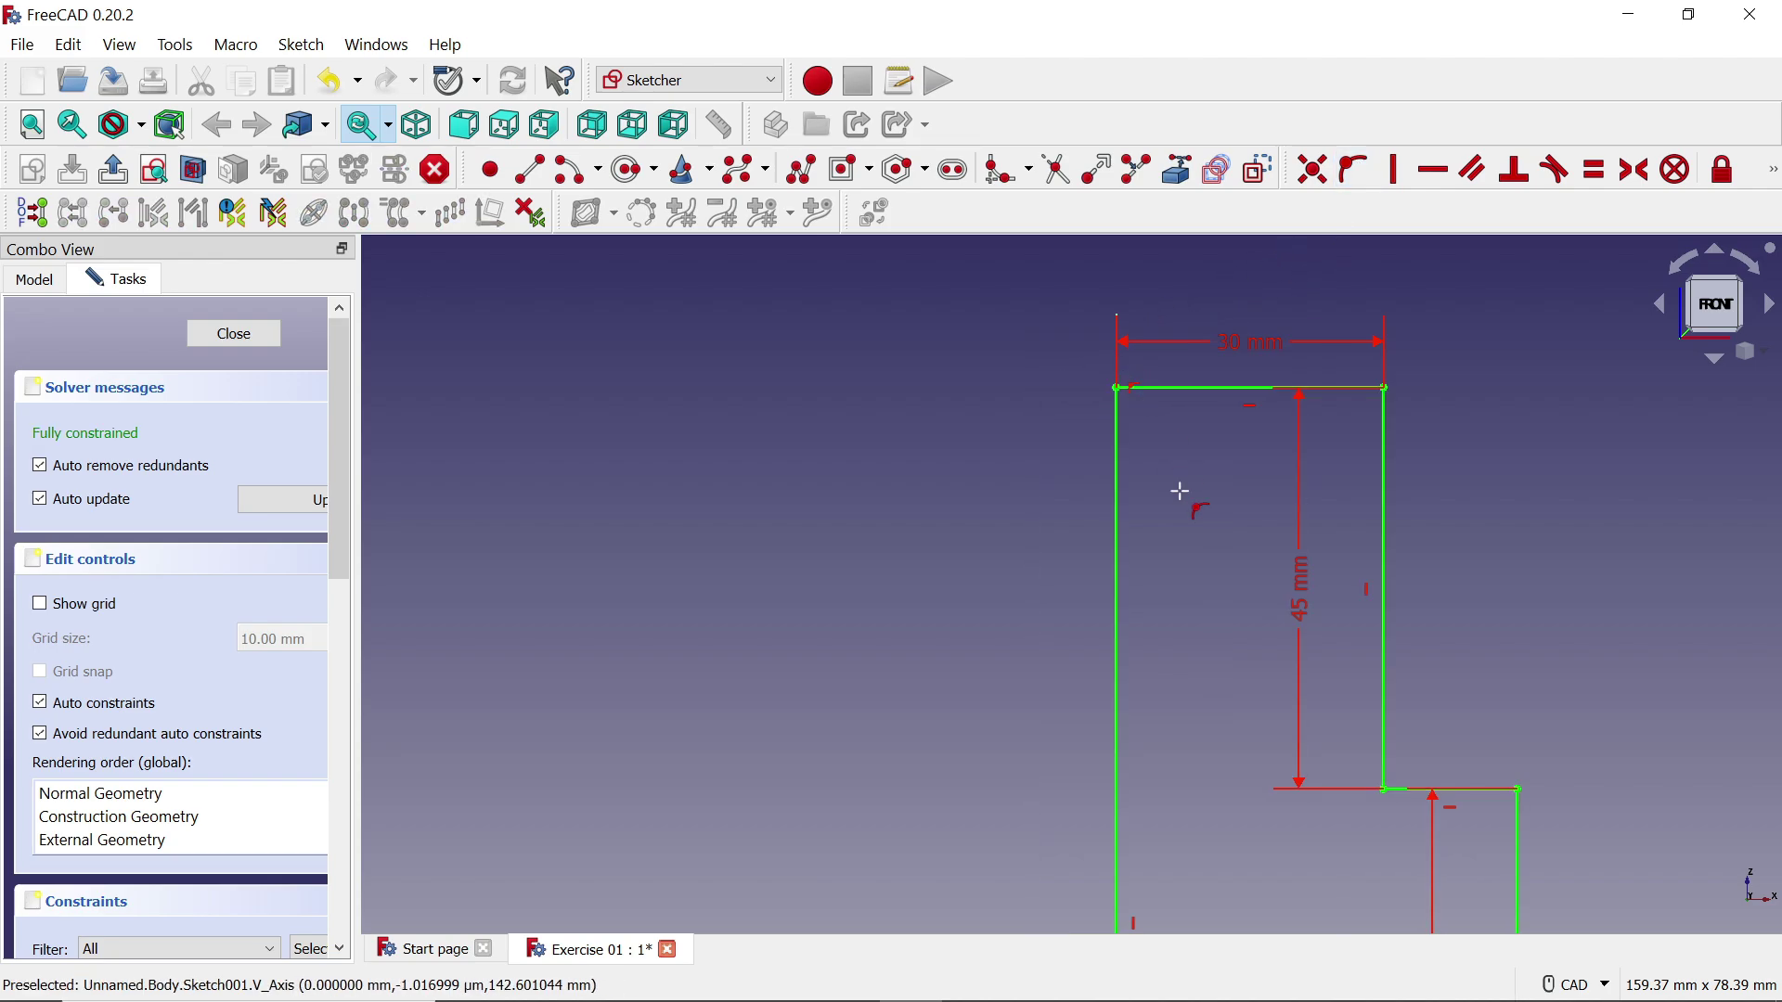
{"action": "scroll", "coordinate": [1149, 433], "scroll_direction": "down", "scroll_amount": 5}
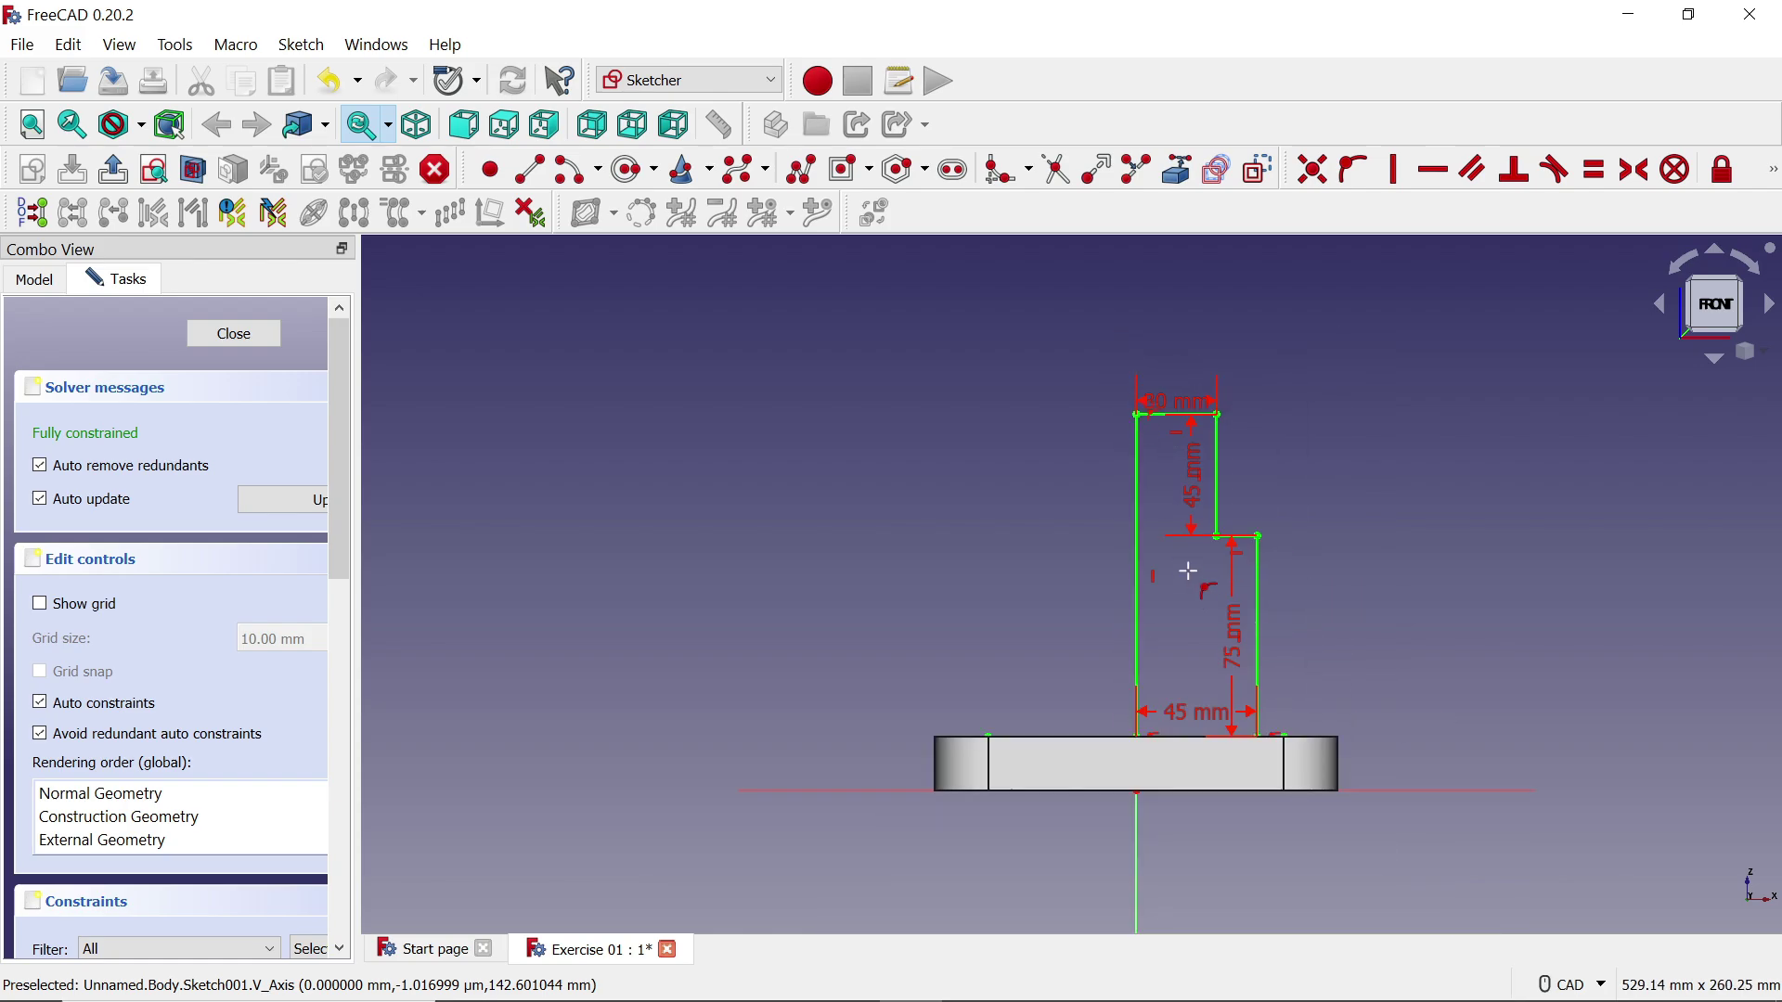
{"action": "scroll", "coordinate": [1194, 594], "scroll_direction": "up", "scroll_amount": 2}
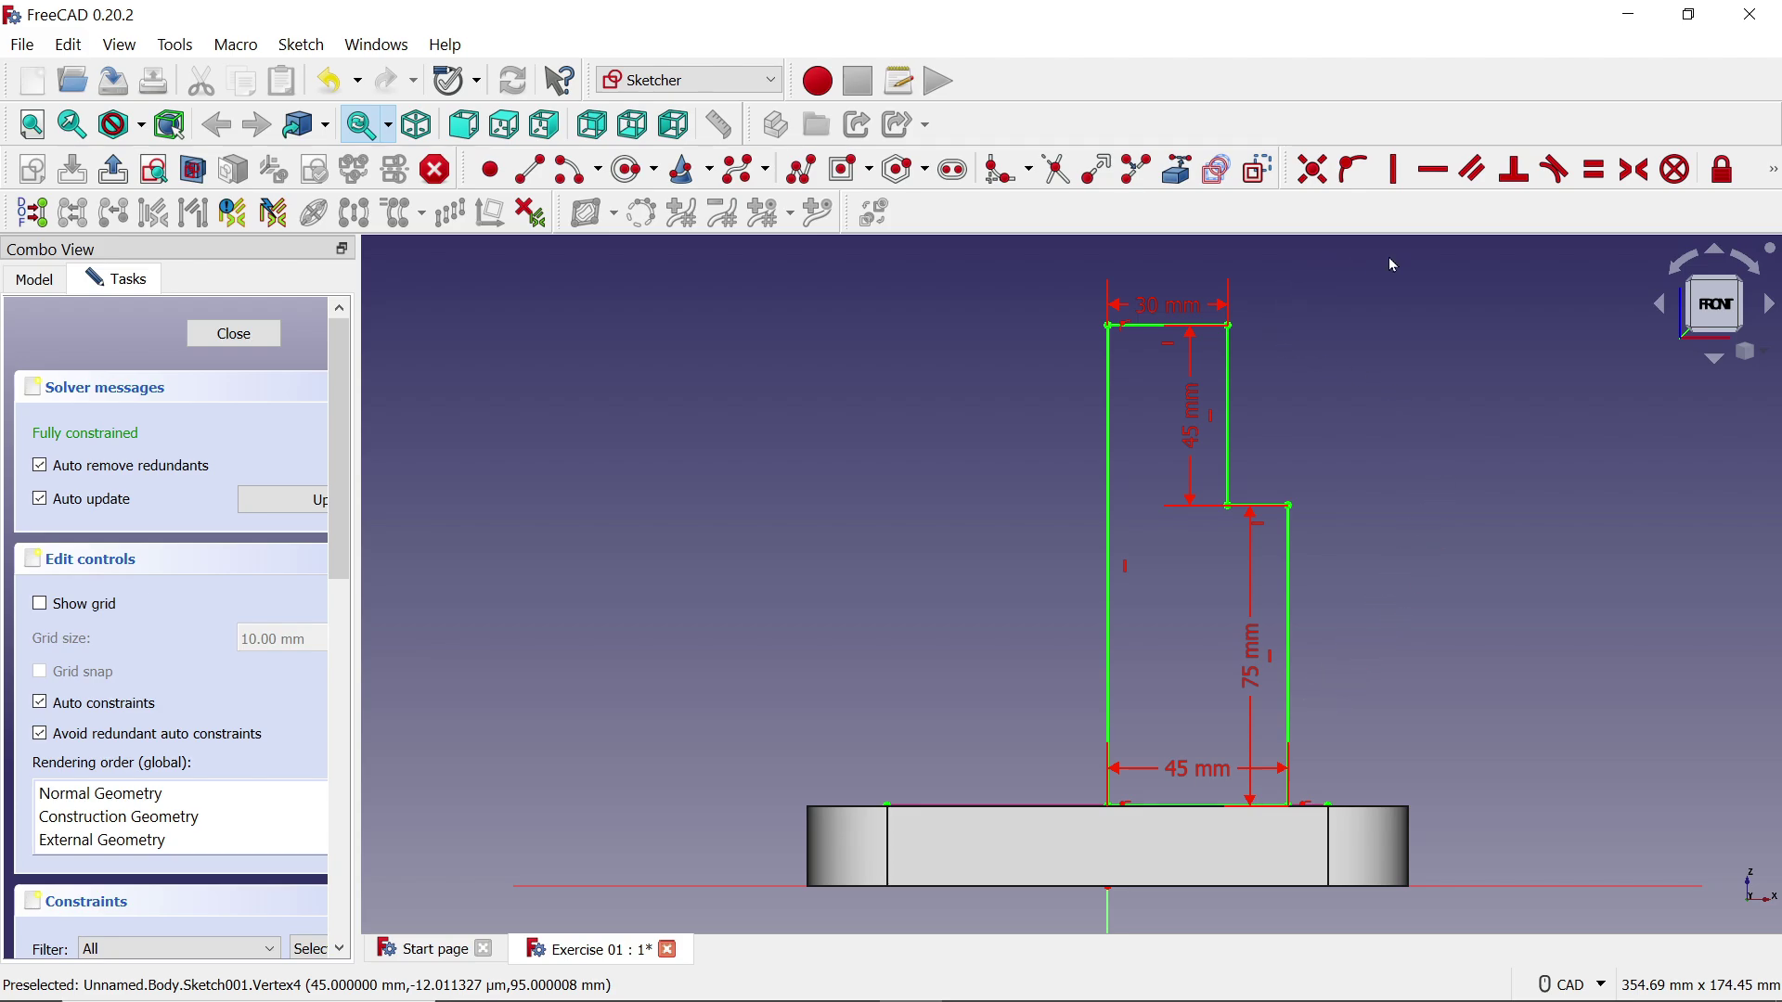
Close the sketch and revolve its stepped profile 360° about the vertical sketch axis
{"action": "left_click", "coordinate": [229, 336]}
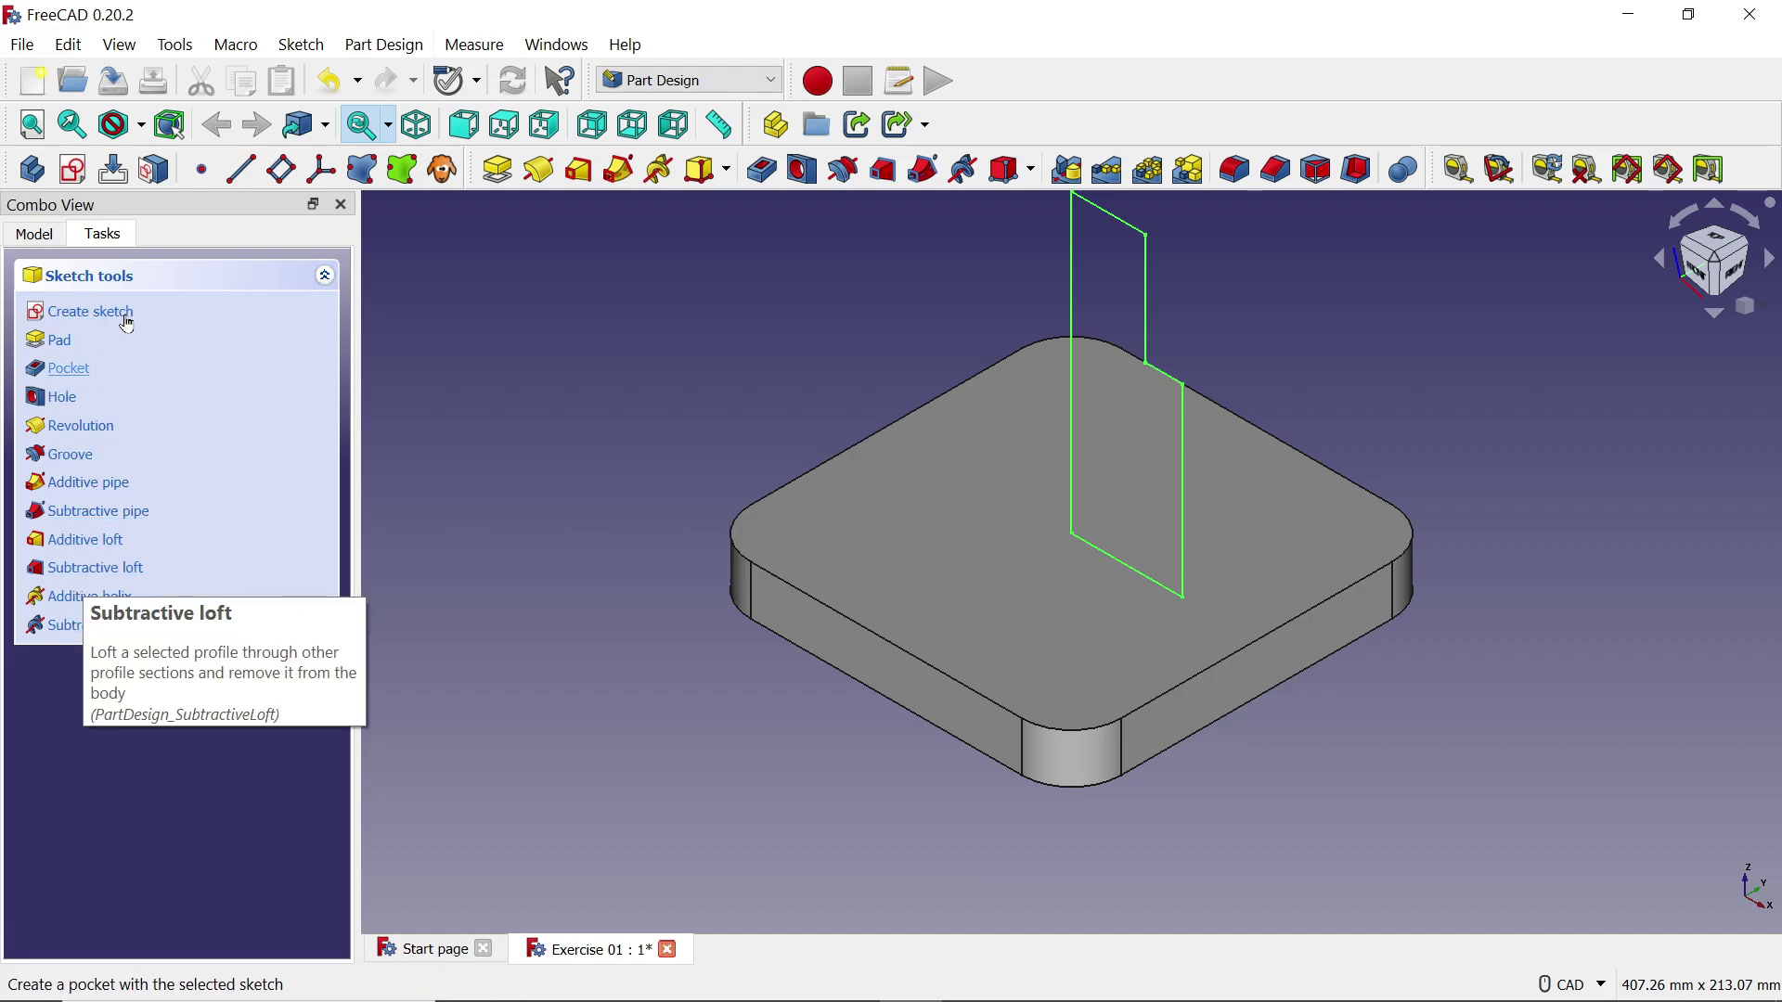
{"action": "left_click", "coordinate": [539, 170]}
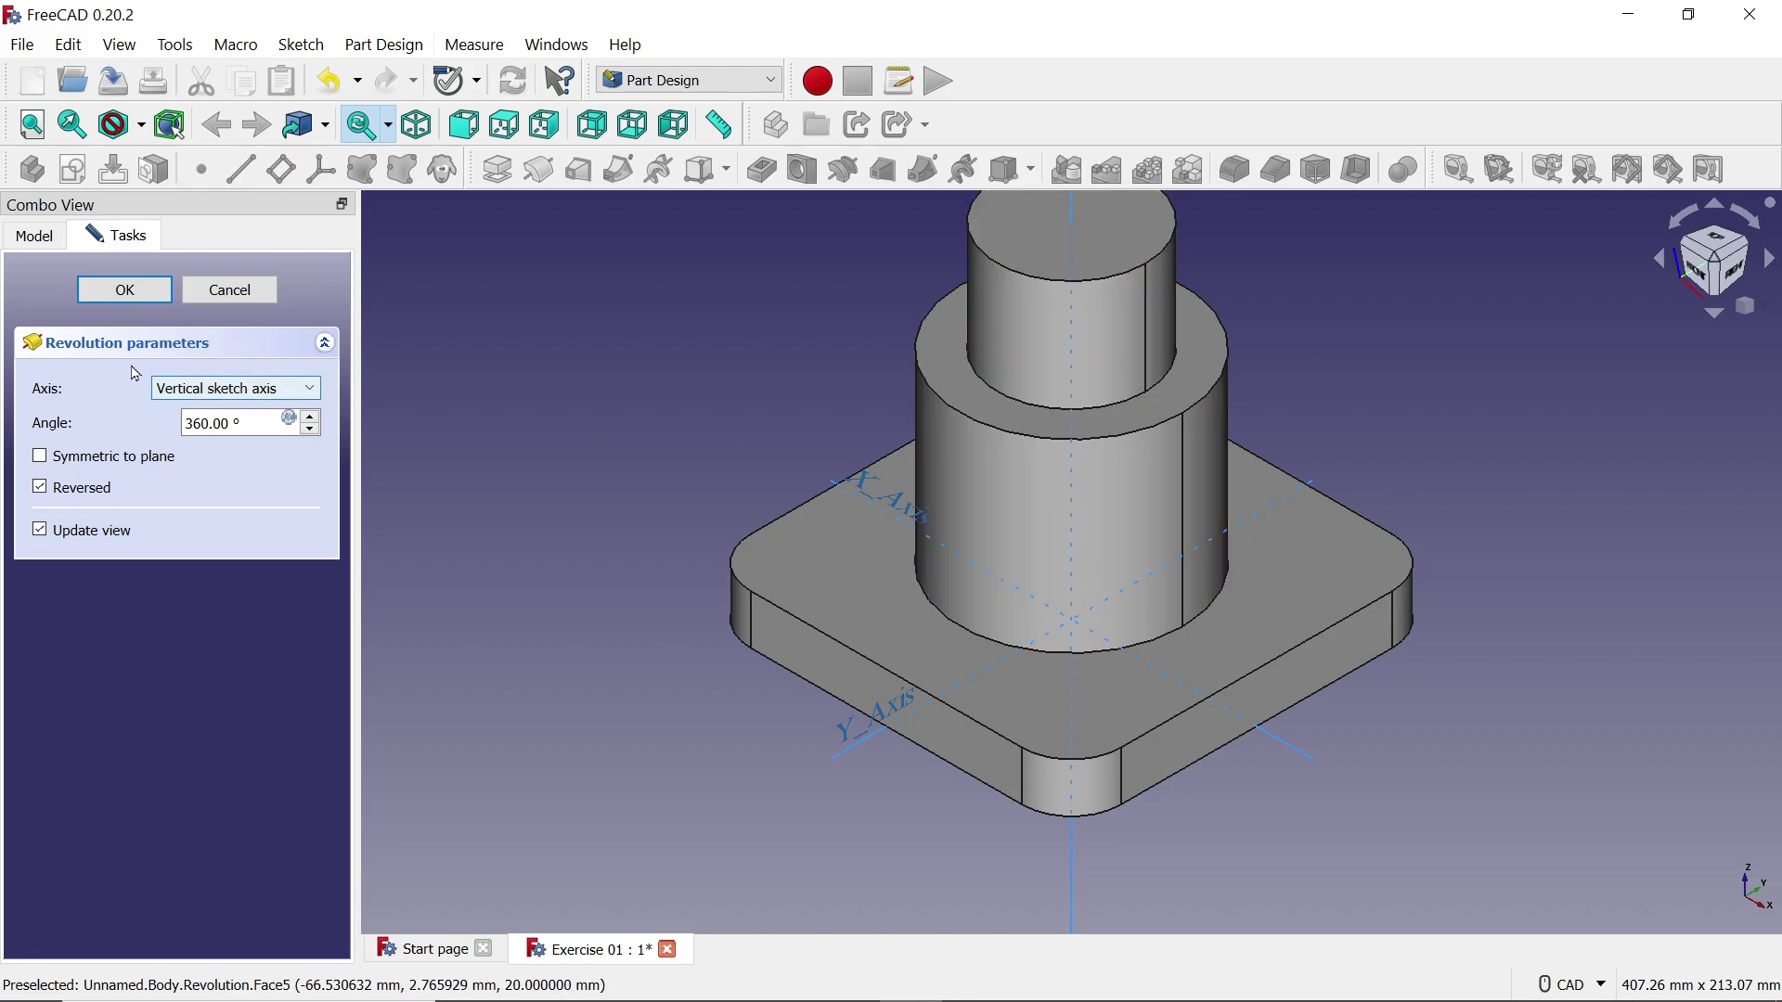
Try the horizontal sketch axis and the base X axis for the revolution, and return to the vertical sketch axis
{"action": "left_click", "coordinate": [191, 393]}
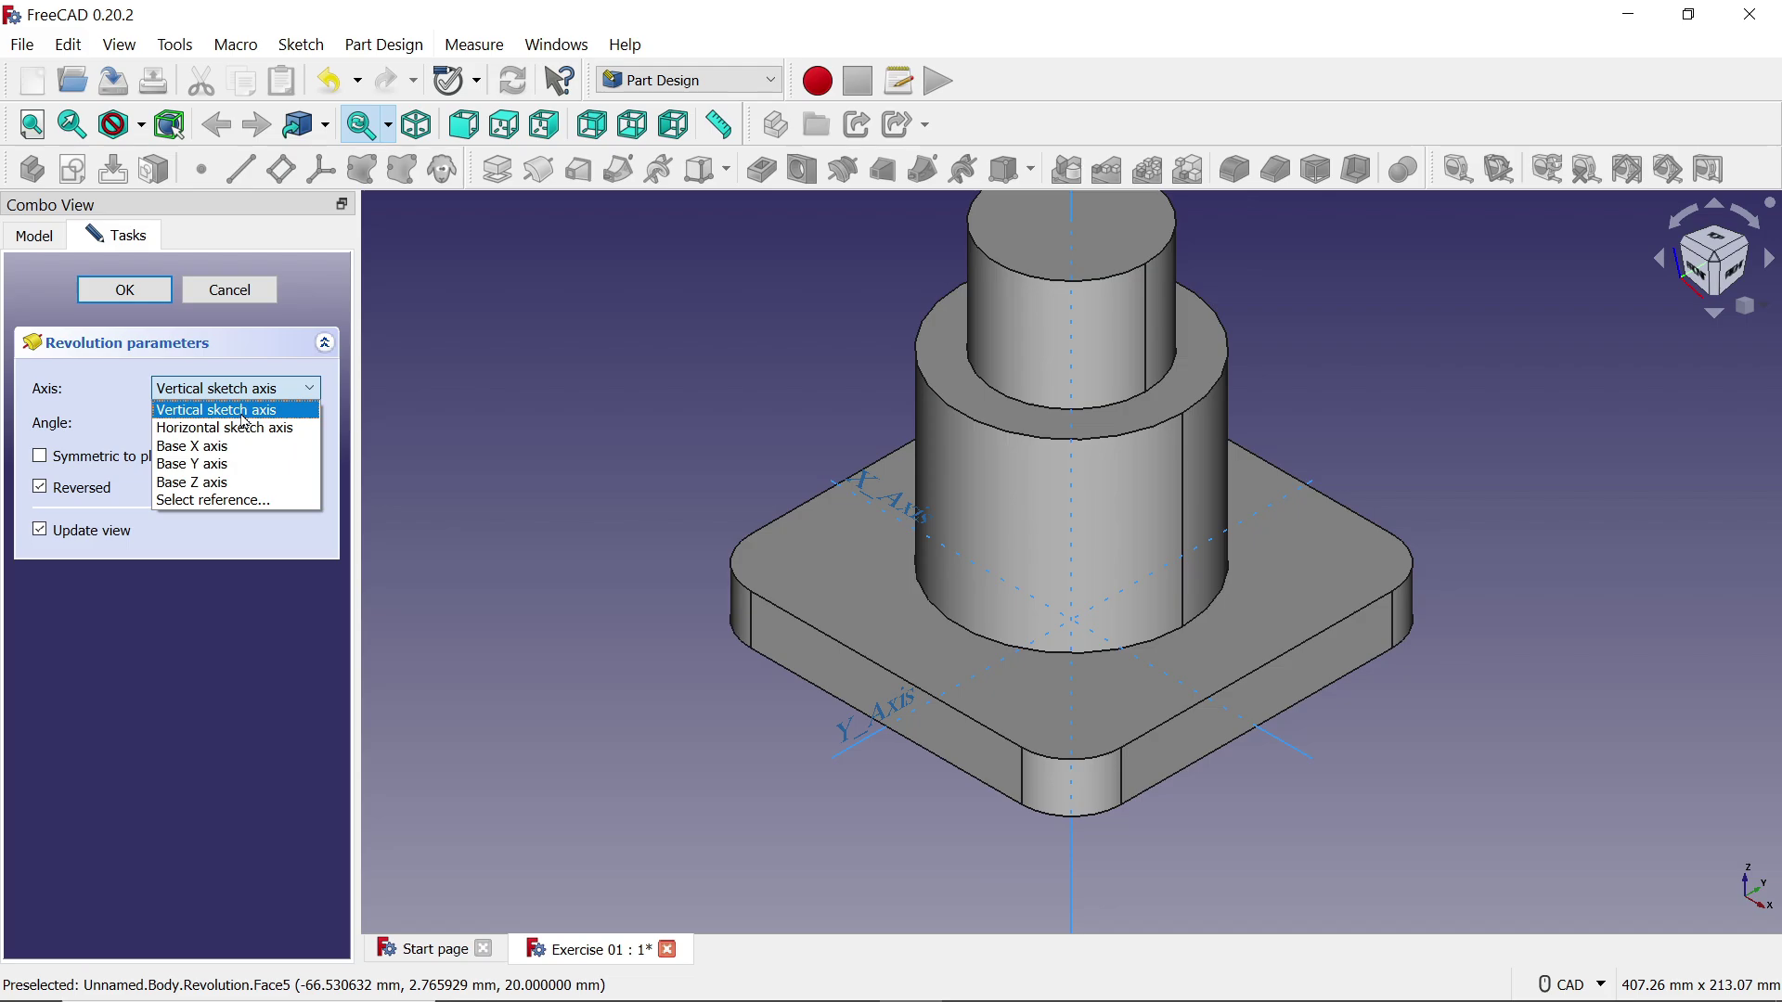
{"action": "left_click", "coordinate": [231, 429]}
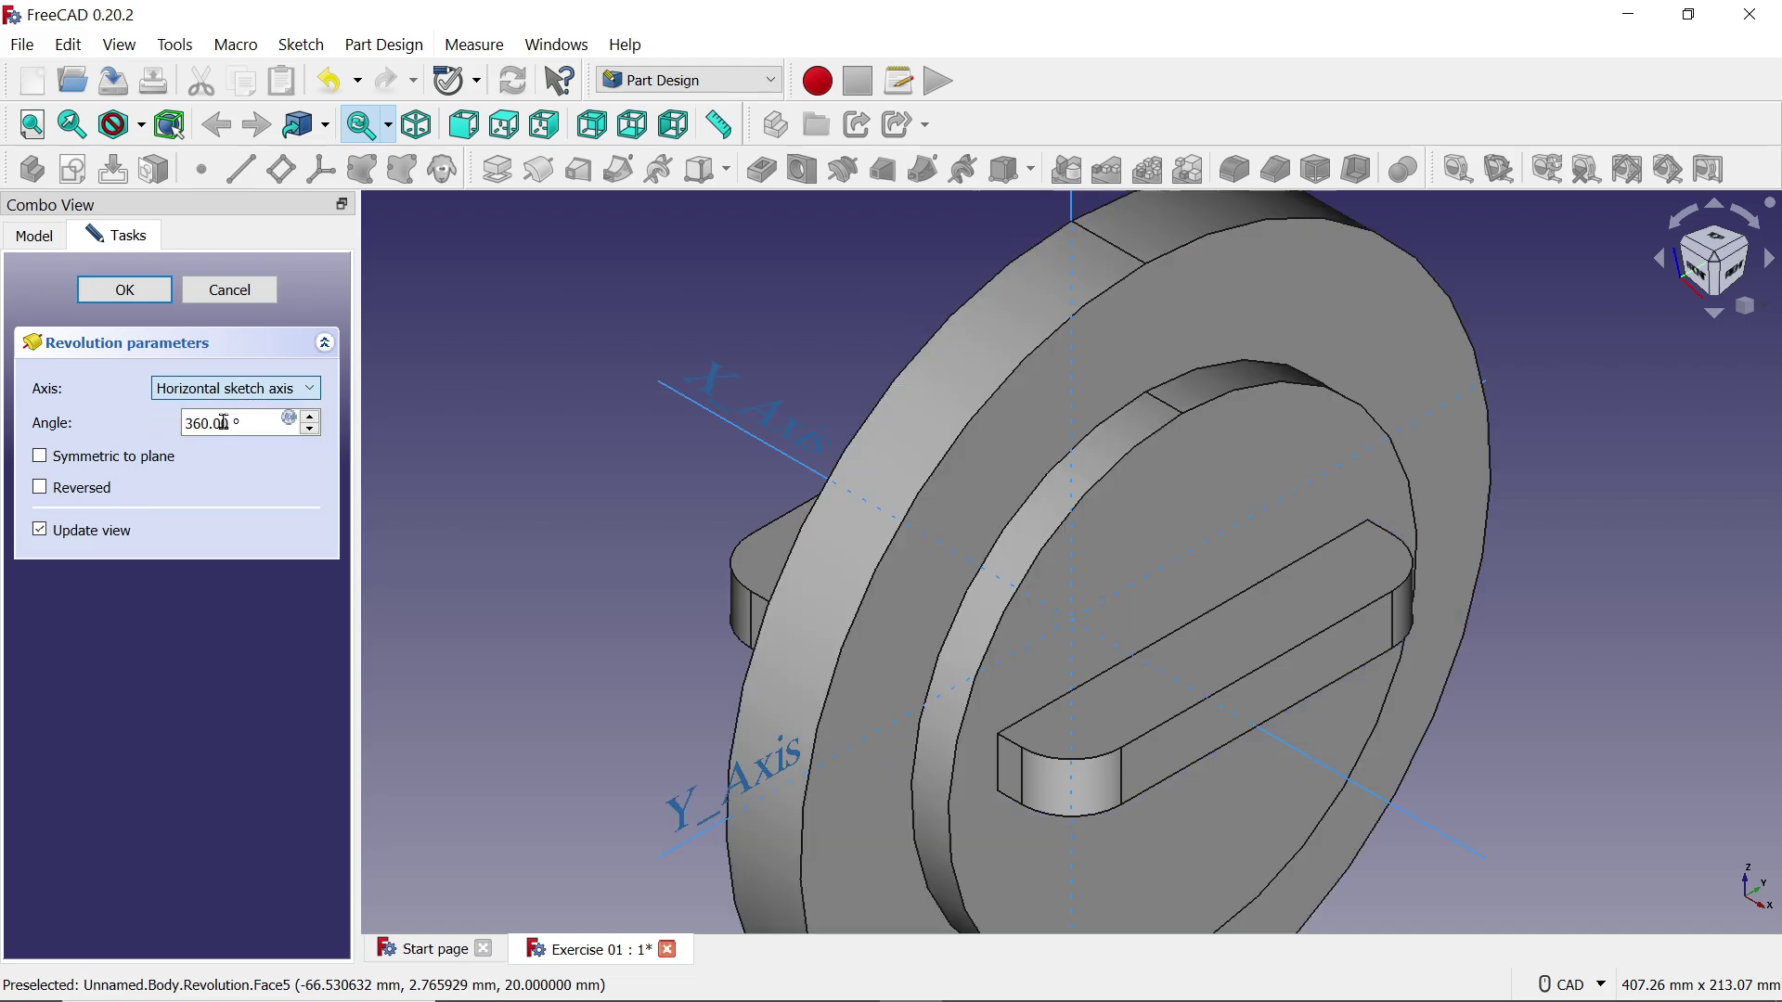
{"action": "left_click", "coordinate": [220, 397]}
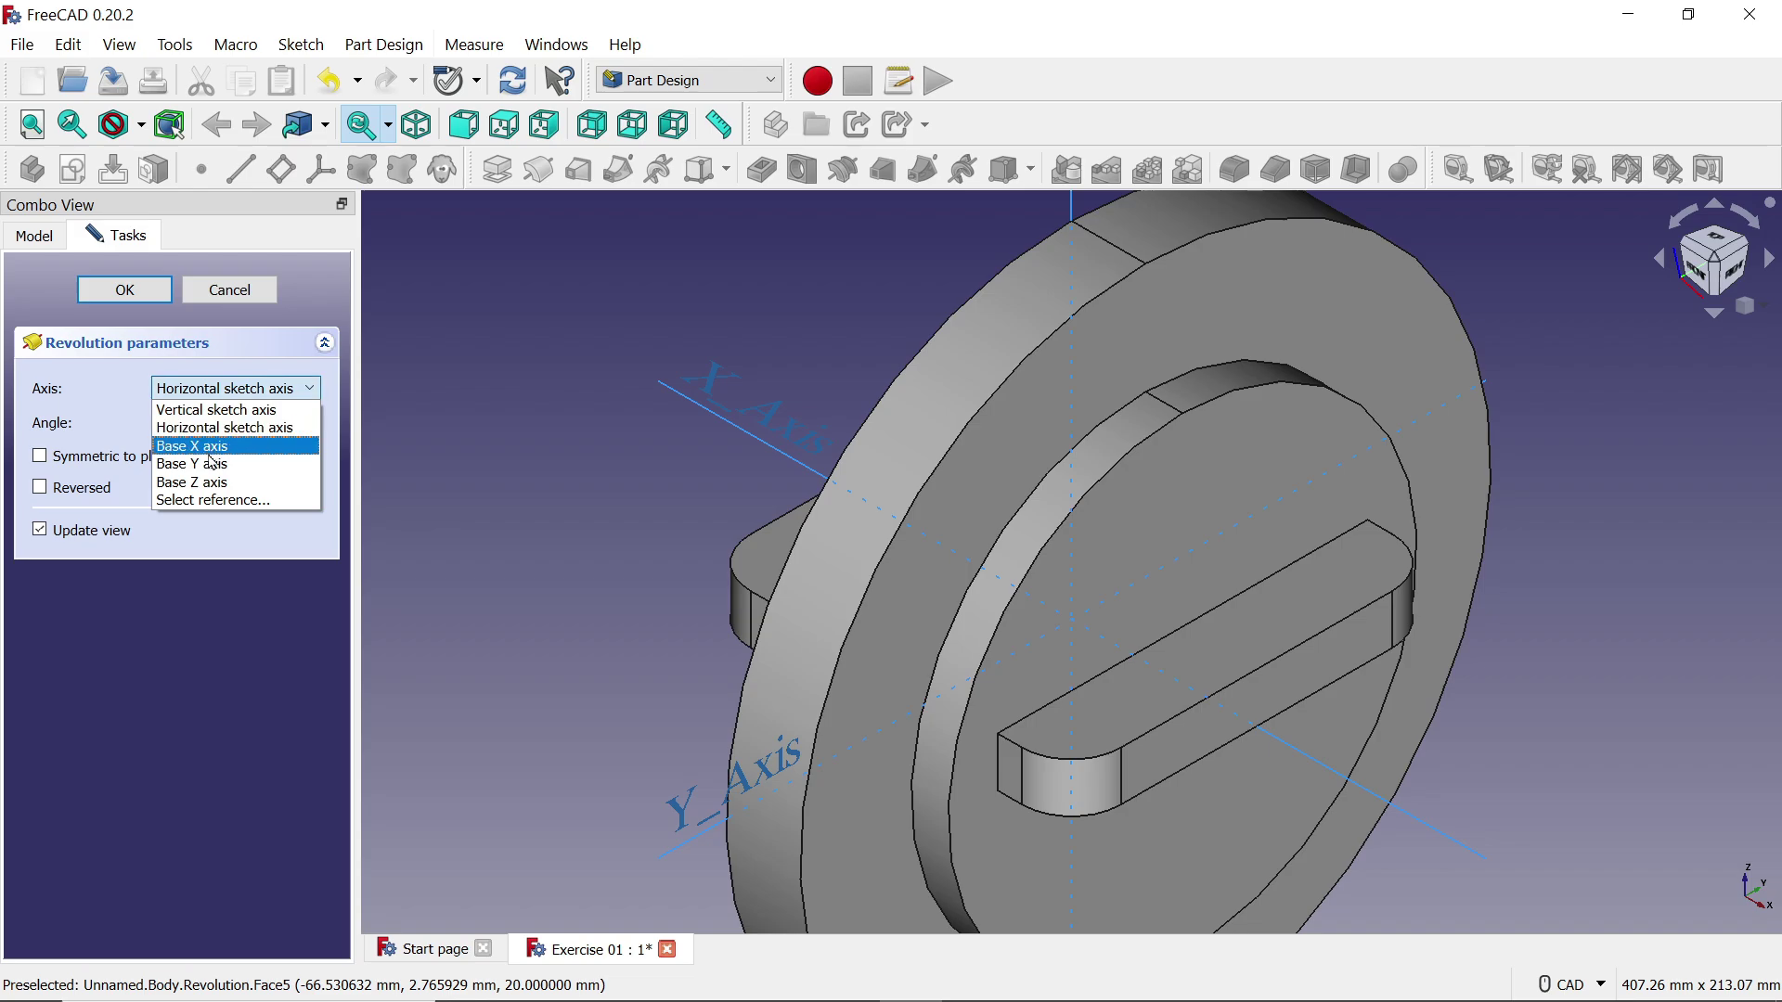
{"action": "left_click", "coordinate": [212, 433]}
{"action": "left_click", "coordinate": [208, 399]}
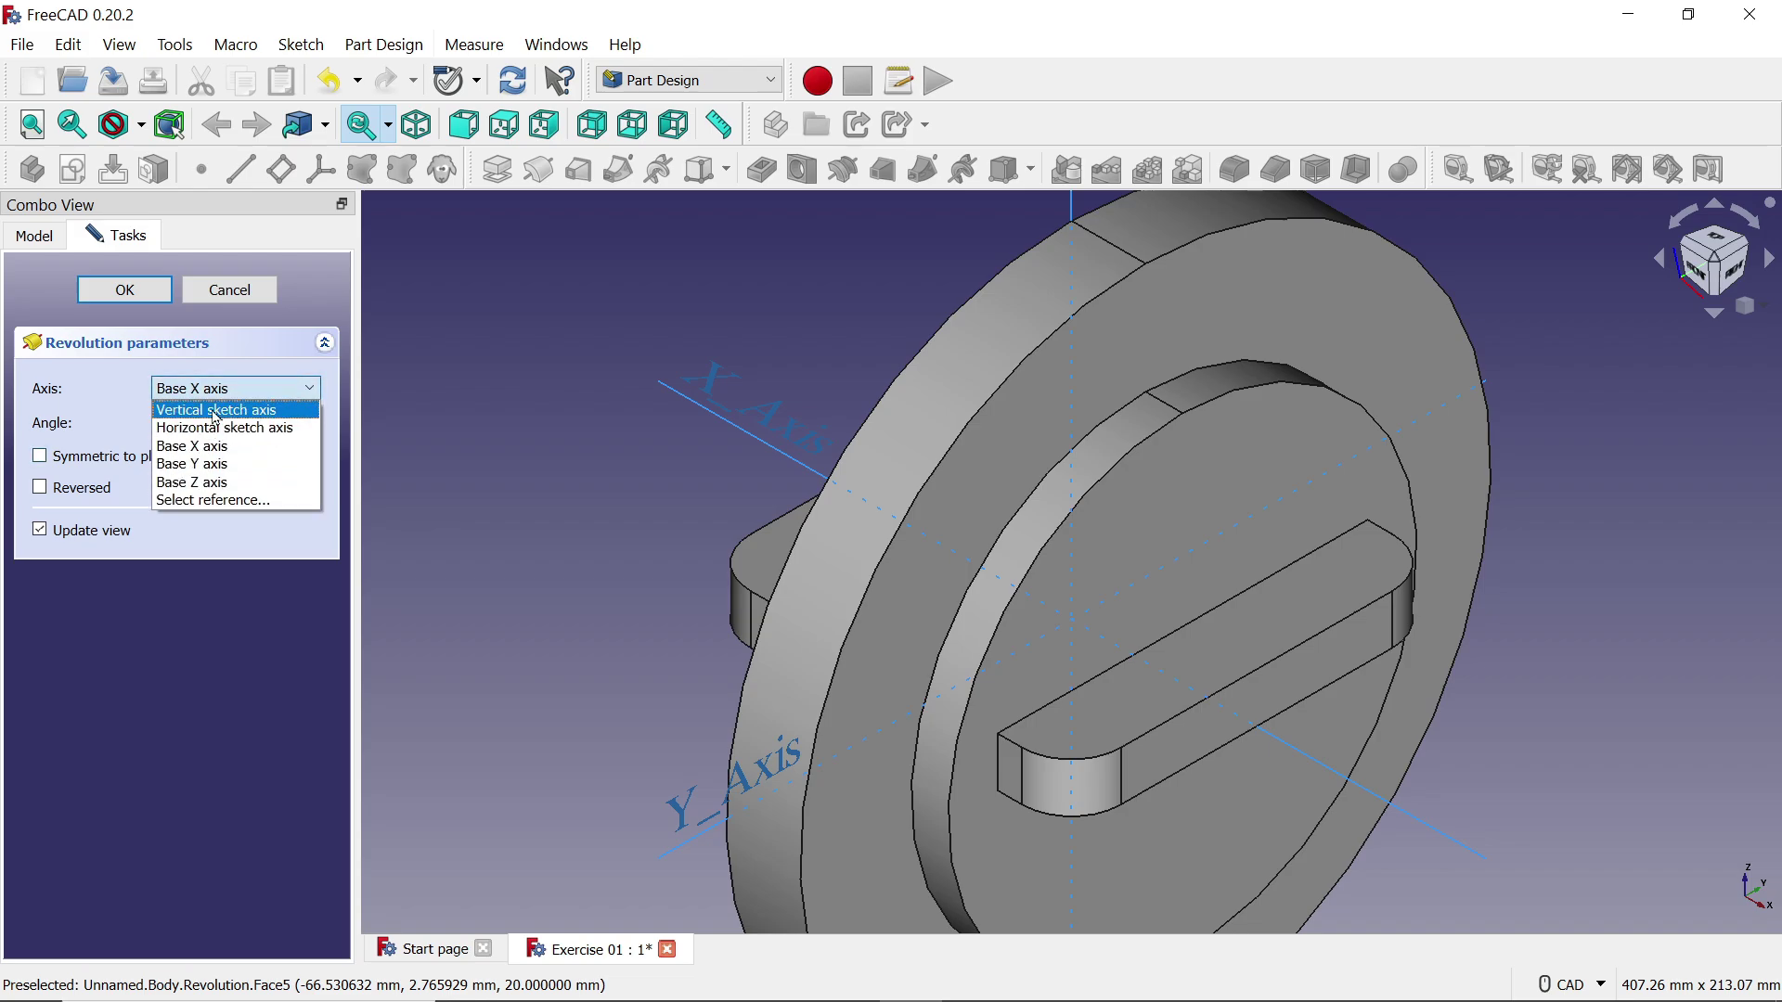
{"action": "left_click", "coordinate": [214, 401]}
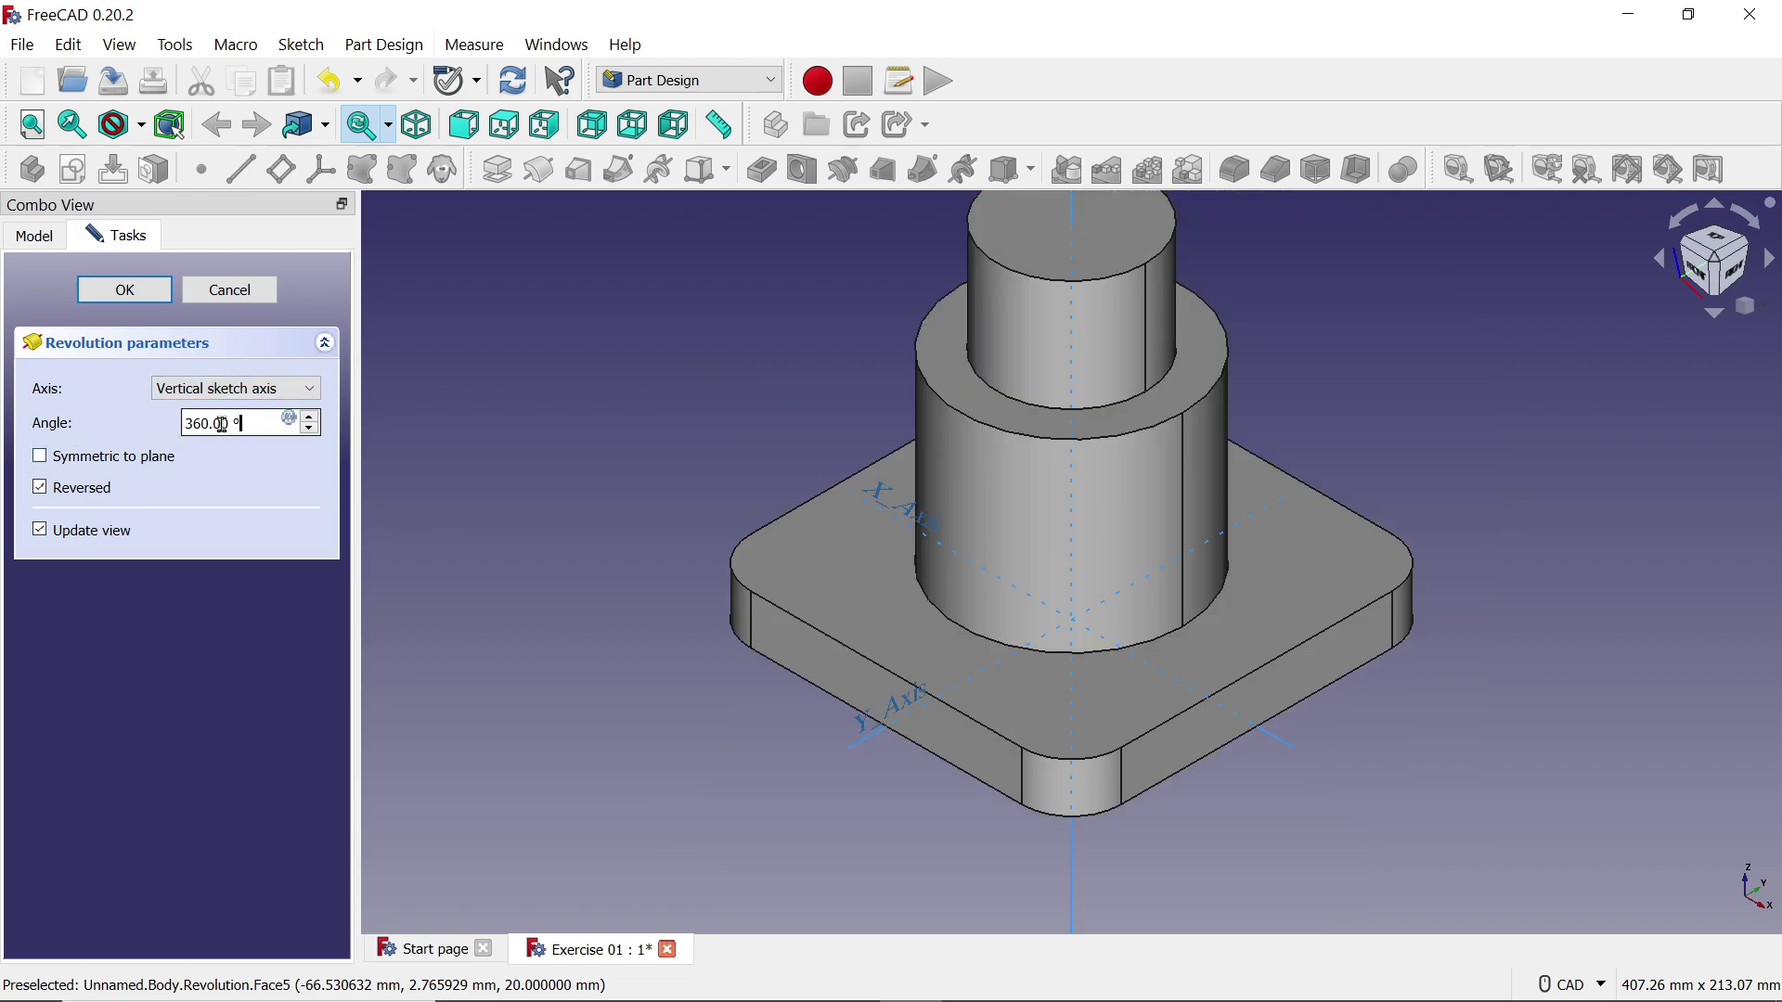
Try a revolution angle of 150°, and finish the revolution at 360°
{"action": "triple_click", "coordinate": [222, 425]}
{"action": "type", "text": "150"}
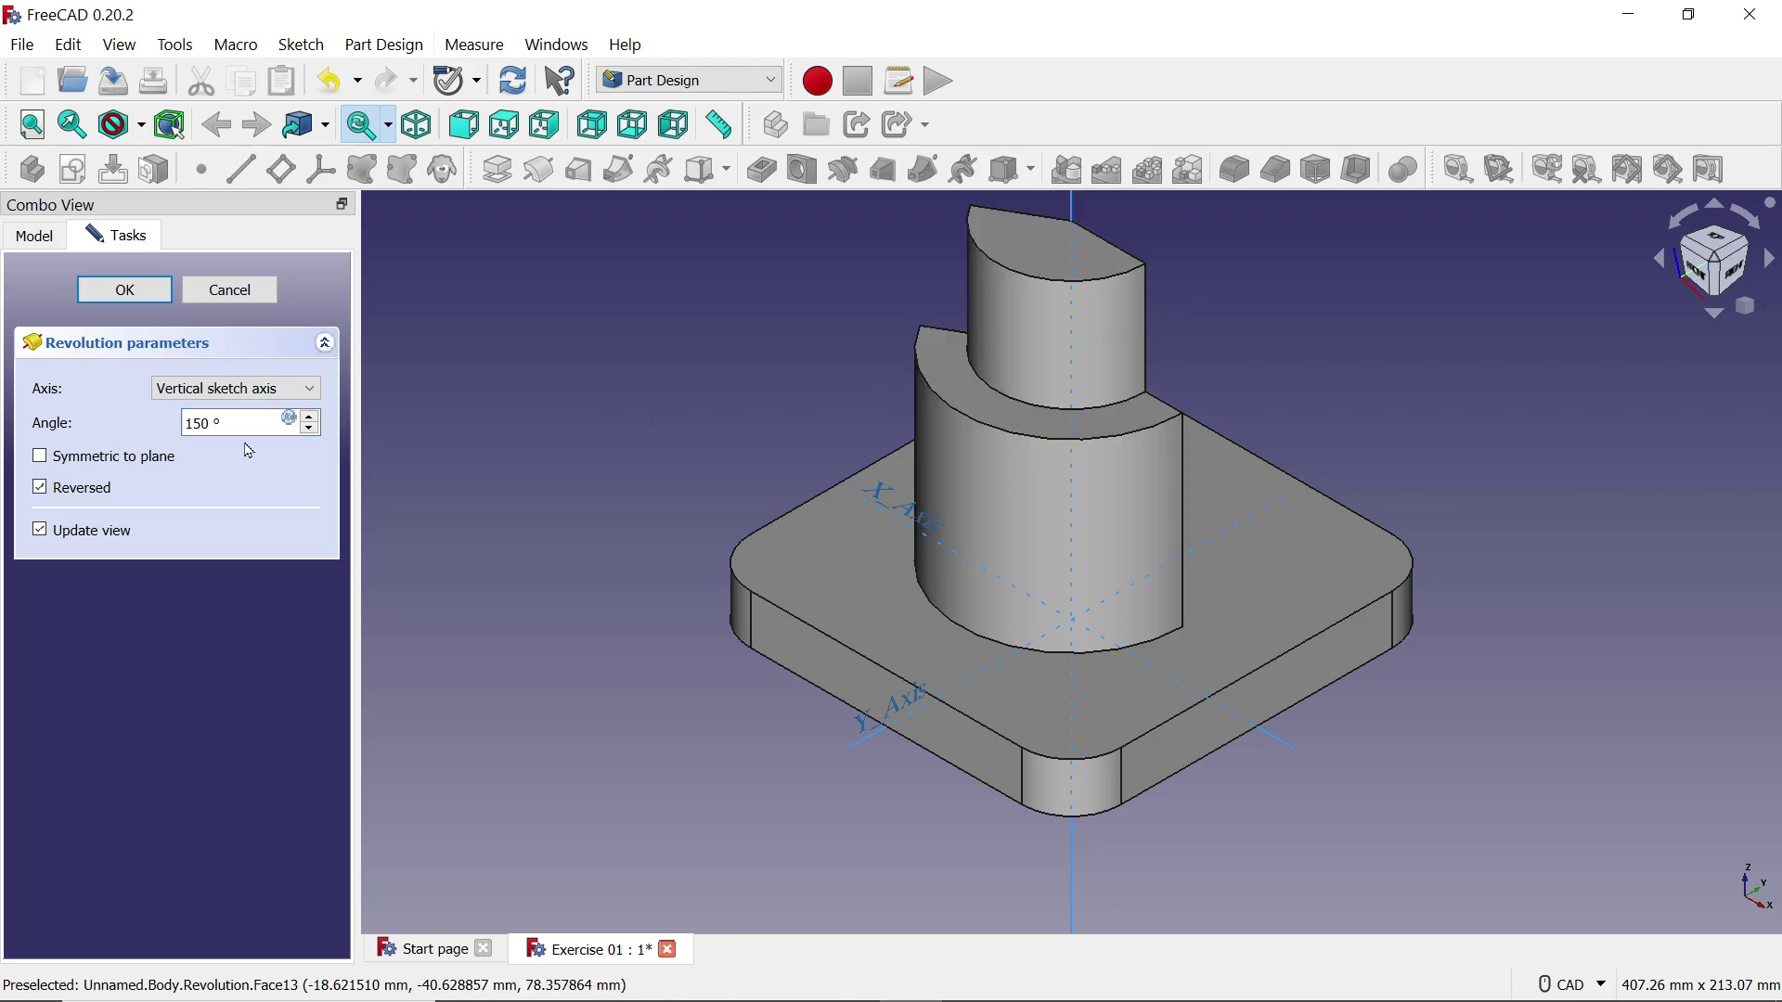
{"action": "left_click_drag", "start_coordinate": [232, 424], "coordinate": [155, 420]}
{"action": "type", "text": "360"}
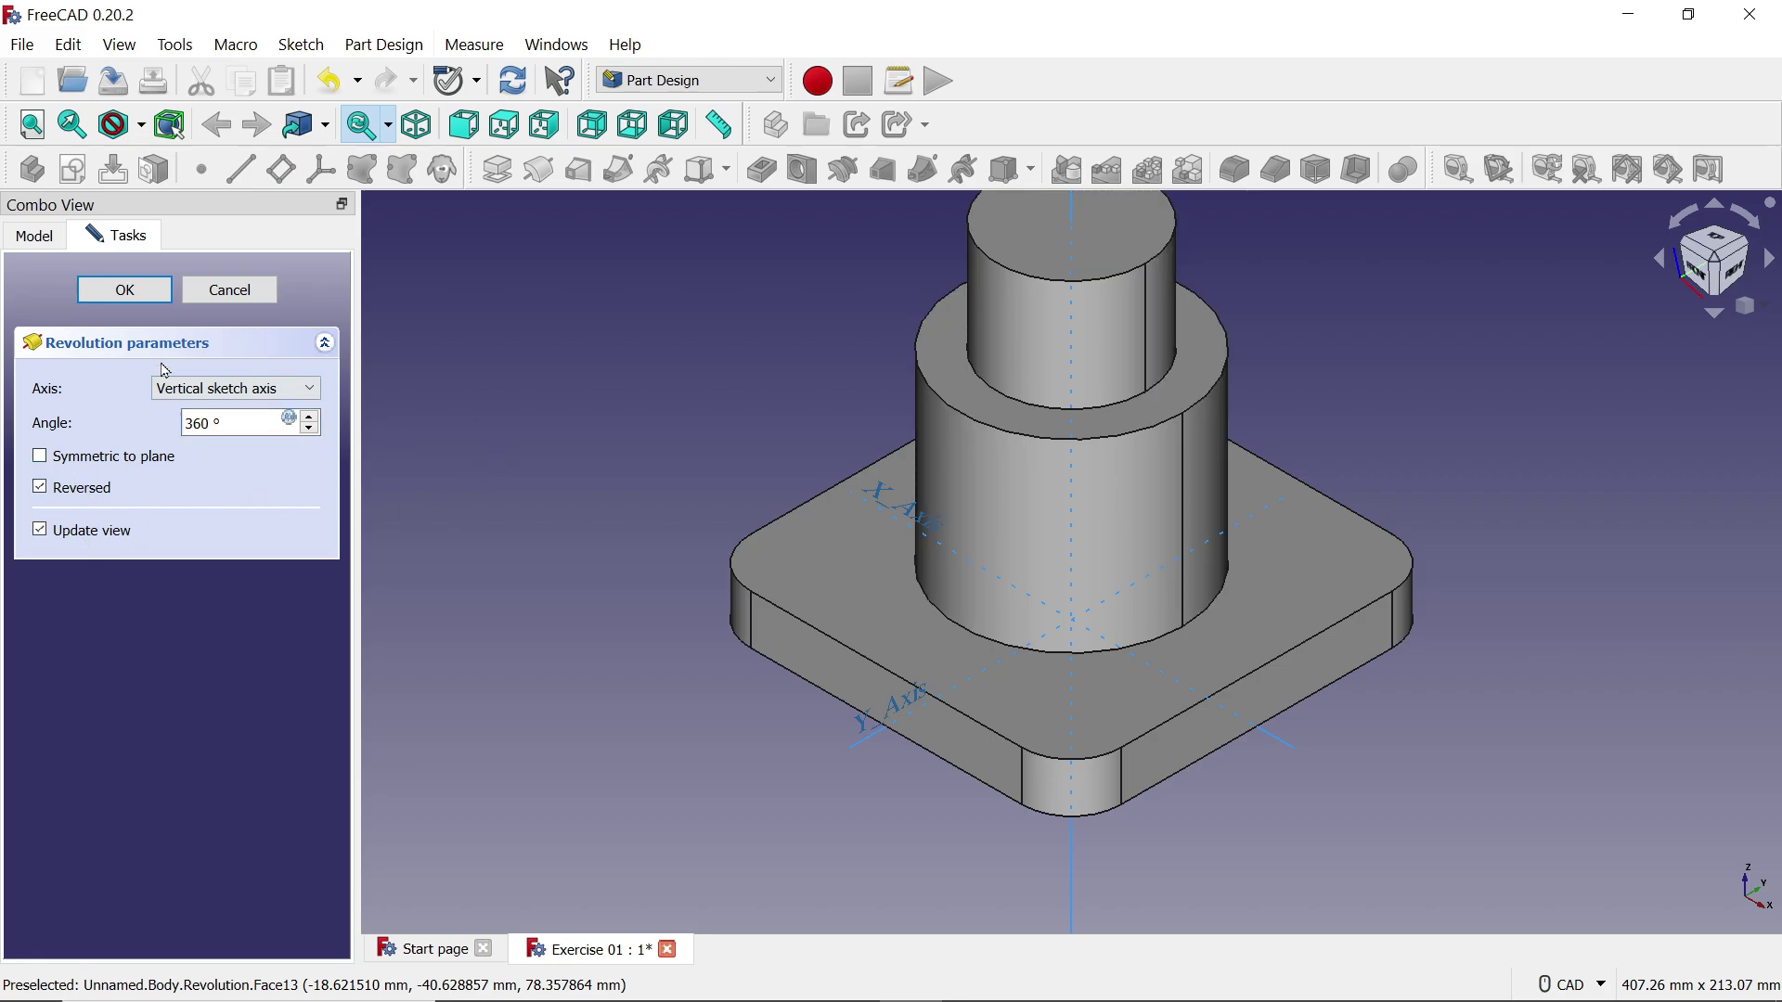
{"action": "left_click", "coordinate": [125, 291]}
Start a sketch on the upper cylinder's top face and draw a circle of about 21.4 mm radius centred on the origin
{"action": "scroll", "coordinate": [767, 498], "scroll_direction": "up", "scroll_amount": 2}
{"action": "scroll", "coordinate": [767, 497], "scroll_direction": "down", "scroll_amount": 4}
{"action": "scroll", "coordinate": [1015, 221], "scroll_direction": "up", "scroll_amount": 3}
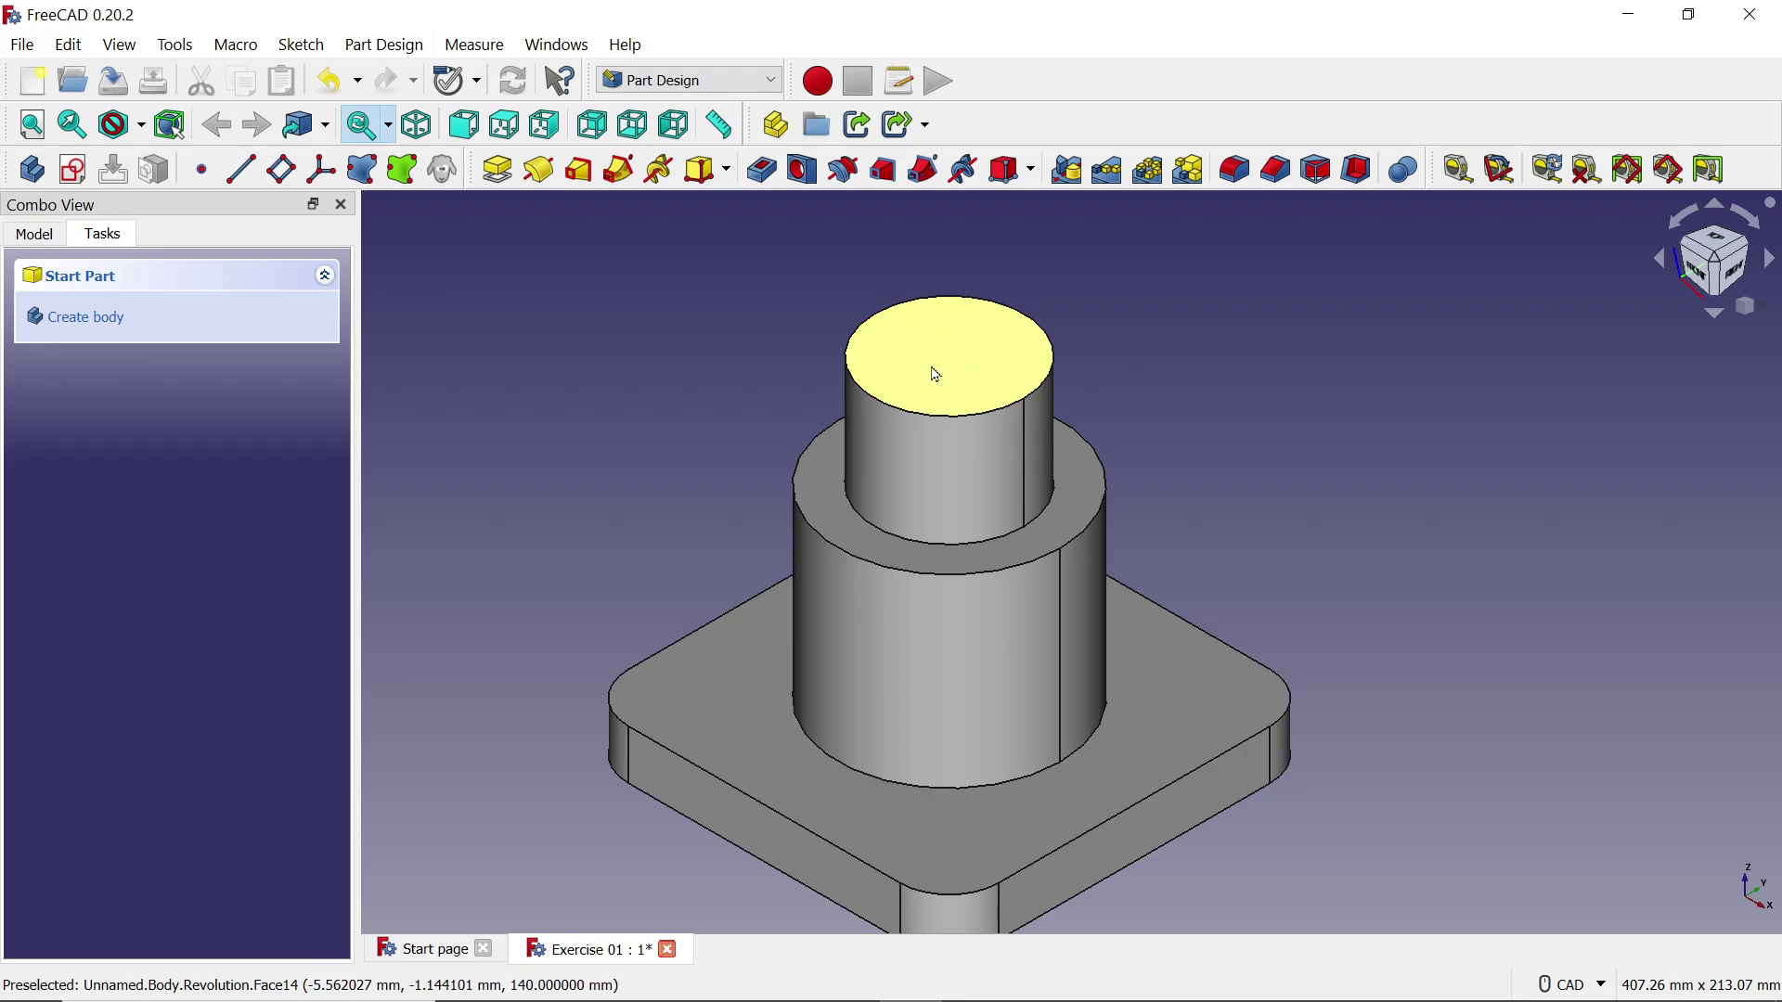
{"action": "left_click", "coordinate": [951, 342]}
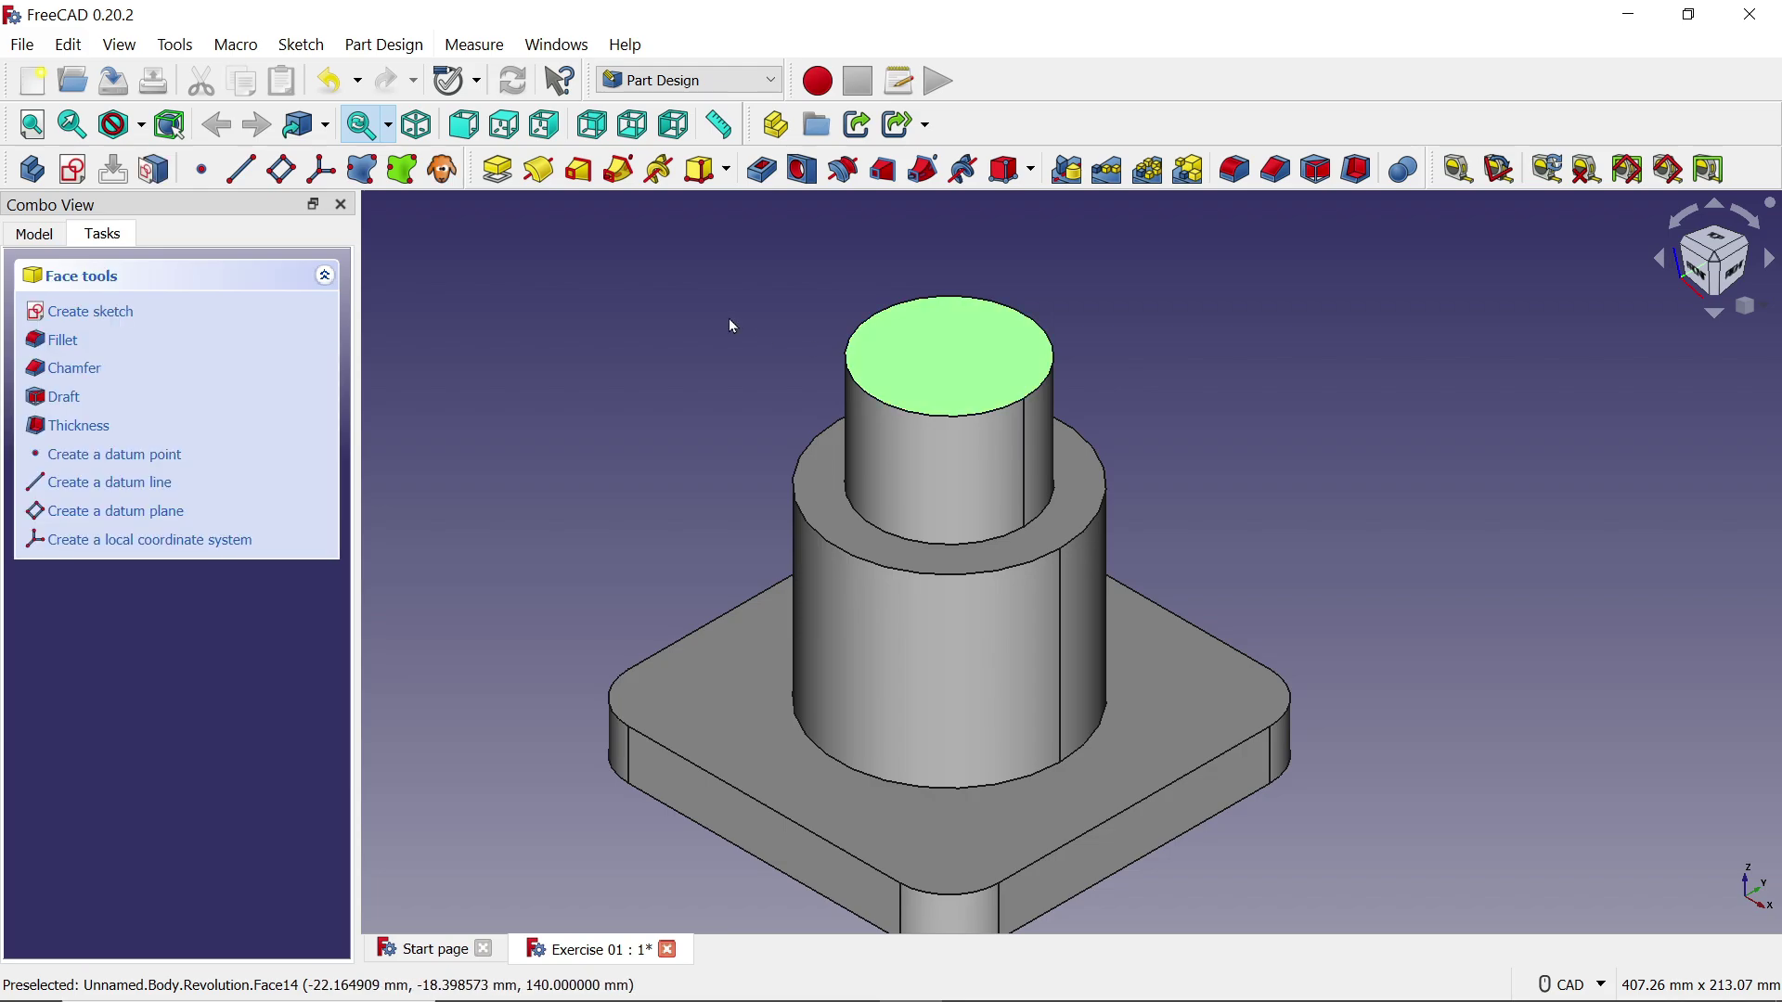
{"action": "left_click", "coordinate": [73, 170]}
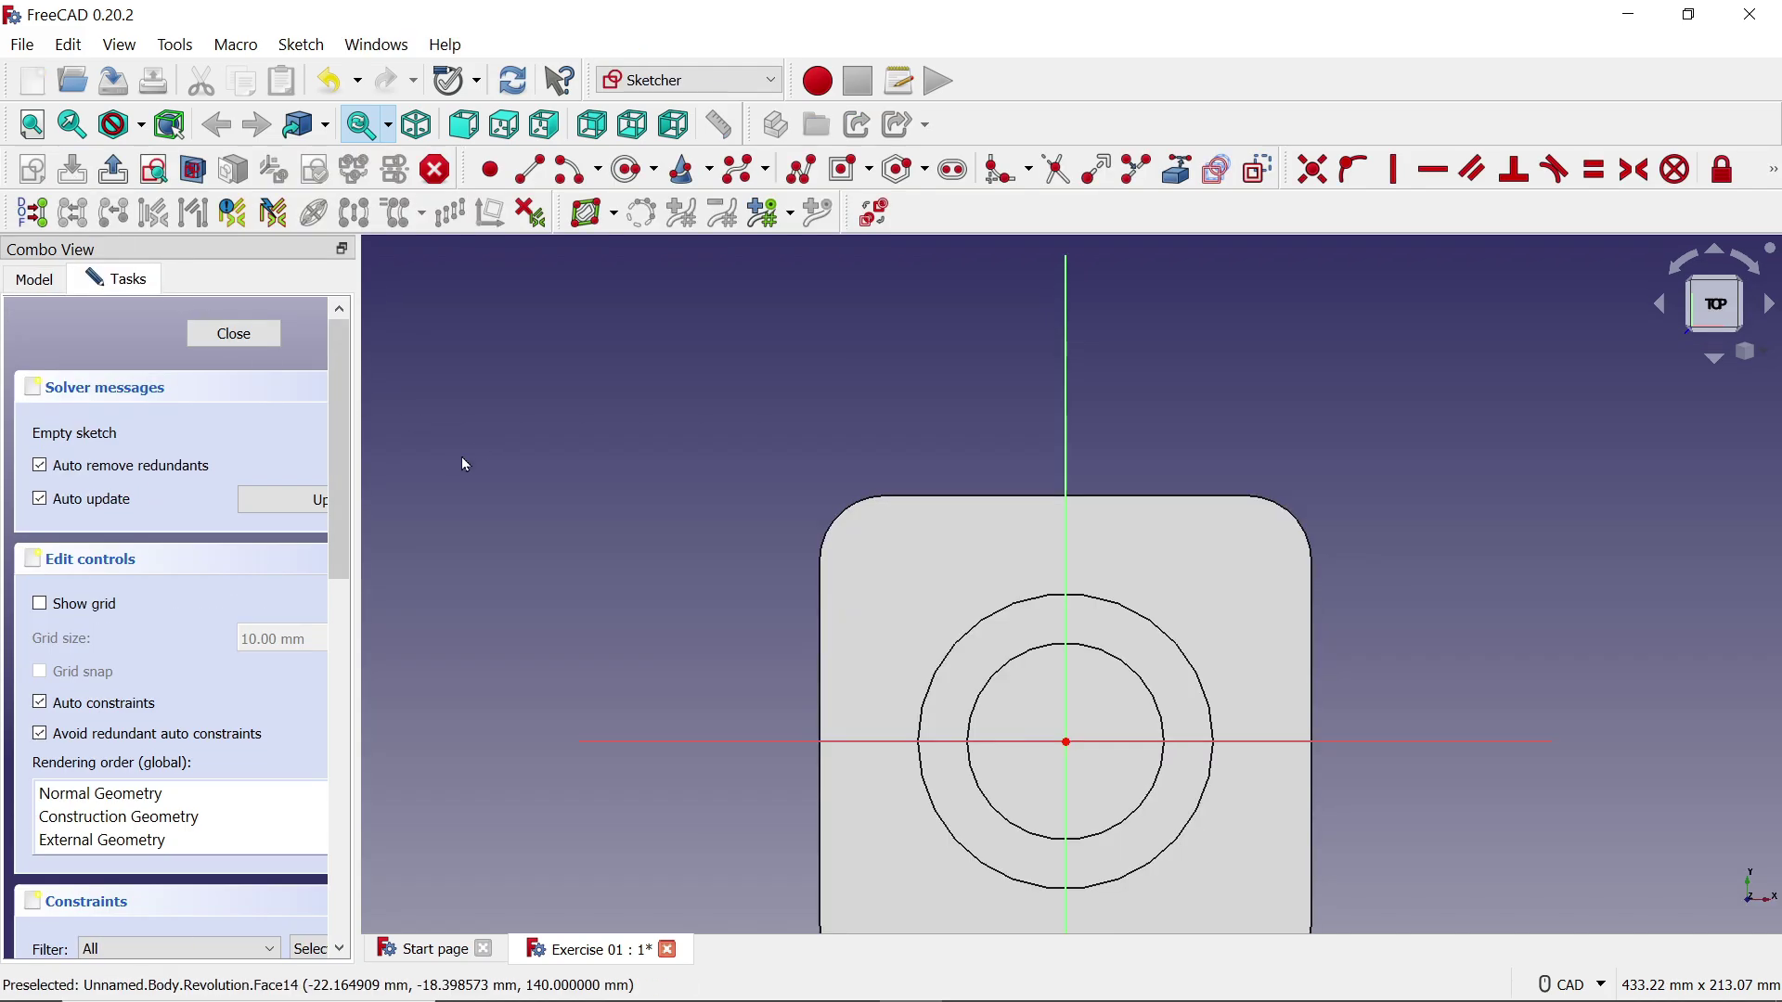
{"action": "left_click", "coordinate": [653, 175]}
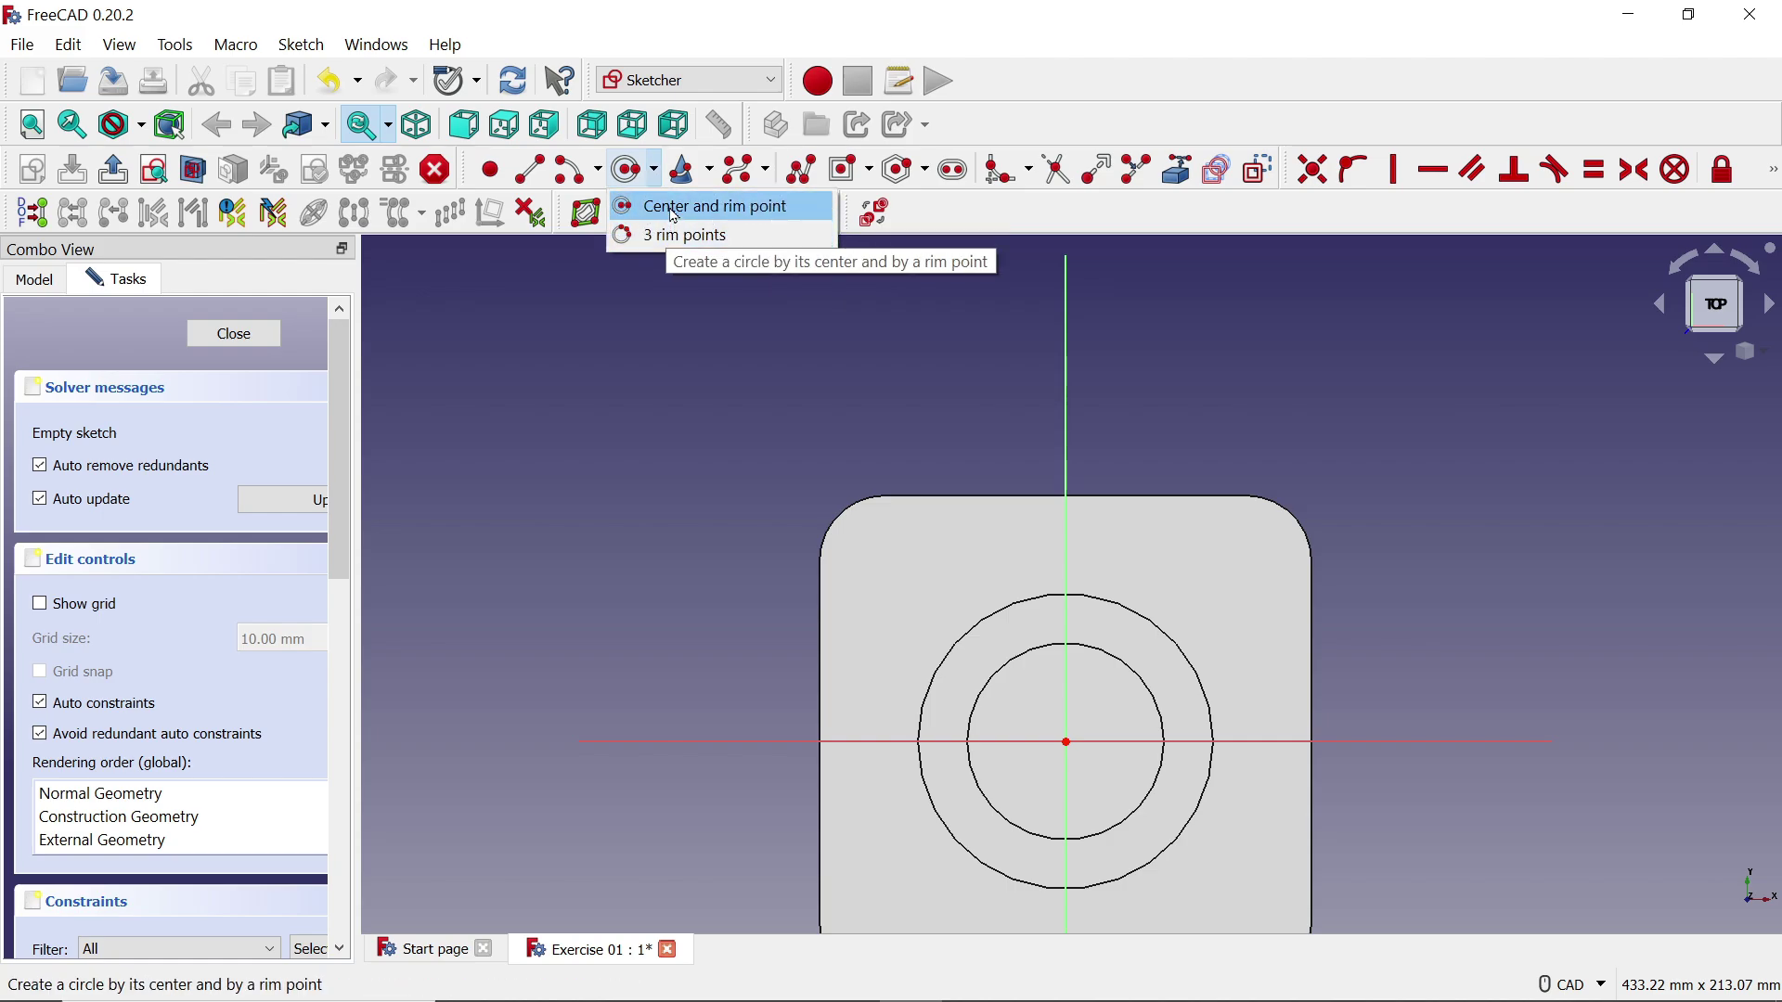
{"action": "left_click", "coordinate": [675, 206]}
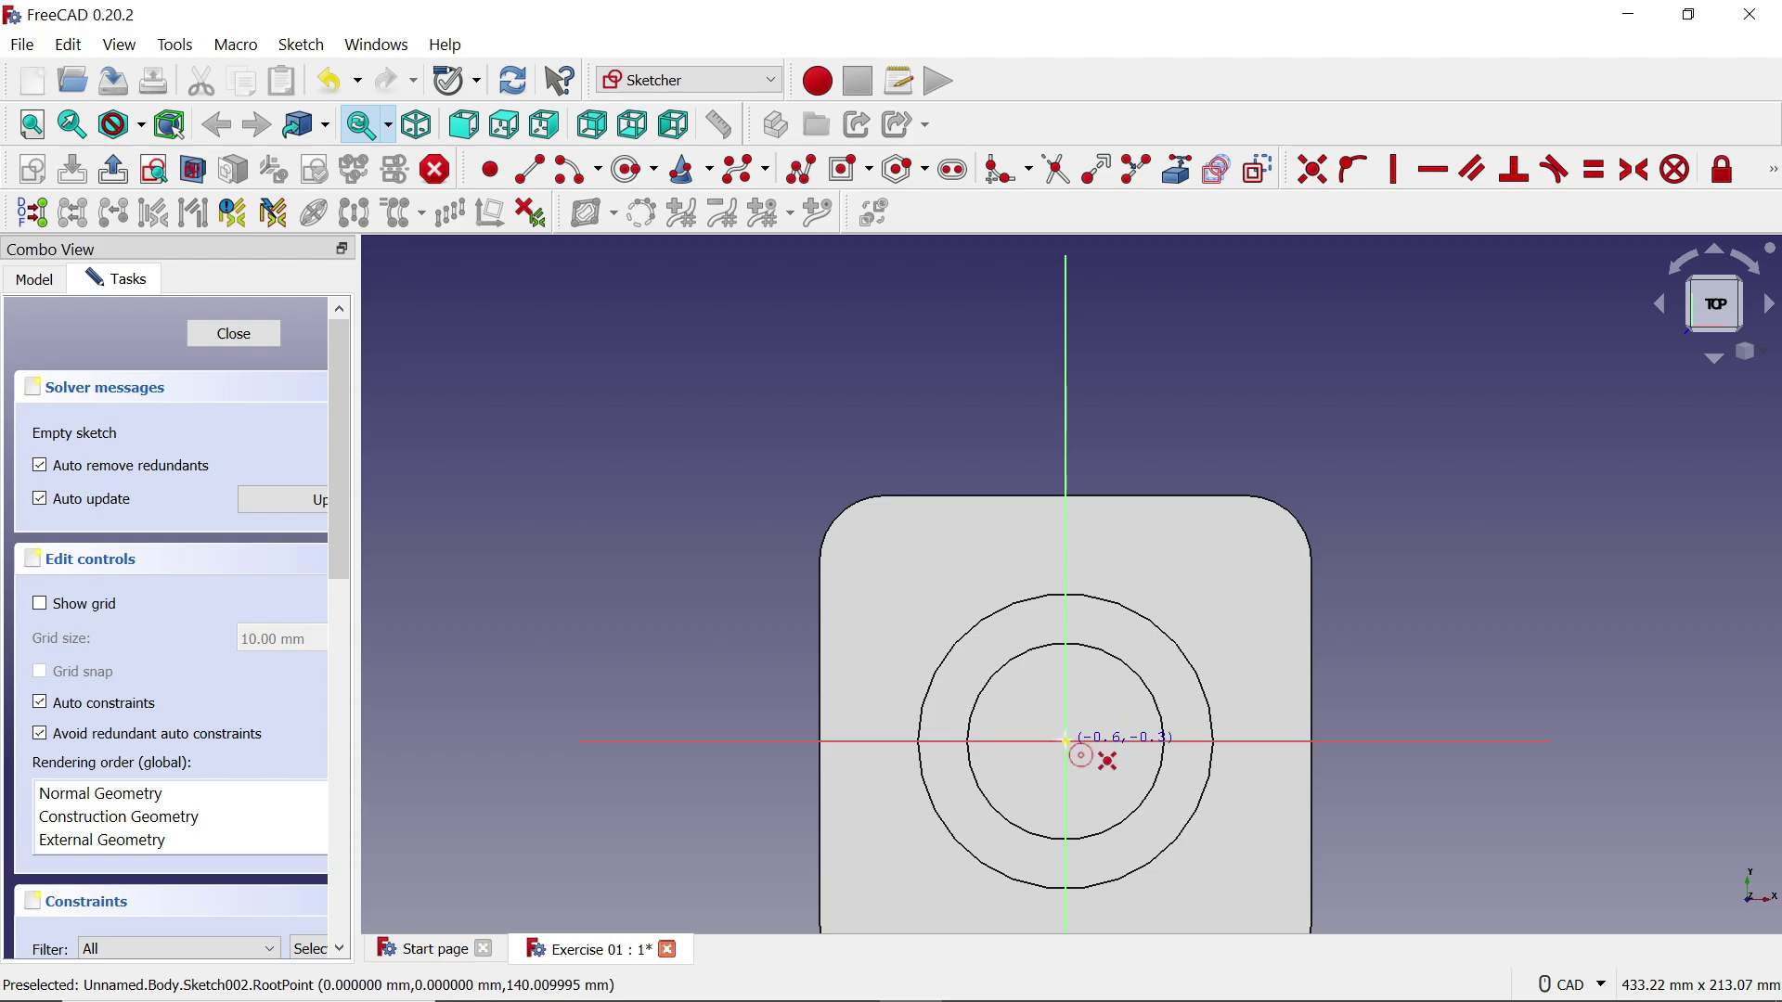
{"action": "left_click", "coordinate": [1065, 740]}
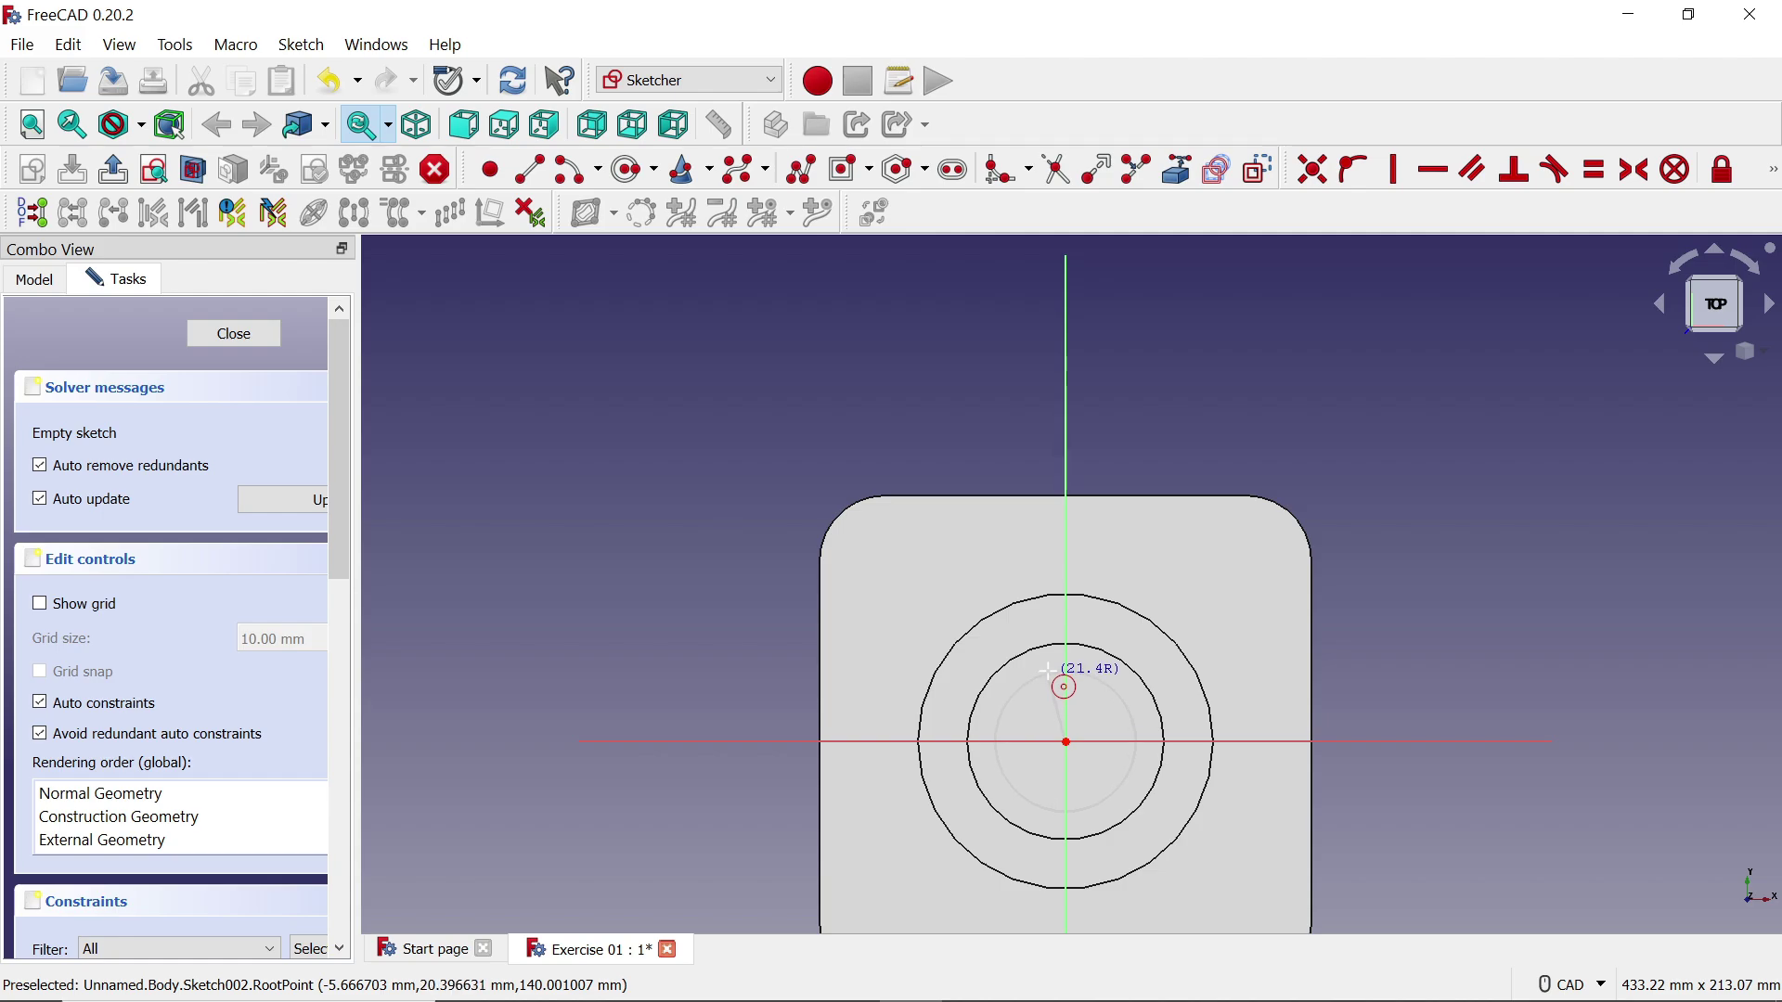
{"action": "left_click", "coordinate": [1048, 670]}
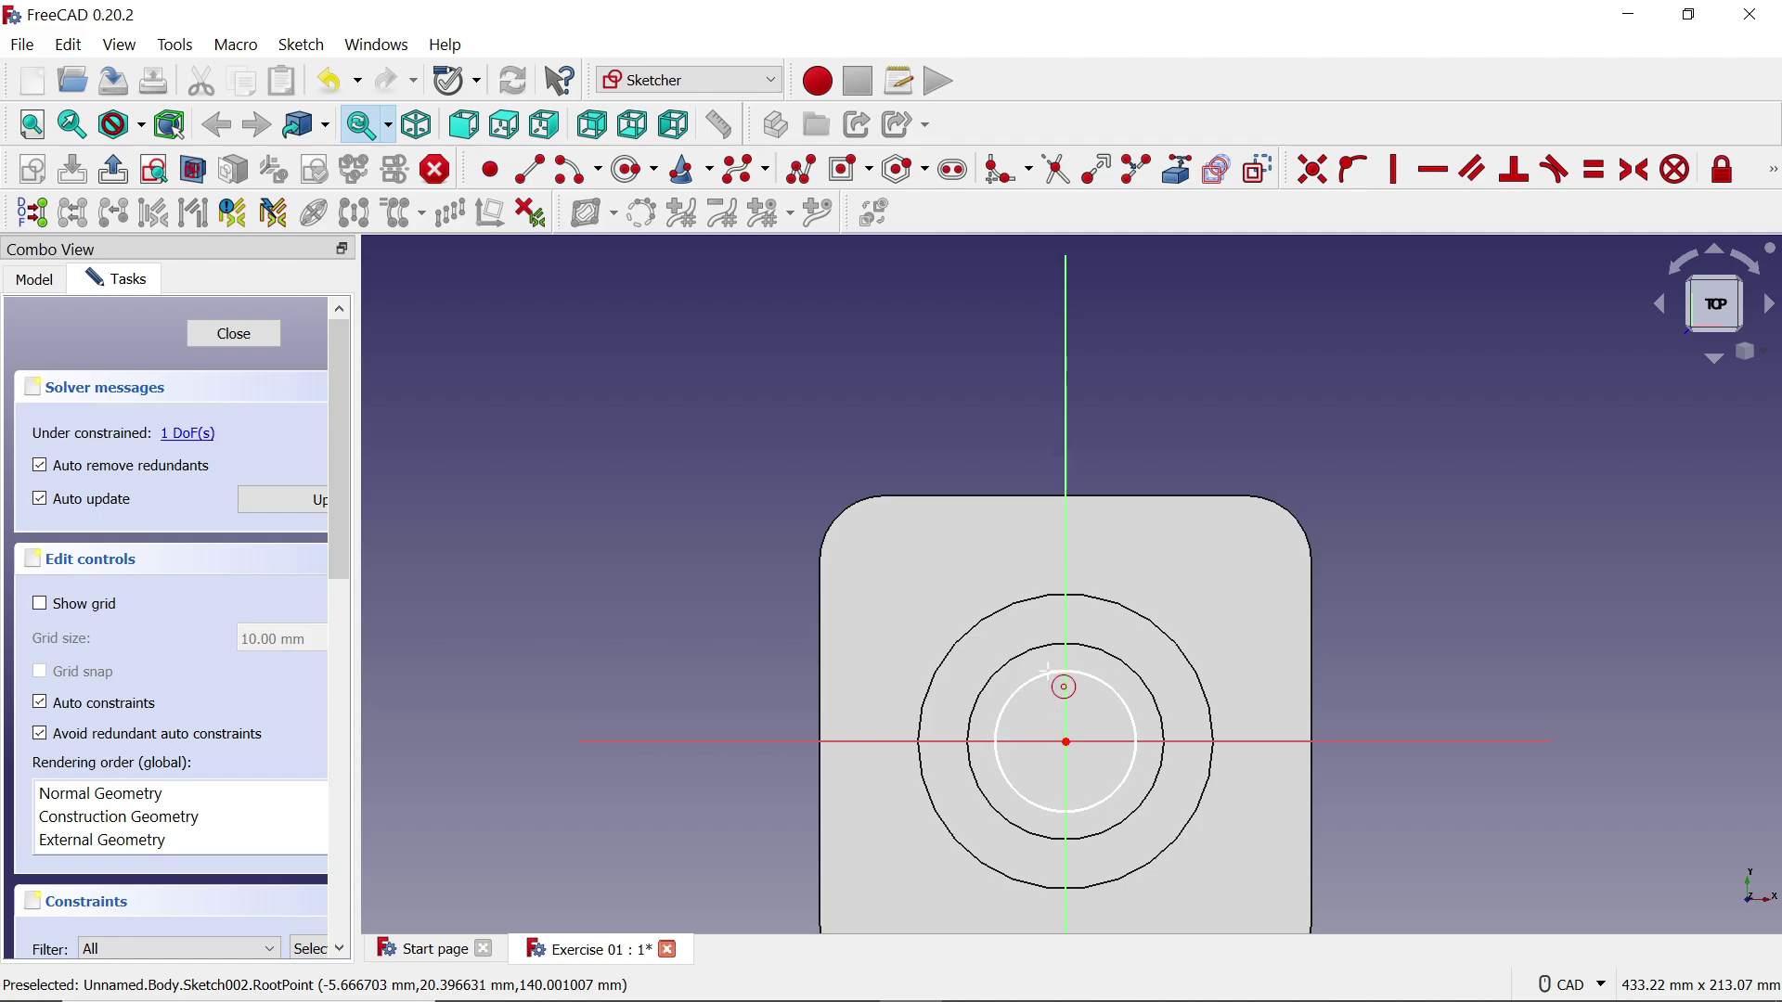
Constrain the circle's diameter to 30 mm
{"action": "left_click", "coordinate": [1774, 171]}
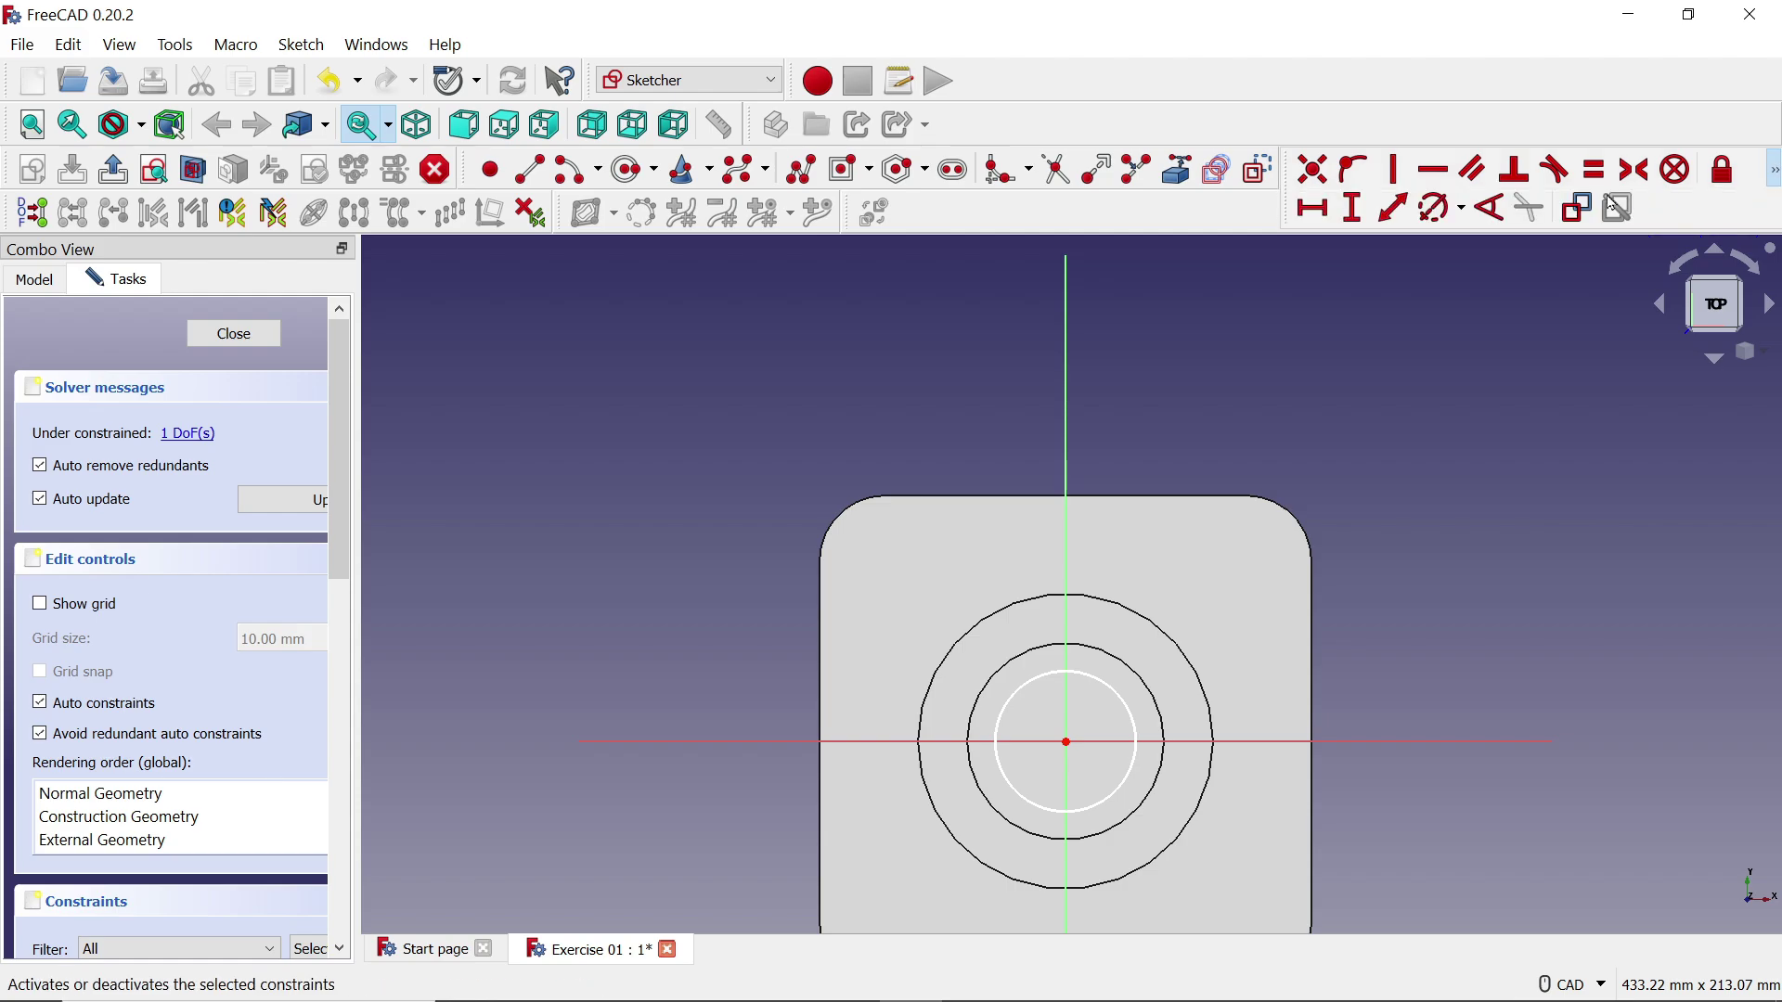
{"action": "left_click", "coordinate": [1465, 214]}
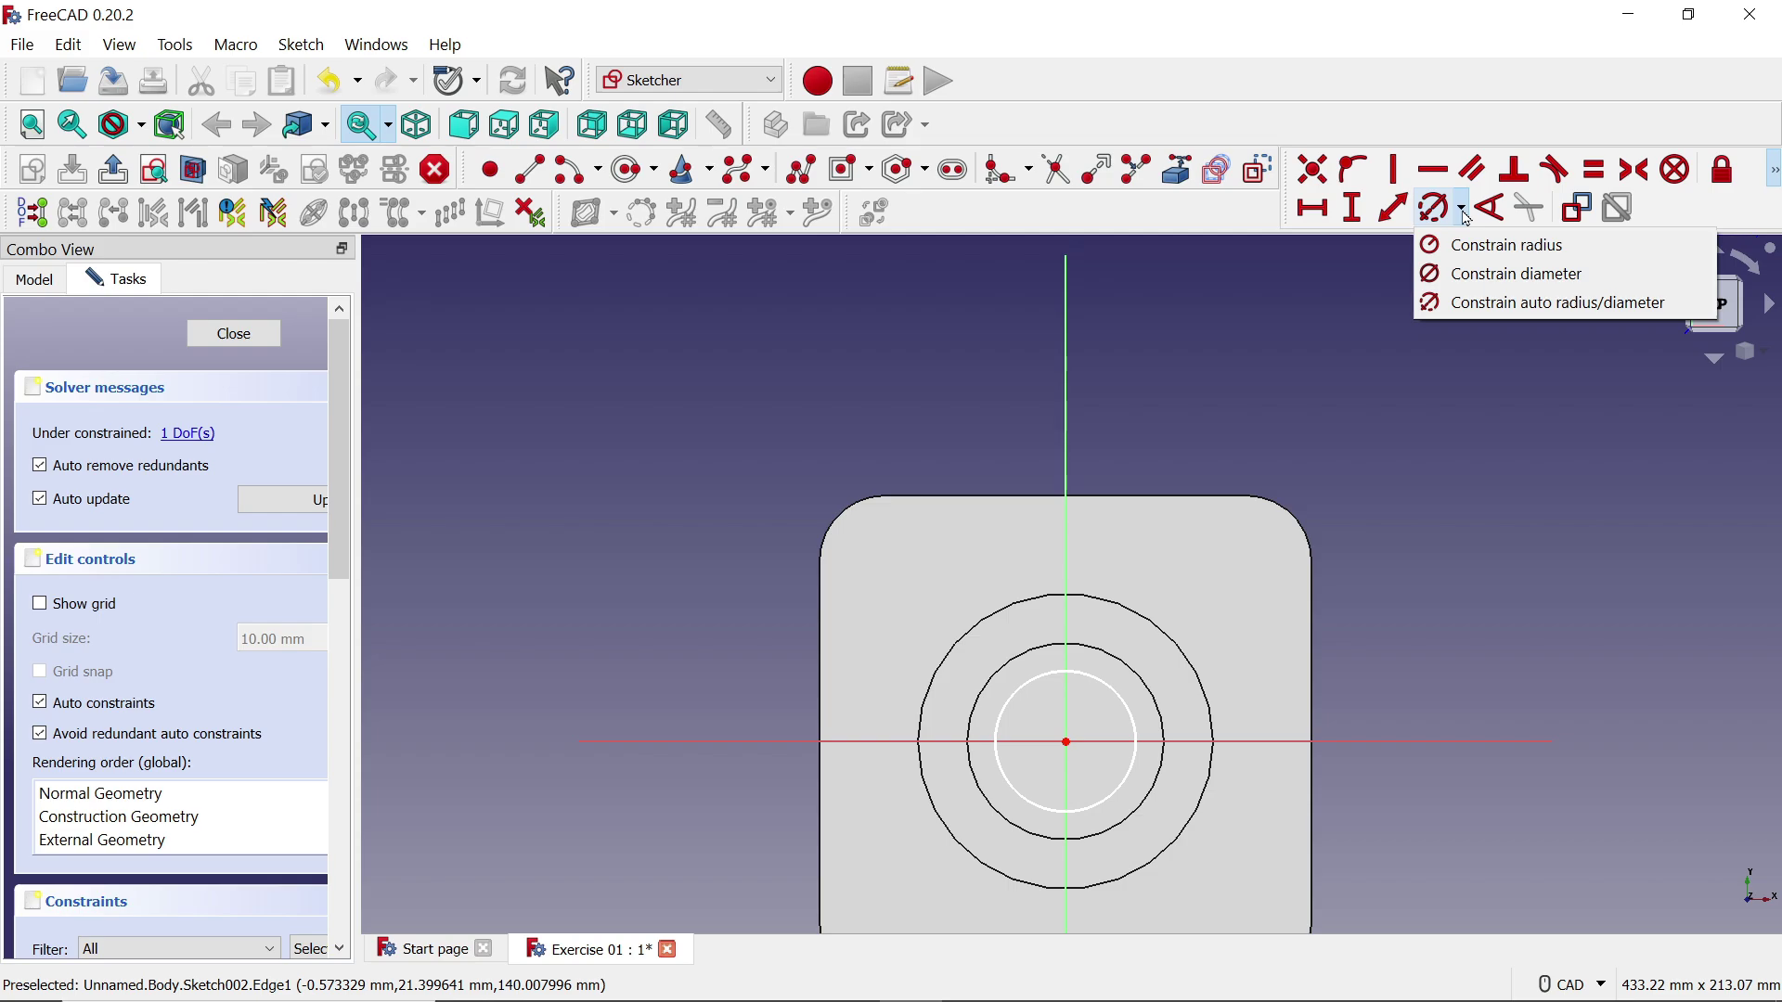
{"action": "left_click", "coordinate": [1466, 215]}
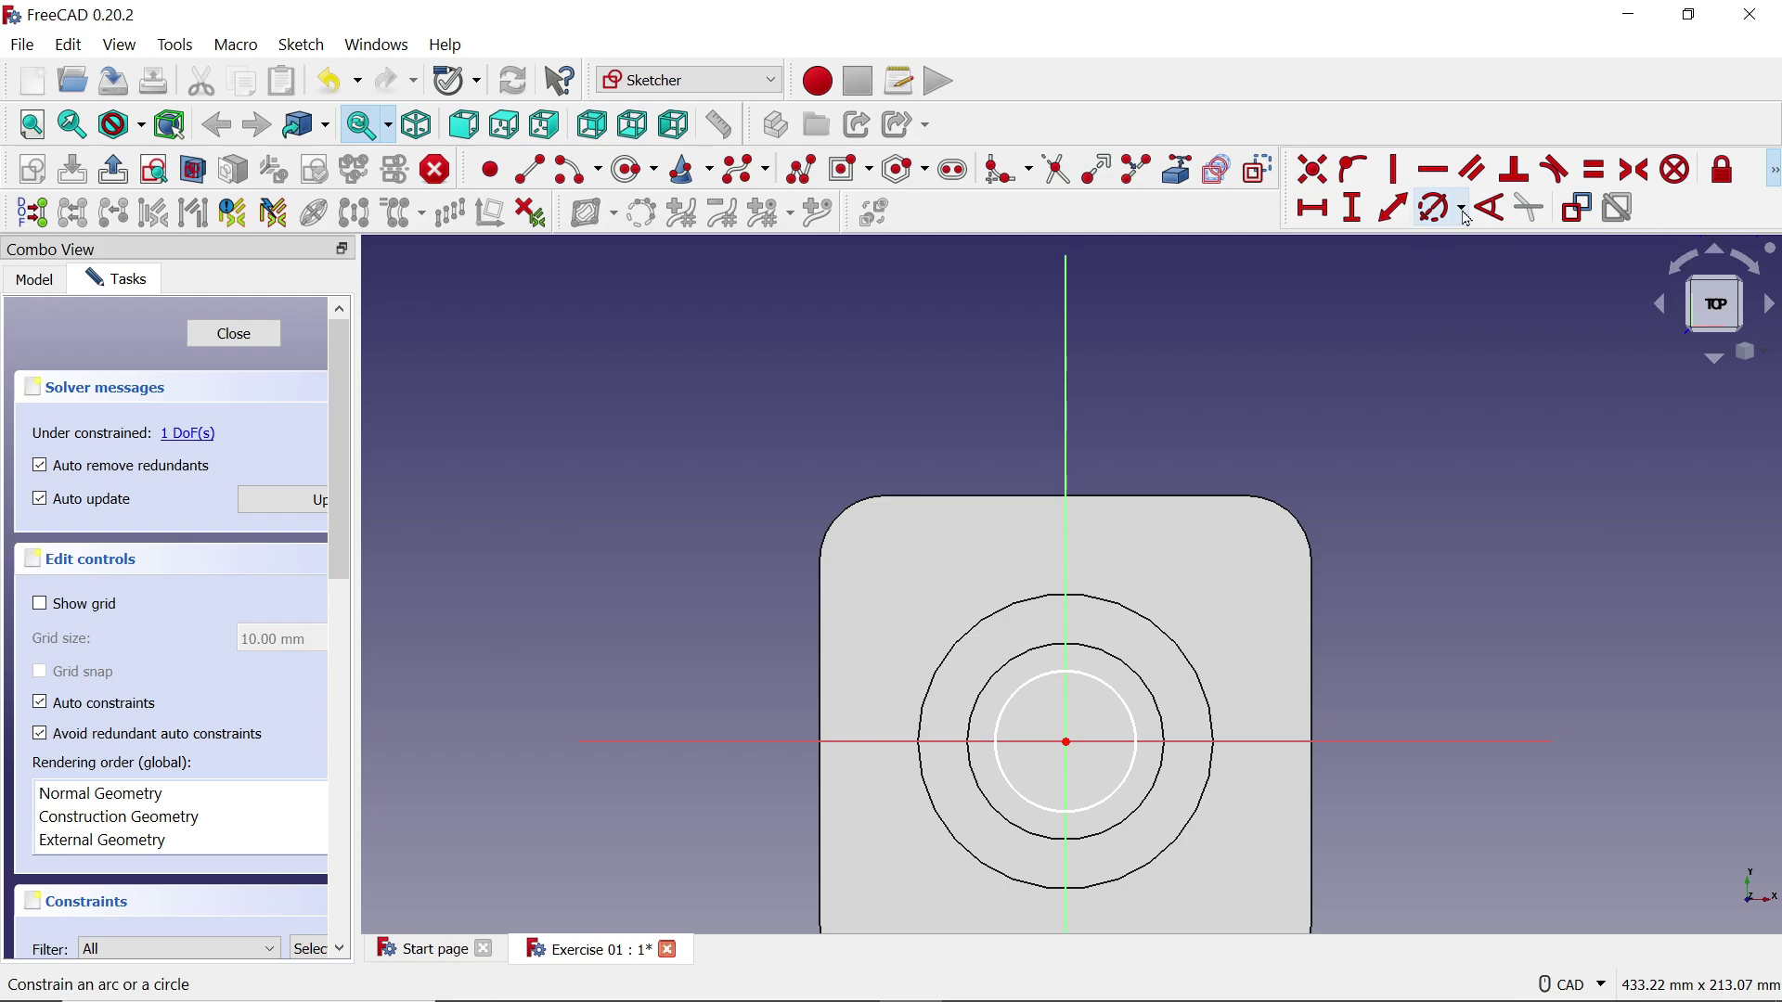
{"action": "left_click", "coordinate": [1439, 211]}
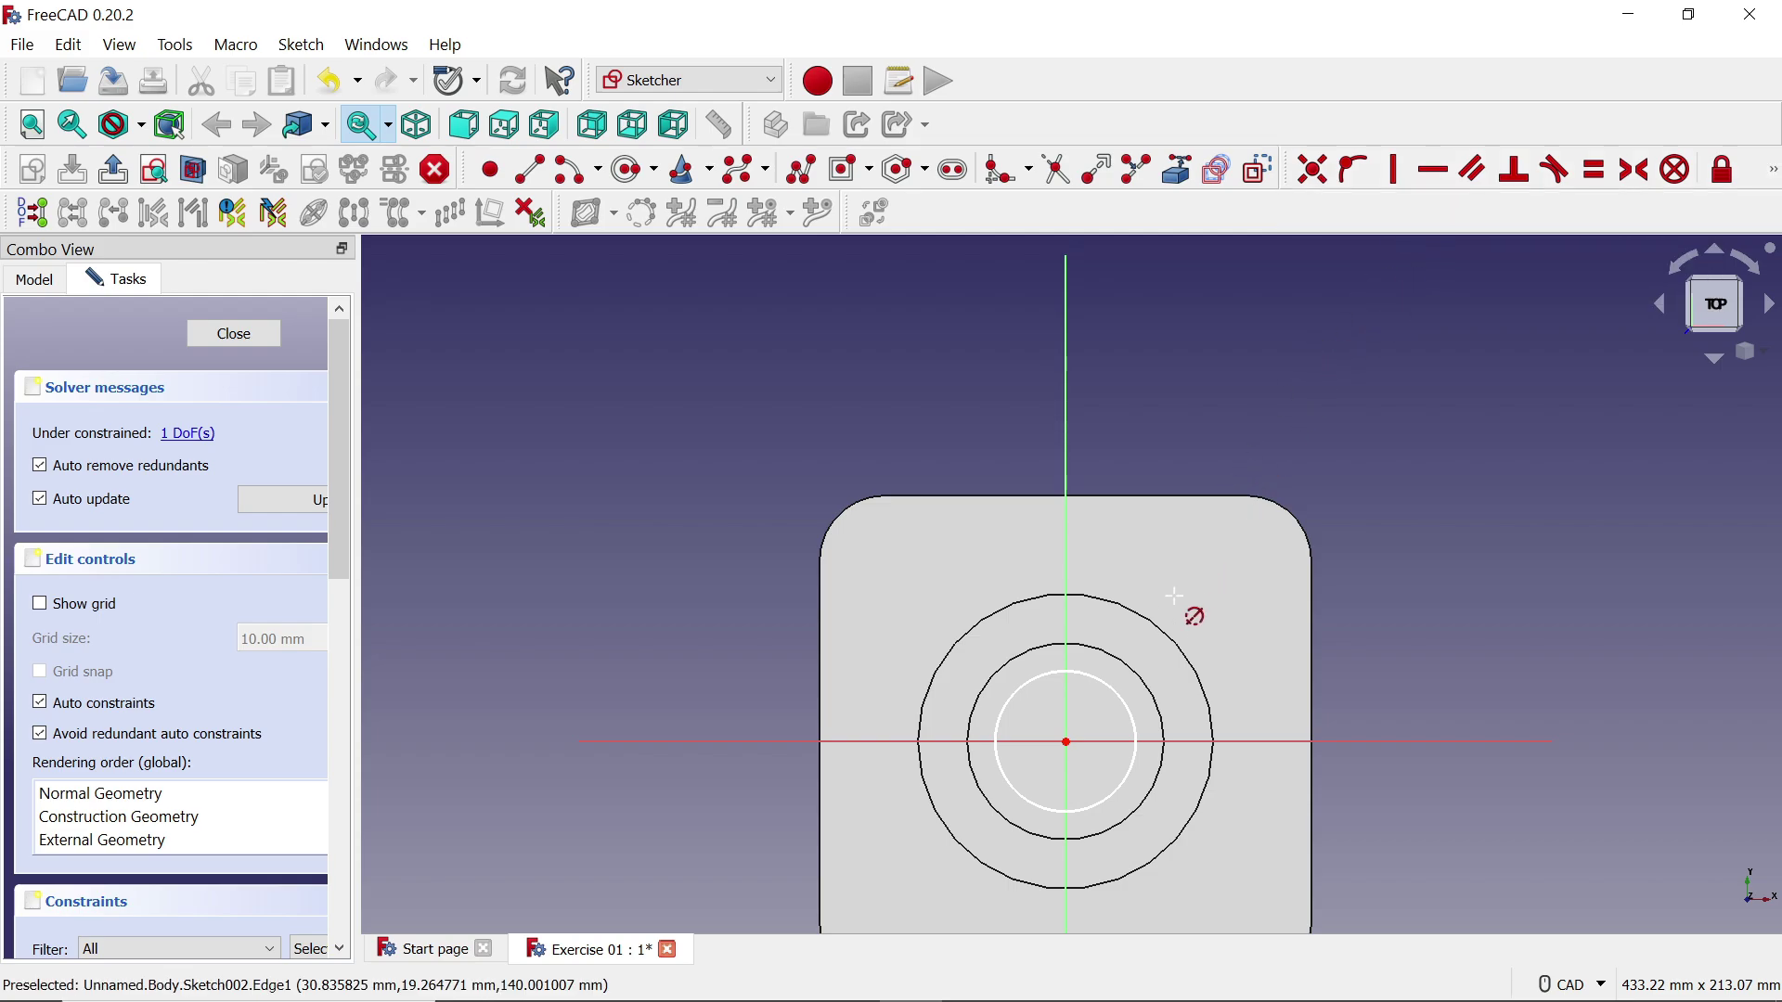
{"action": "left_click", "coordinate": [1114, 693]}
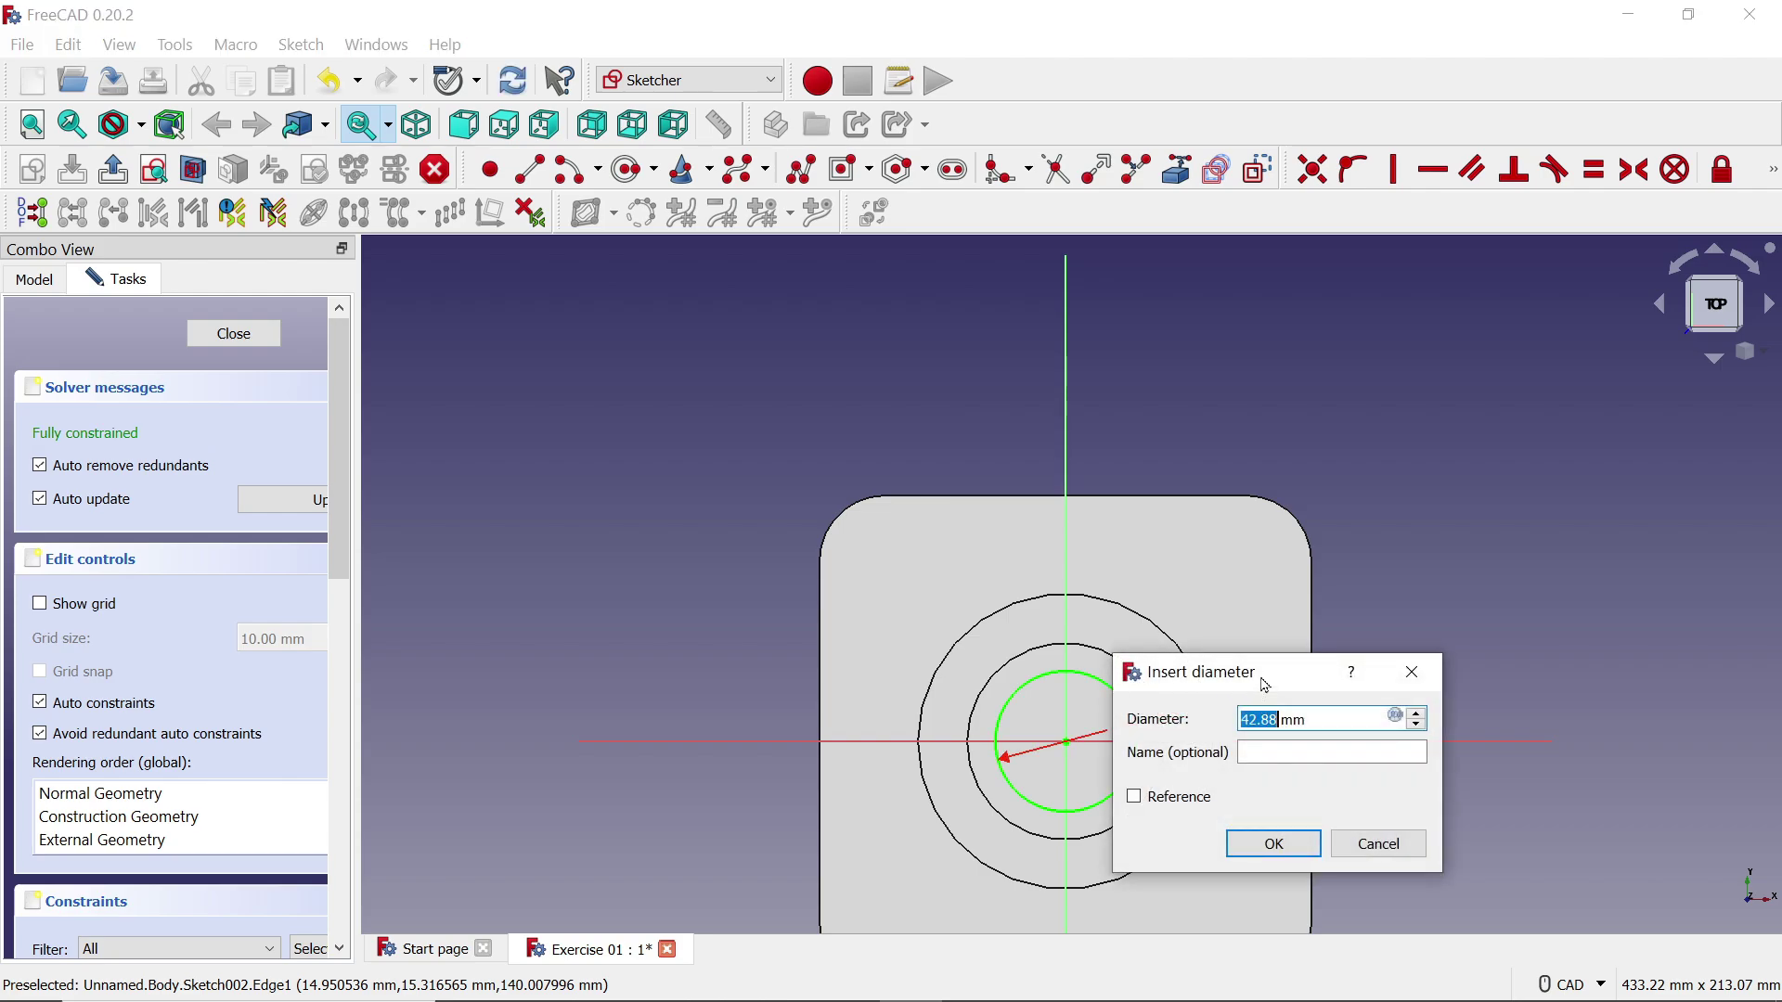
{"action": "left_click_drag", "start_coordinate": [1265, 685], "coordinate": [1393, 405]}
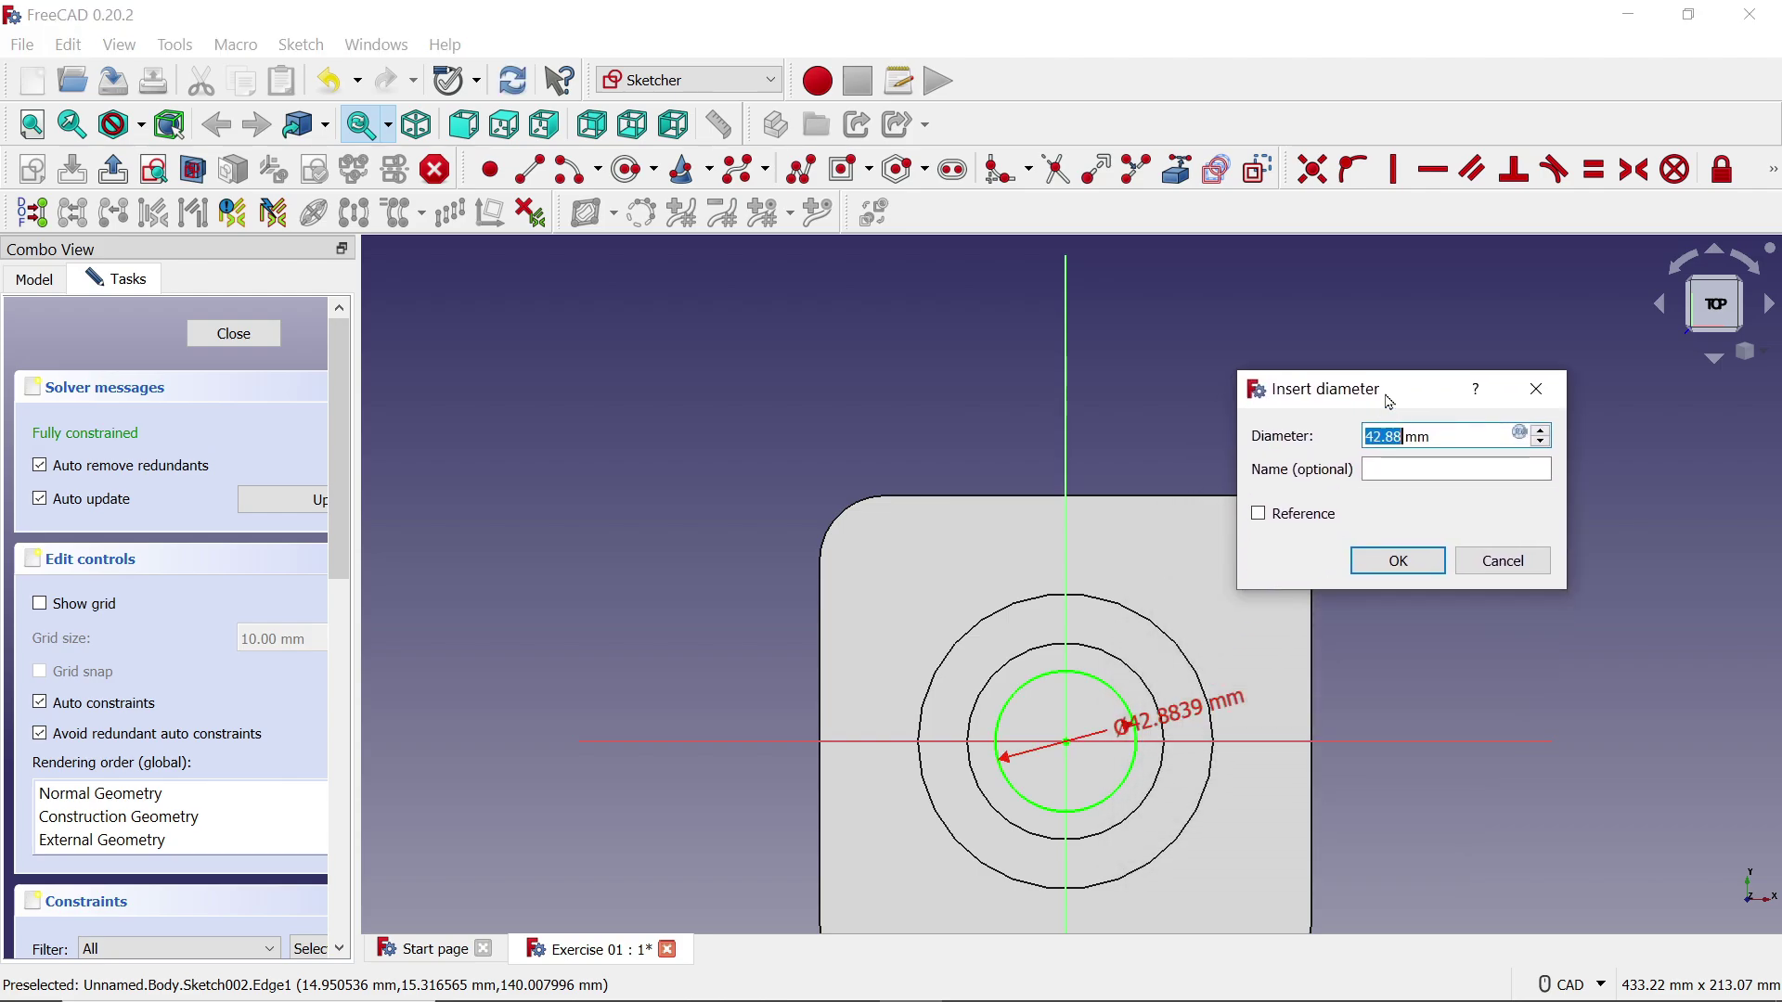
{"action": "type", "text": "30"}
{"action": "left_click", "coordinate": [1381, 564]}
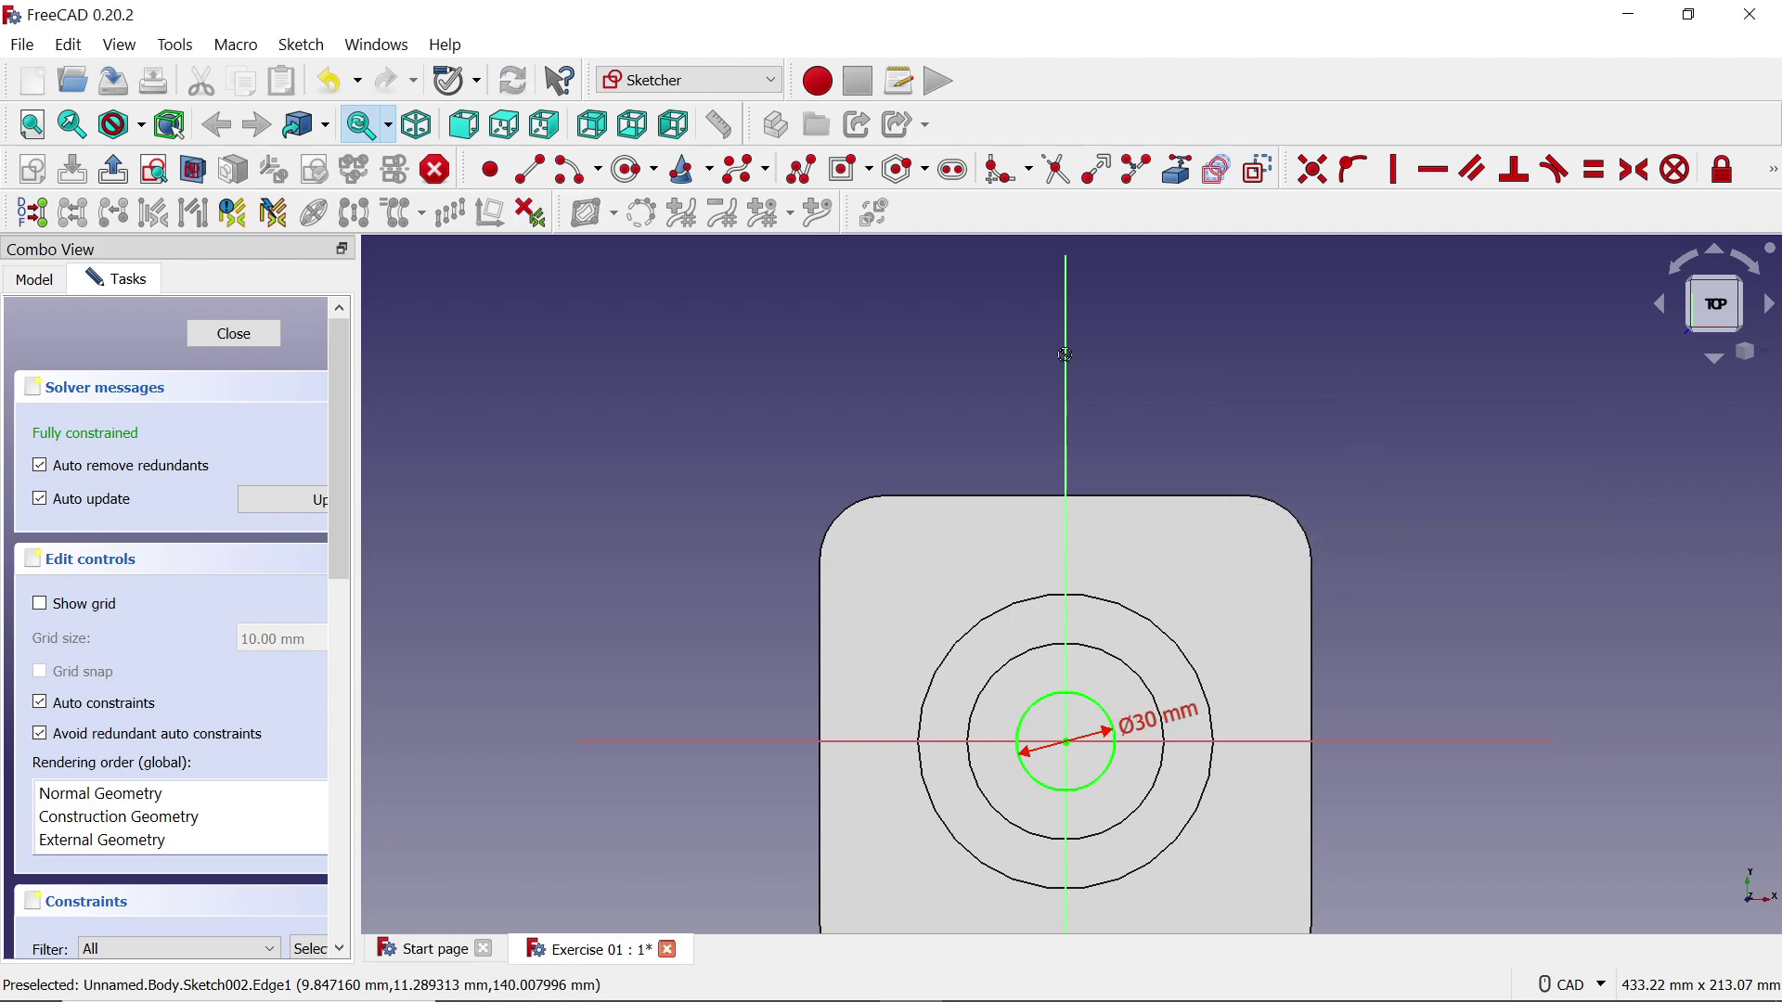
Close the sketch and start a pocket from the circle with a length of 50 mm
{"action": "left_click", "coordinate": [417, 126]}
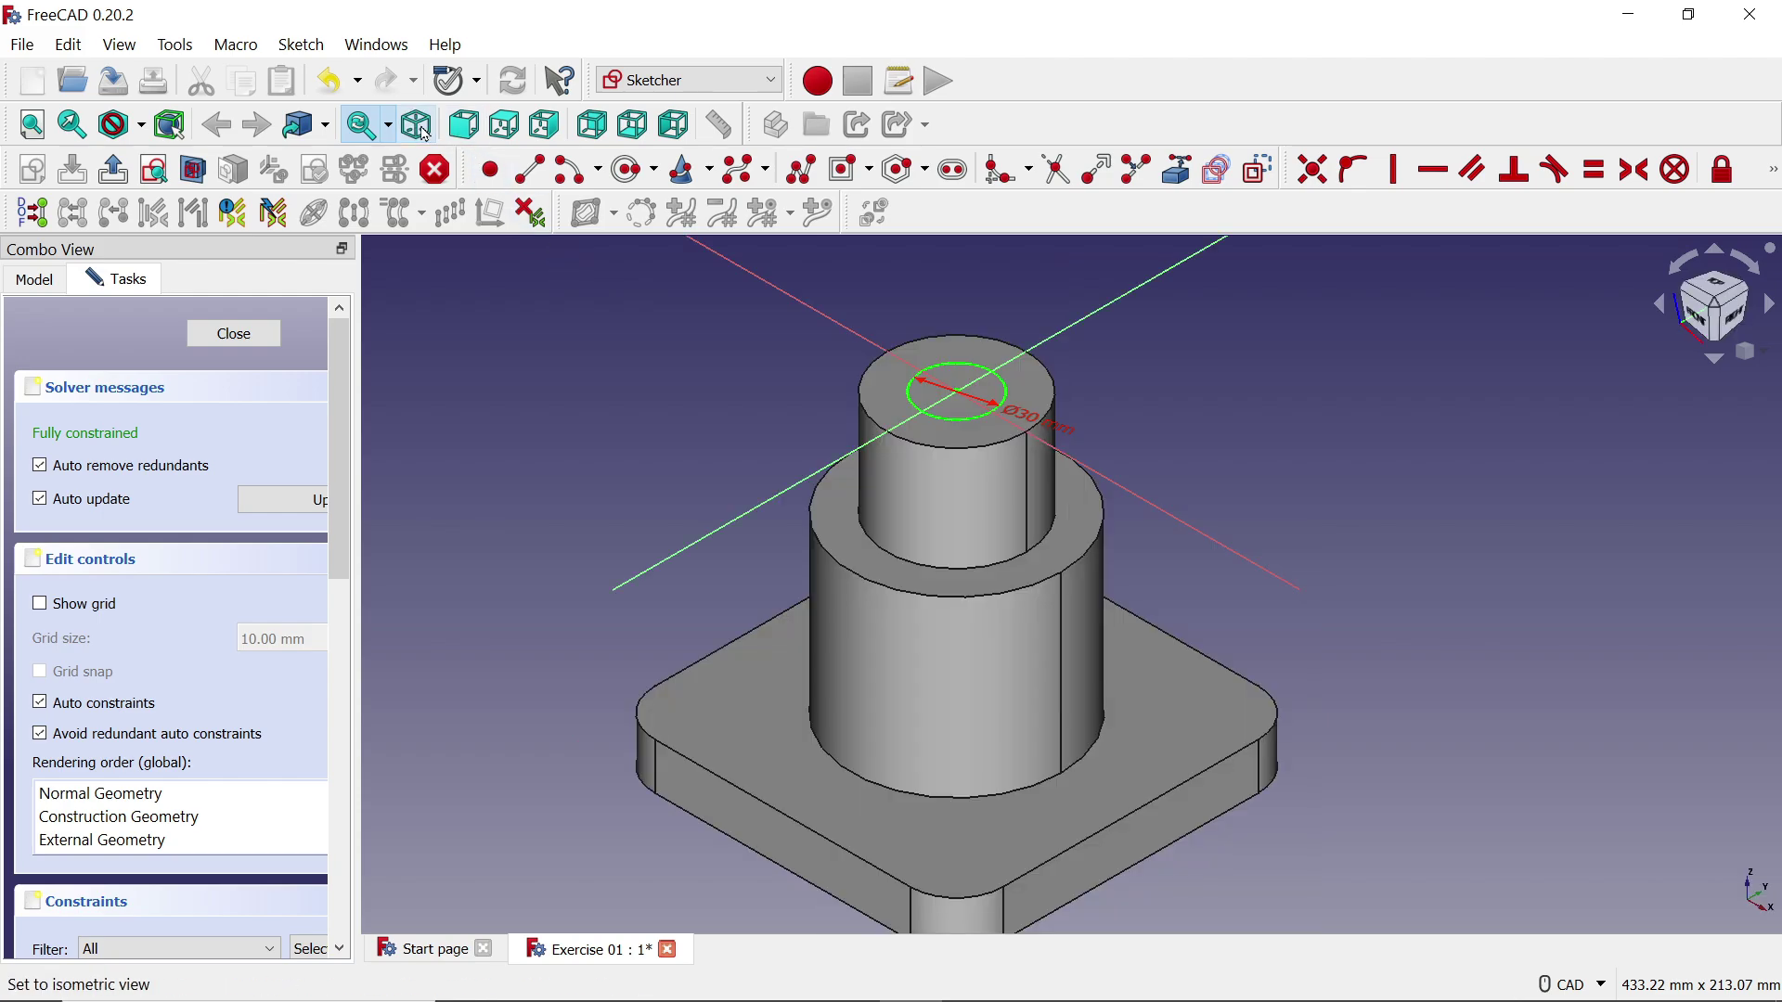
{"action": "left_click", "coordinate": [233, 335]}
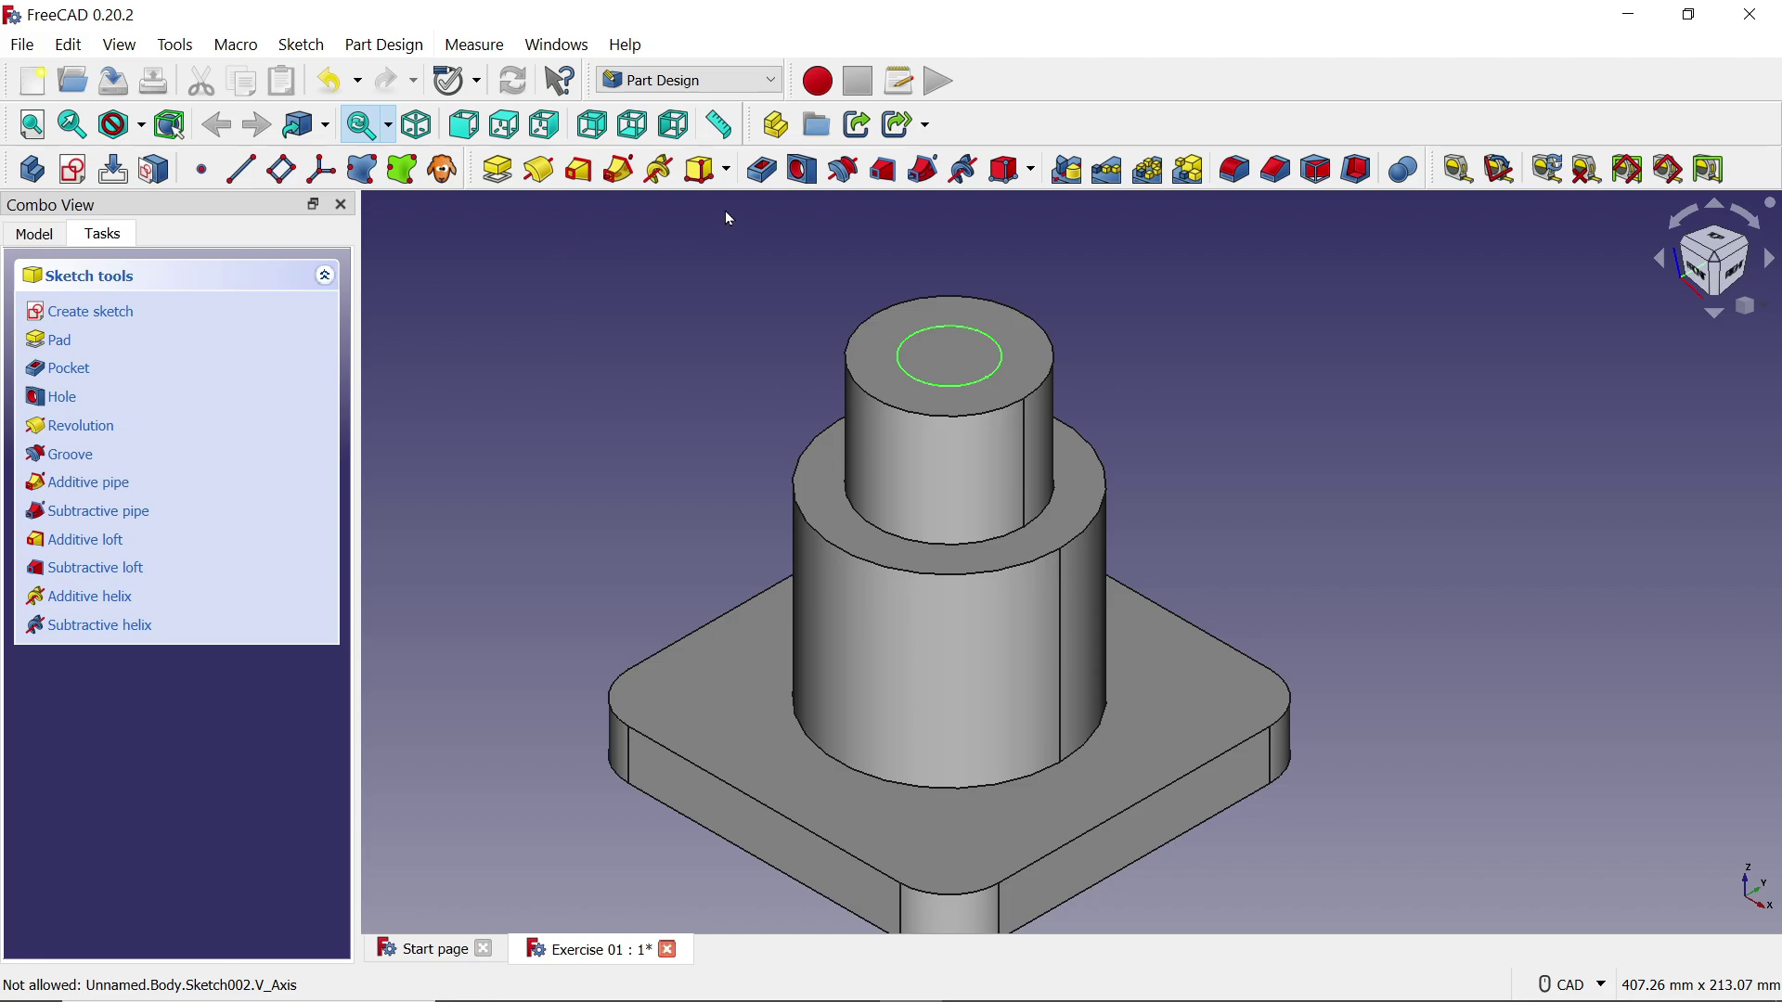
{"action": "left_click", "coordinate": [763, 170]}
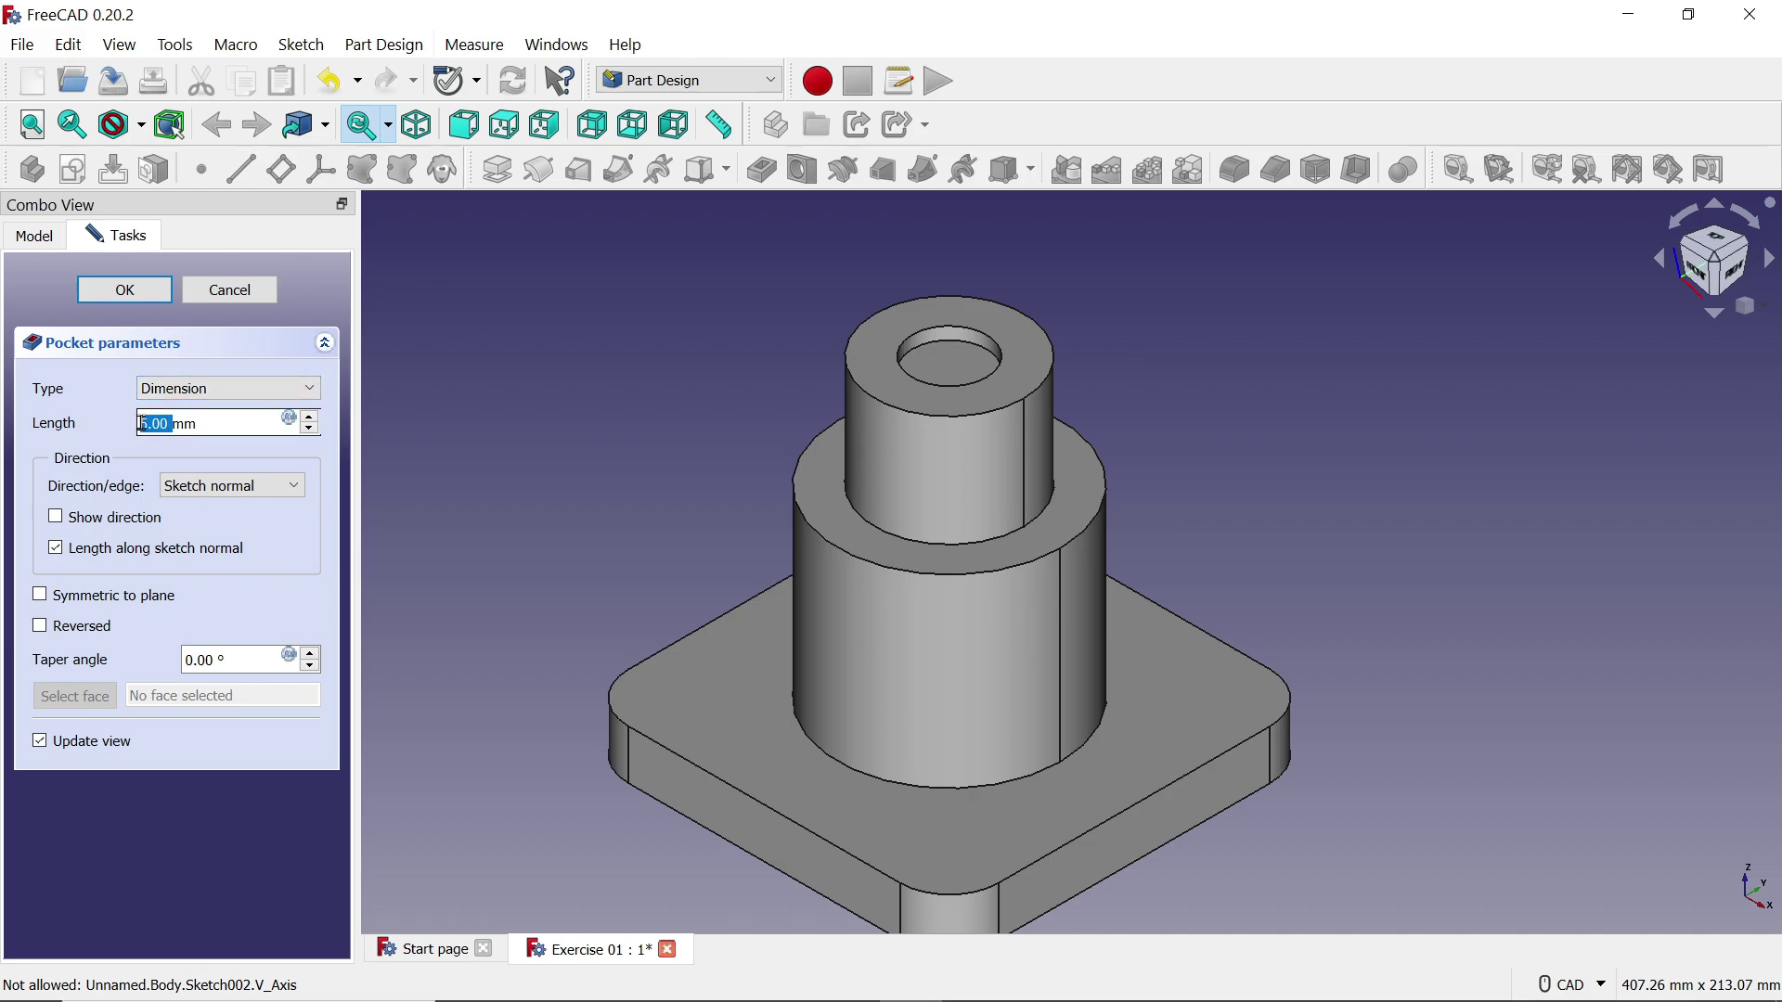
{"action": "type", "text": "5"}
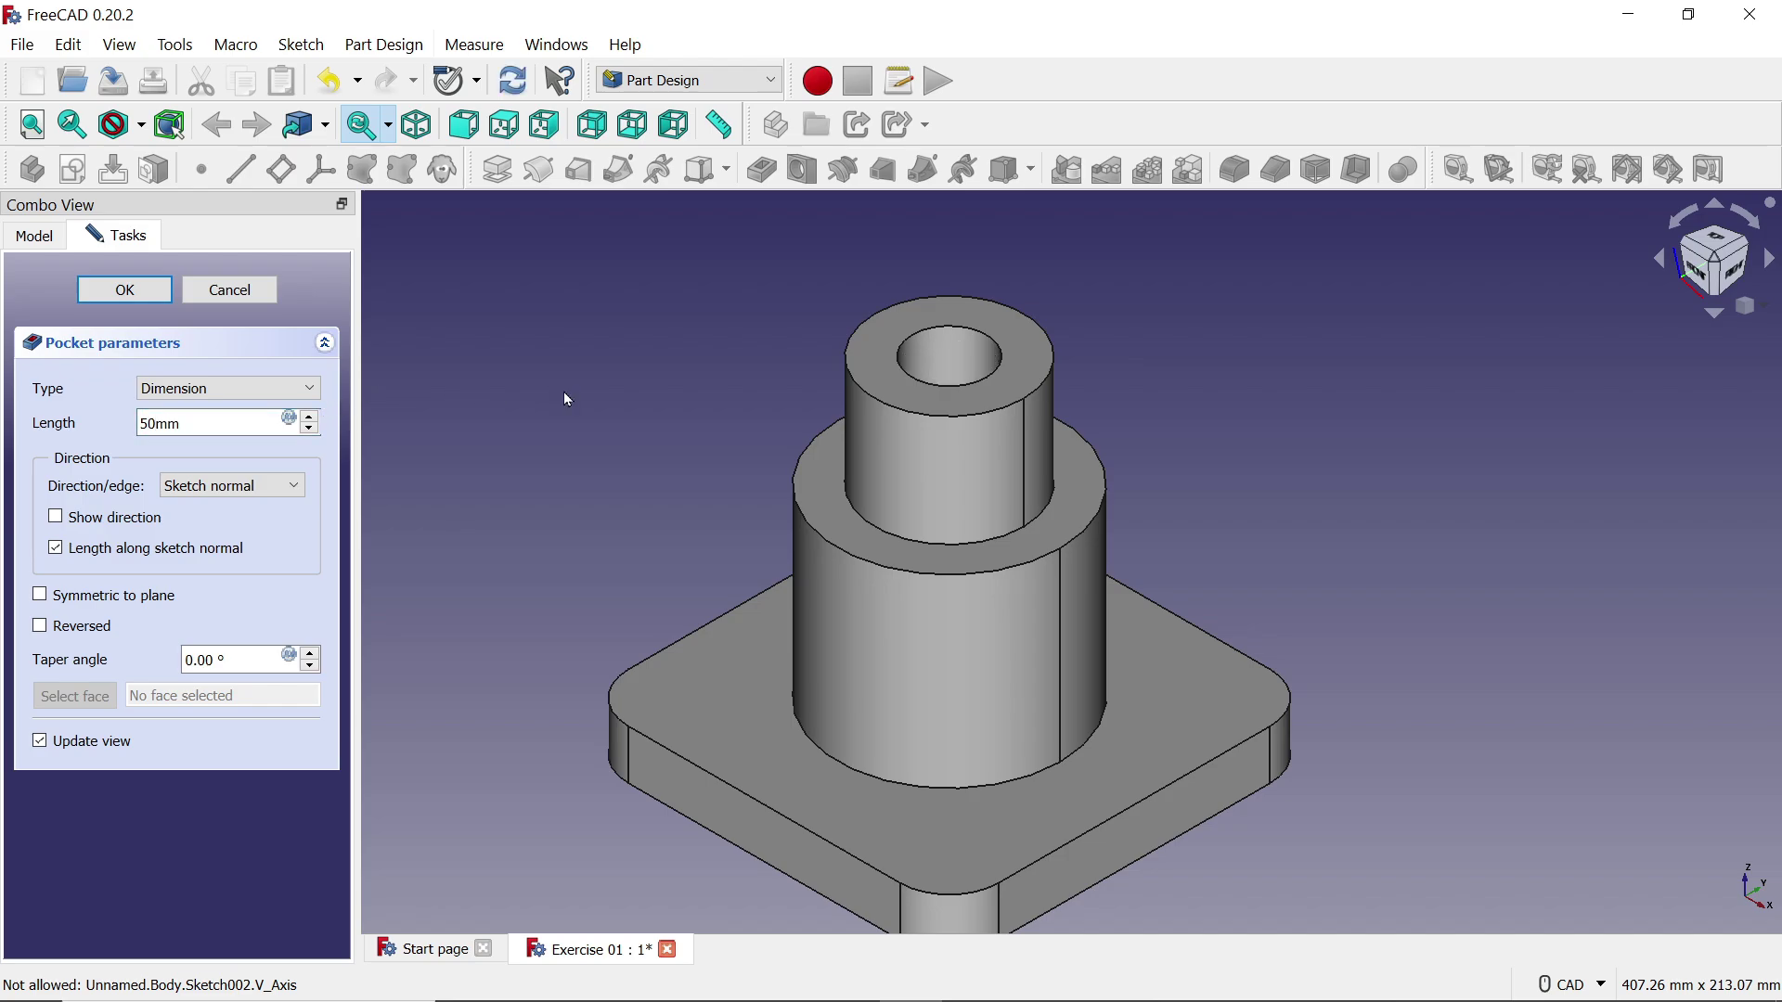
{"action": "middle_click_drag", "start_coordinate": [566, 397], "coordinate": [592, 525]}
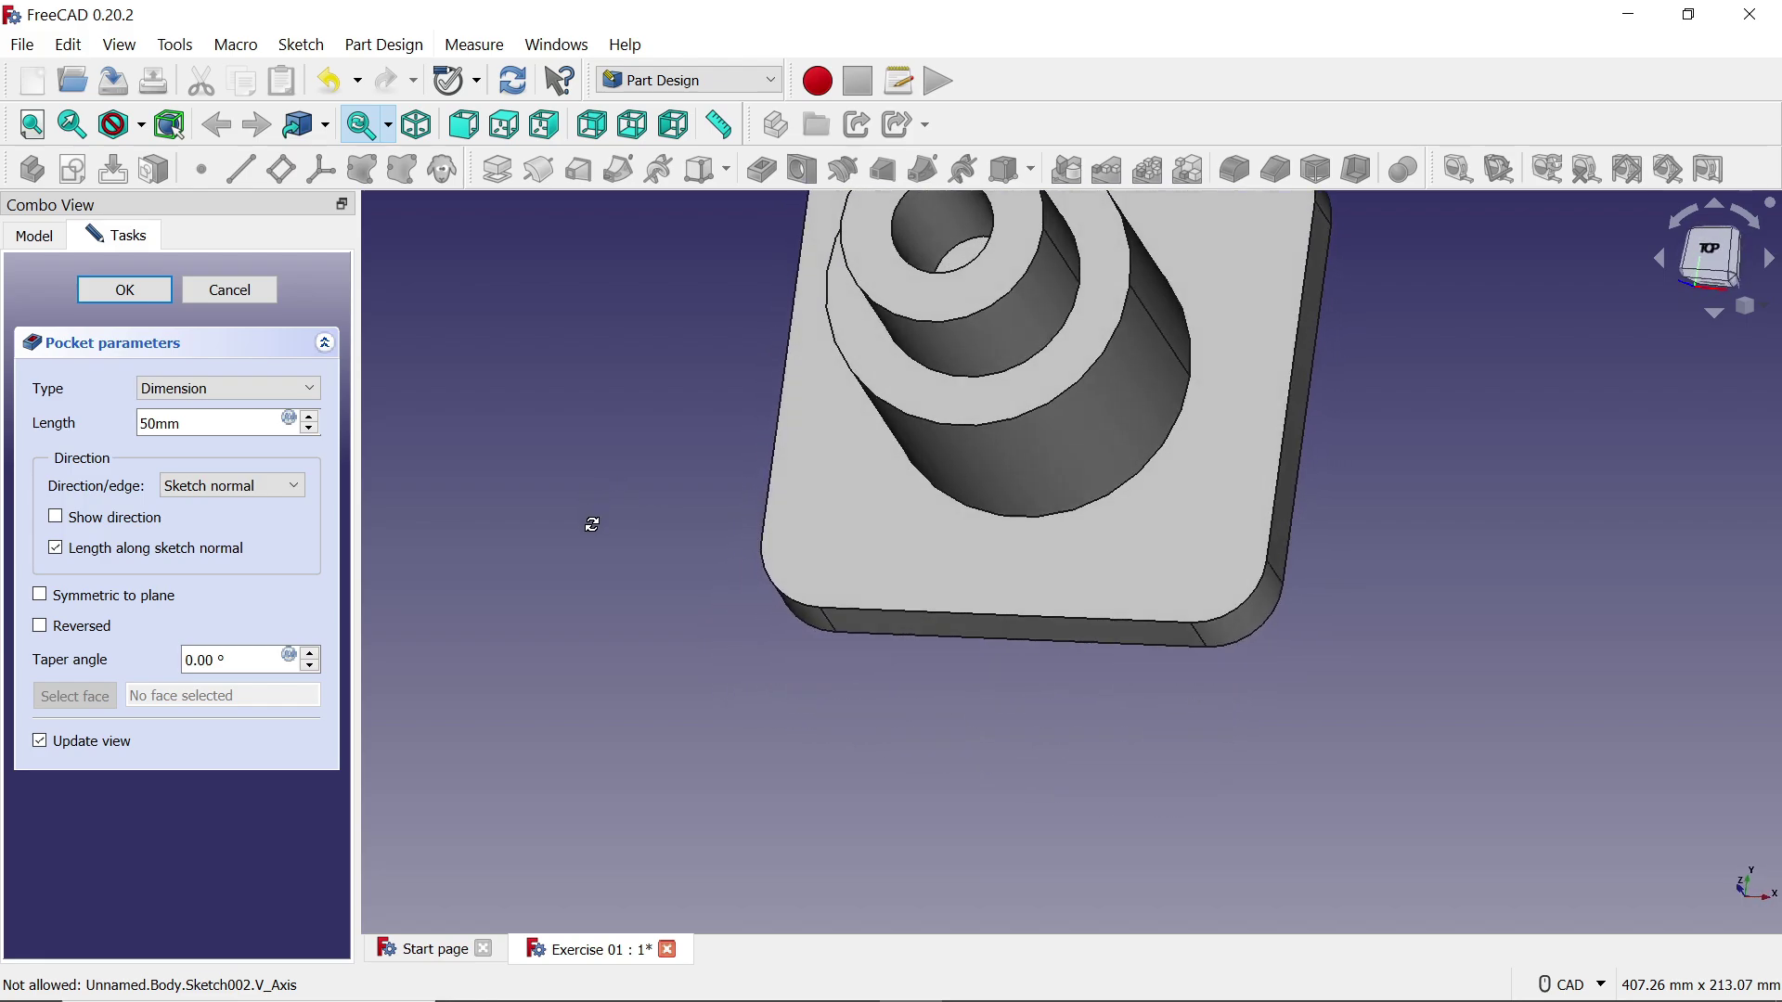
{"action": "key", "text": "0"}
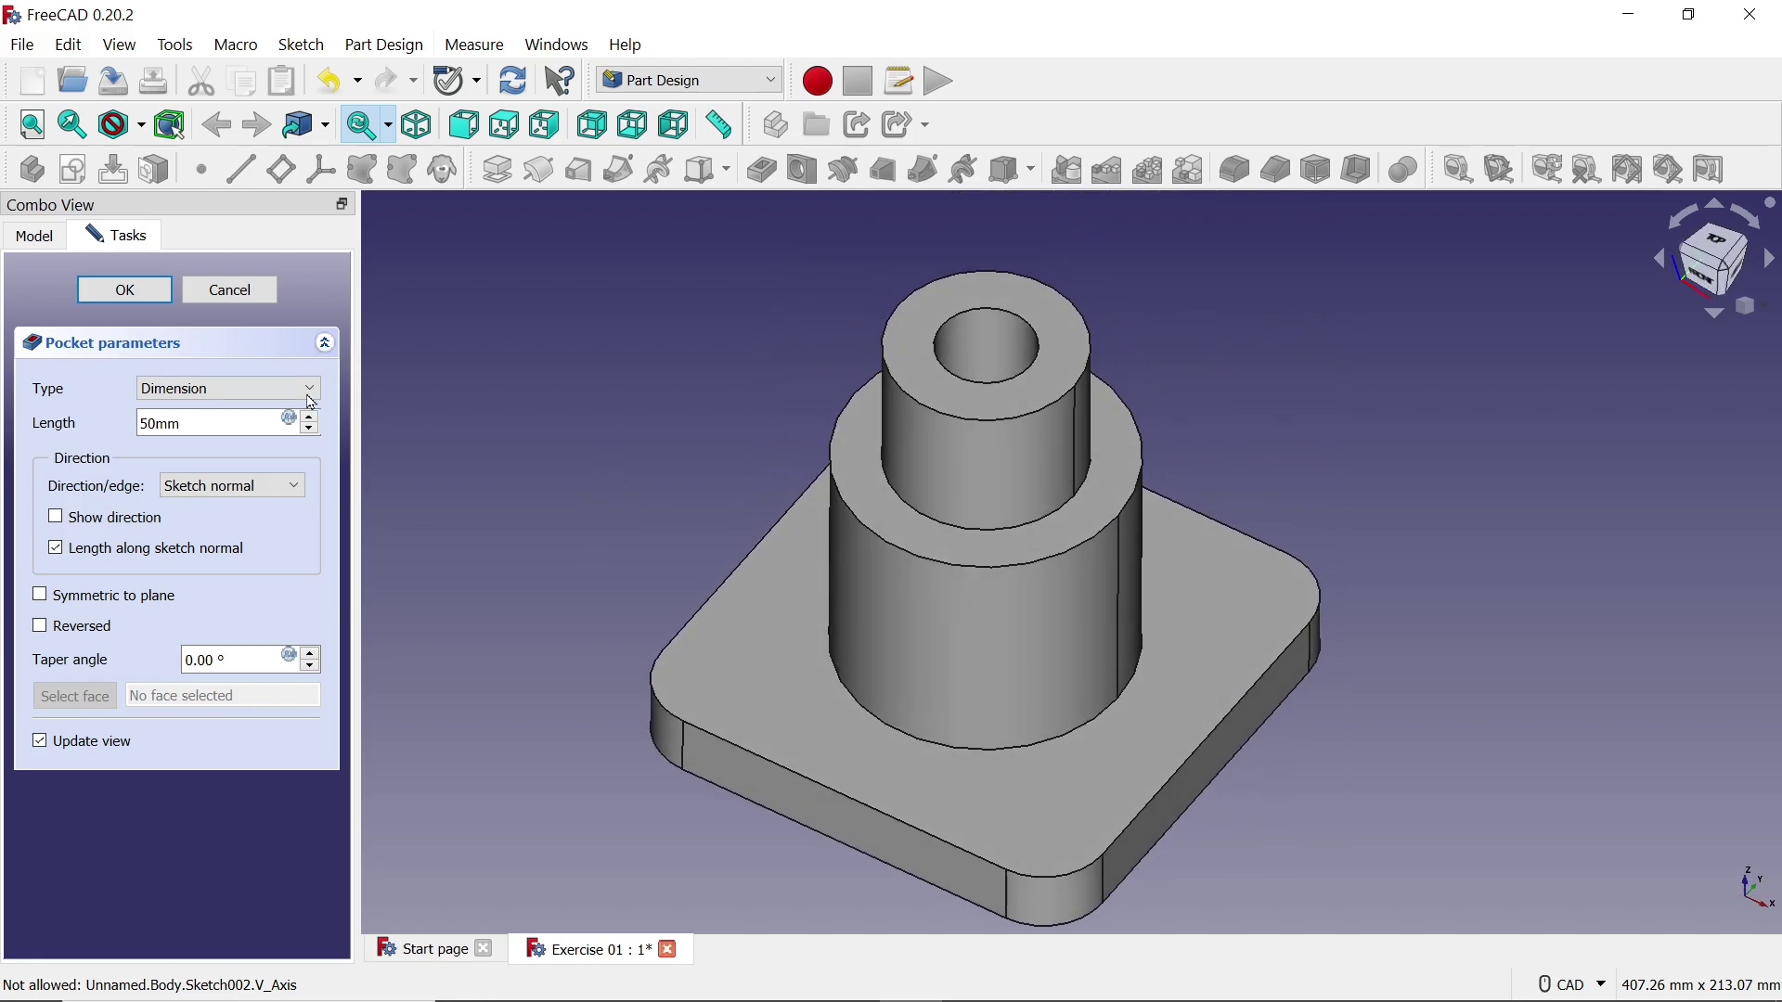
Change the pocket's type to Through all and accept it
{"action": "left_click", "coordinate": [184, 391]}
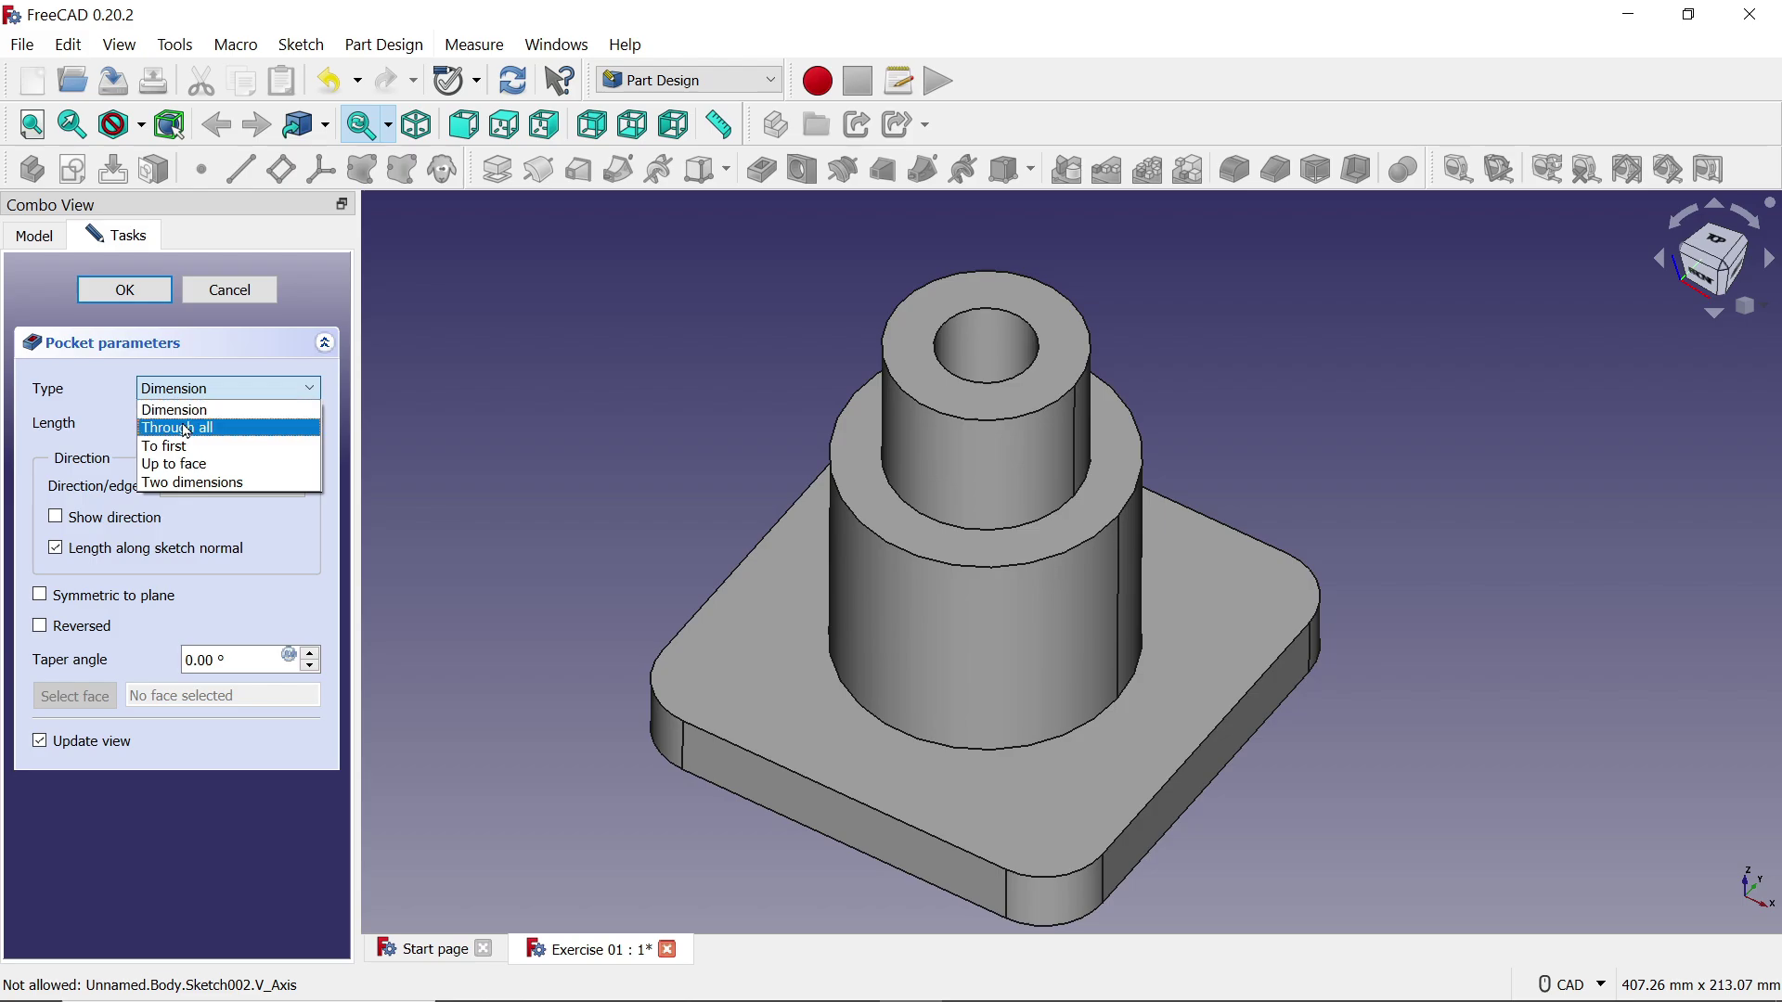
{"action": "left_click", "coordinate": [178, 428]}
{"action": "scroll", "coordinate": [650, 492], "scroll_direction": "down", "scroll_amount": 2}
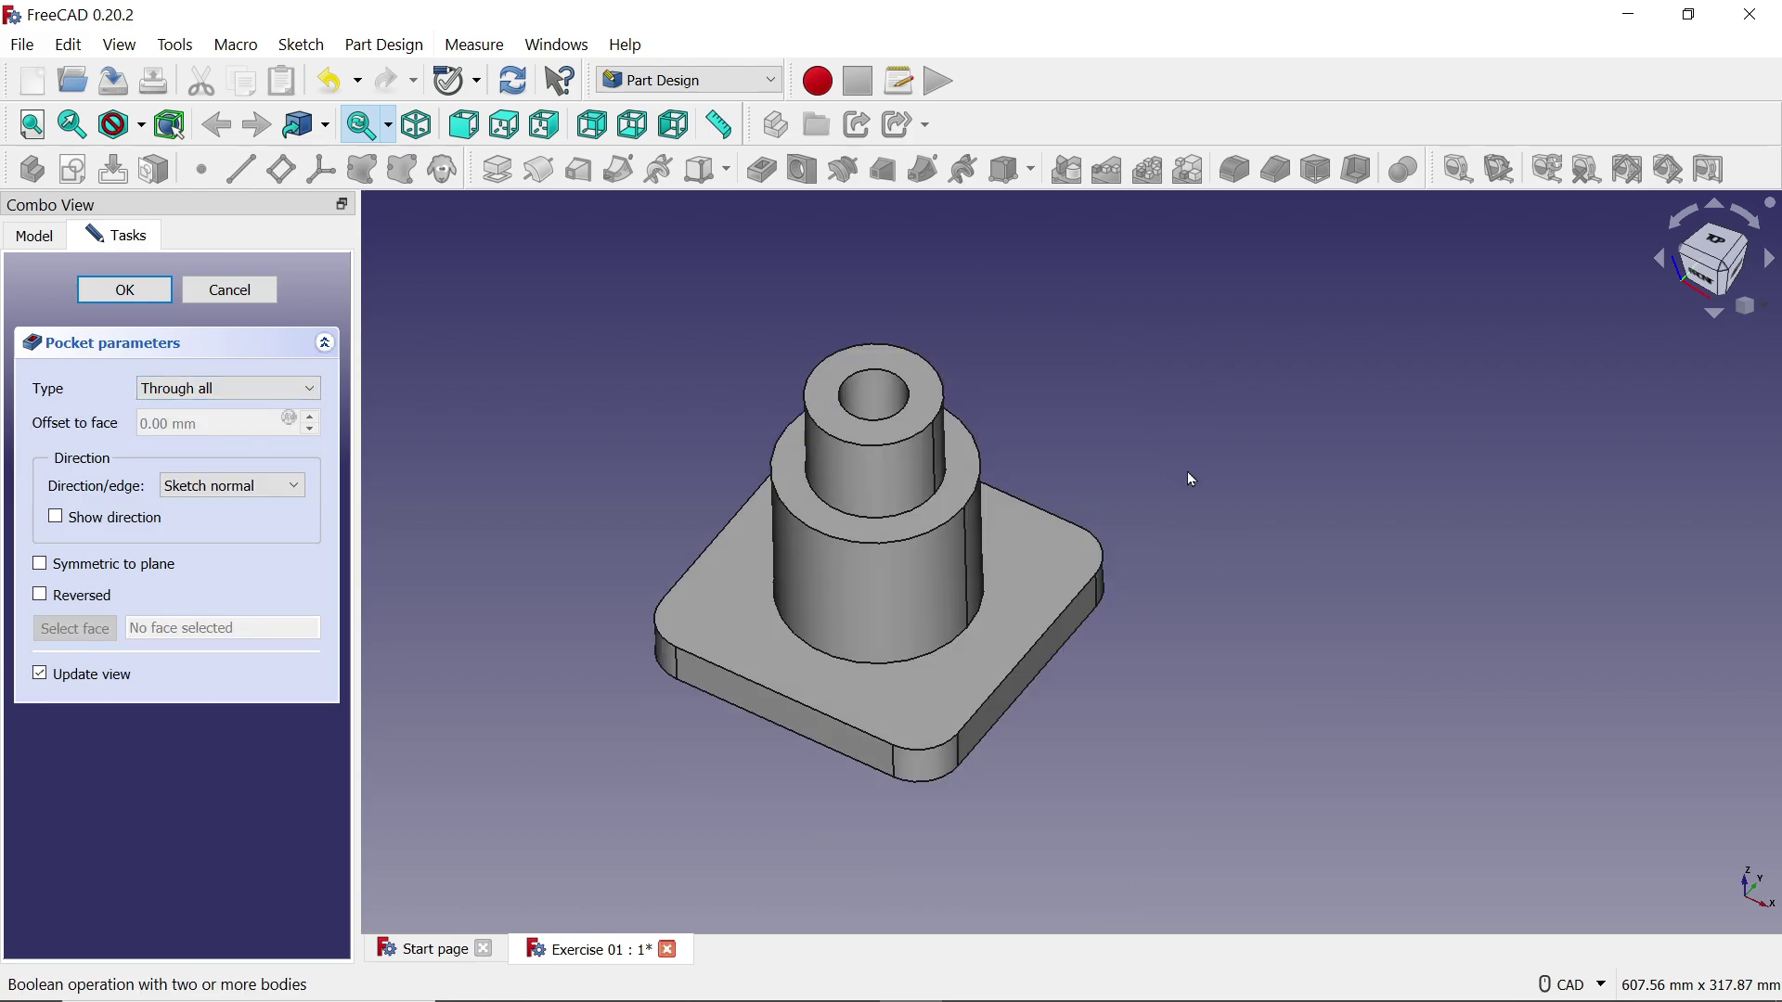
{"action": "mouse_move", "coordinate": [1177, 398]}
{"action": "middle_mouse_down"}
{"action": "mouse_move", "coordinate": [1166, 486]}
{"action": "mouse_move", "coordinate": [1188, 529]}
{"action": "mouse_move", "coordinate": [1192, 383]}
{"action": "mouse_move", "coordinate": [1173, 390]}
{"action": "middle_mouse_up"}
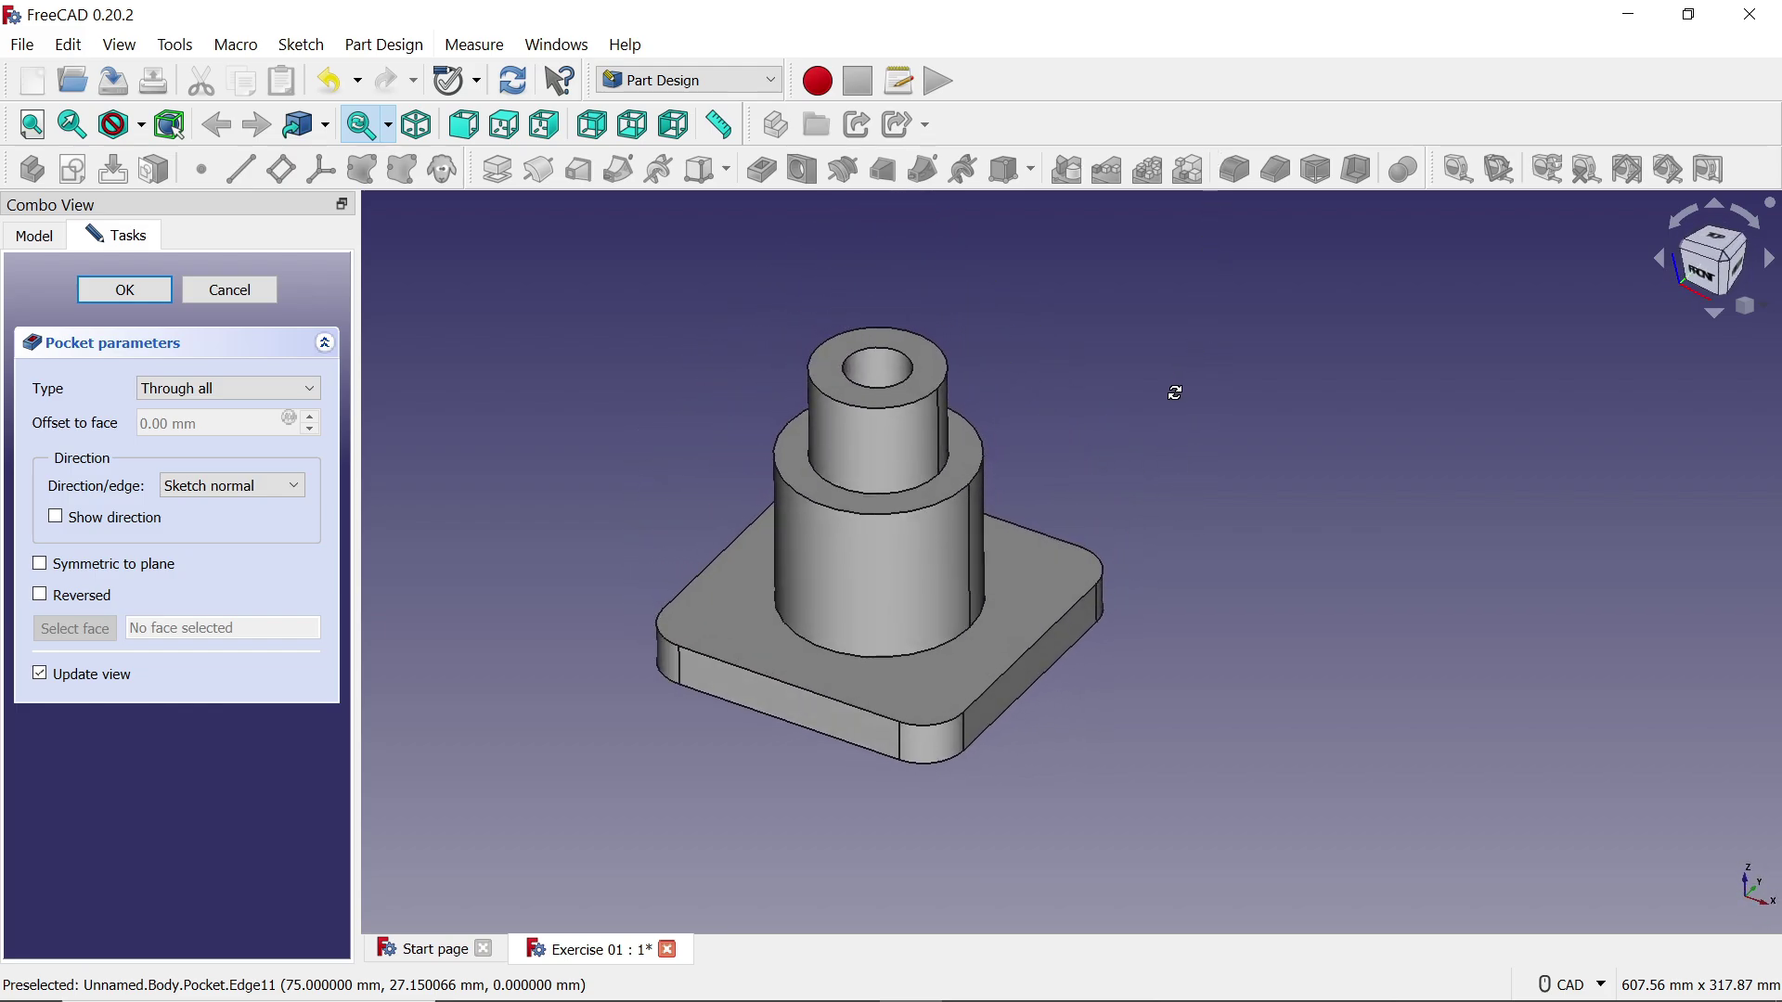
{"action": "left_click", "coordinate": [114, 296]}
{"action": "scroll", "coordinate": [835, 417], "scroll_direction": "down", "scroll_amount": 2}
{"action": "scroll", "coordinate": [890, 466], "scroll_direction": "up", "scroll_amount": 3}
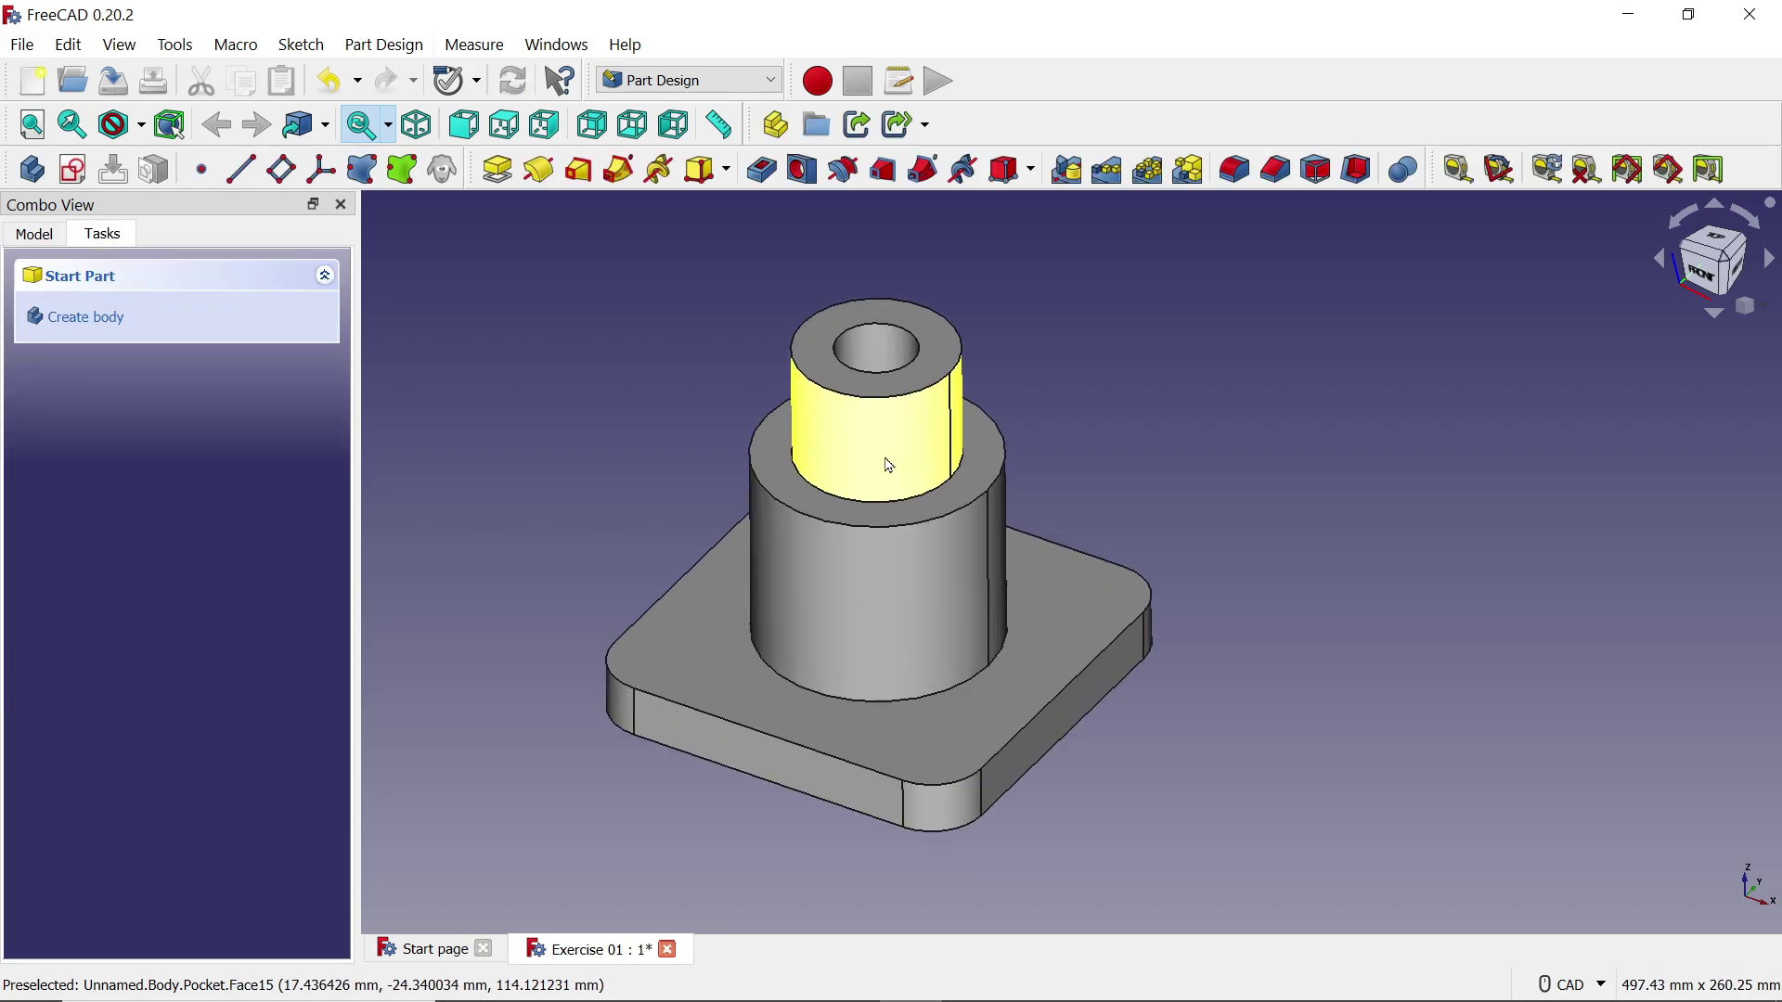
Open the appearance settings of the finished part and set its material to Aluminium
{"action": "left_click", "coordinate": [35, 234]}
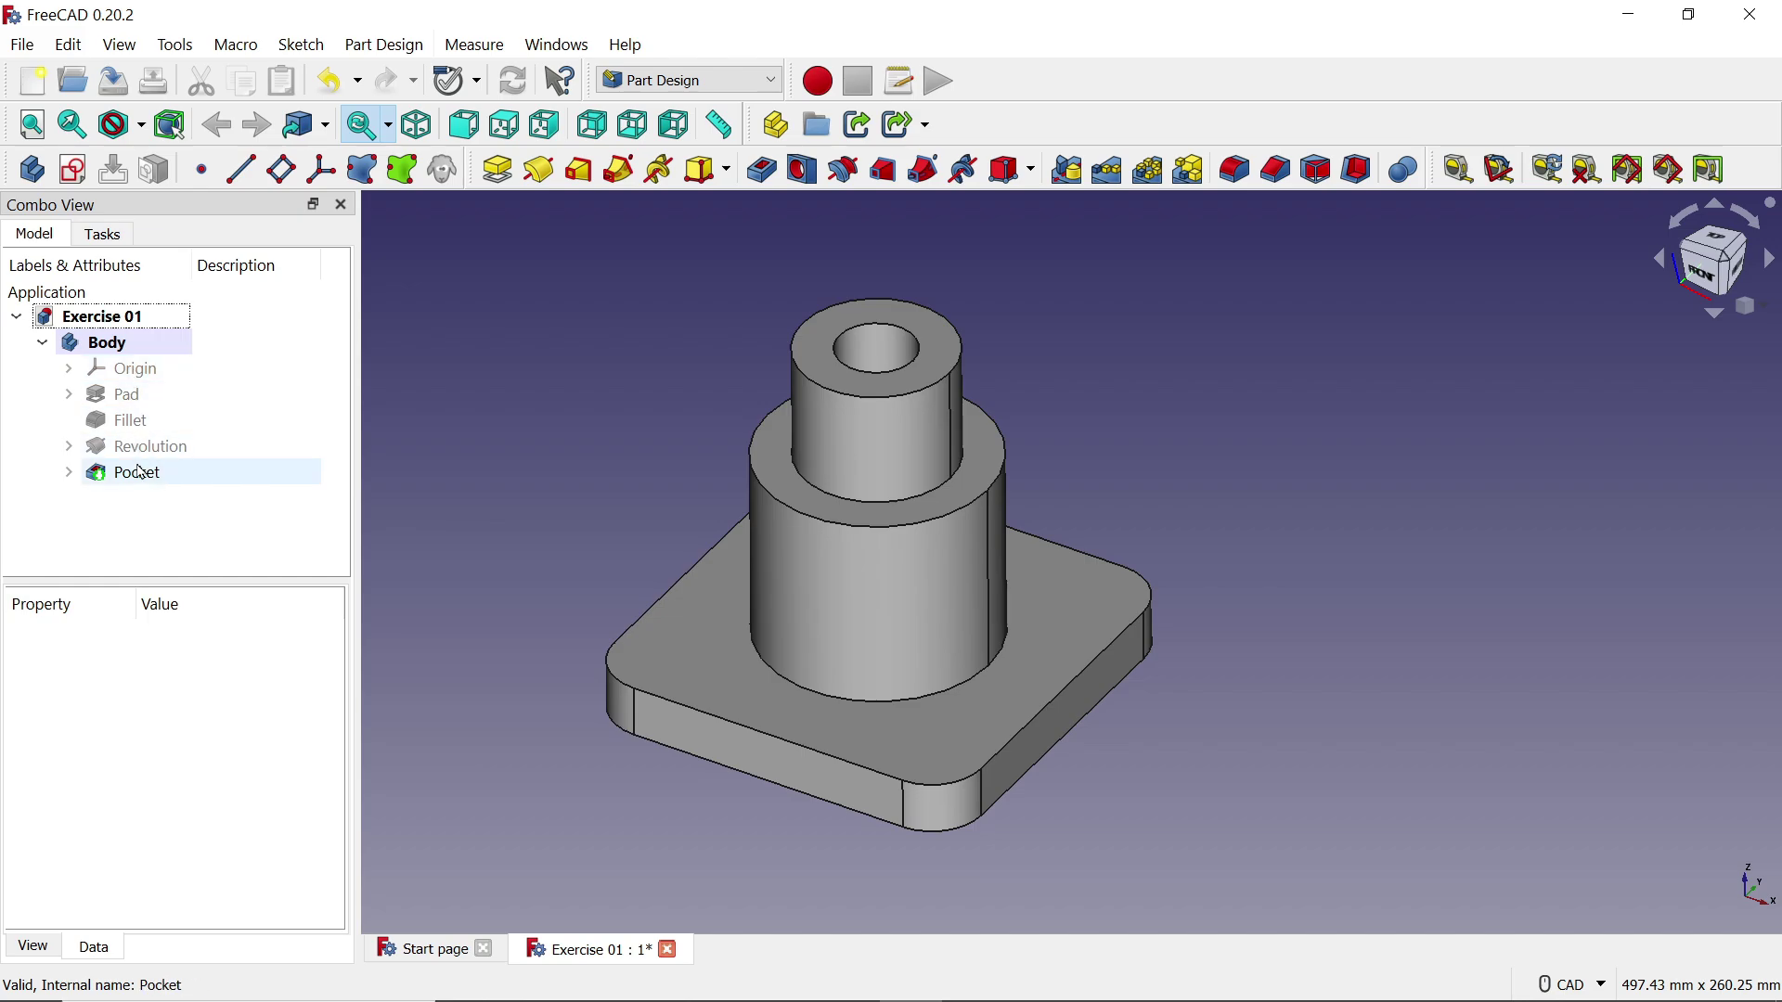
{"action": "left_click", "coordinate": [829, 568]}
{"action": "left_click", "coordinate": [118, 45]}
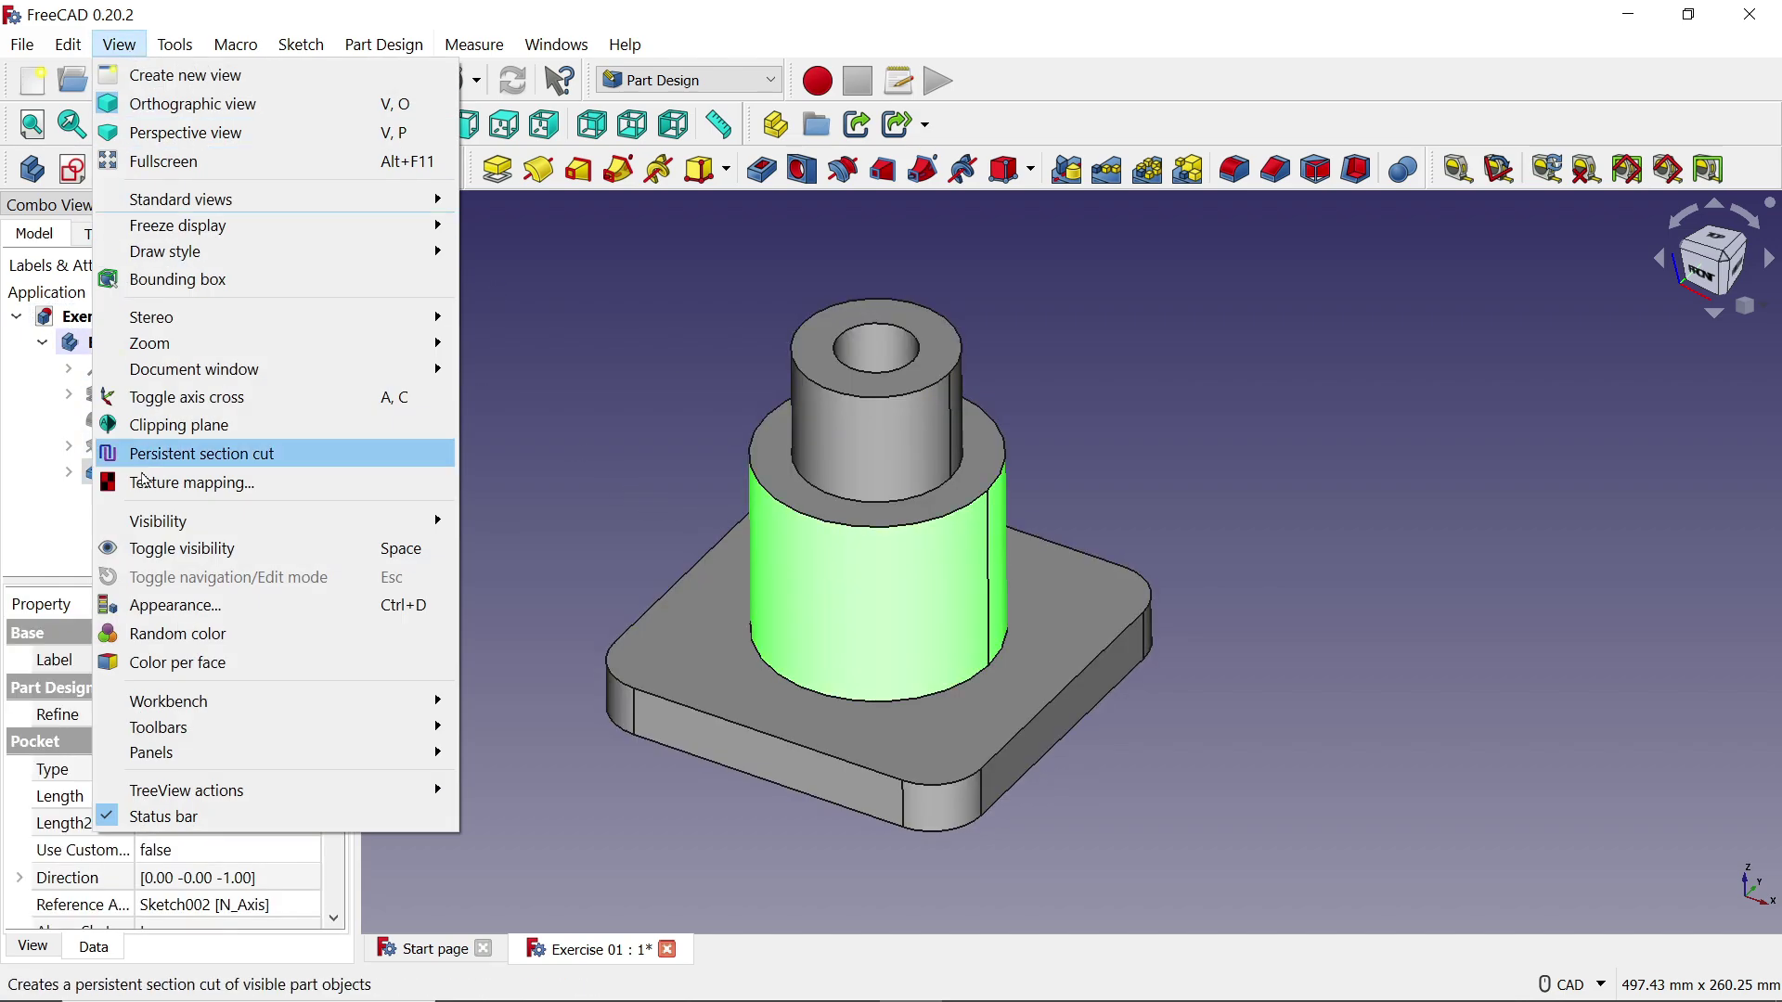
{"action": "left_click", "coordinate": [183, 608]}
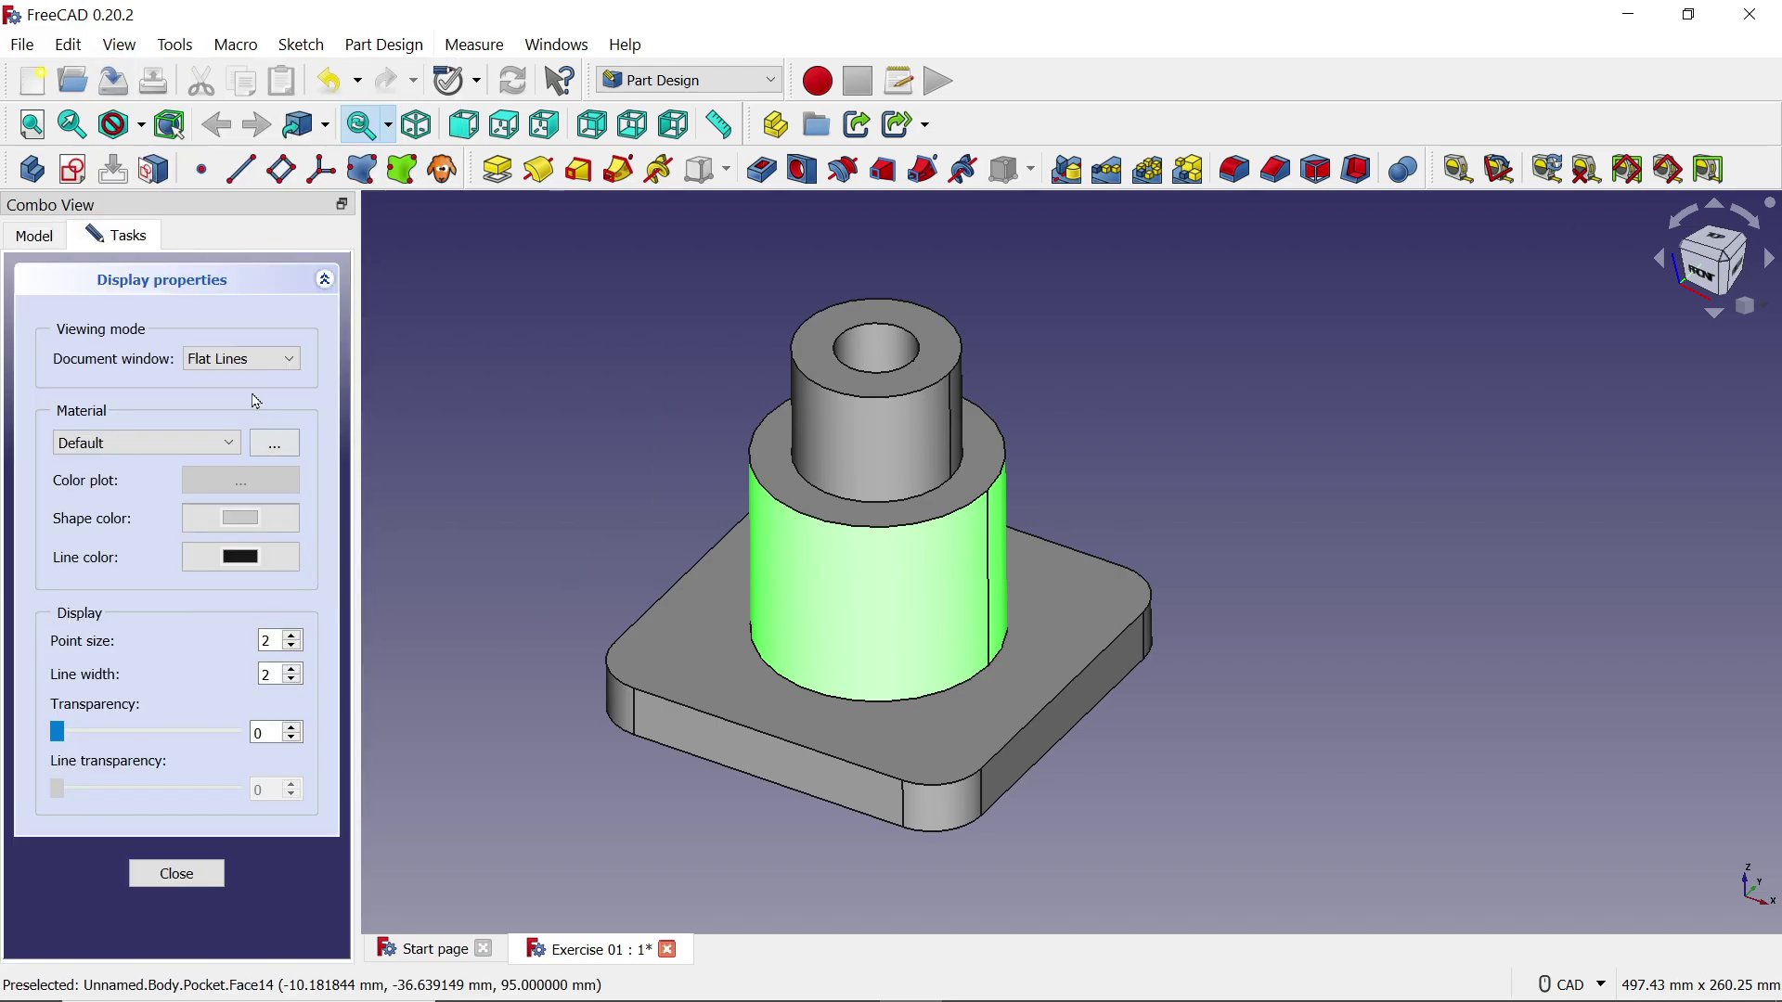
{"action": "left_click", "coordinate": [132, 445]}
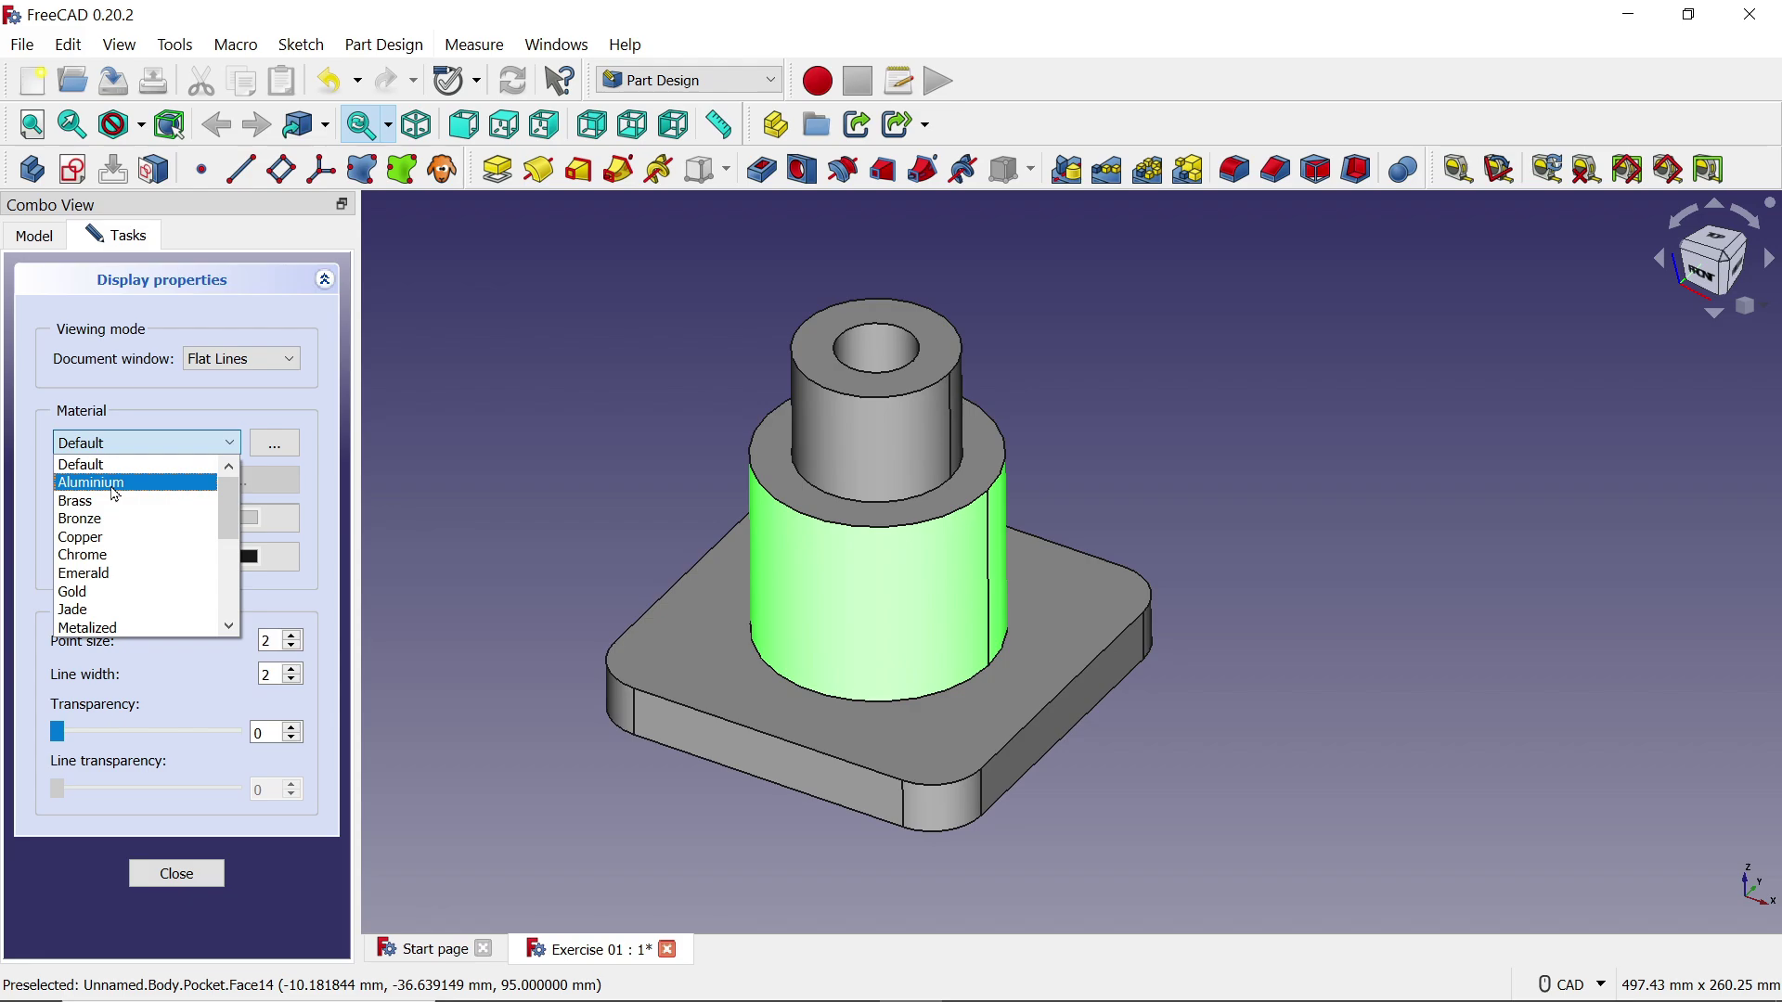
{"action": "left_click", "coordinate": [116, 485]}
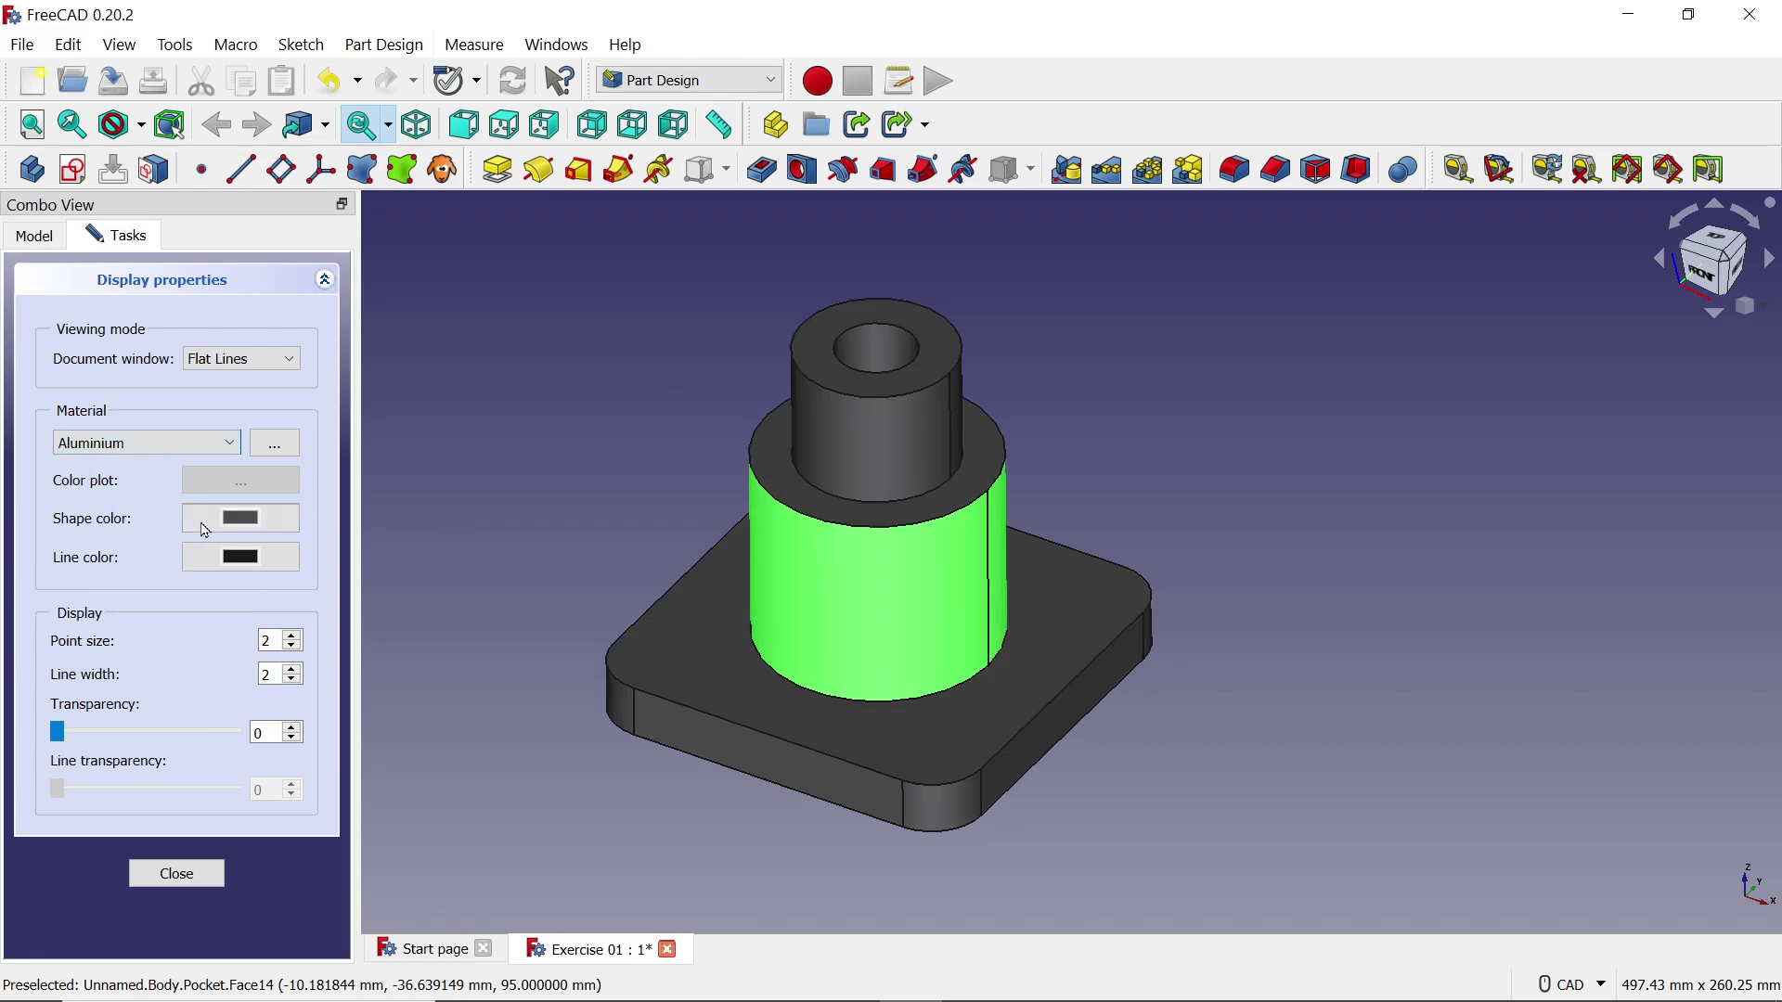
Set the part's shape color to bright green and close the display properties
{"action": "left_click", "coordinate": [244, 528]}
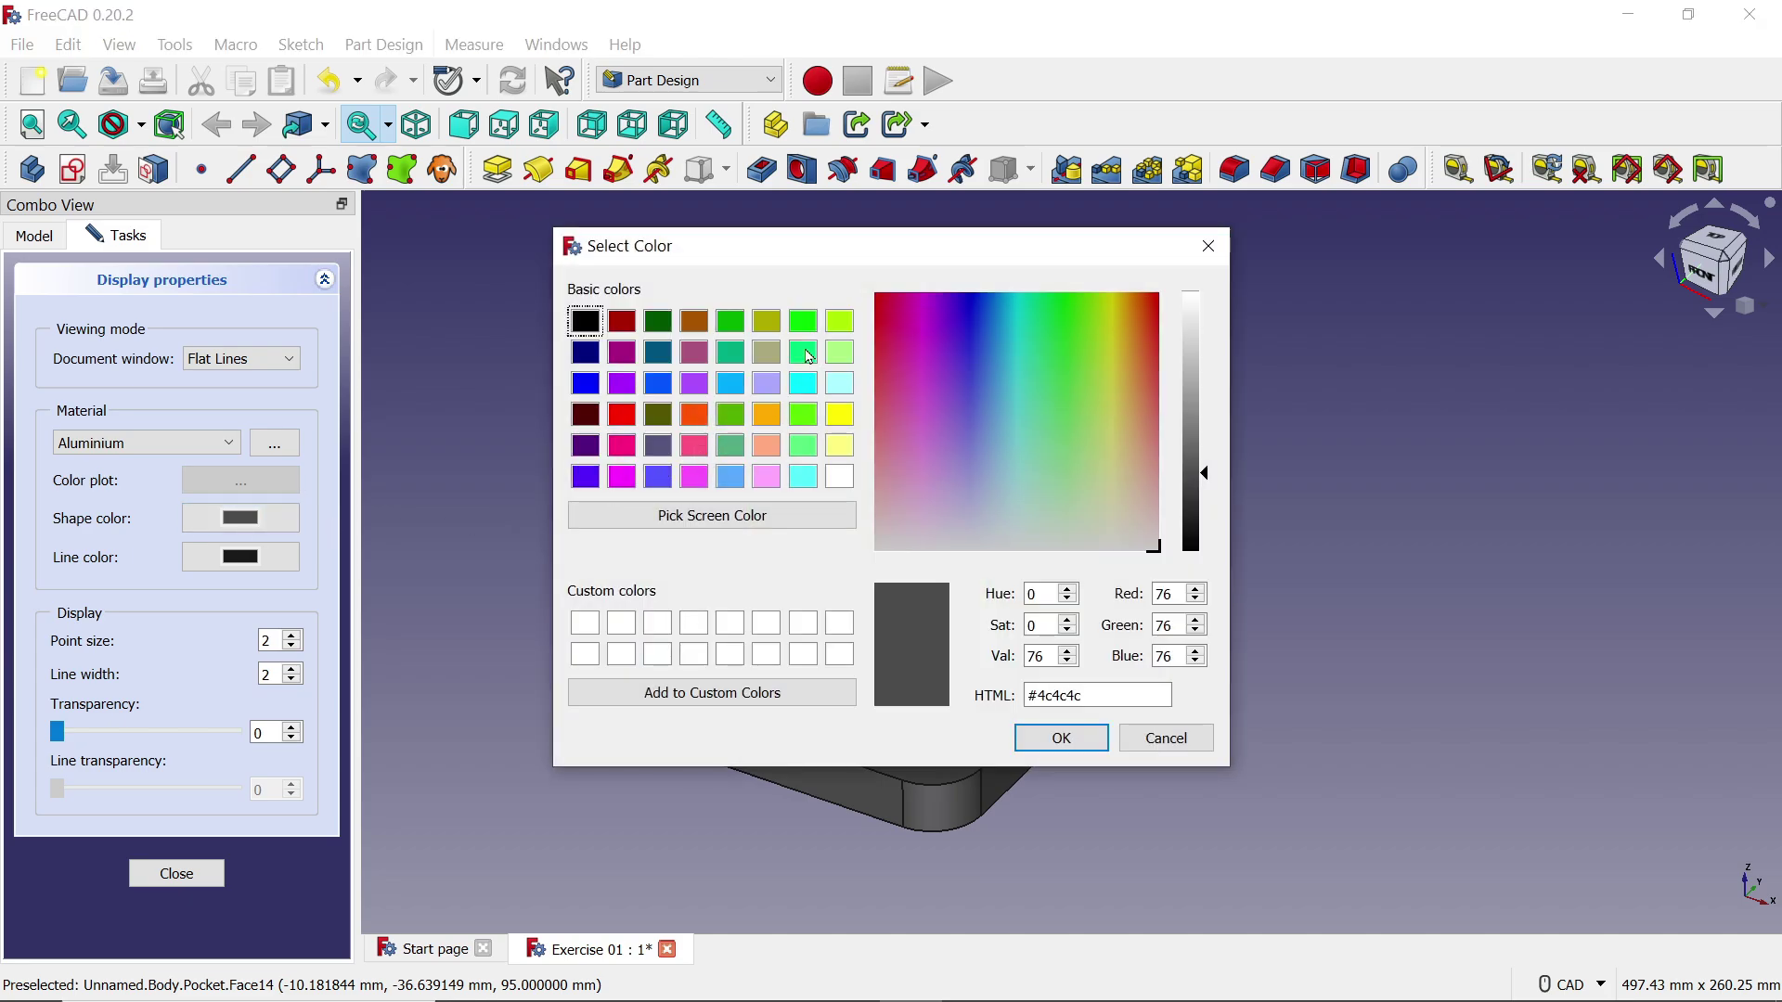
{"action": "left_click", "coordinate": [807, 329]}
{"action": "left_click", "coordinate": [1047, 737]}
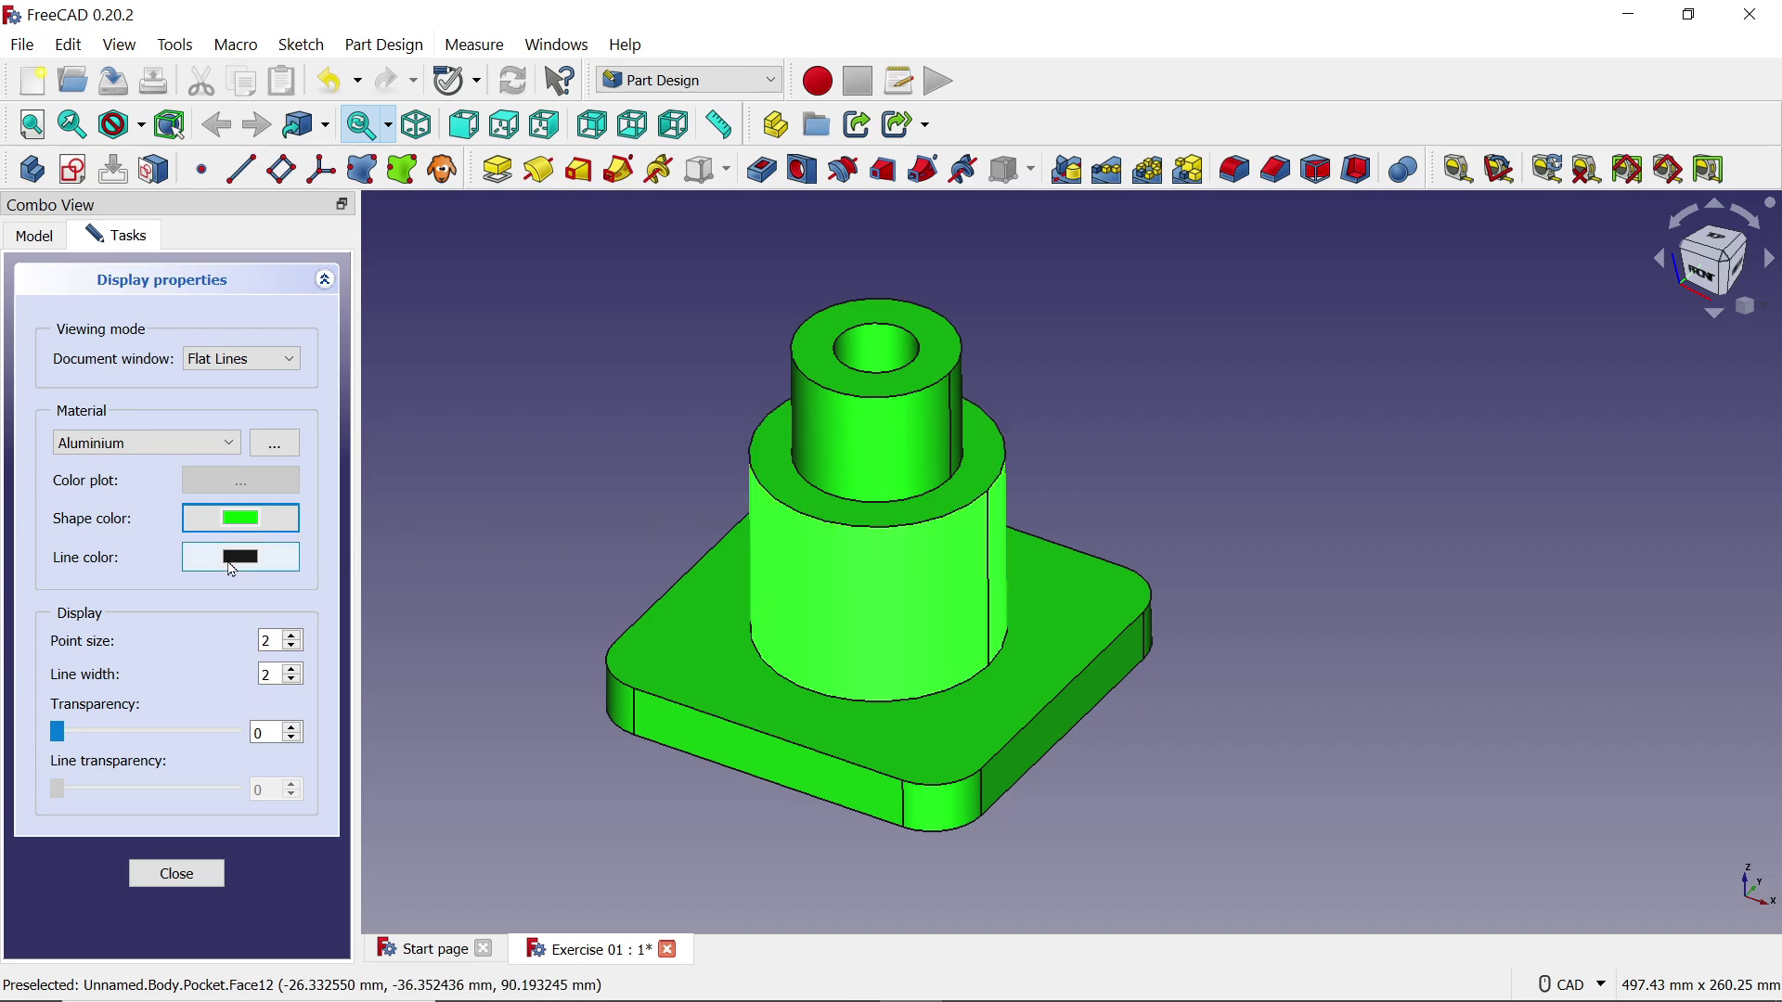
{"action": "left_click", "coordinate": [185, 874]}
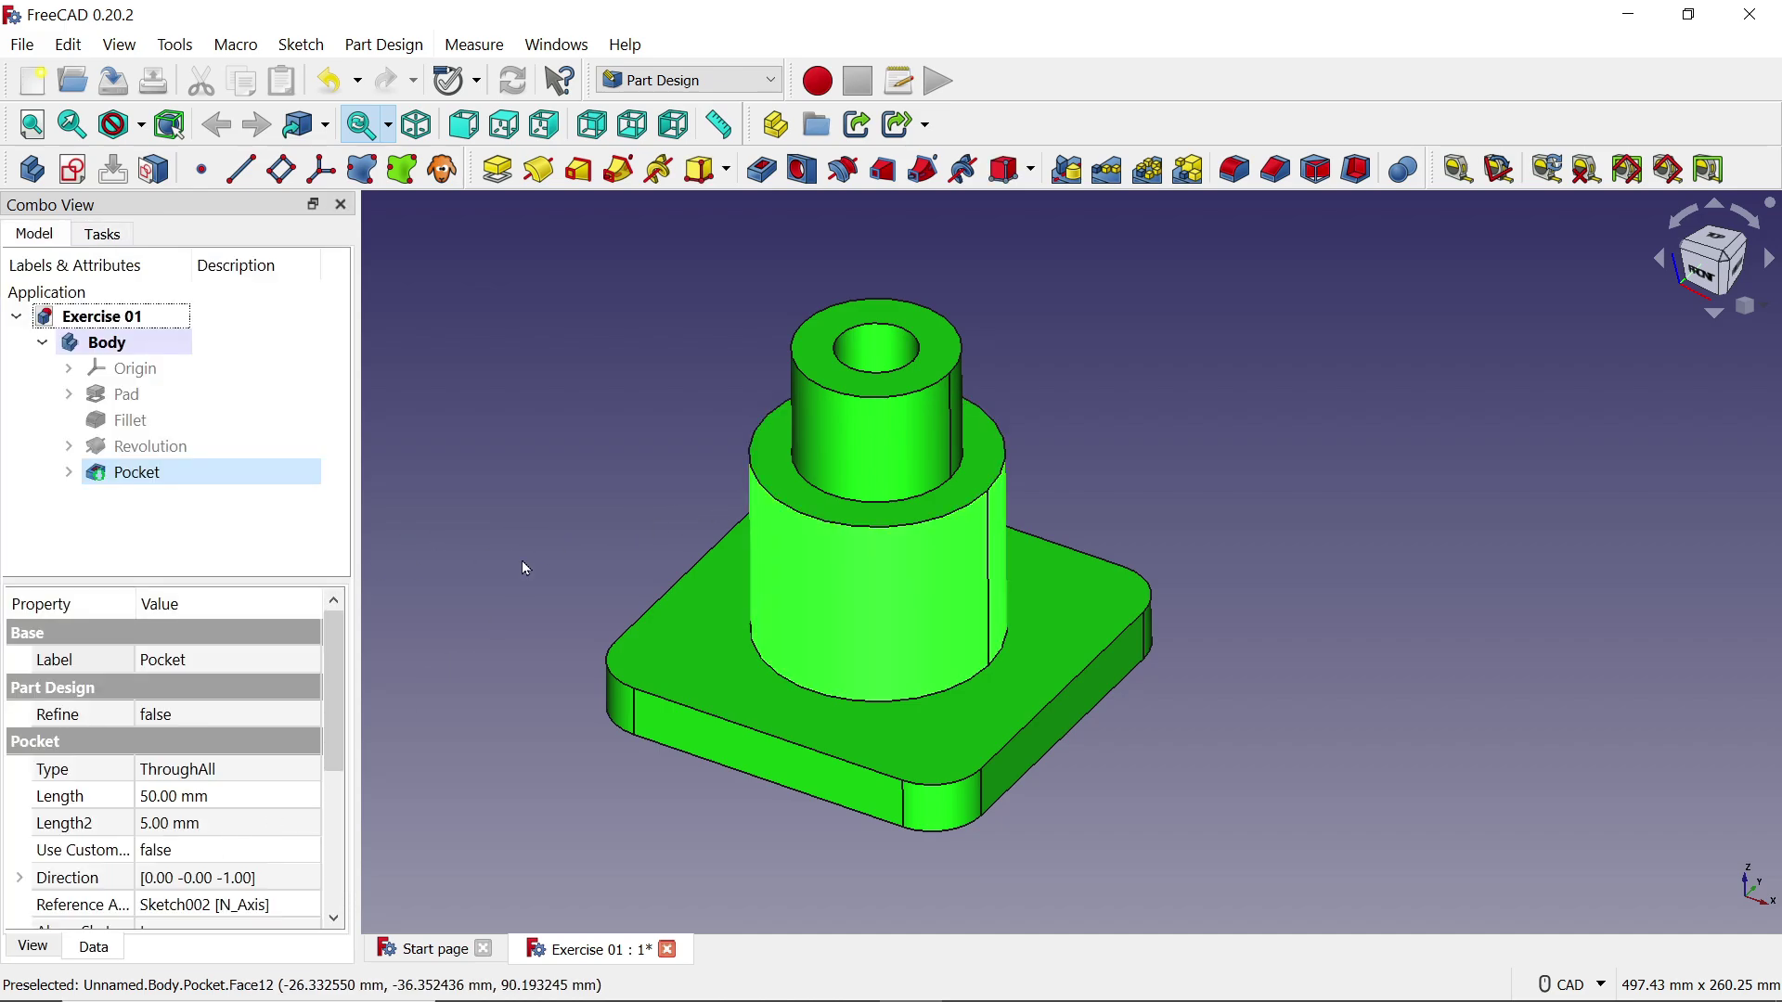